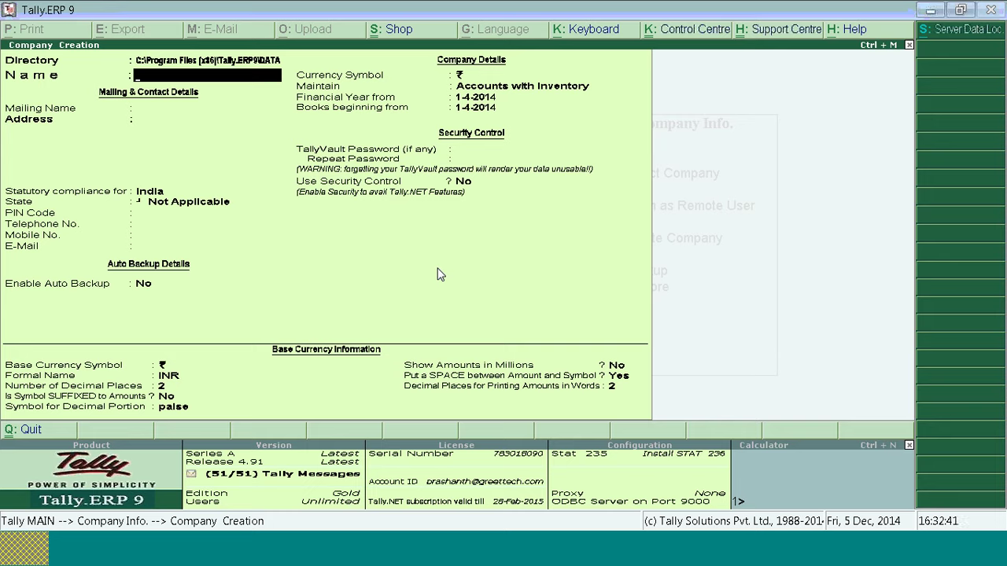
# Step: Type 'Security Conmtrol' as the new company's name in the Company Creation form
pyautogui.write('Security Conmtrol')
# Step: Correct the name to 'Security Control Company' and set Use Security Control to Yes
pyautogui.press('BackSpace')
pyautogui.press('BackSpace')
pyautogui.press('BackSpace')
pyautogui.press('BackSpace')
pyautogui.press('BackSpace')
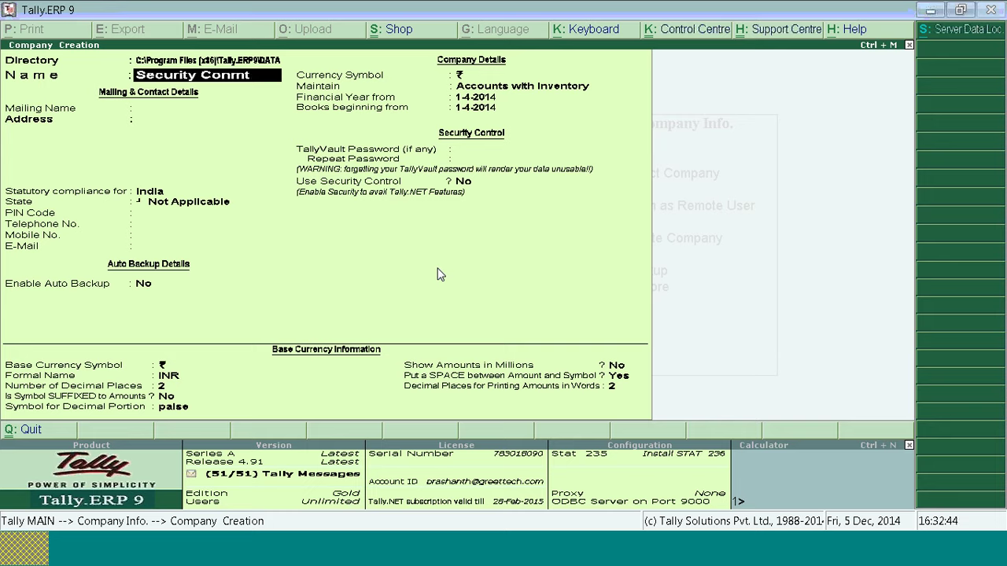
pyautogui.write('trol Company')
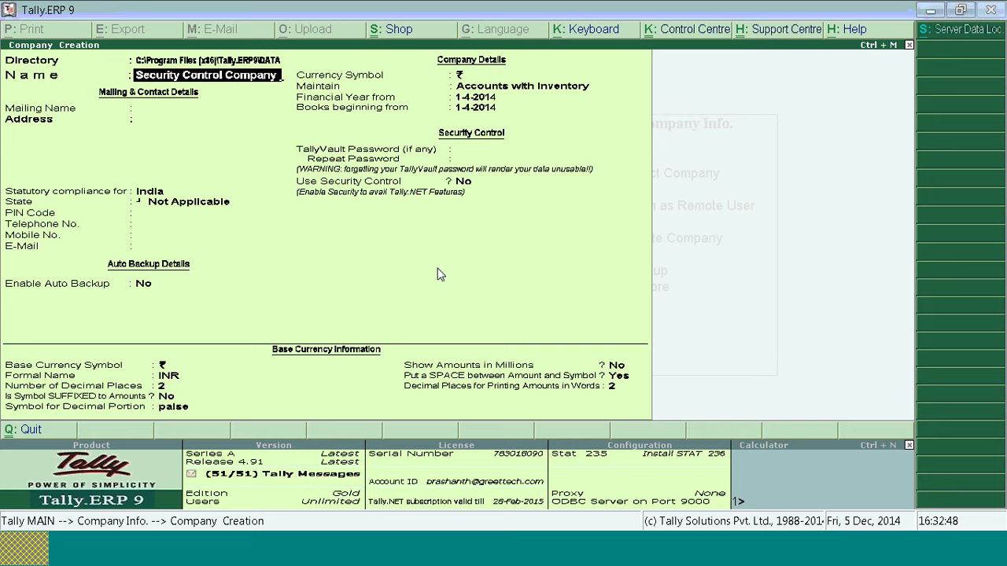
pyautogui.press('Return')
pyautogui.press('Return')
pyautogui.press('Return')
pyautogui.press('Return')
pyautogui.press('Return')
pyautogui.press('Return')
pyautogui.press('Return')
pyautogui.press('Return')
pyautogui.press('Return')
pyautogui.press('Return')
pyautogui.press('Return')
pyautogui.press('Return')
pyautogui.press('Return')
pyautogui.press('Return')
pyautogui.press('Return')
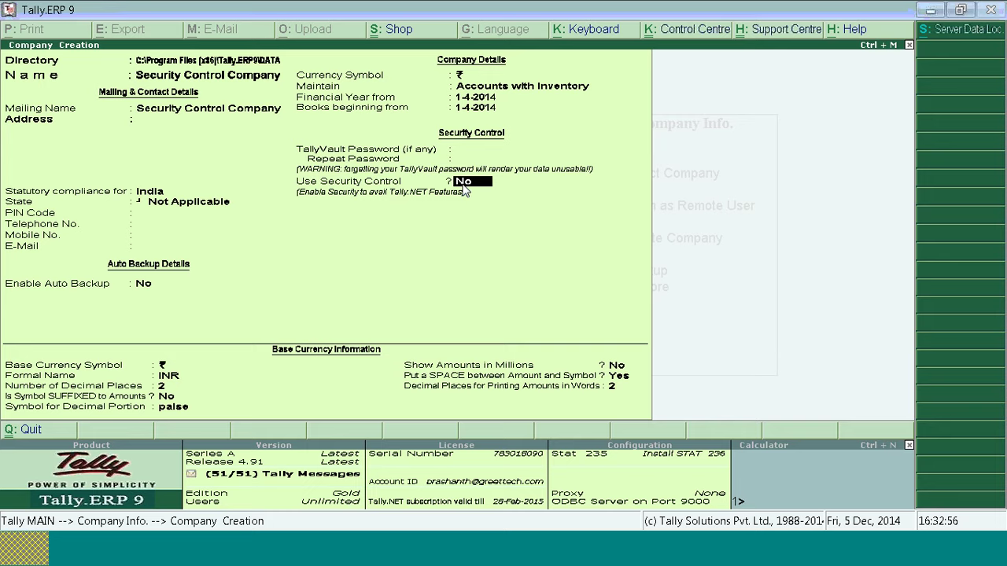
pyautogui.press('y')
pyautogui.press('Return')
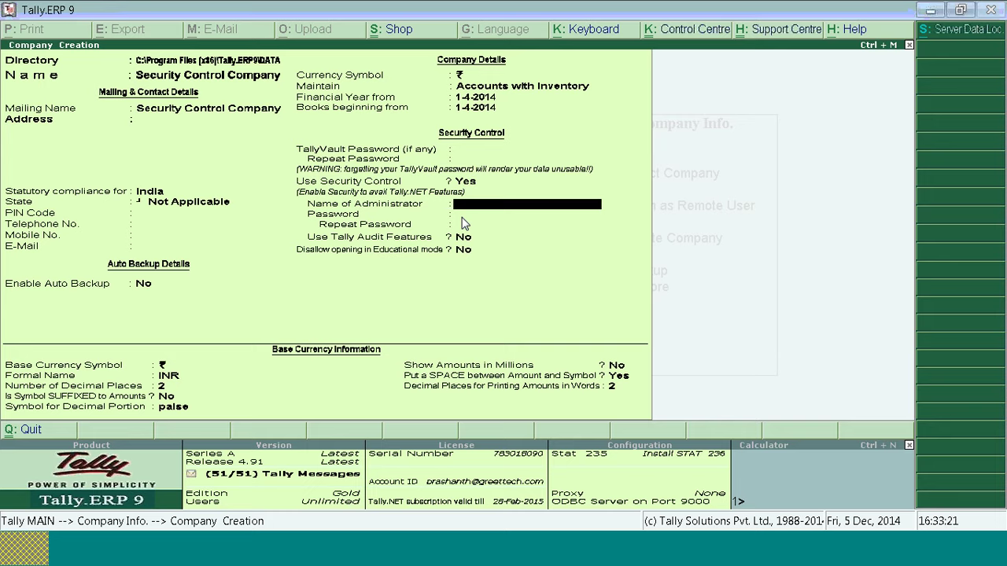
# Step: Enter the administrator's name and password, then repeat the password to confirm it
pyautogui.write('a')
pyautogui.press('Return')
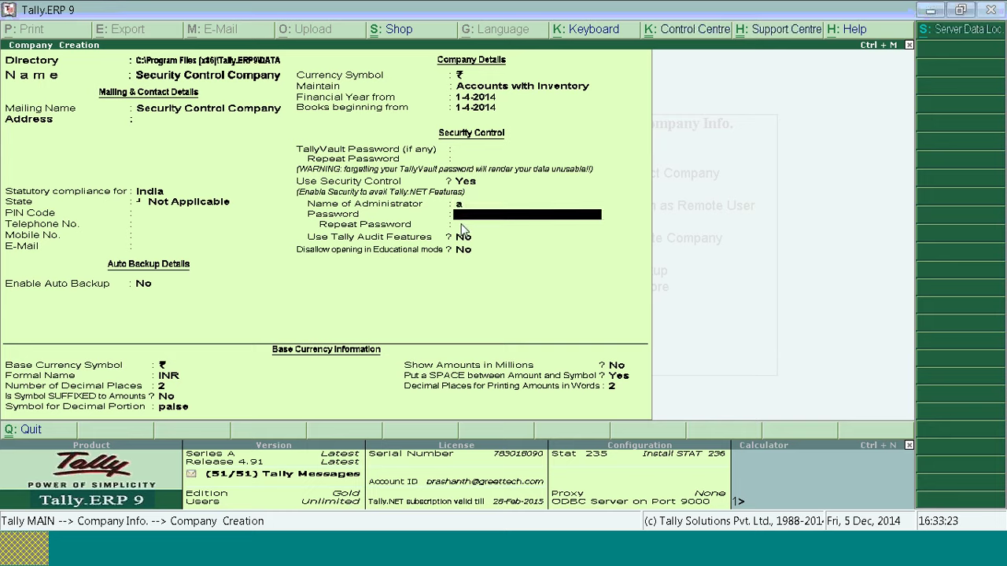
pyautogui.write('a')
pyautogui.press('Return')
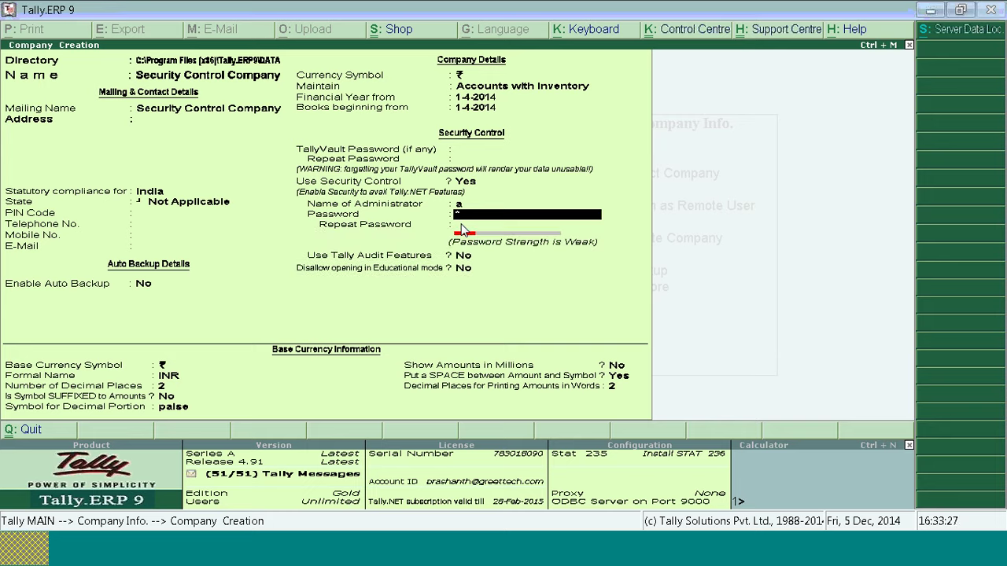
pyautogui.press('Return')
pyautogui.write('a')
pyautogui.press('Return')
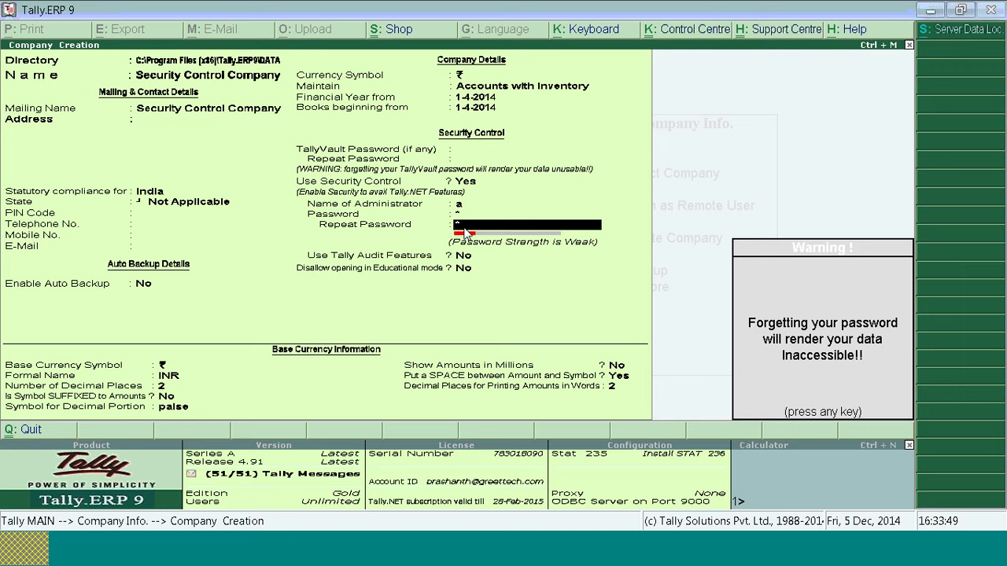
# Step: Dismiss the forgotten-password warning and accept the remaining company settings to save the company
pyautogui.press('Return')
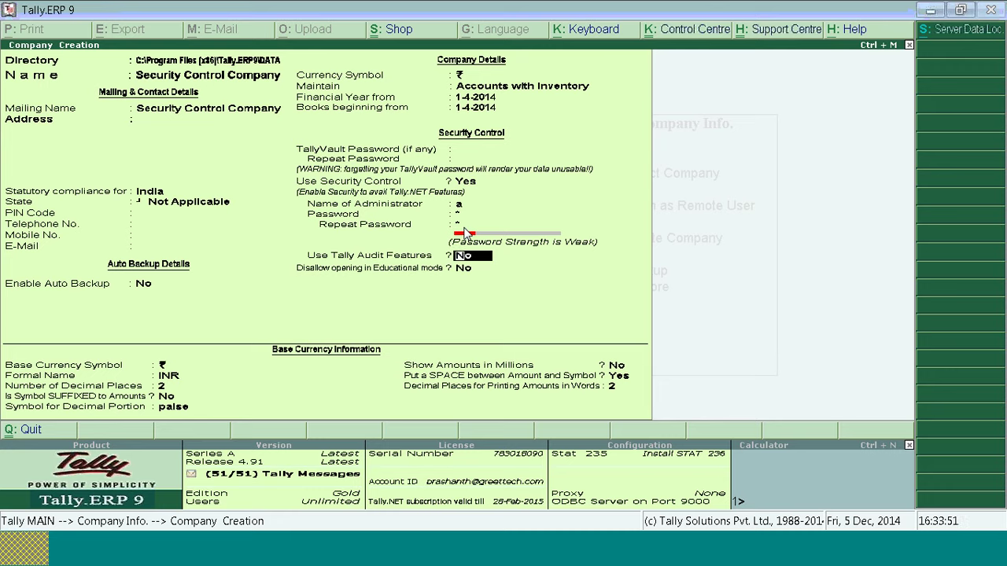
pyautogui.press('Return')
pyautogui.press('Return')
pyautogui.press('Return')
pyautogui.press('Return')
pyautogui.press('Return')
pyautogui.press('Return')
pyautogui.press('Return')
pyautogui.press('Return')
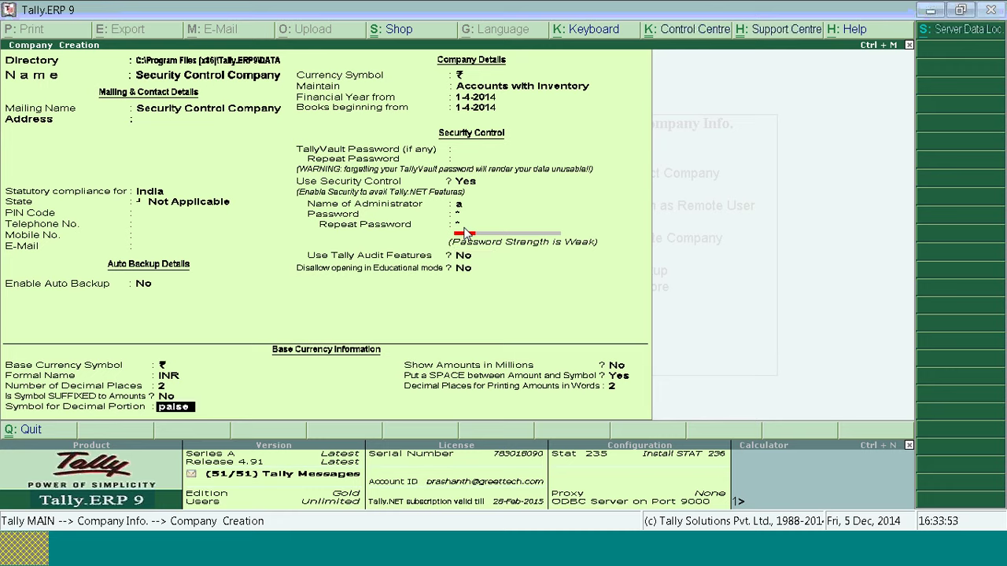
pyautogui.press('Return')
pyautogui.press('Return')
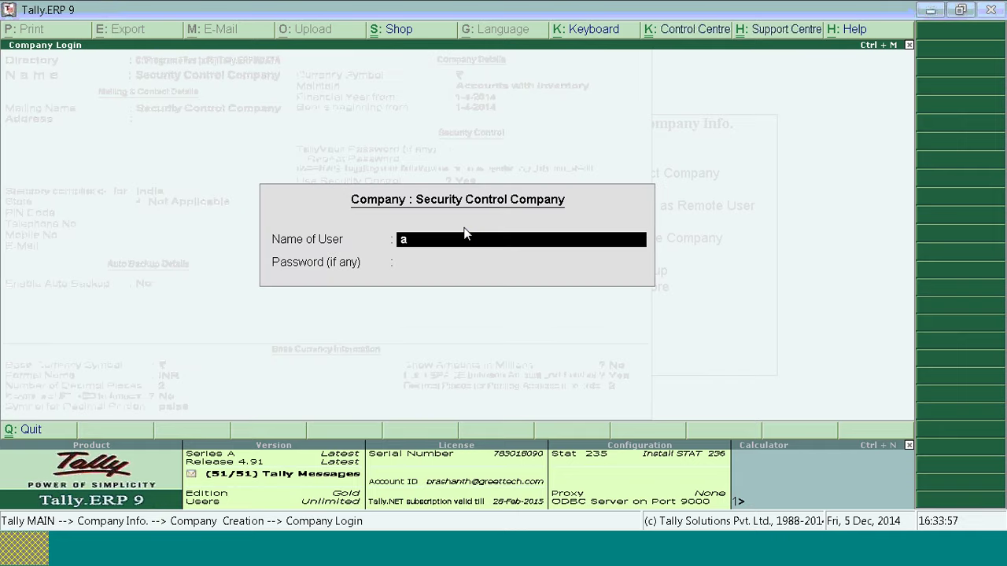
# Step: Log in to Security Control Company with the administrator user name and password
pyautogui.press('Return')
pyautogui.write('a')
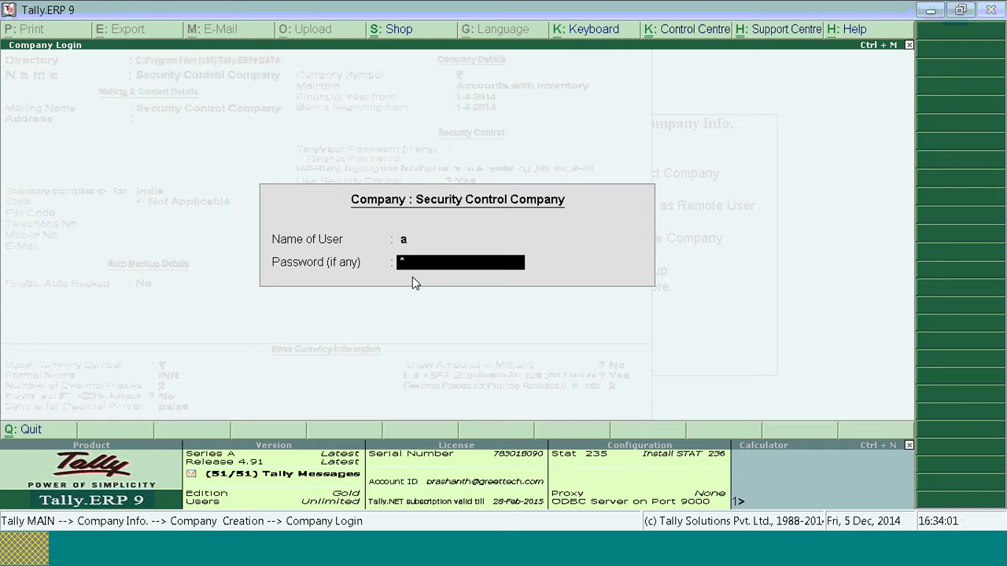
pyautogui.press('Return')
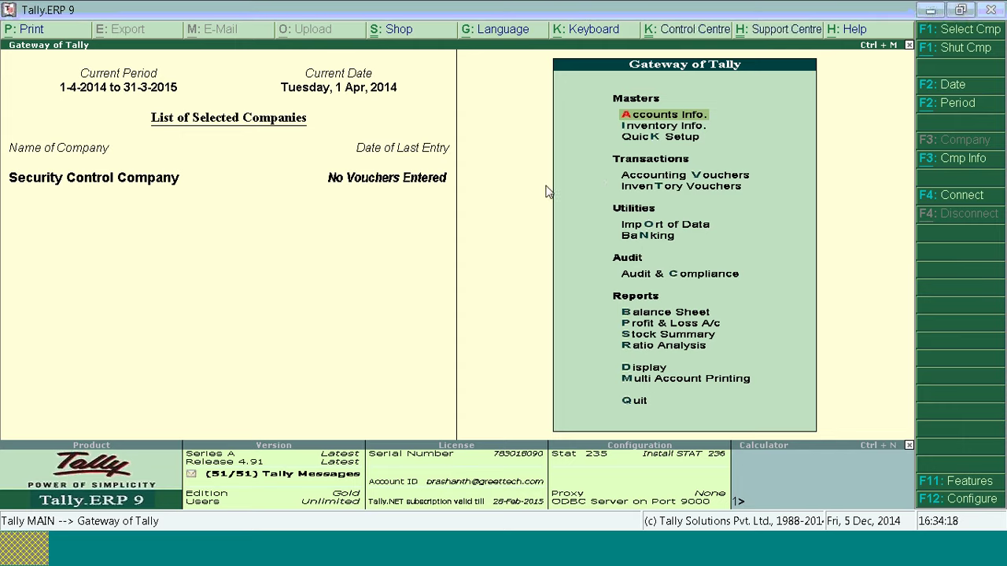
pyautogui.hotkey('alt', 'F1')
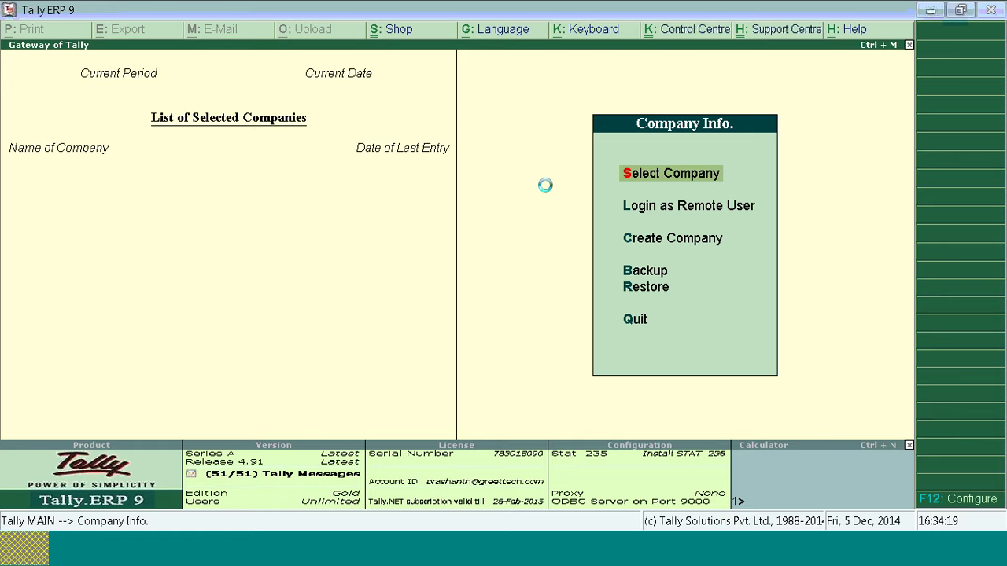
pyautogui.press('Return')
pyautogui.write('s')
pyautogui.press('Return')
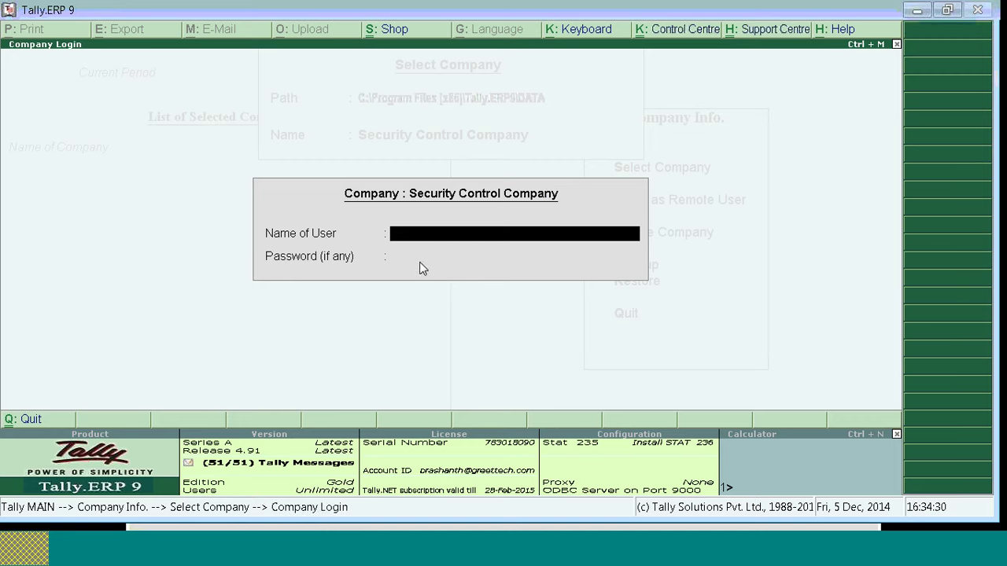
pyautogui.write('a')
pyautogui.press('Return')
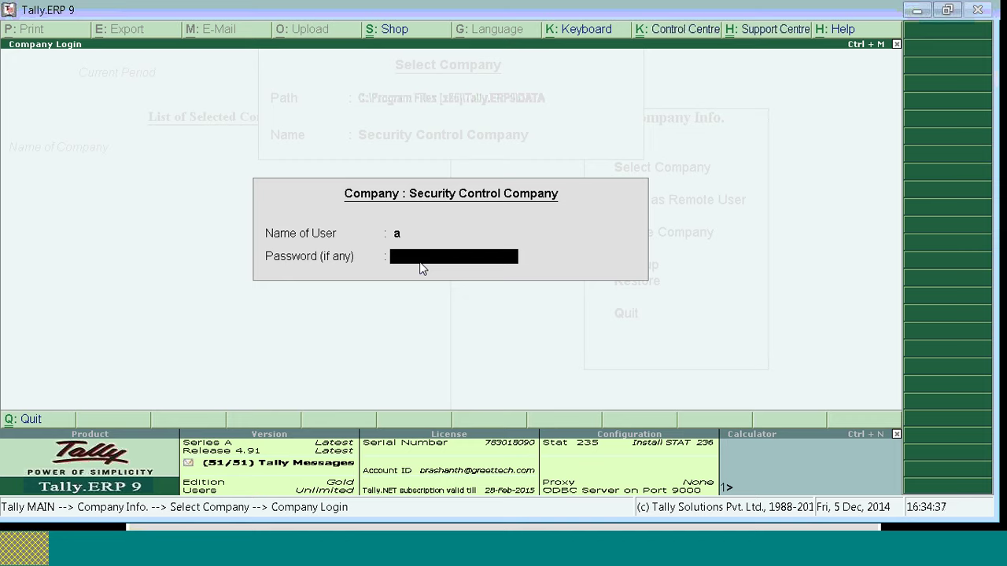
pyautogui.press('BackSpace')
pyautogui.write('d')
pyautogui.press('Return')
pyautogui.press('BackSpace')
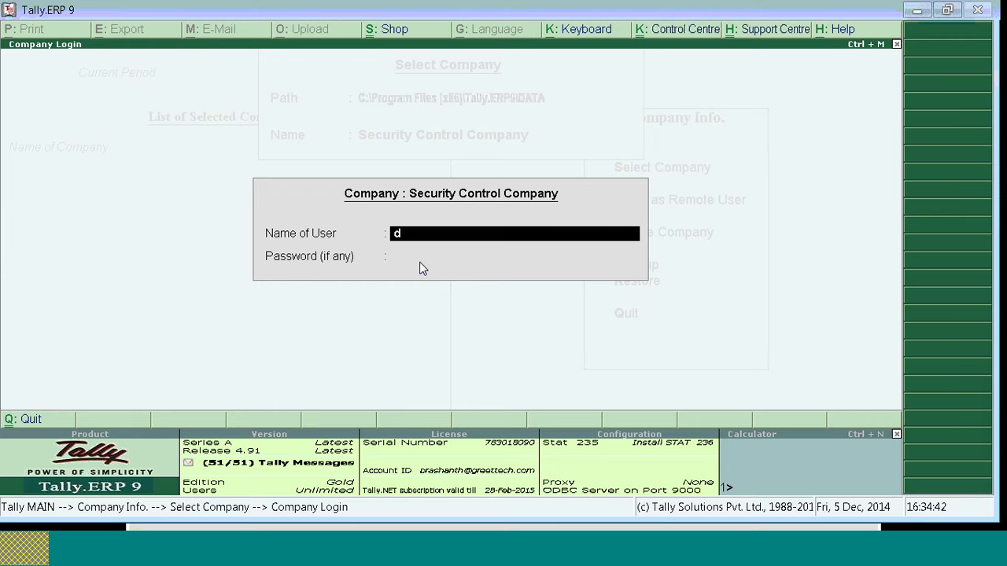
pyautogui.write('a')
pyautogui.press('Return')
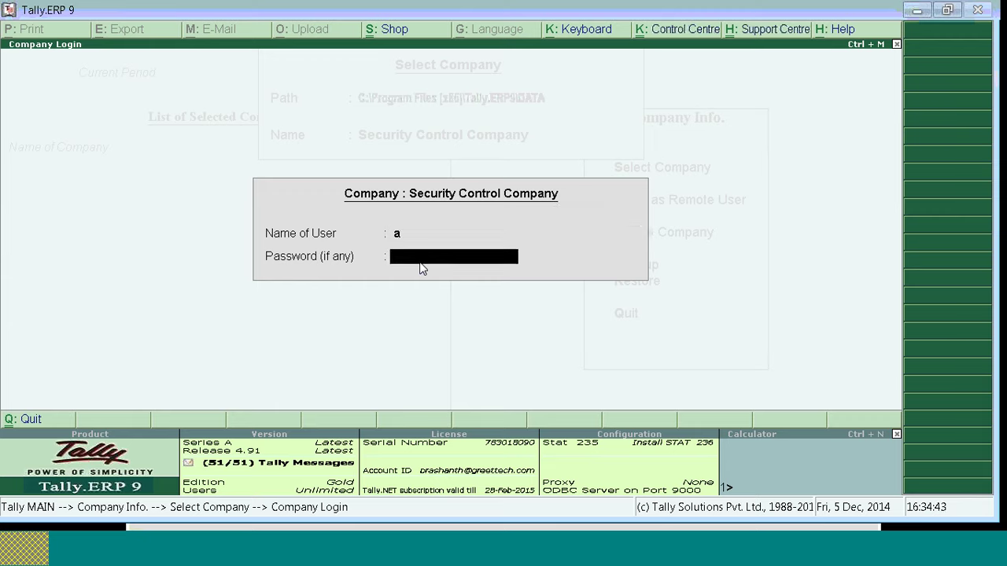
pyautogui.press('Return')
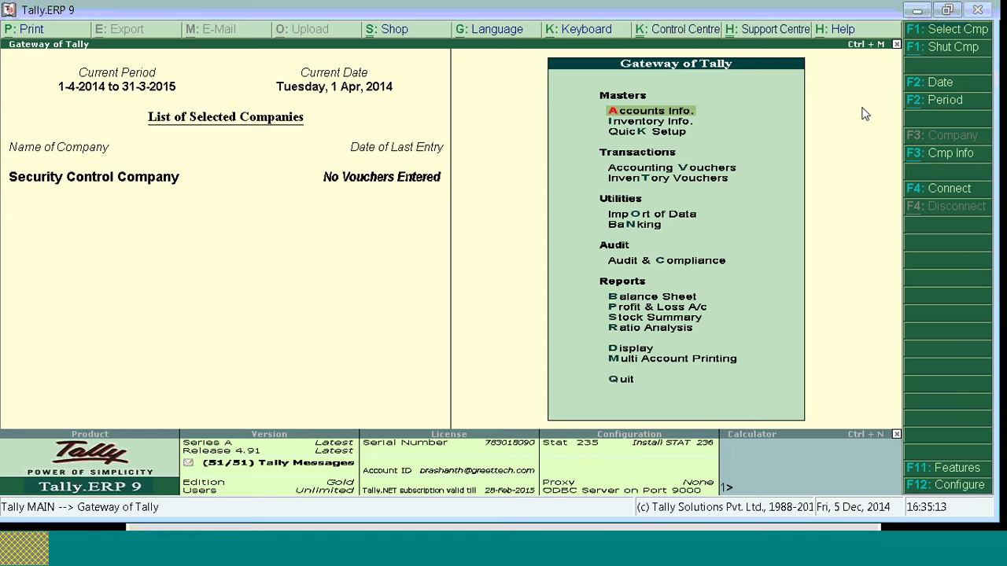
# Step: Go to Company Info (Alt+F3) > Security Control > Types of Security
pyautogui.hotkey('alt', 'F3')
pyautogui.press('Down')
pyautogui.press('Down')
pyautogui.press('Down')
pyautogui.press('Down')
pyautogui.press('Down')
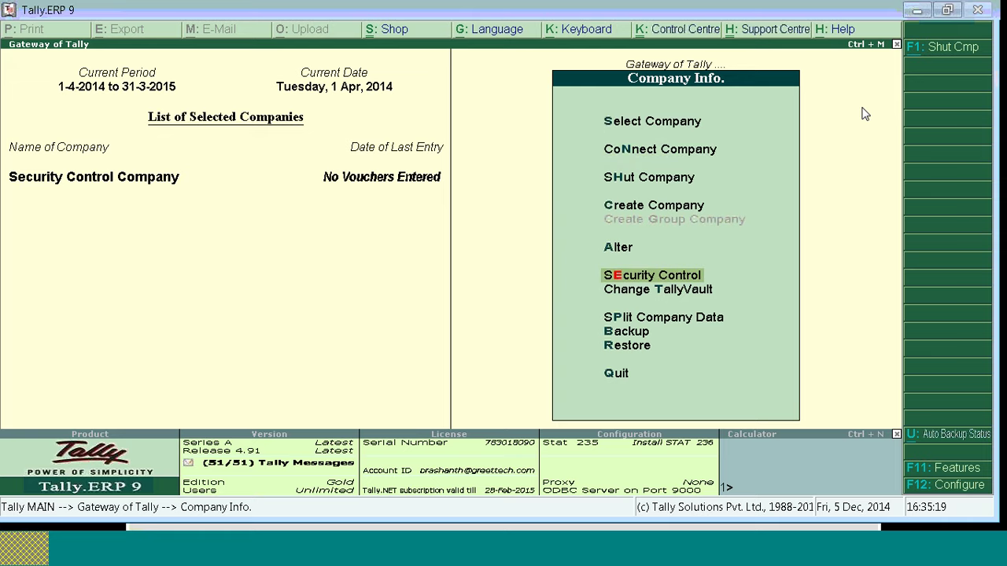
pyautogui.press('Return')
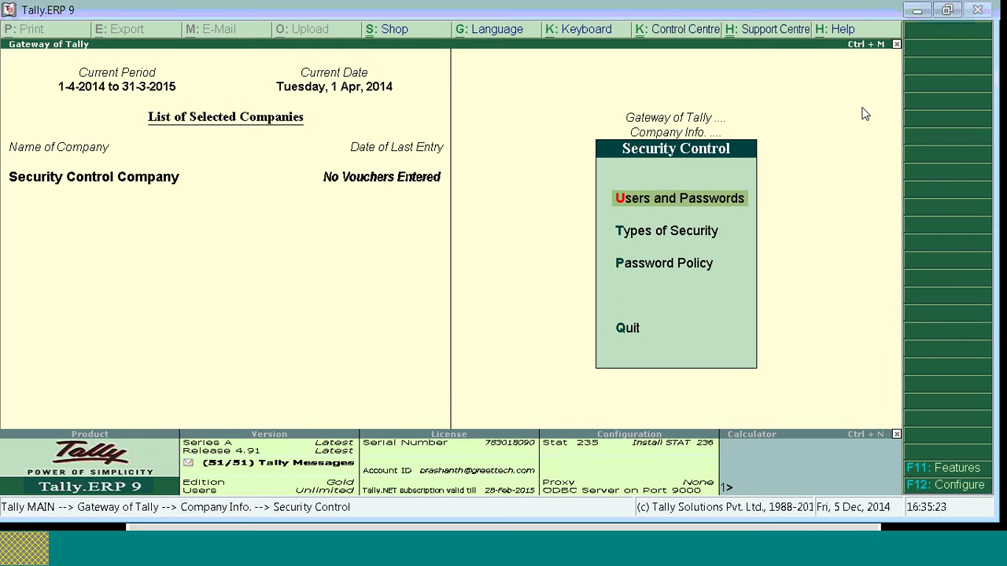
pyautogui.press('Down')
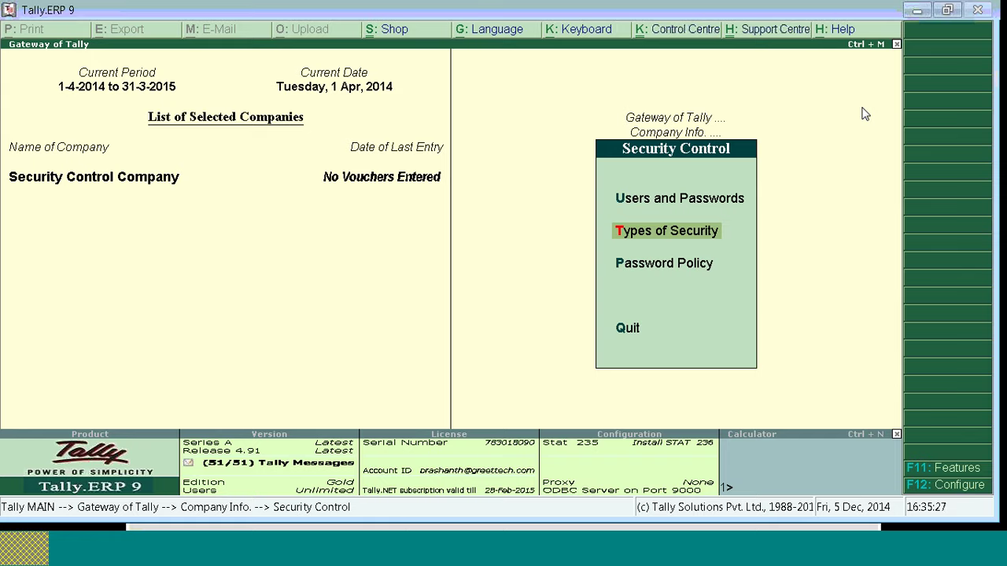
pyautogui.press('Return')
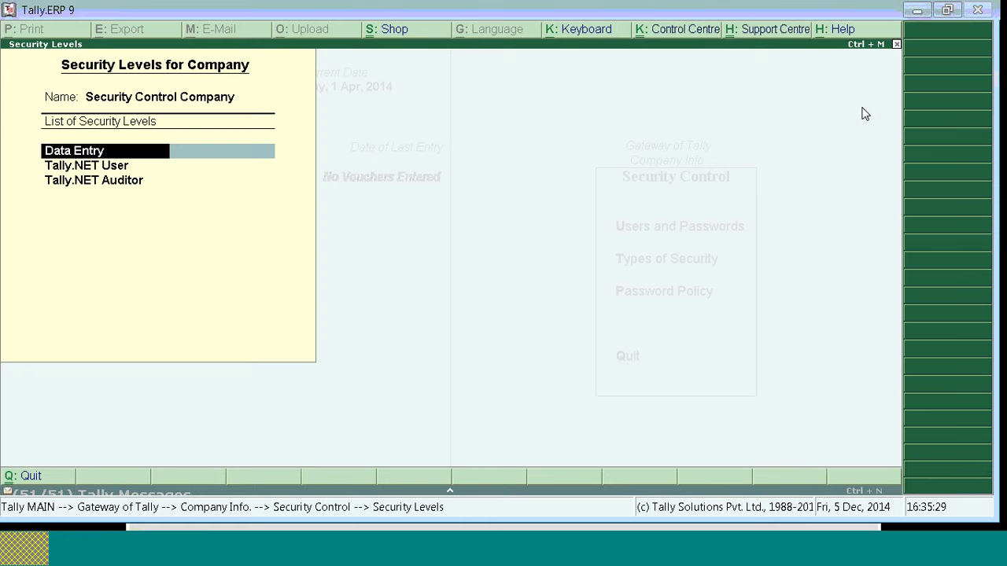
# Step: Add Data Entry 1, Data Entry 2 and Data Entry 3 below the existing levels and save the list
pyautogui.press('Down')
pyautogui.press('Down')
pyautogui.press('Down')
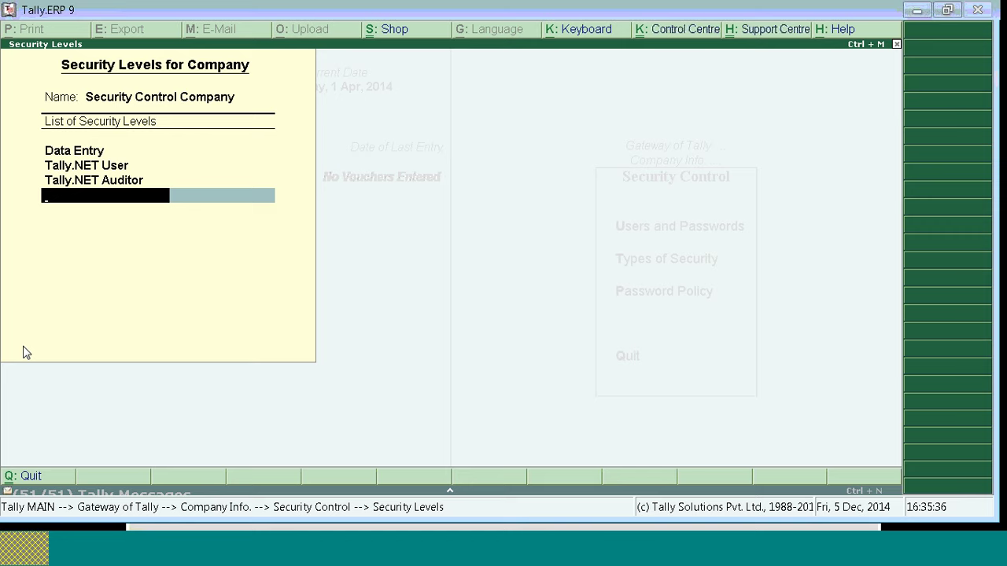
pyautogui.write('Data Entry 1')
pyautogui.press('Return')
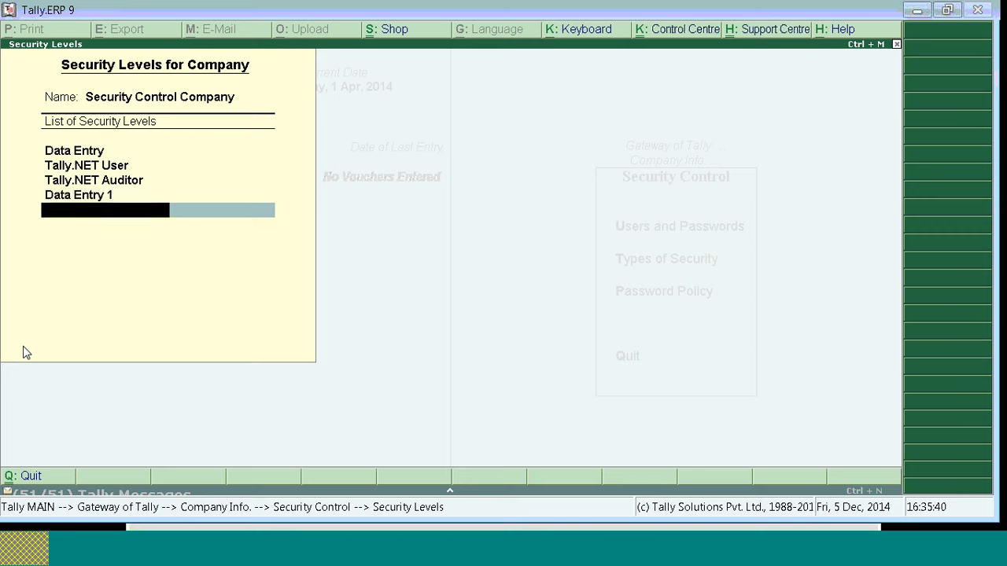
pyautogui.write('Data Entry 2')
pyautogui.press('Return')
pyautogui.hotkey('ctrl', 'a')
pyautogui.write('Data e')
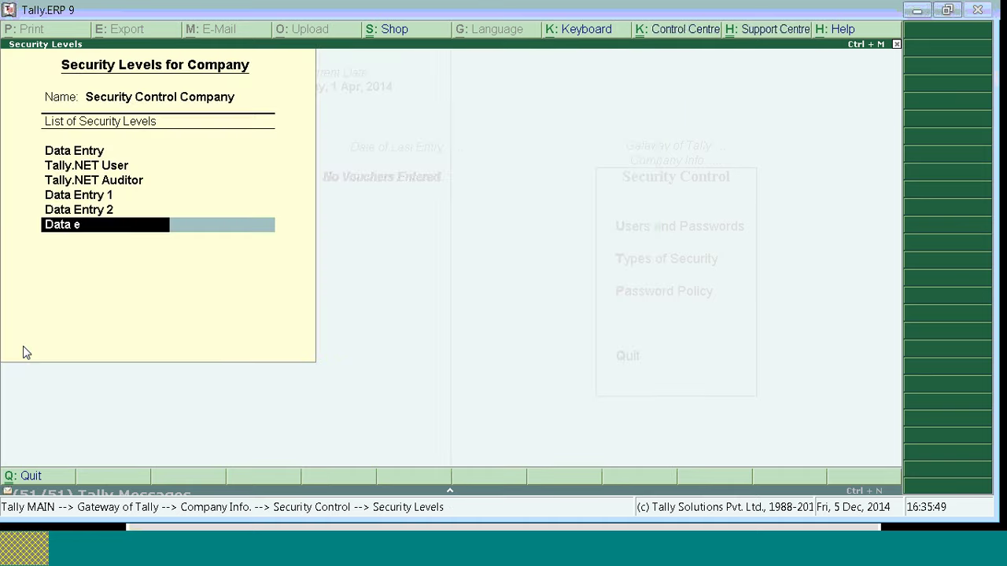
pyautogui.write('ntry 3')
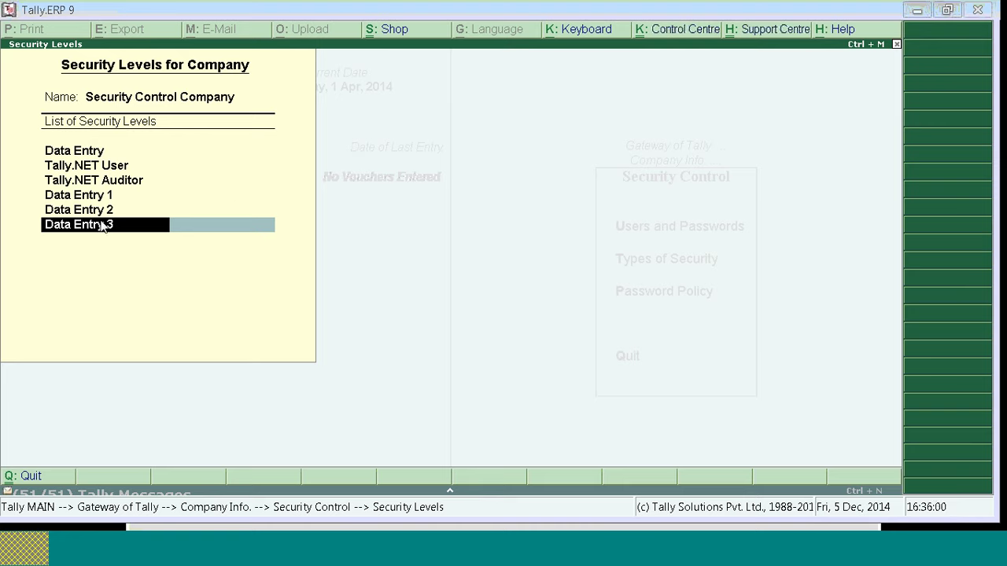
pyautogui.press('Return')
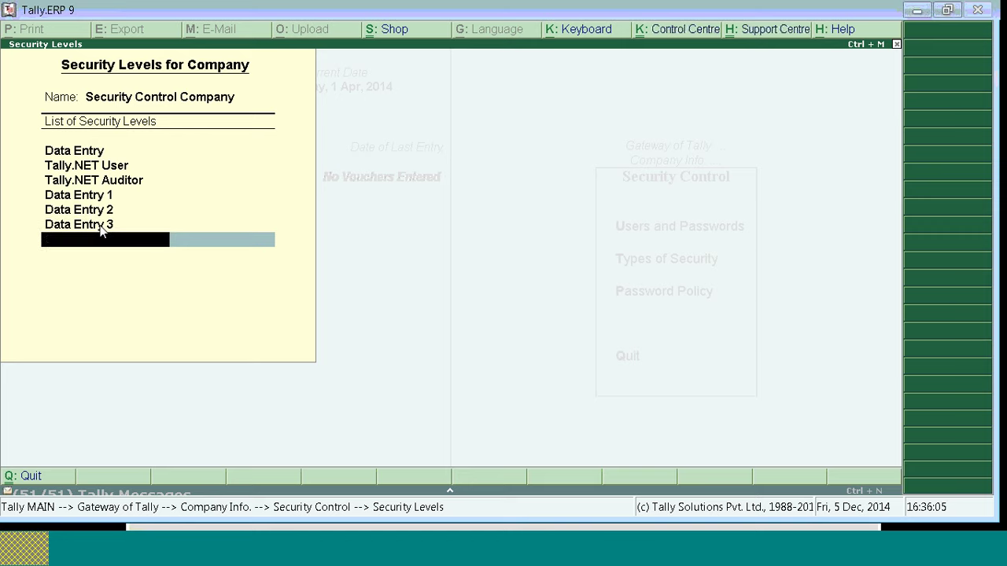
pyautogui.press('Return')
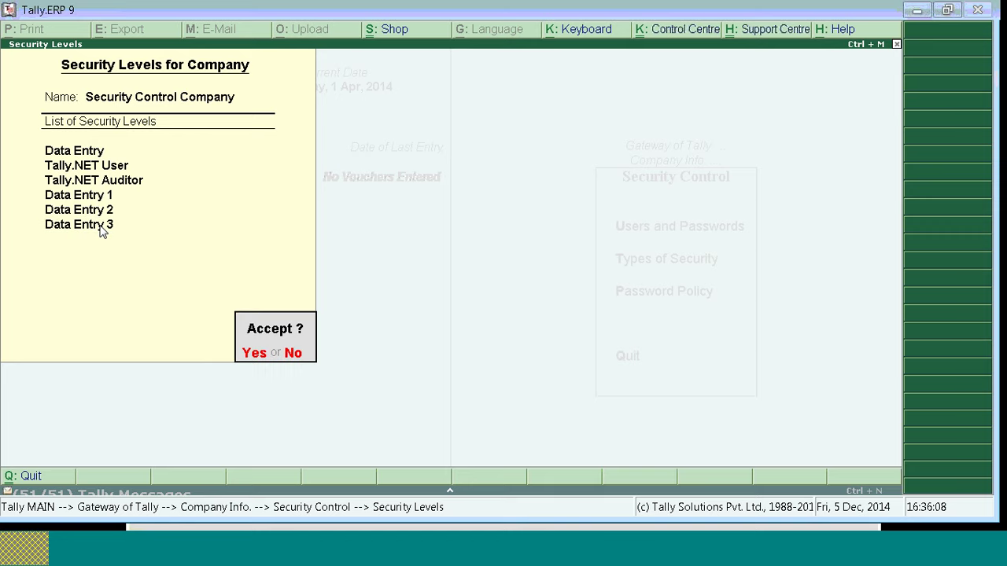
pyautogui.press('Return')
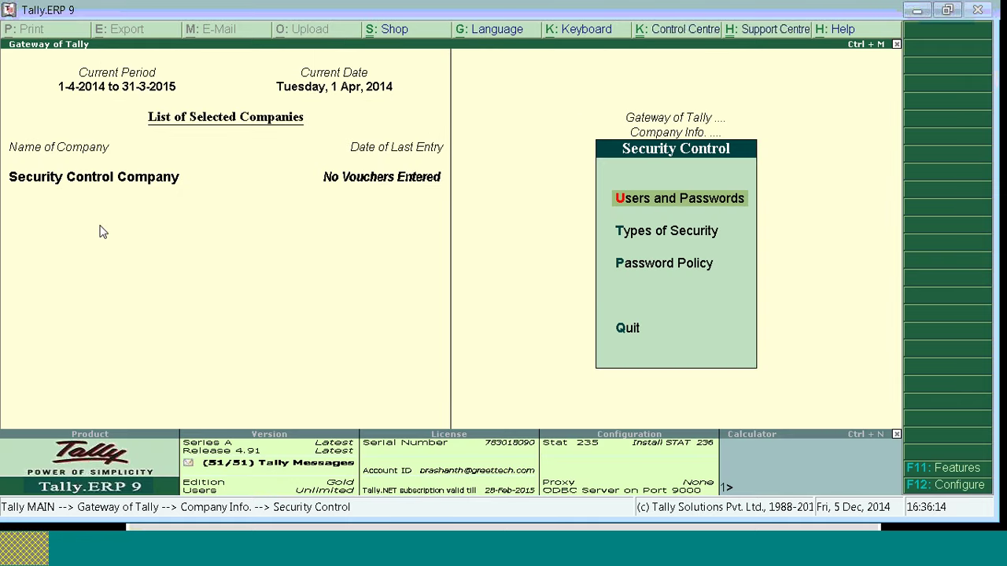
# Step: Add a user with a password at the Data Entry 1 security level
pyautogui.press('Return')
pyautogui.press('Down')
pyautogui.press('Down')
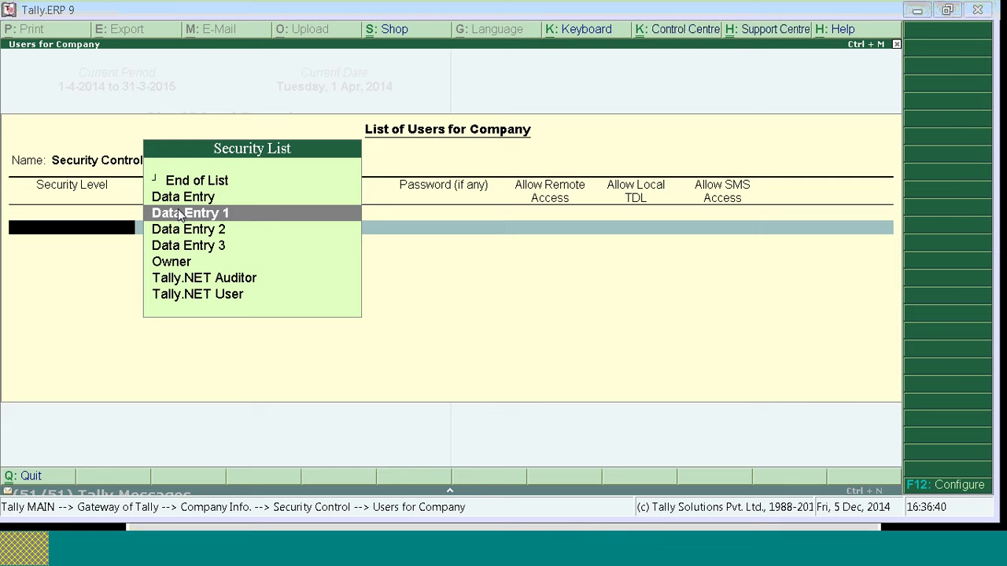
pyautogui.click(179, 213)
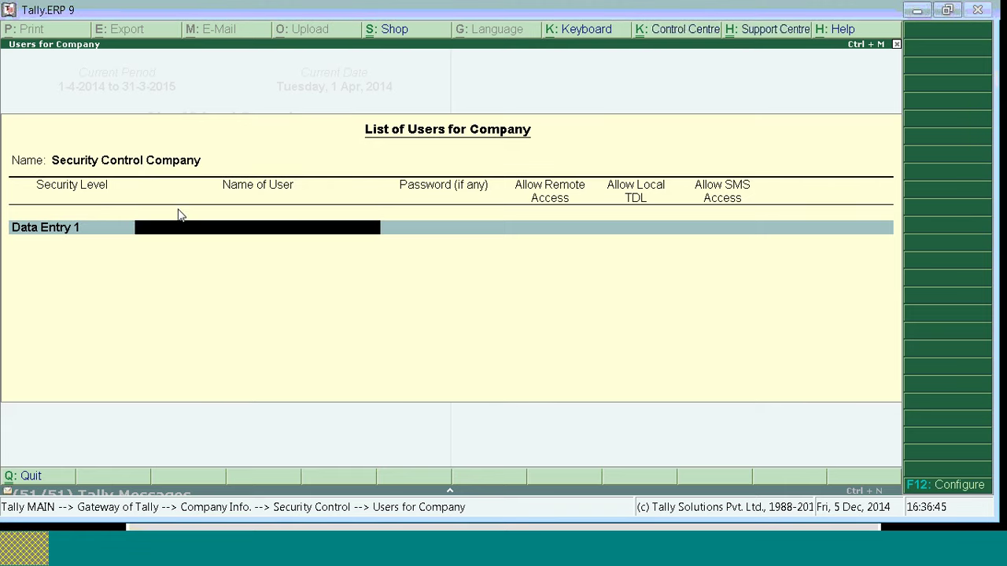
pyautogui.write('s')
pyautogui.press('Return')
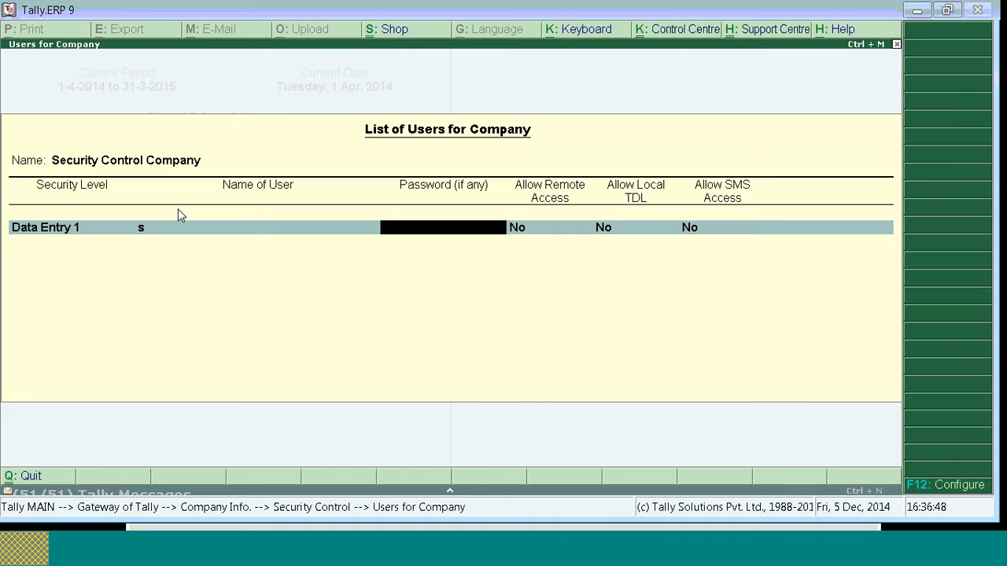
pyautogui.press('Return')
# Step: Add a second user with a password at the Data Entry 2 security level
pyautogui.press('Down')
pyautogui.press('Down')
pyautogui.press('Down')
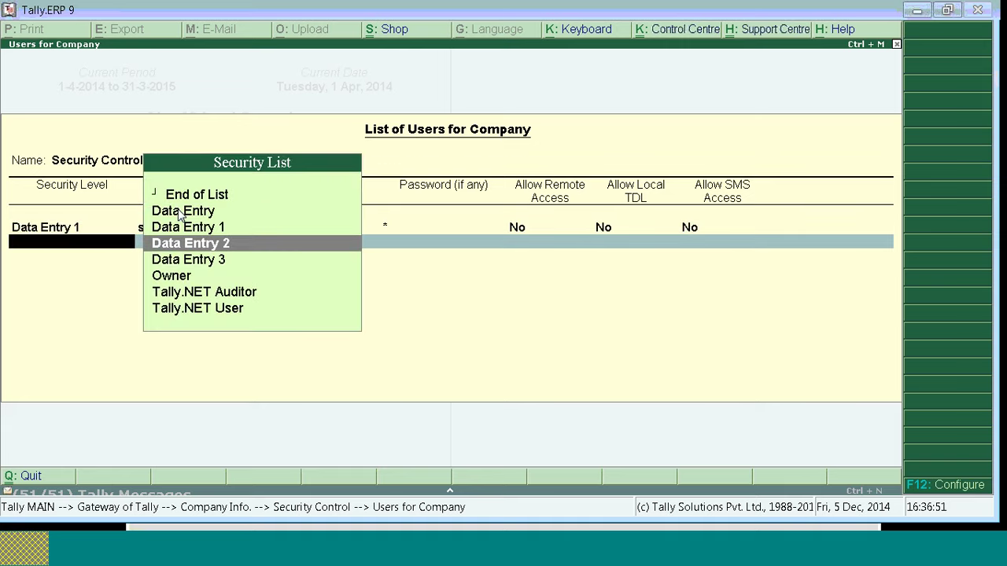
pyautogui.press('Return')
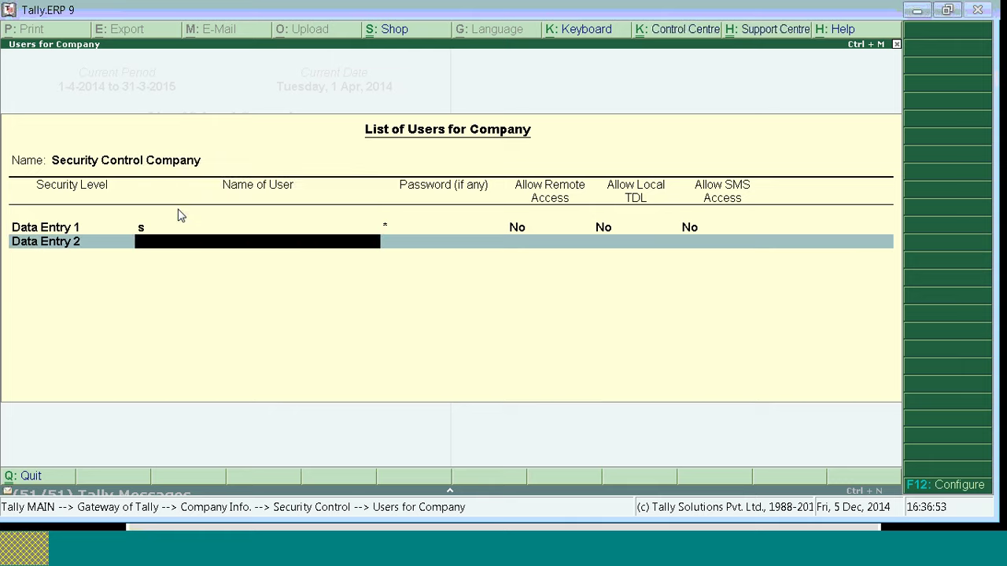
pyautogui.write('d')
pyautogui.press('Return')
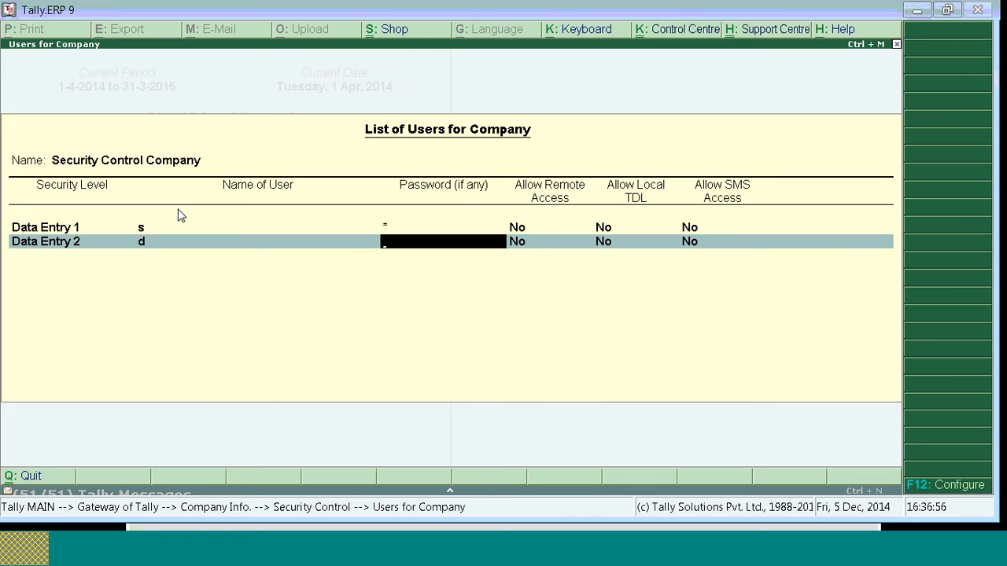
pyautogui.write('d')
pyautogui.press('Return')
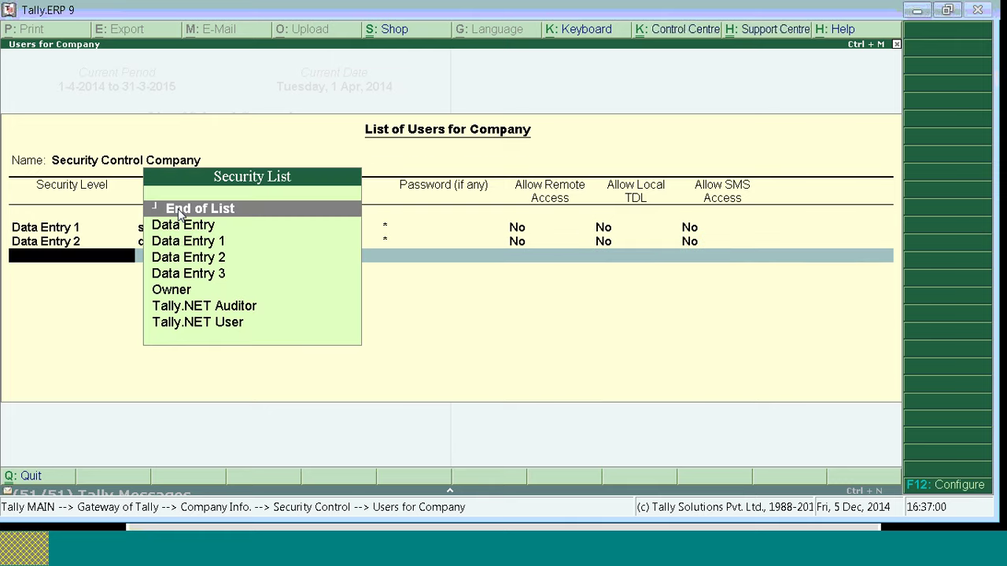
# Step: Add a third user at Data Entry 3, complete its password, and end the user list
pyautogui.press('Down')
pyautogui.press('Down')
pyautogui.press('Down')
pyautogui.press('Down')
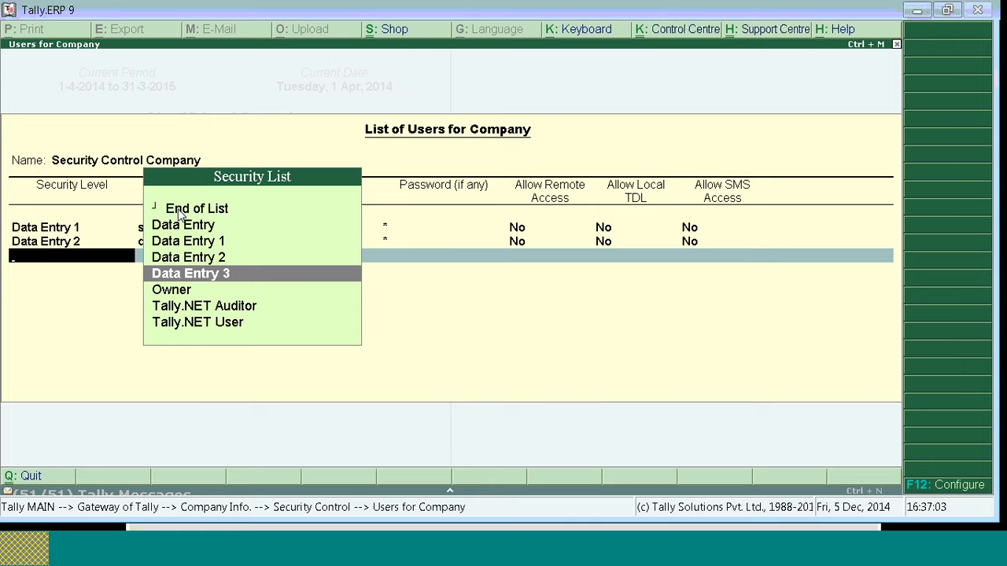
pyautogui.press('Return')
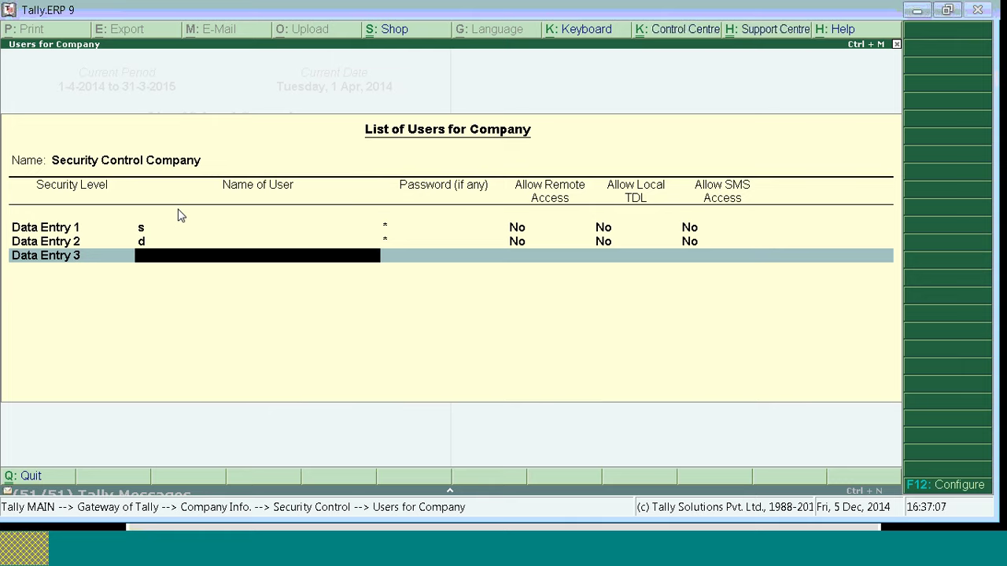
pyautogui.write('f')
pyautogui.press('Return')
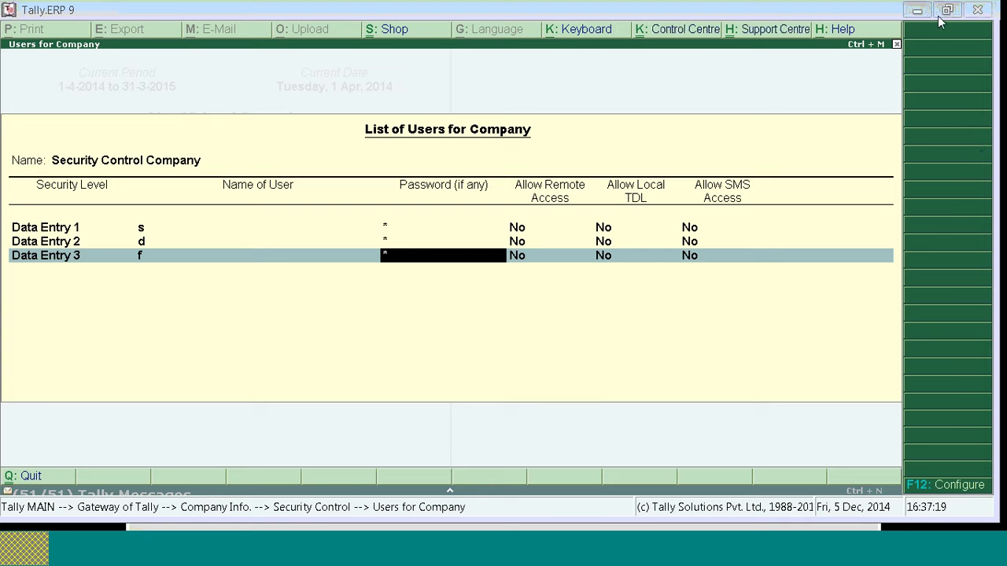
pyautogui.click(143, 228)
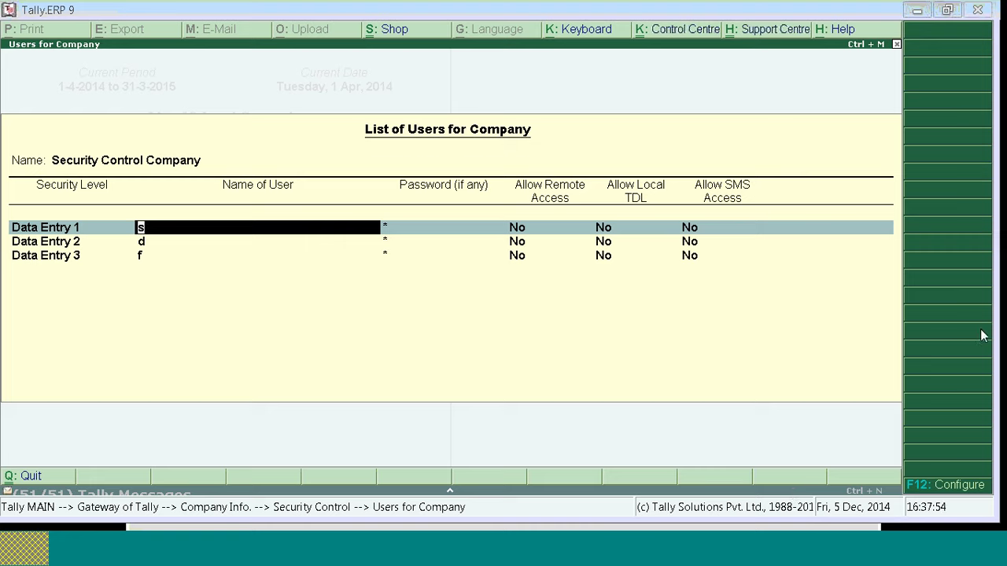
pyautogui.click(385, 258)
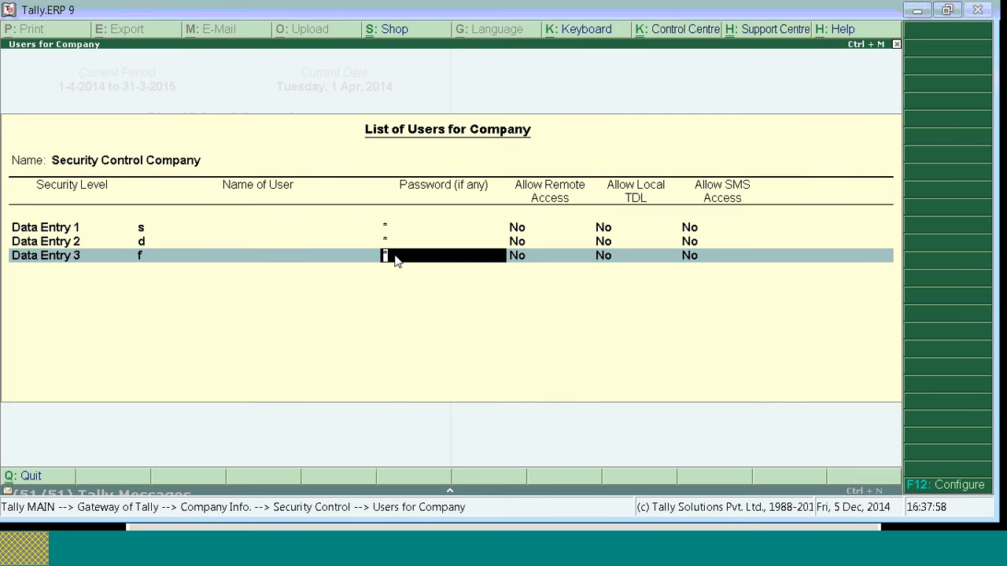
pyautogui.press('Return')
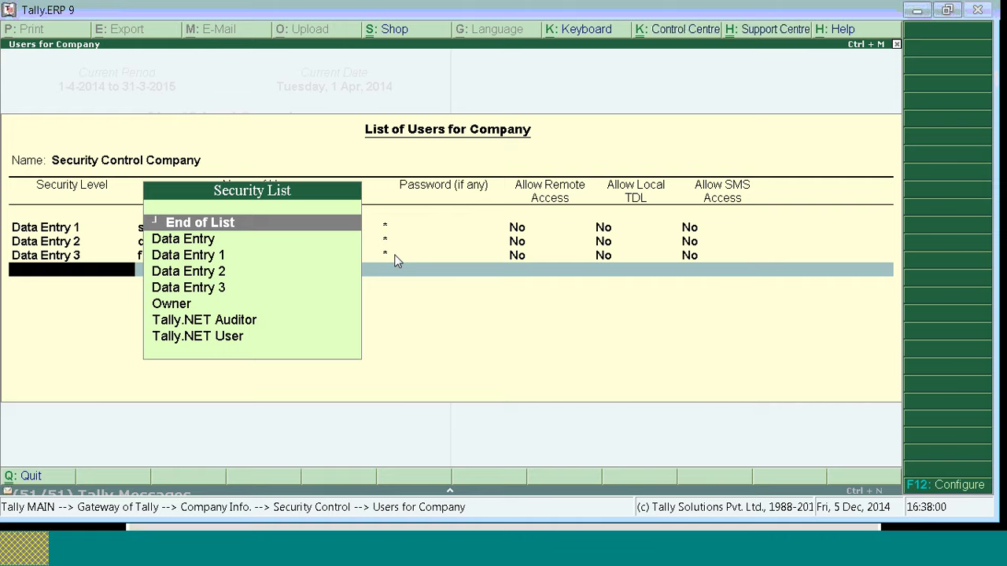
pyautogui.press('Return')
pyautogui.press('Return')
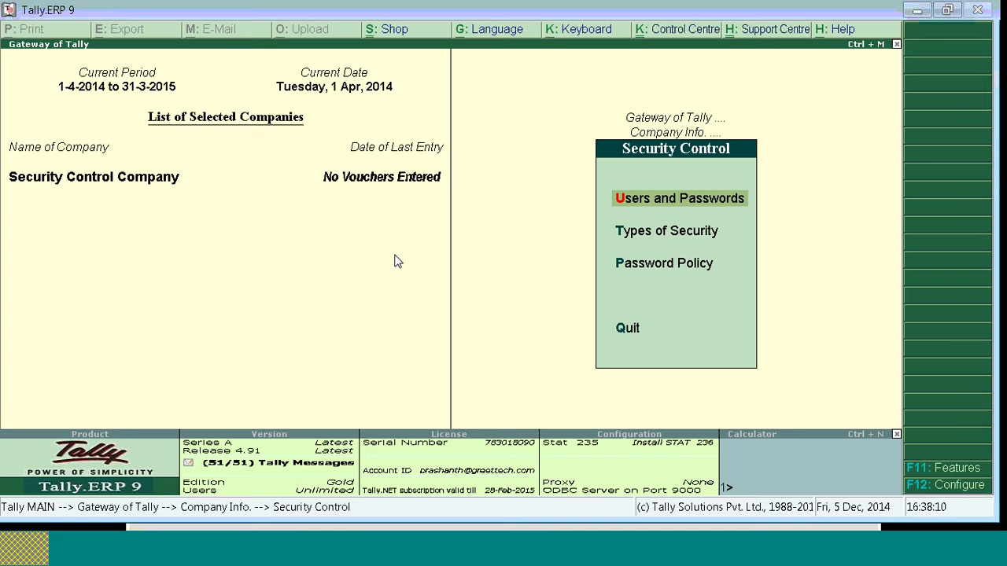
pyautogui.press('Down')
pyautogui.press('Up')
pyautogui.press('Down')
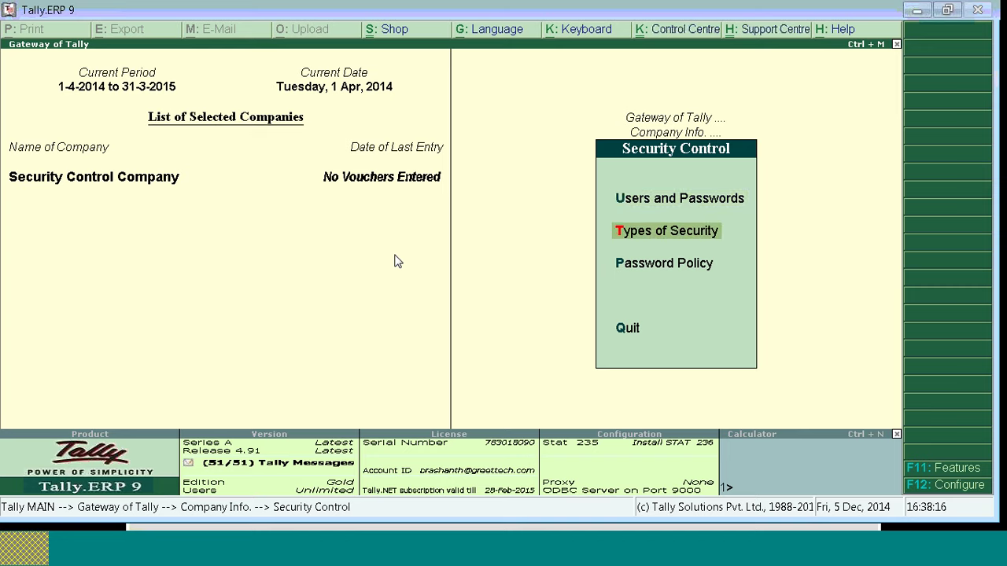
pyautogui.press('Up')
pyautogui.press('Return')
pyautogui.press('Return')
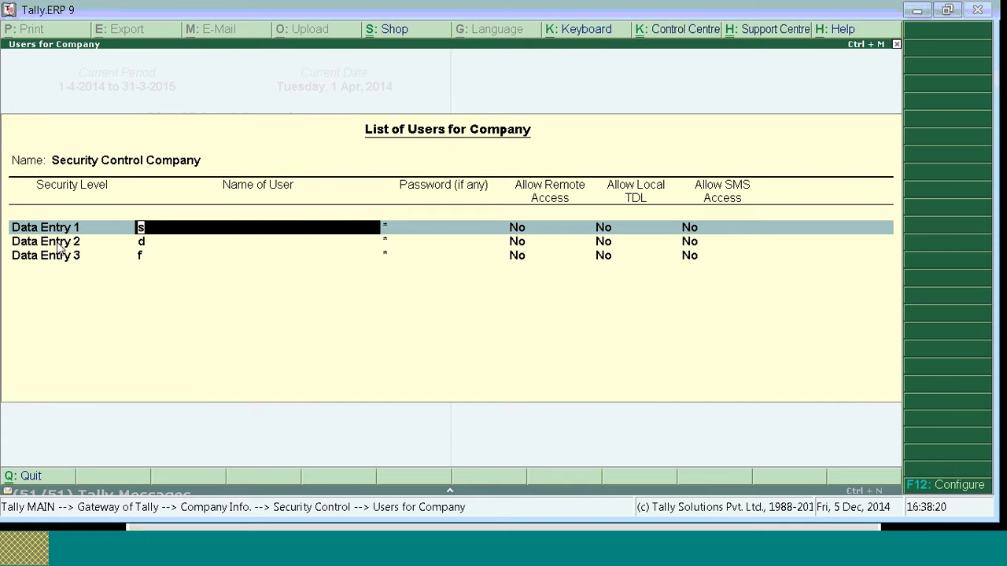
pyautogui.click(60, 247)
pyautogui.press('Return')
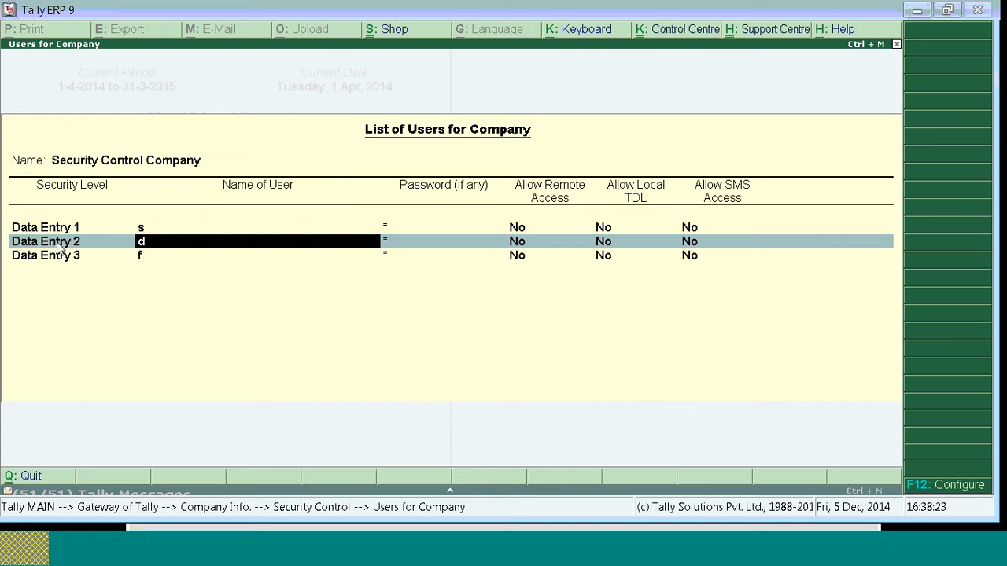
pyautogui.click(55, 258)
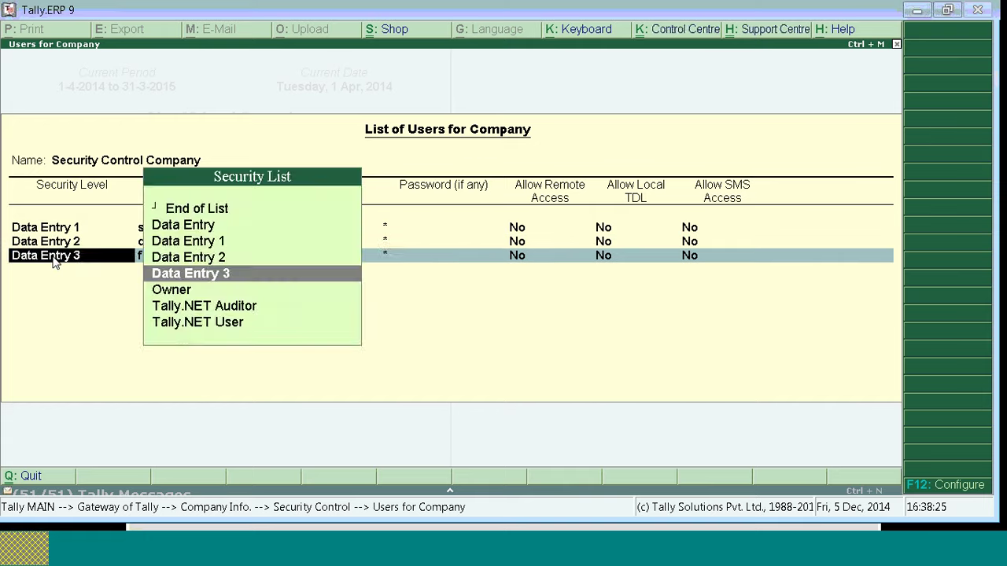
pyautogui.press('Return')
pyautogui.press('Return')
pyautogui.press('Return')
pyautogui.press('Return')
pyautogui.press('Return')
pyautogui.press('Return')
pyautogui.press('Return')
pyautogui.press('Return')
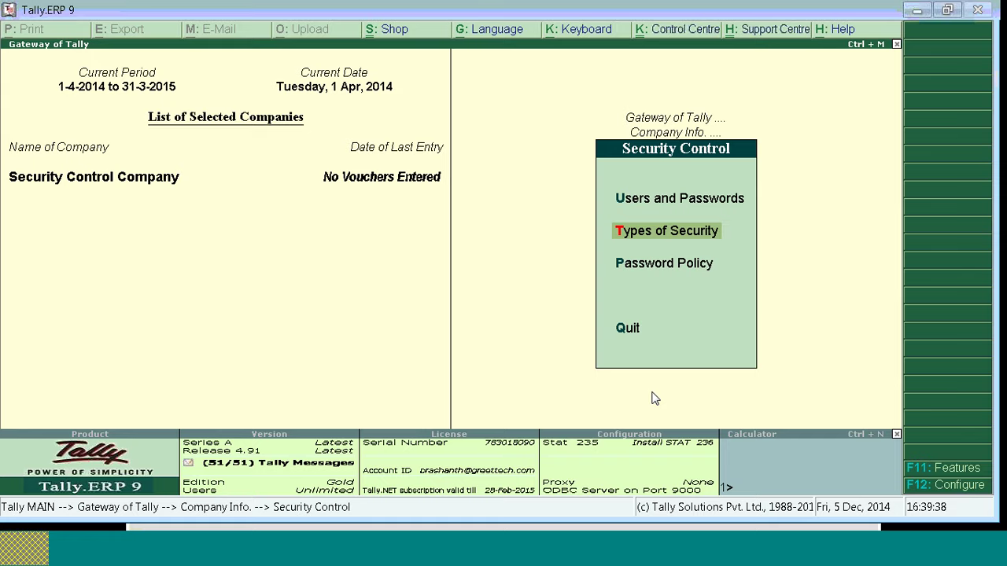
# Step: Open Data Entry 1 for alteration and set Use Basic Facilities of to Data Entry 1
pyautogui.press('Return')
pyautogui.press('Down')
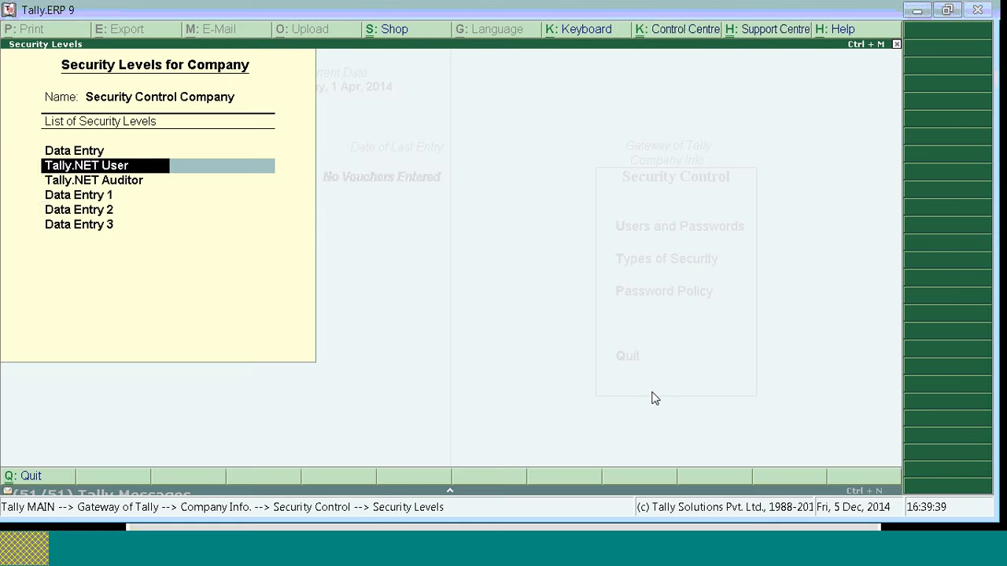
pyautogui.press('Down')
pyautogui.press('Down')
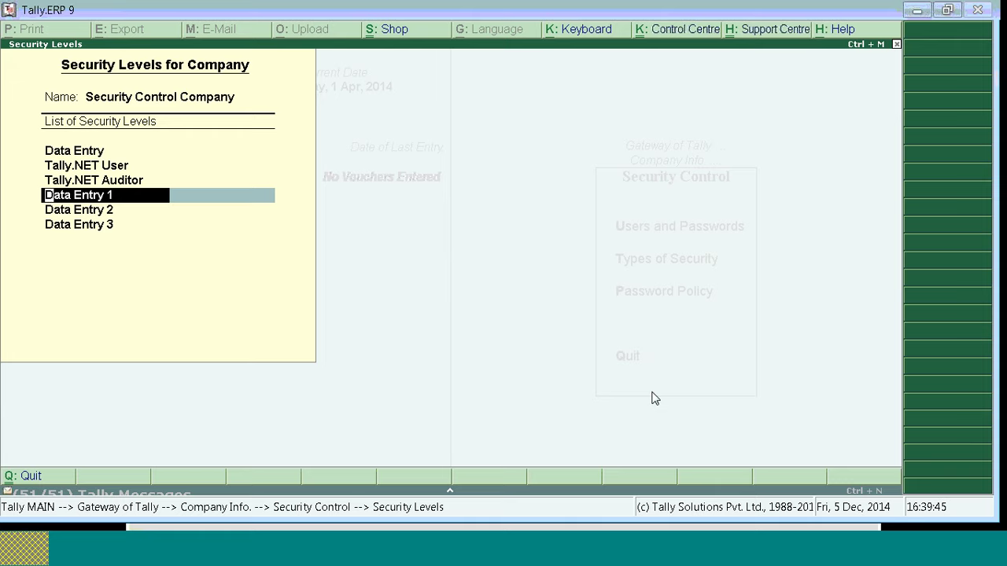
pyautogui.press('Return')
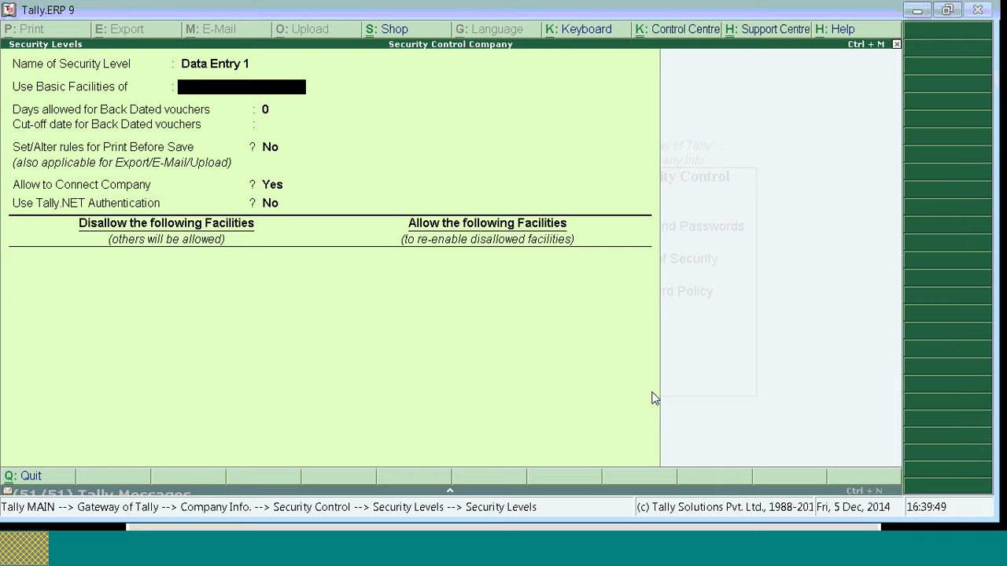
pyautogui.press('Down')
pyautogui.press('Down')
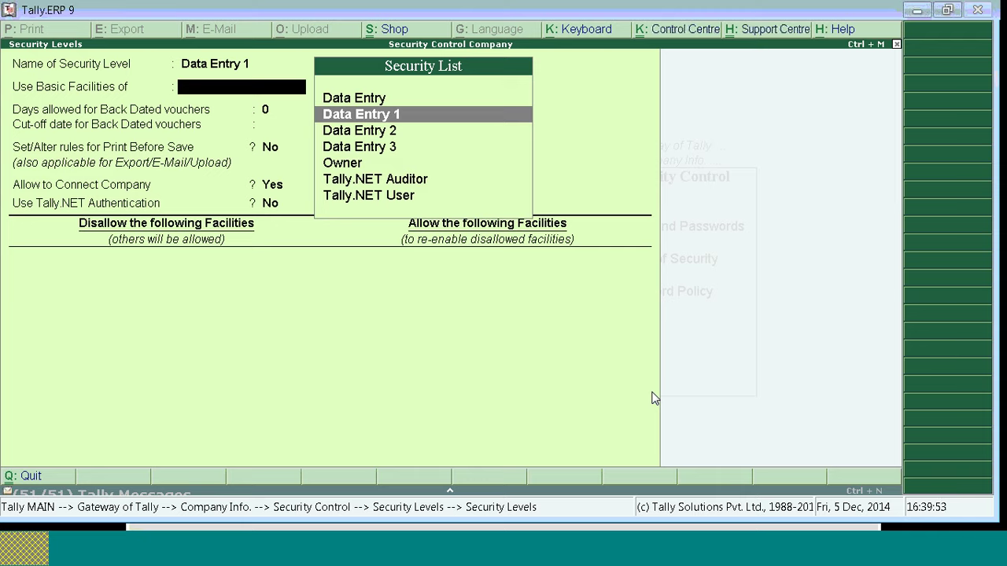
pyautogui.press('Return')
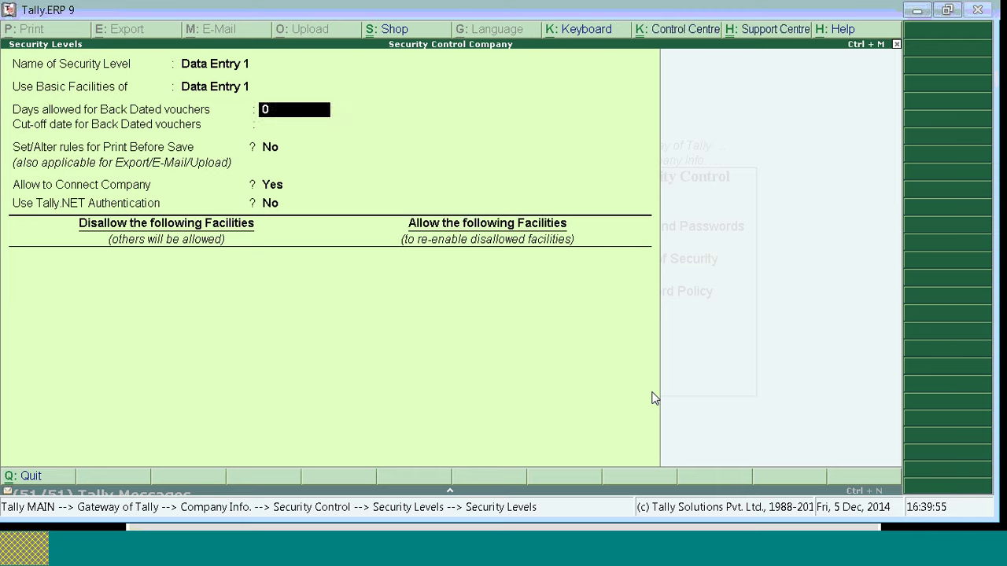
pyautogui.press('BackSpace')
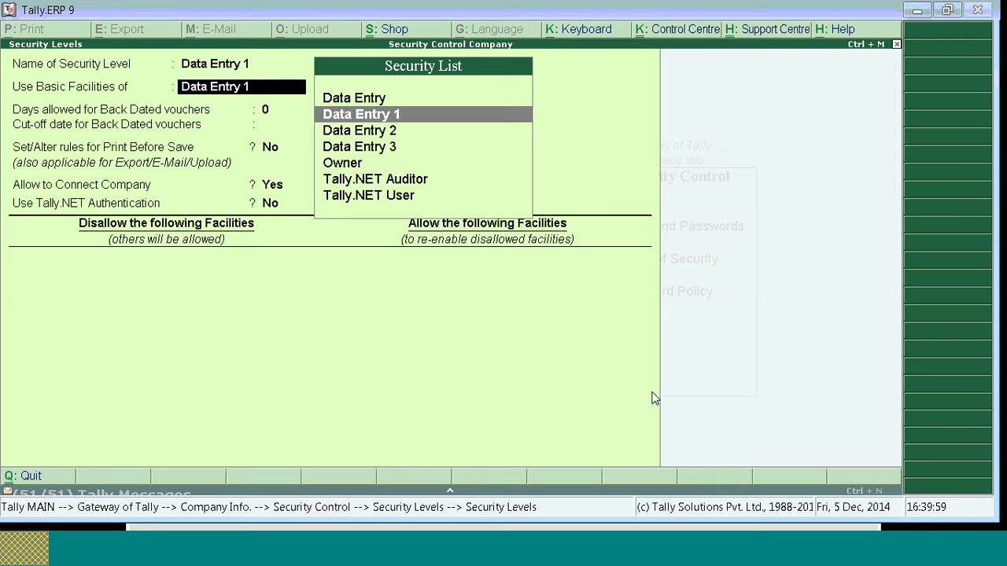
pyautogui.press('Return')
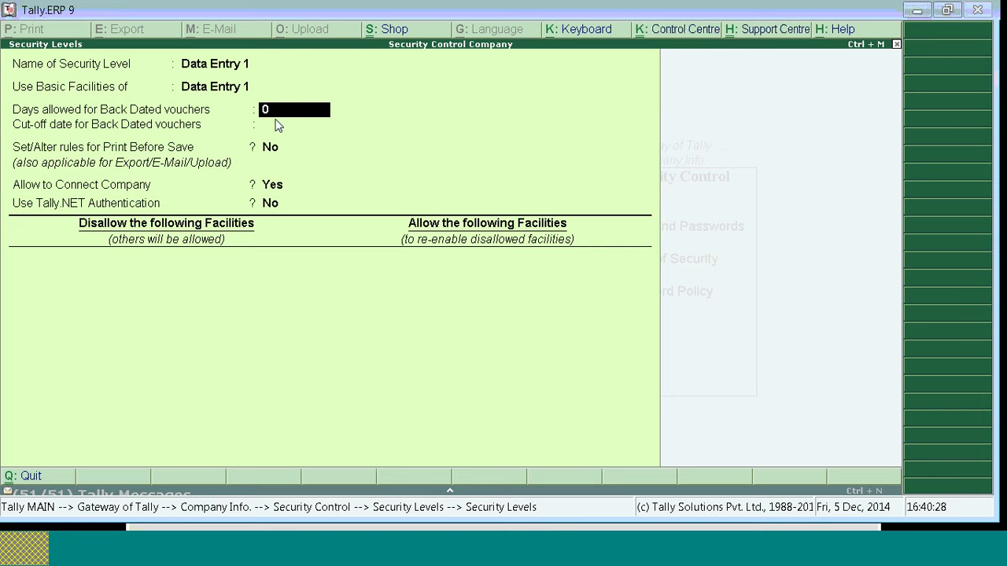
# Step: Set Days allowed for Back Dated vouchers to 0 for Data Entry 1
pyautogui.write('5')
pyautogui.write('0')
pyautogui.press('BackSpace')
pyautogui.press('BackSpace')
pyautogui.write('0')
pyautogui.press('Return')
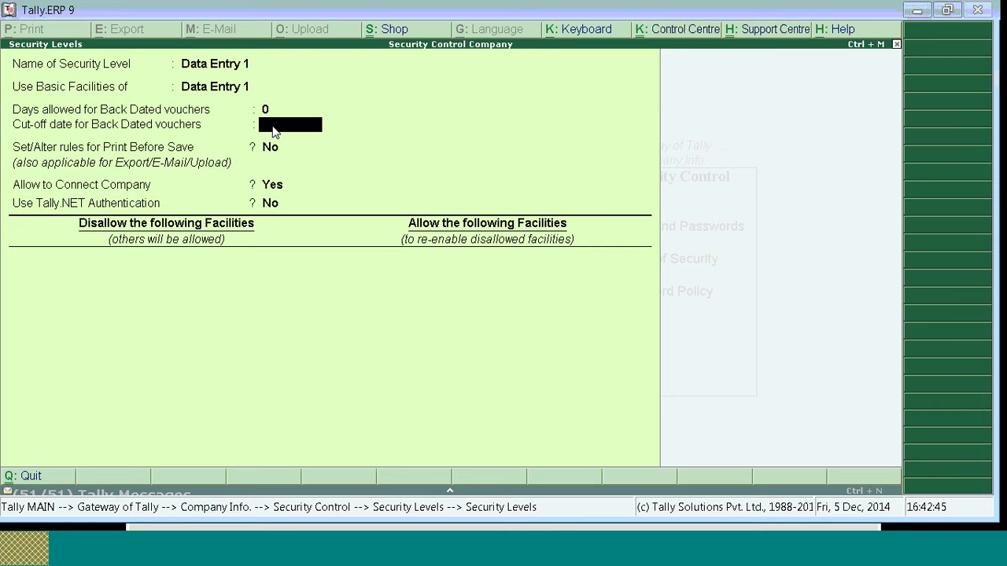
# Step: Leave the cut-off date blank instead of 1-4-2014, keep Tally.NET Authentication off, and reach Disallow facilities
pyautogui.write('1-4-2014')
pyautogui.press('Return')
pyautogui.click(290, 128)
pyautogui.press('BackSpace')
pyautogui.press('Return')
pyautogui.press('Return')
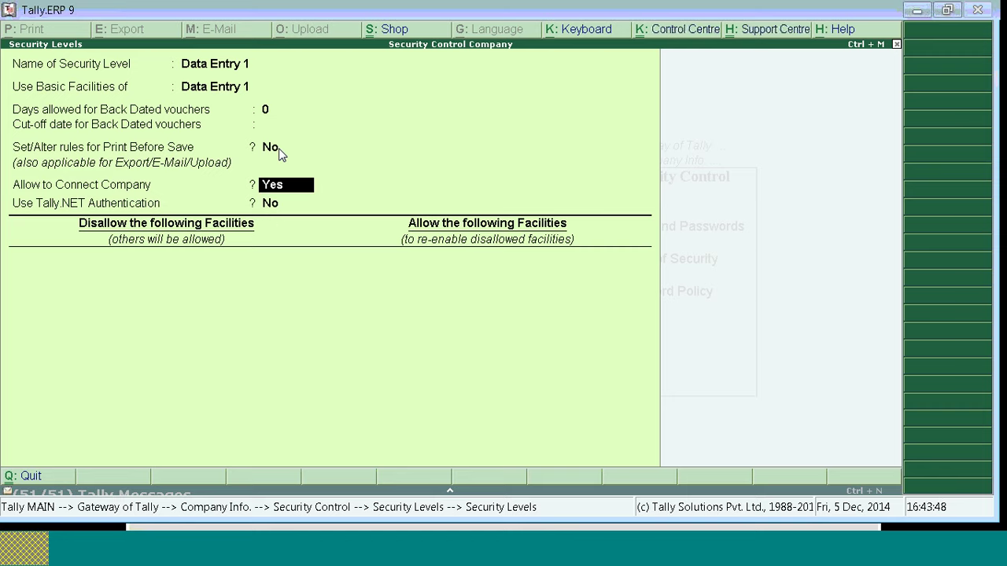
pyautogui.press('Return')
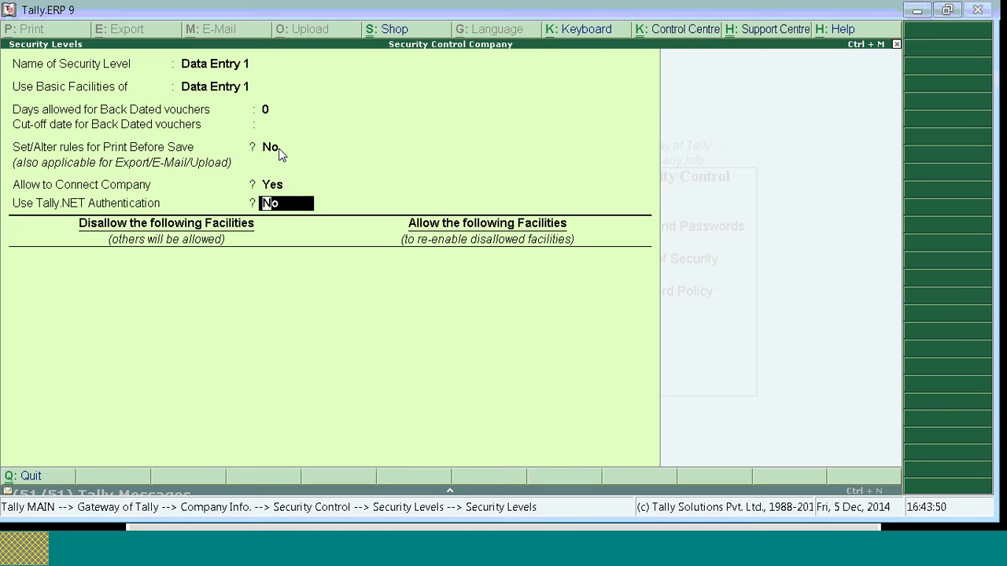
pyautogui.press('Return')
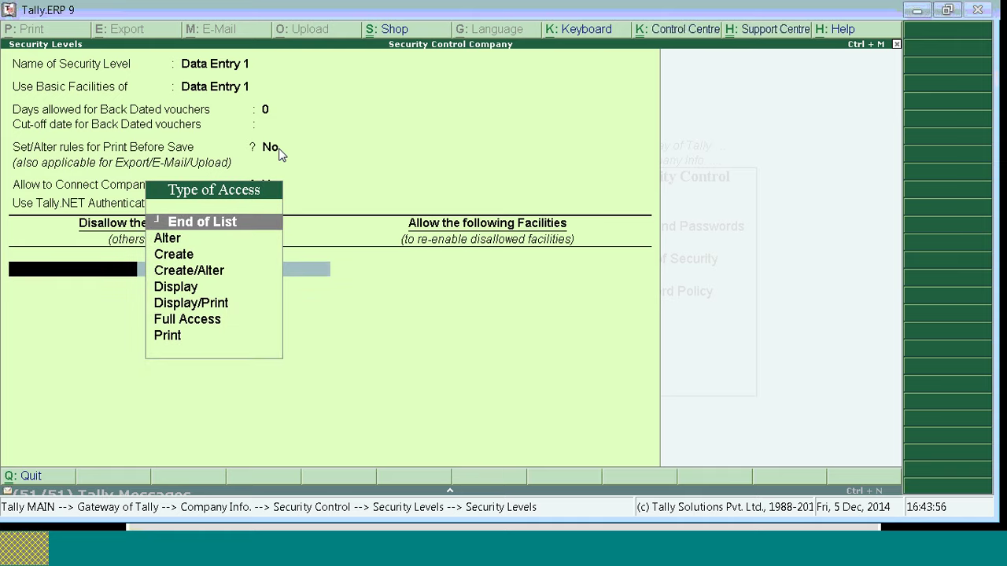
# Step: Close the Type of Access list and return to Data Entry 1's blank back-dated cut-off date
pyautogui.press('BackSpace')
pyautogui.press('BackSpace')
pyautogui.press('BackSpace')
pyautogui.press('BackSpace')
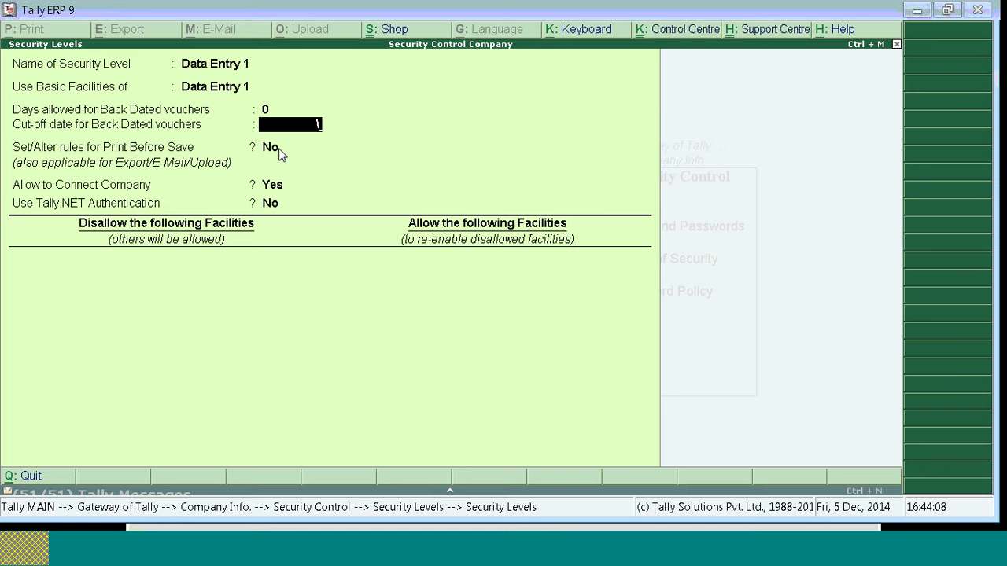
# Step: Leave Data Entry 1's cut-off date blank and proceed to choosing access types to disallow
pyautogui.press('Return')
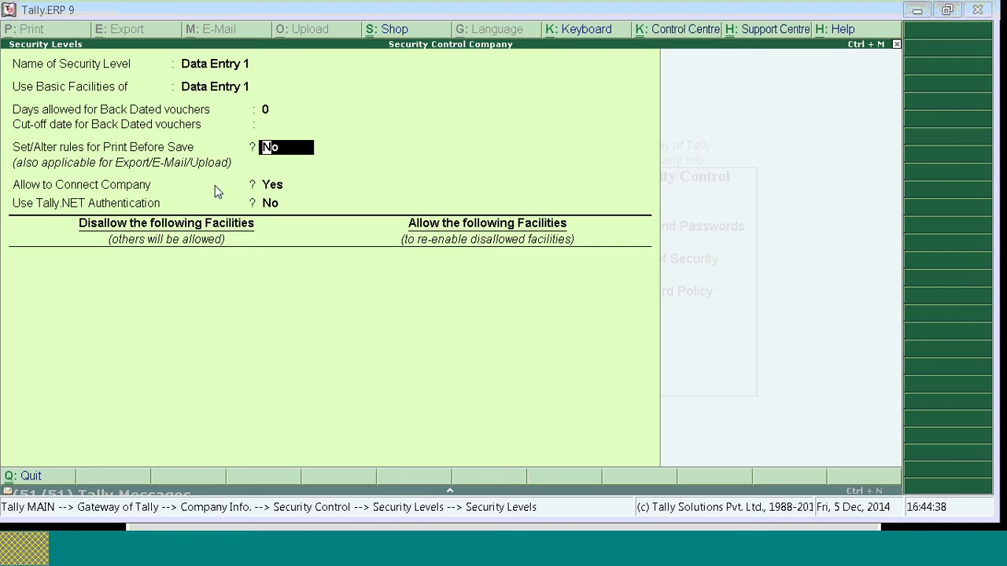
pyautogui.press('Return')
pyautogui.press('Return')
pyautogui.press('Return')
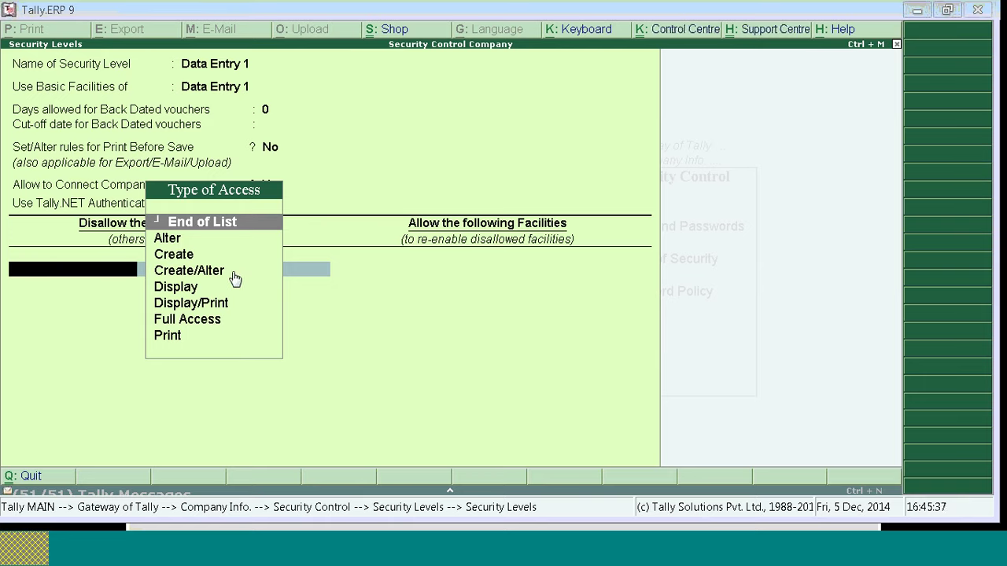
# Step: Disallow Create/Alter of Back Dated Vouchers for Data Entry 1
pyautogui.click(207, 275)
pyautogui.write('Back')
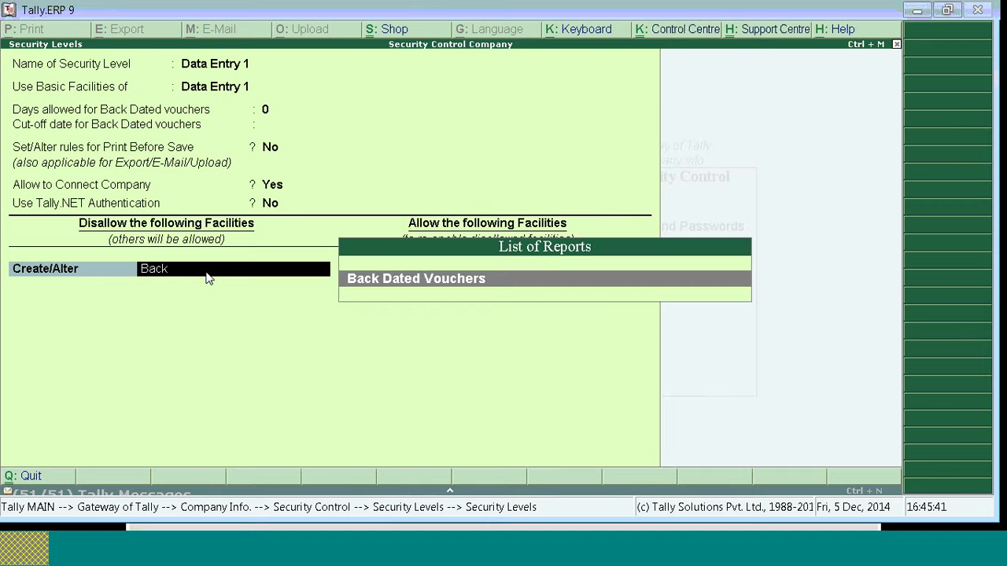
pyautogui.press('Return')
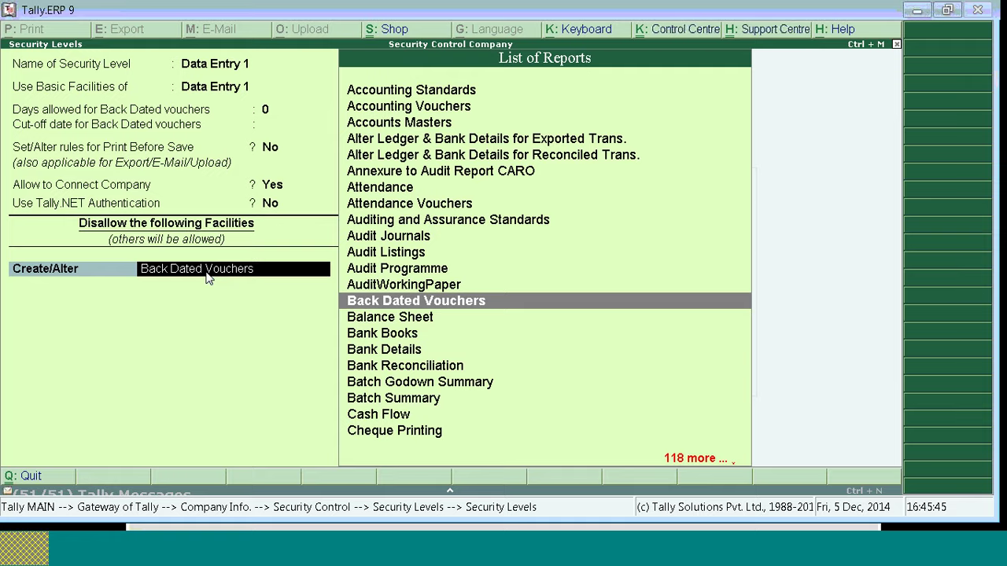
pyautogui.press('Return')
pyautogui.press('BackSpace')
pyautogui.press('Return')
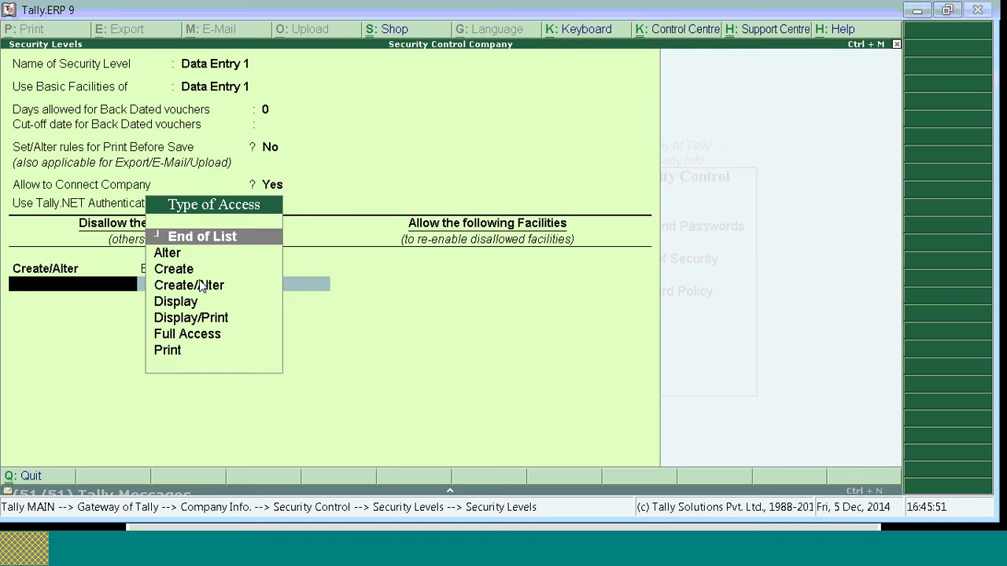
pyautogui.press('Return')
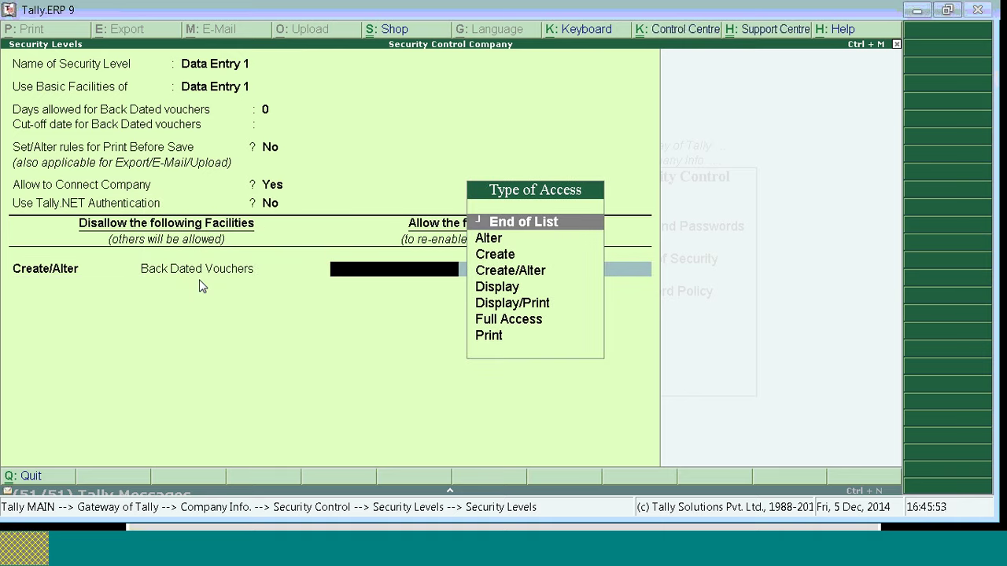
# Step: Allow Create access to Vouchers and save the Data Entry 1 level
pyautogui.press('Down')
pyautogui.press('Down')
pyautogui.press('Return')
pyautogui.write('Vou')
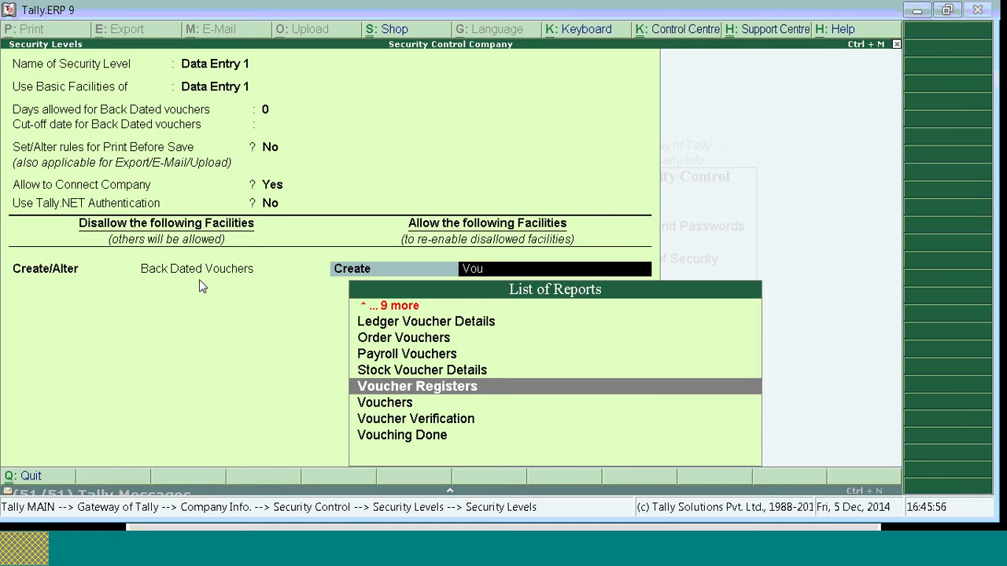
pyautogui.press('Down')
pyautogui.press('Return')
pyautogui.press('BackSpace')
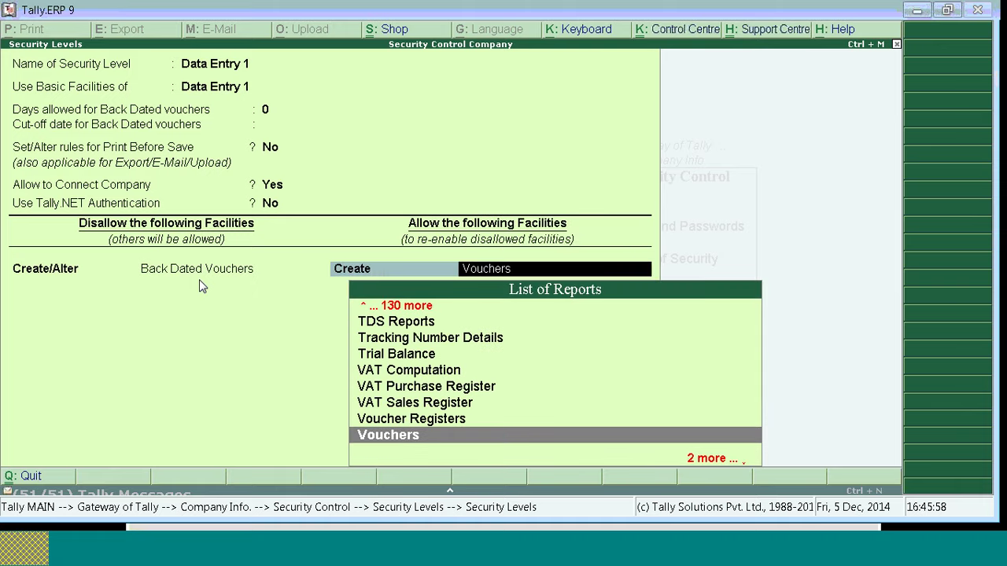
pyautogui.press('BackSpace')
pyautogui.press('BackSpace')
pyautogui.press('BackSpace')
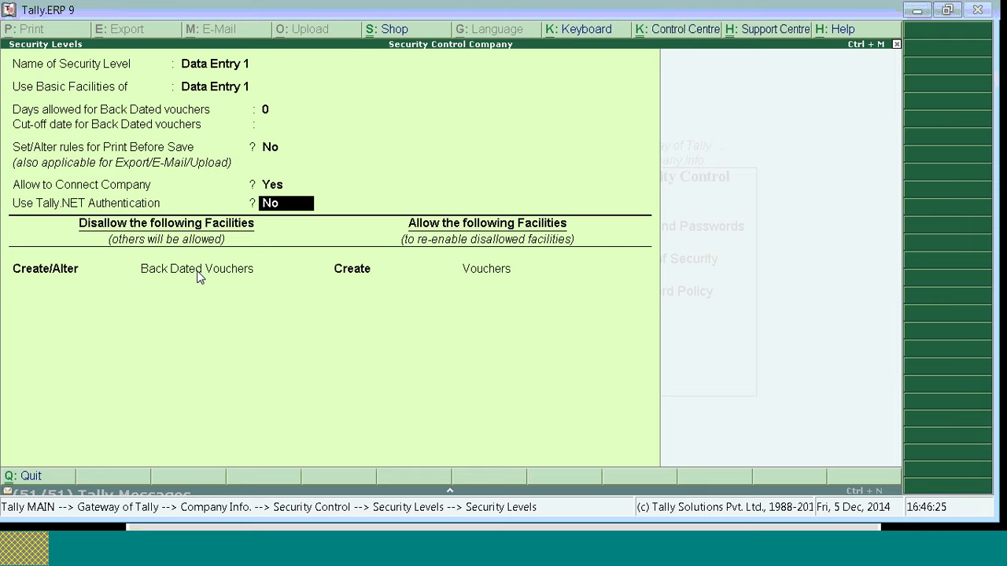
pyautogui.press('Return')
pyautogui.press('Return')
pyautogui.press('Return')
pyautogui.press('Return')
pyautogui.press('Return')
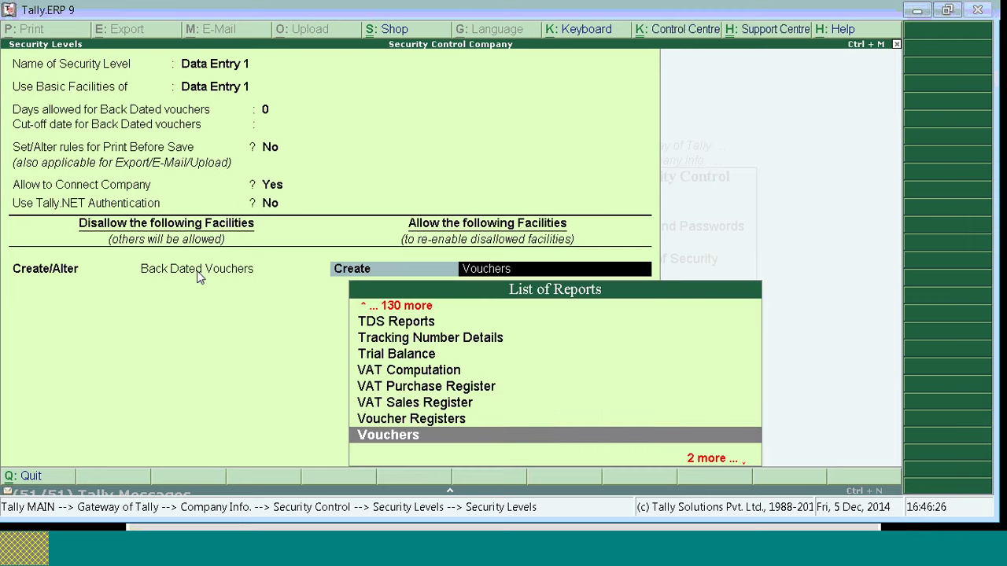
pyautogui.hotkey('ctrl', 'a')
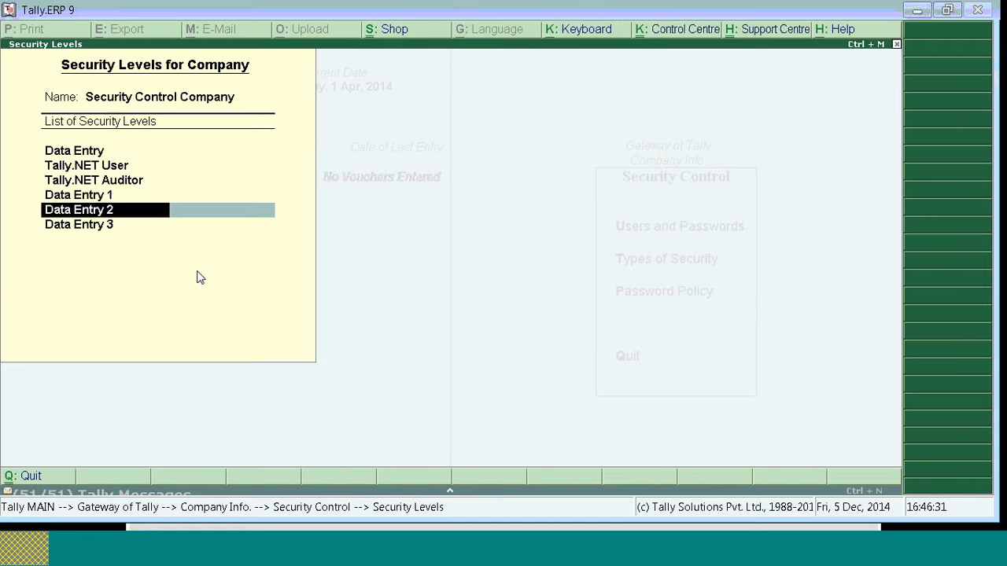
# Step: Open Data Entry 2, base it on its own facilities, and highlight Full Access
pyautogui.press('Return')
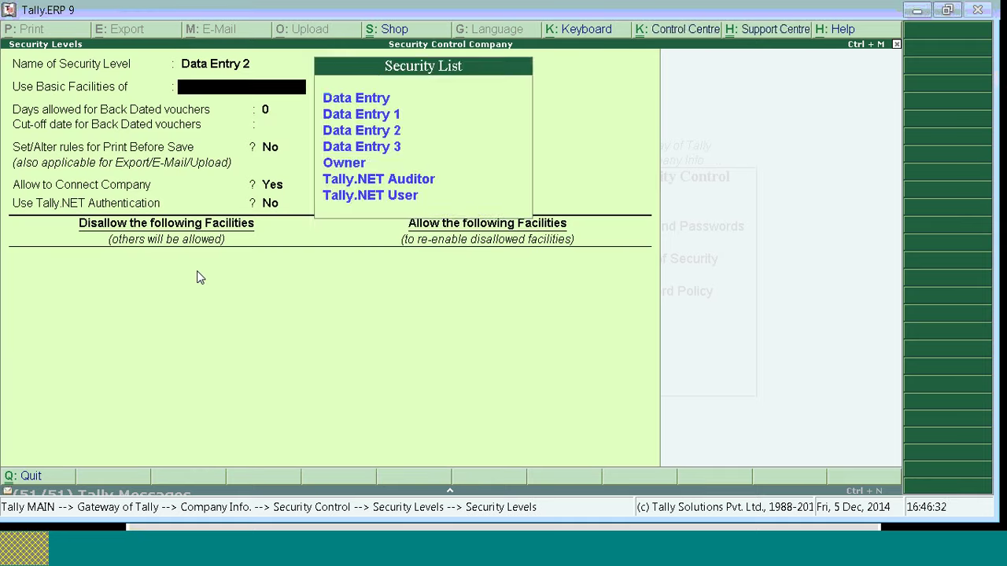
pyautogui.press('Return')
pyautogui.press('Return')
pyautogui.press('Return')
pyautogui.press('Return')
pyautogui.press('Return')
pyautogui.press('Return')
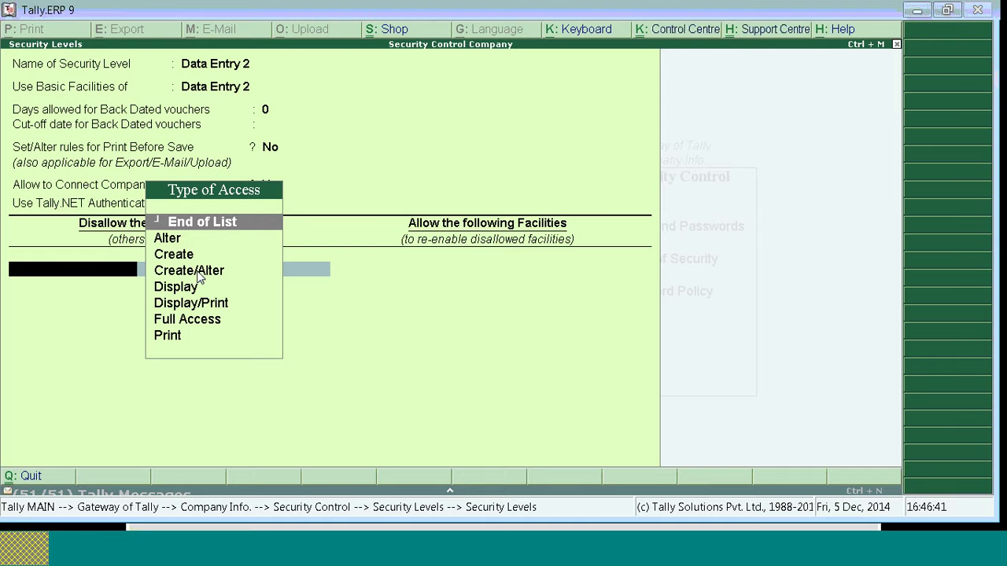
pyautogui.press('Down')
pyautogui.press('Down')
pyautogui.press('Down')
pyautogui.press('Down')
pyautogui.press('Down')
pyautogui.press('Down')
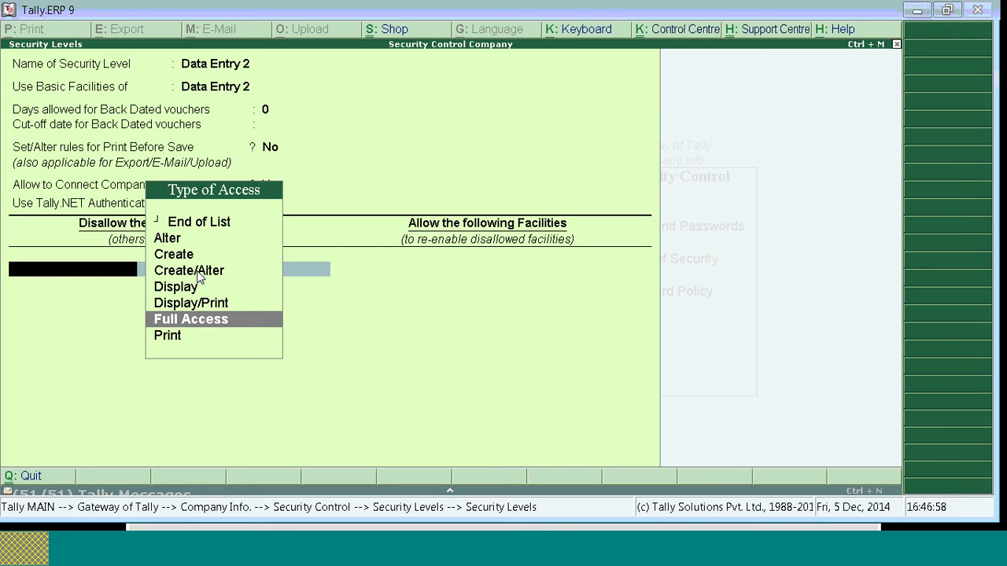
# Step: Try a Full Access restriction on Purchase for Data Entry 2, then back out of the fields
pyautogui.press('Return')
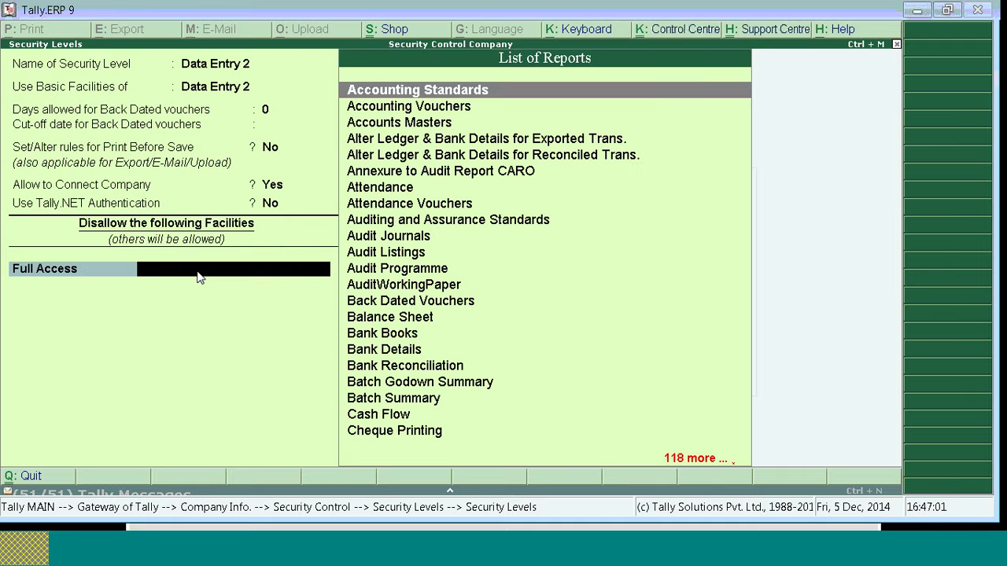
pyautogui.write('Pu')
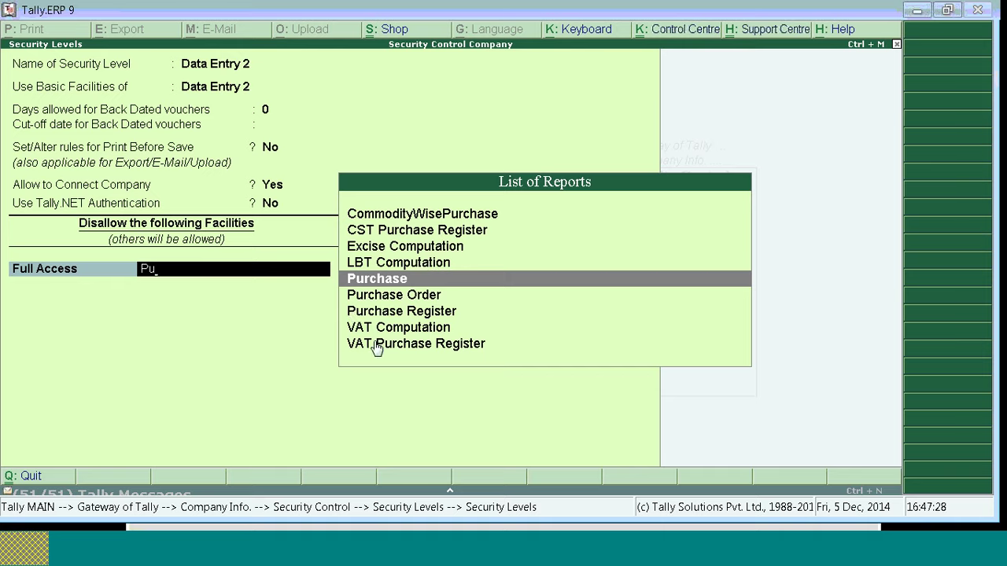
pyautogui.press('BackSpace')
pyautogui.press('BackSpace')
pyautogui.press('BackSpace')
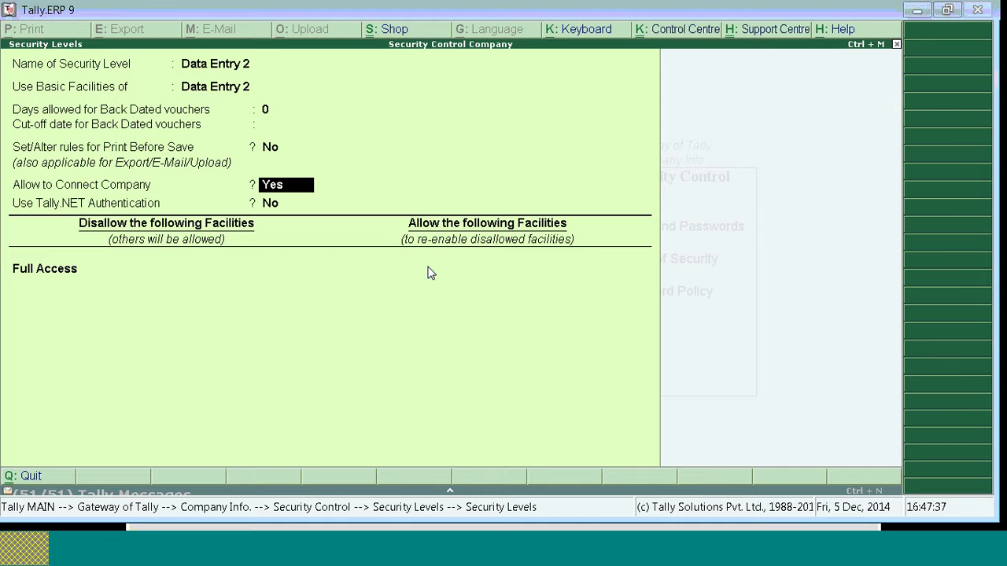
pyautogui.press('BackSpace')
pyautogui.press('BackSpace')
pyautogui.press('BackSpace')
pyautogui.press('BackSpace')
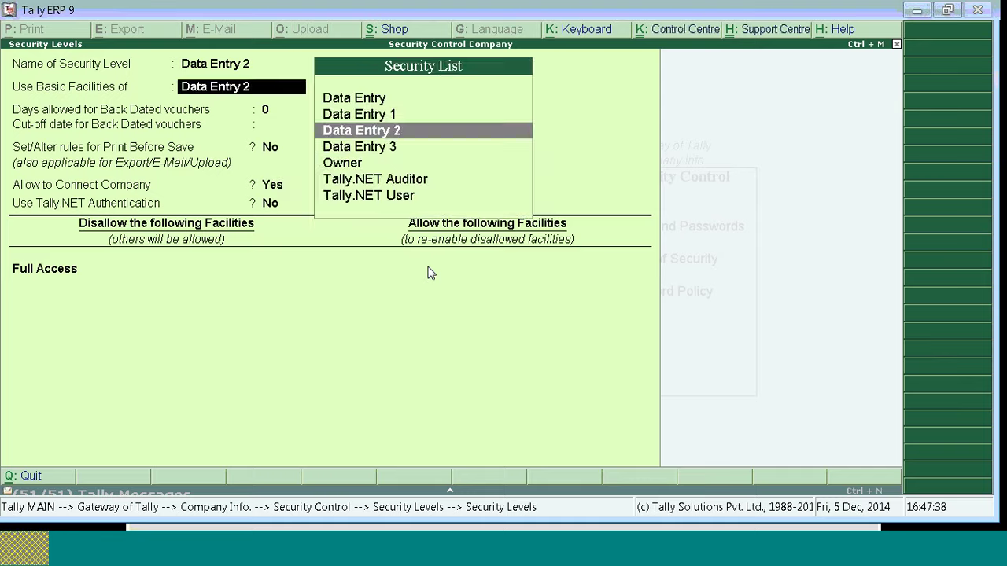
# Step: Leave Data Entry 2, reopen Data Entry 1, and discard a trial Full Access Purchase row
pyautogui.press('Escape')
pyautogui.press('Return')
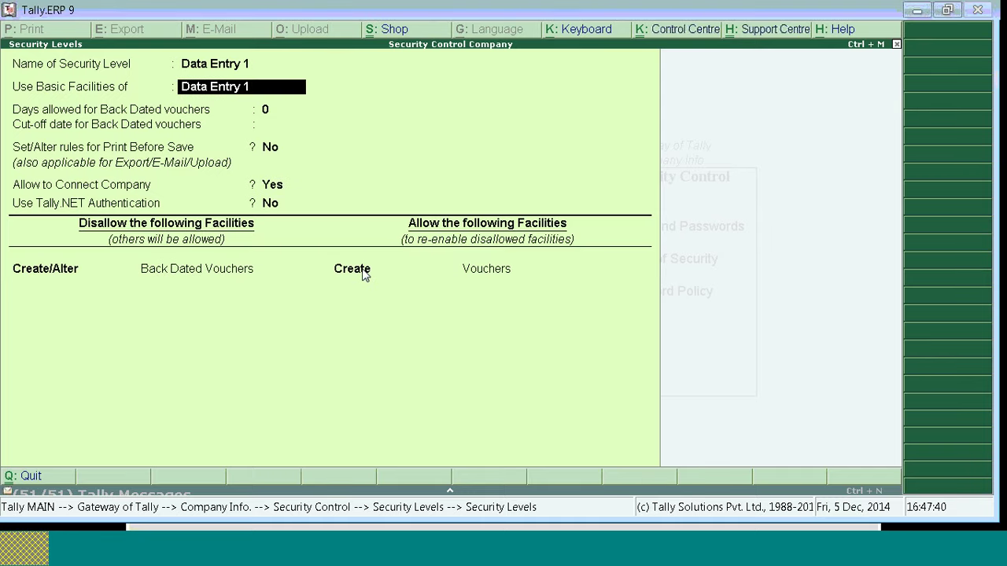
pyautogui.click(364, 274)
pyautogui.press('Return')
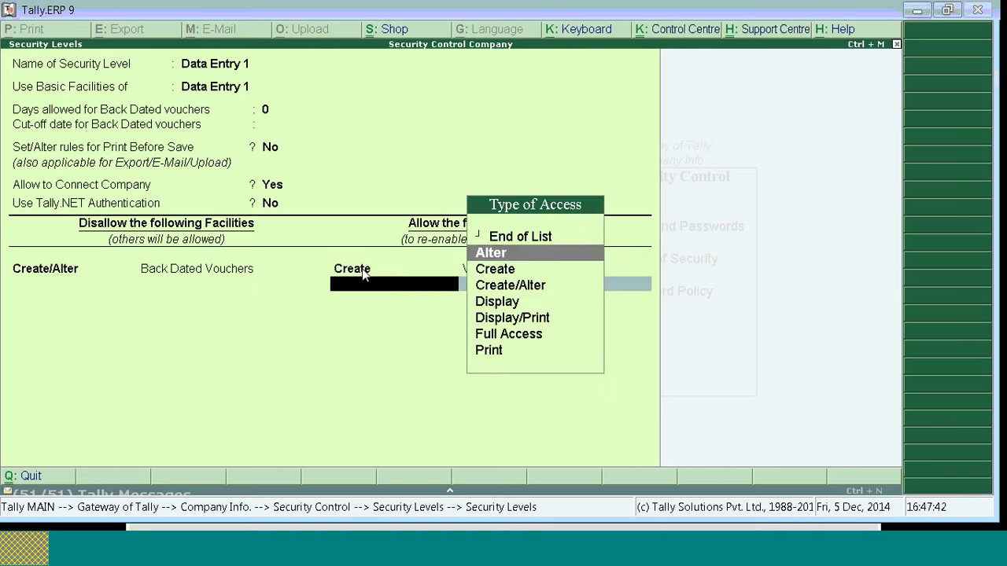
pyautogui.press('Down')
pyautogui.press('Down')
pyautogui.press('Down')
pyautogui.press('Down')
pyautogui.press('Down')
pyautogui.press('Return')
pyautogui.write('P')
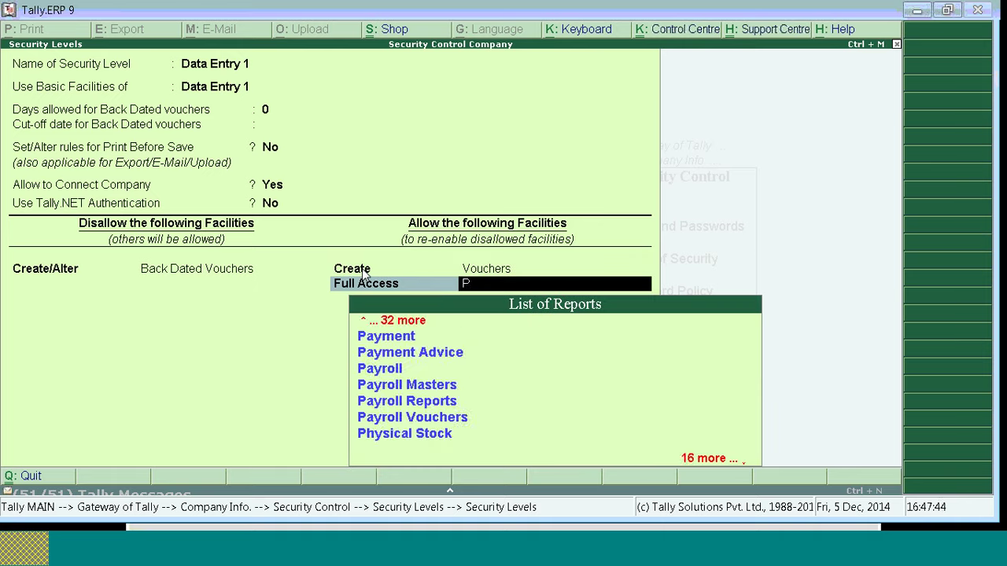
pyautogui.write('u')
pyautogui.press('Return')
pyautogui.press('BackSpace')
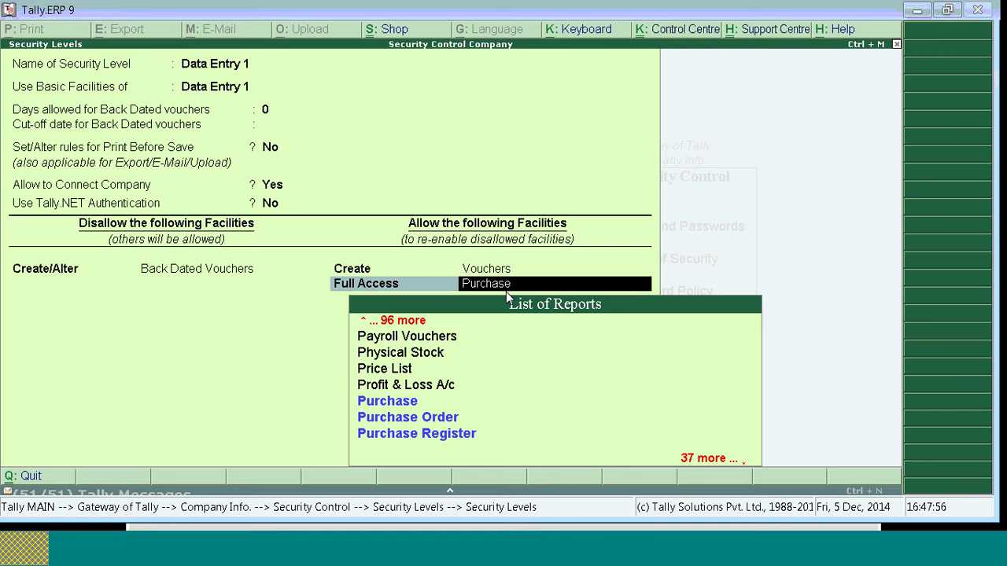
pyautogui.write('E')
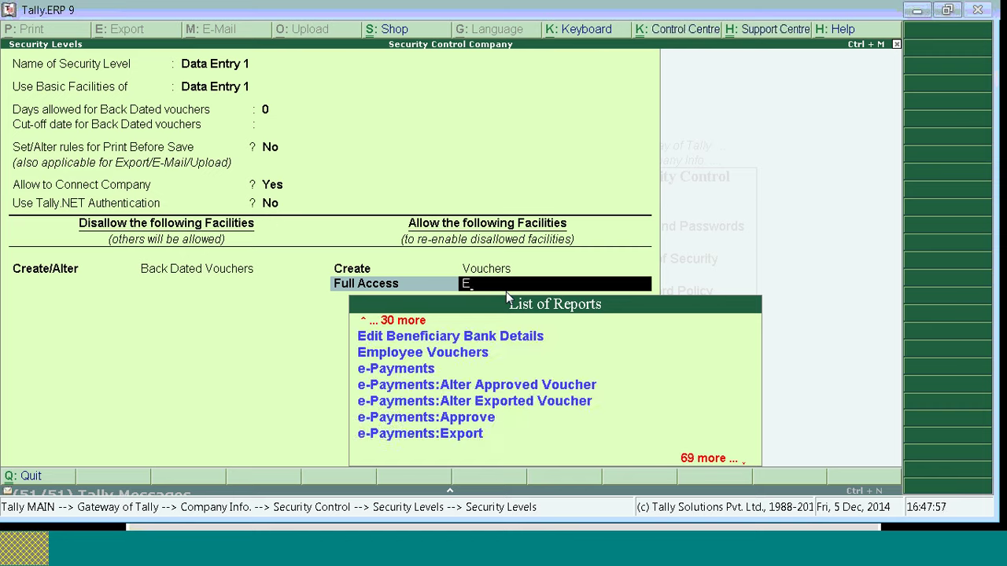
pyautogui.press('BackSpace')
pyautogui.press('BackSpace')
pyautogui.press('Up')
pyautogui.press('Up')
pyautogui.press('Up')
pyautogui.press('Up')
pyautogui.press('Up')
pyautogui.press('Up')
# Step: Save Data Entry 1, then disallow Full Access to Vouchers for Data Entry 2
pyautogui.hotkey('ctrl', 'a')
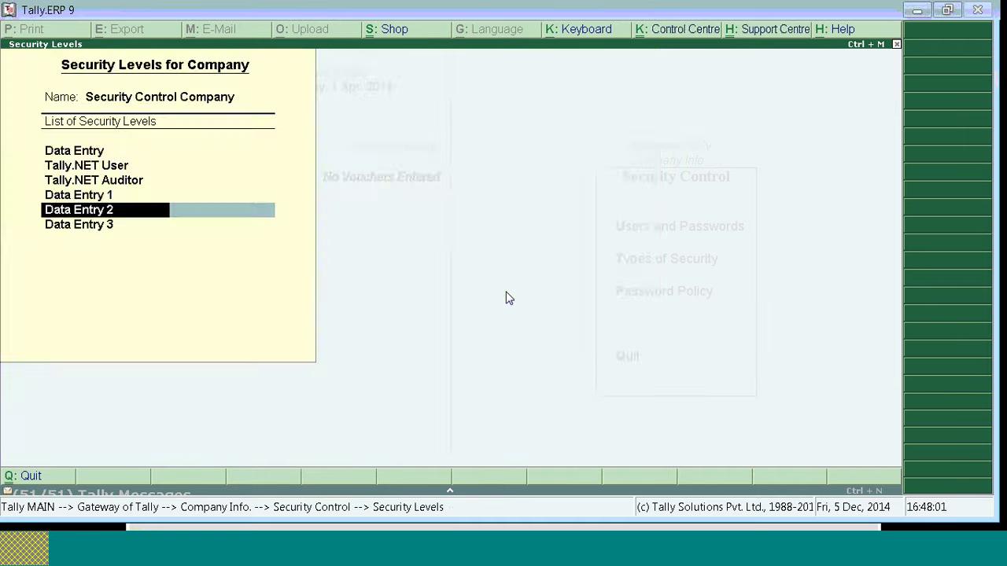
pyautogui.press('Return')
pyautogui.press('Return')
pyautogui.press('Return')
pyautogui.press('Return')
pyautogui.press('Return')
pyautogui.press('Return')
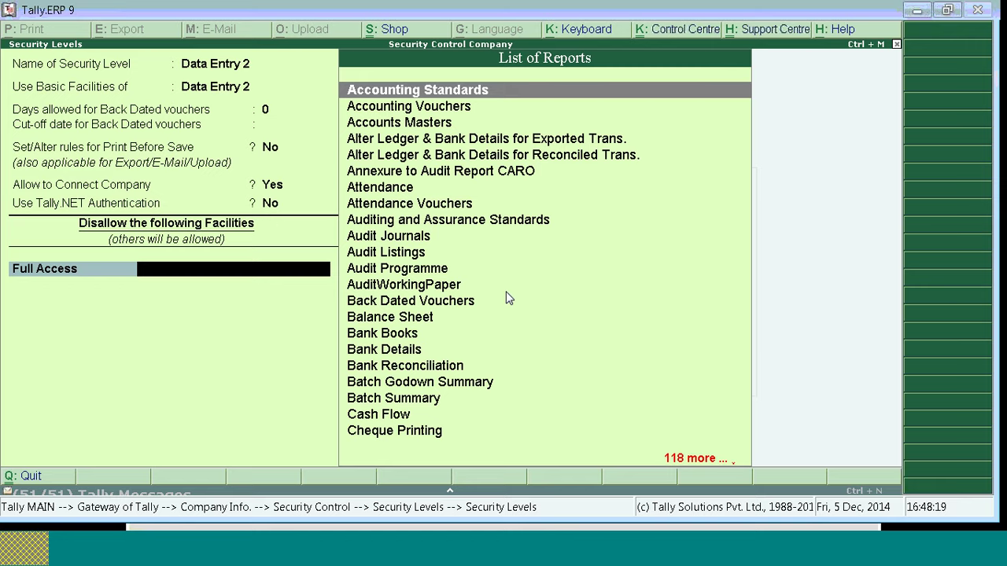
pyautogui.write('Vou')
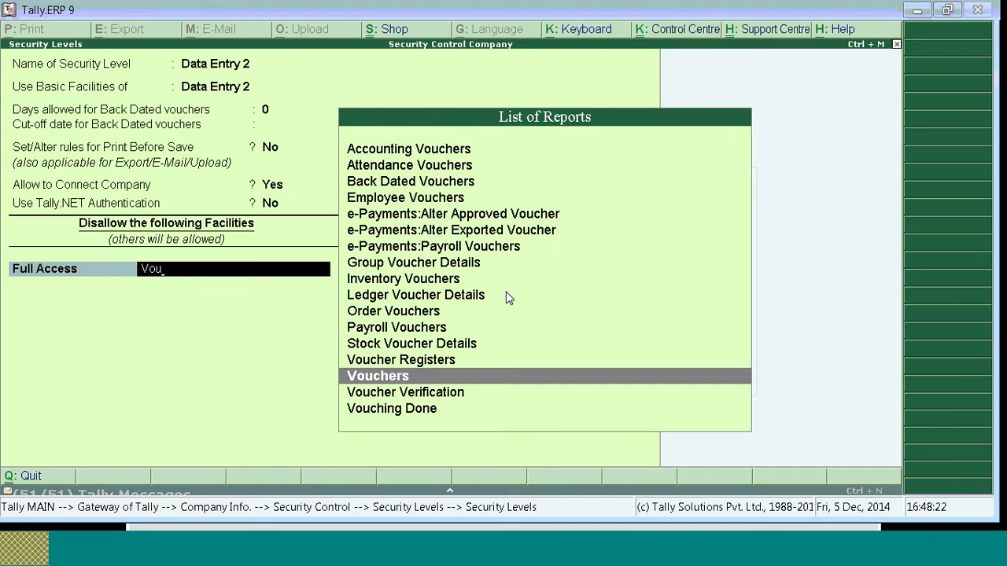
pyautogui.press('Return')
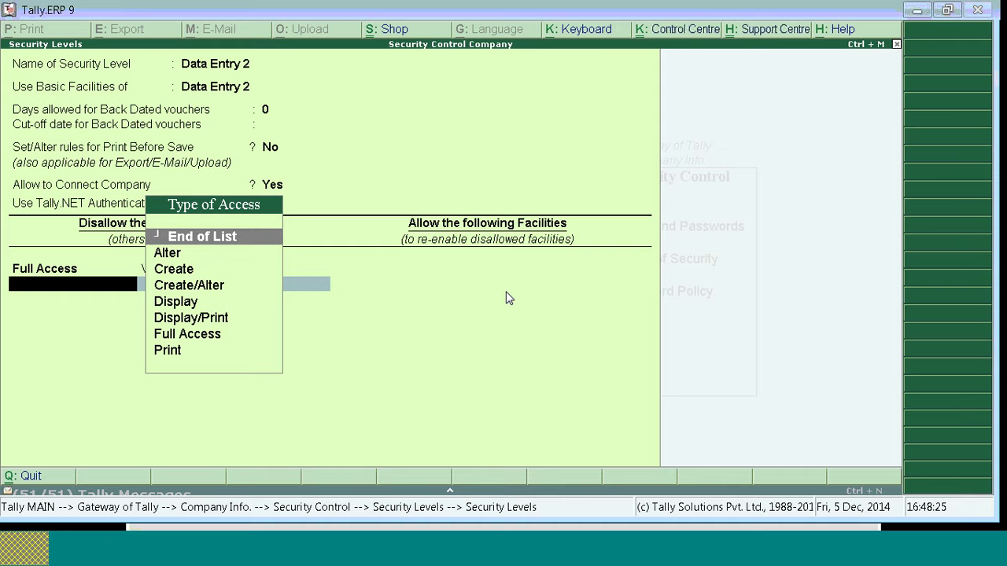
# Step: Allow Display/Print of Vouchers for Data Entry 2 and close the level
pyautogui.press('Down')
pyautogui.press('Down')
pyautogui.press('Down')
pyautogui.press('Down')
pyautogui.press('Down')
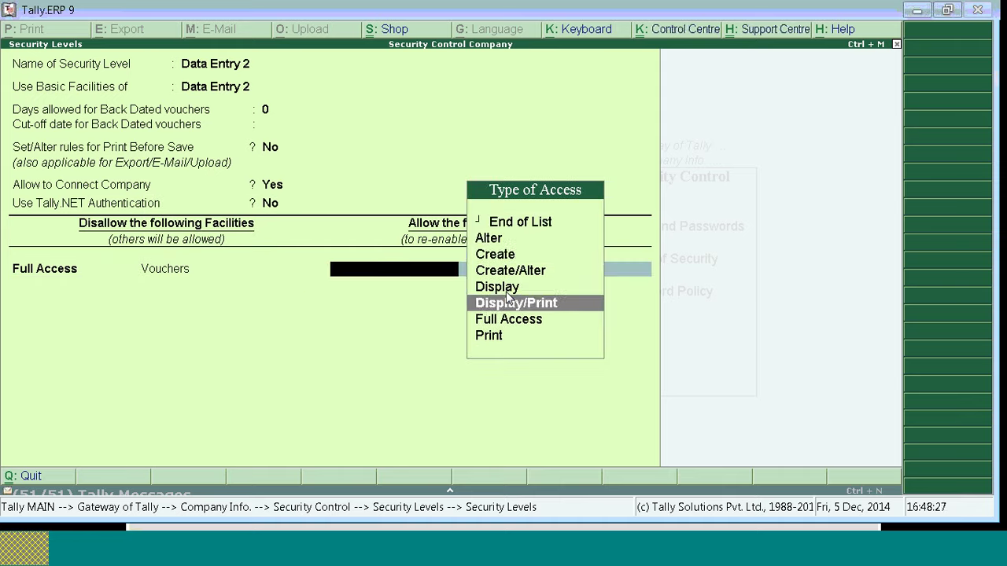
pyautogui.press('Return')
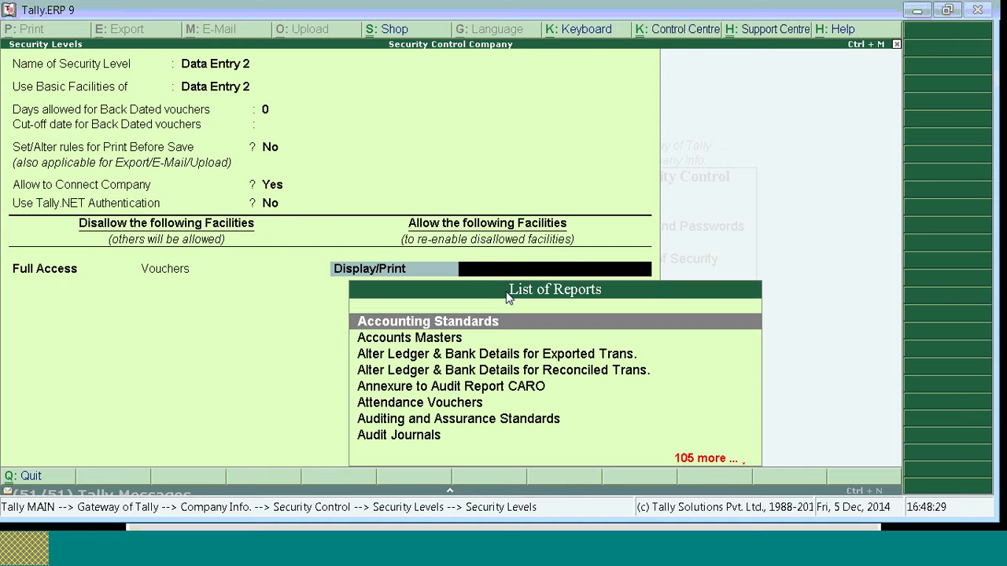
pyautogui.write('Vou')
pyautogui.press('Down')
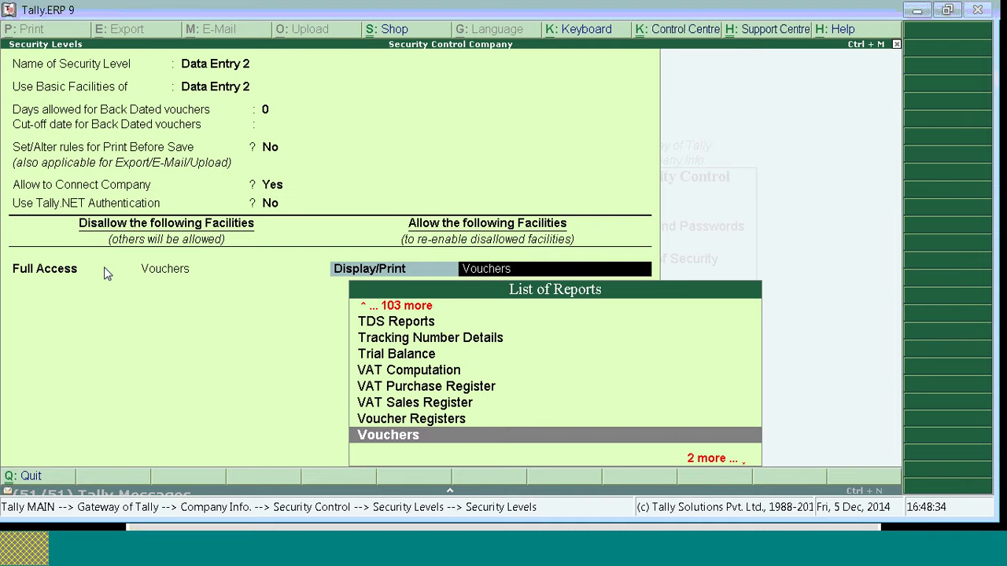
pyautogui.click(366, 275)
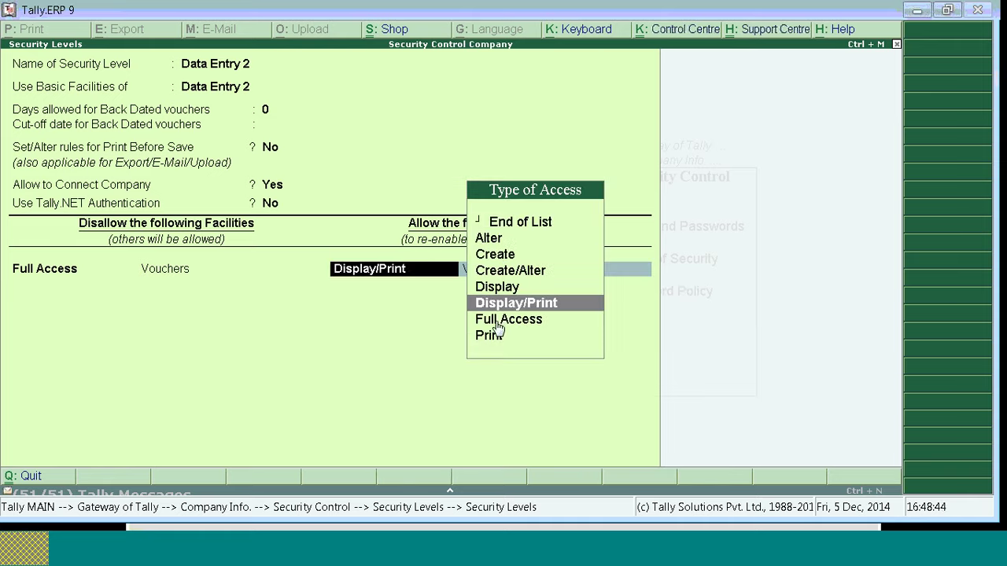
pyautogui.press('Return')
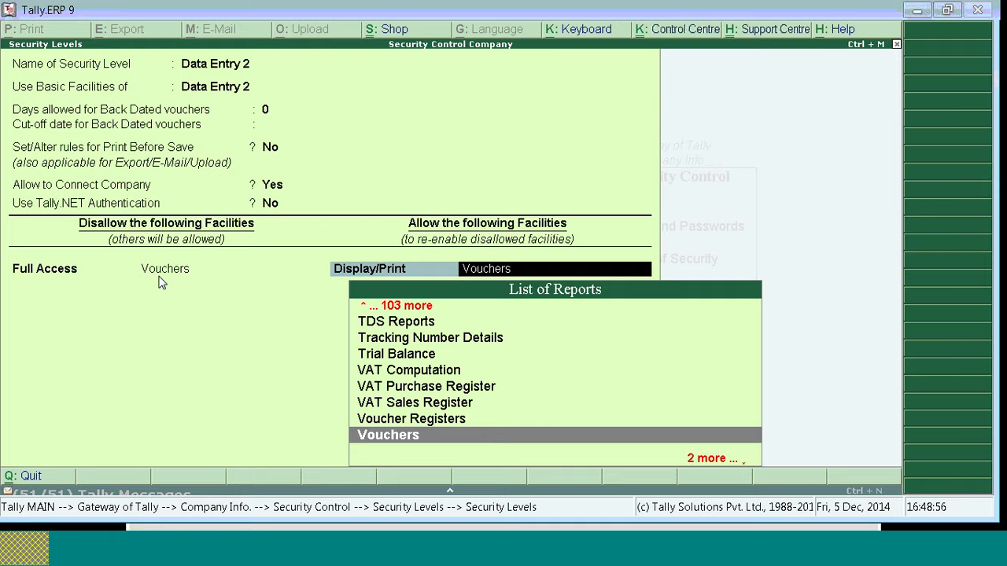
pyautogui.press('Return')
pyautogui.press('Return')
pyautogui.press('Return')
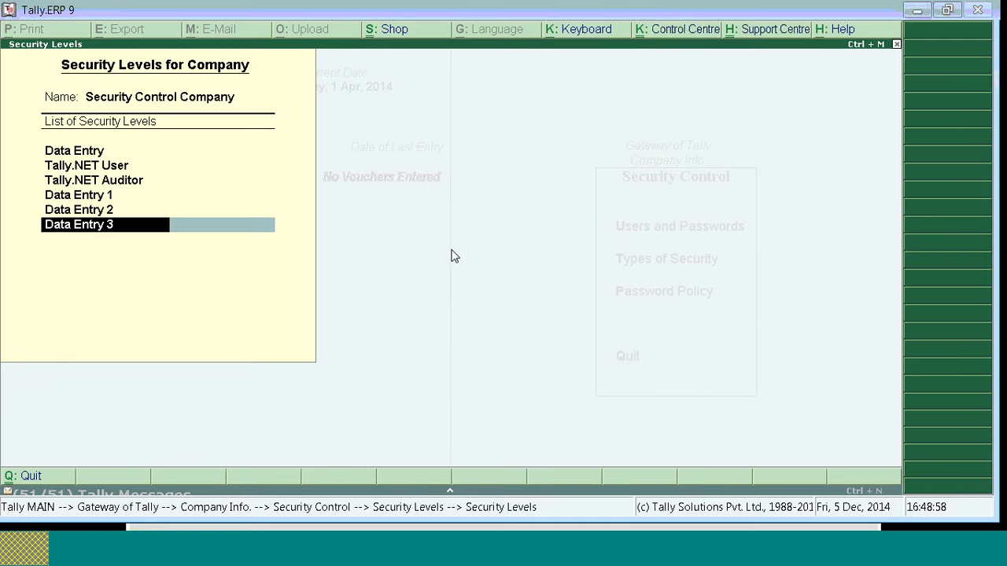
# Step: Save Data Entry 3 based on Data Entry 3, Tally.NET Authentication No, no disallowed facilities
pyautogui.press('Return')
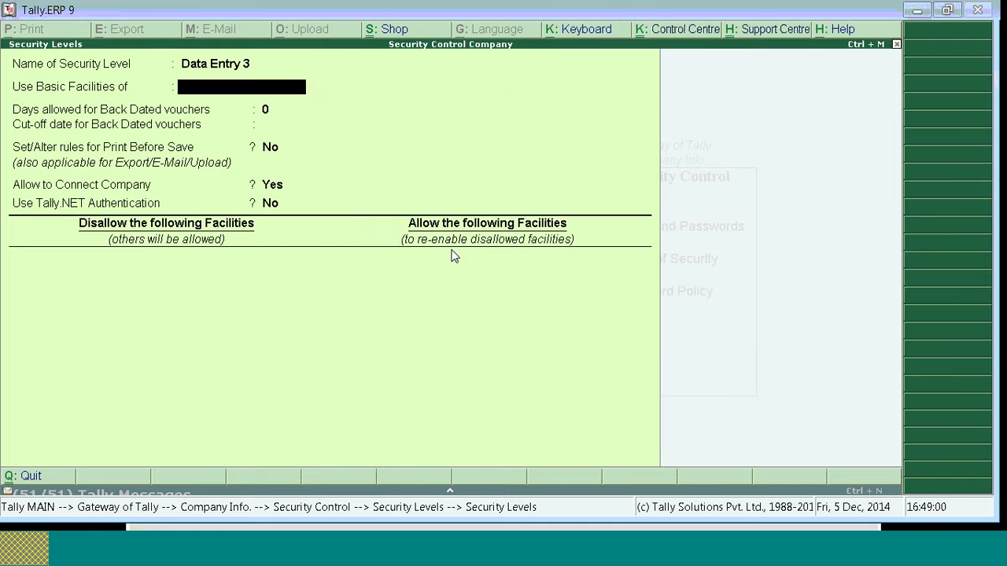
pyautogui.press('Down')
pyautogui.press('Down')
pyautogui.press('Down')
pyautogui.press('Return')
pyautogui.press('Return')
pyautogui.press('Return')
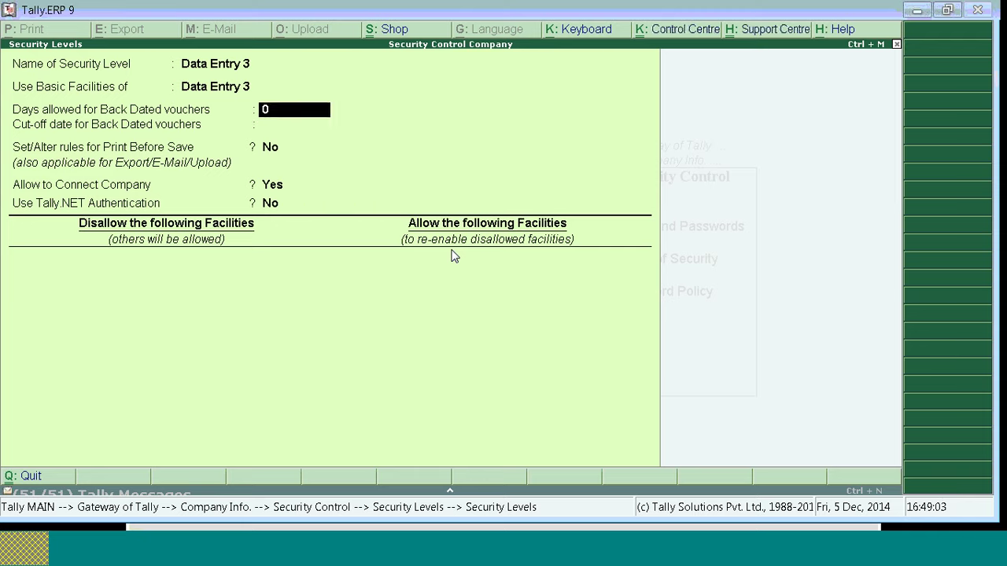
pyautogui.press('Return')
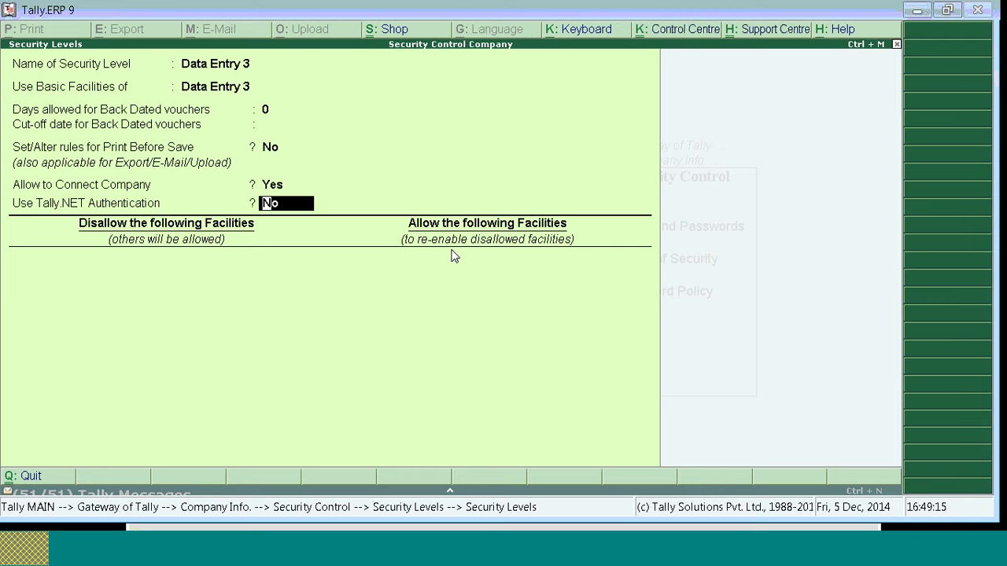
pyautogui.press('Return')
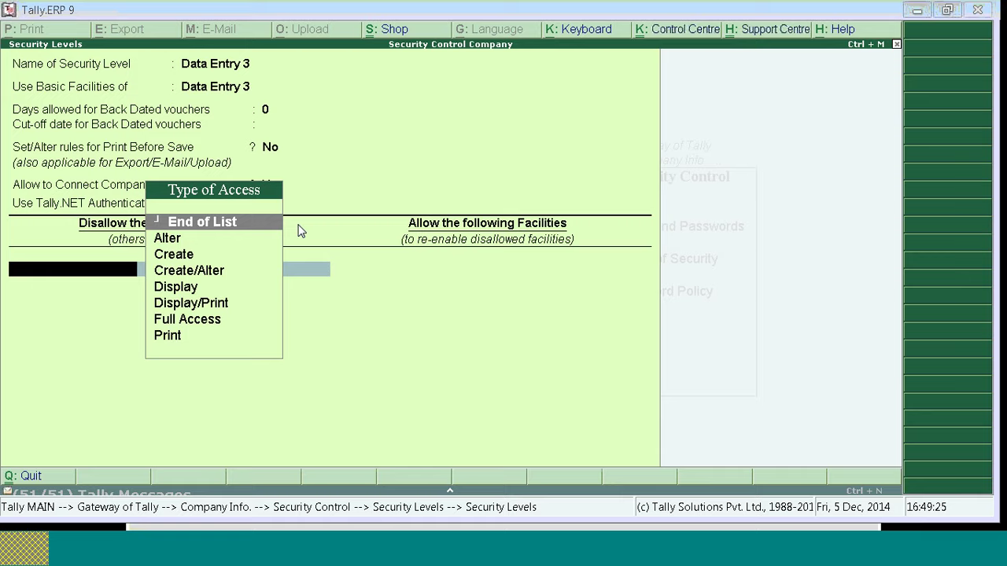
pyautogui.press('Return')
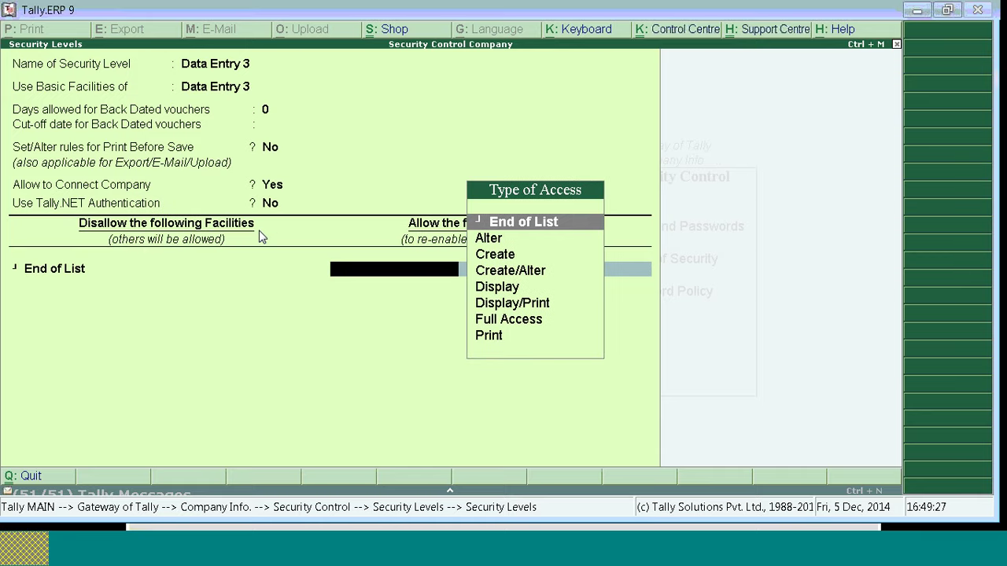
pyautogui.press('Return')
pyautogui.press('Return')
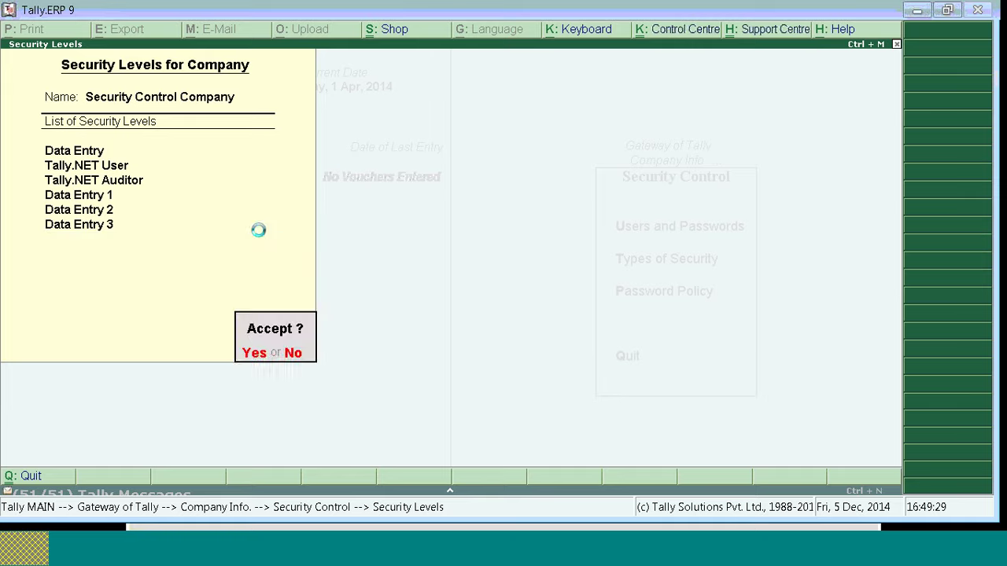
pyautogui.press('Return')
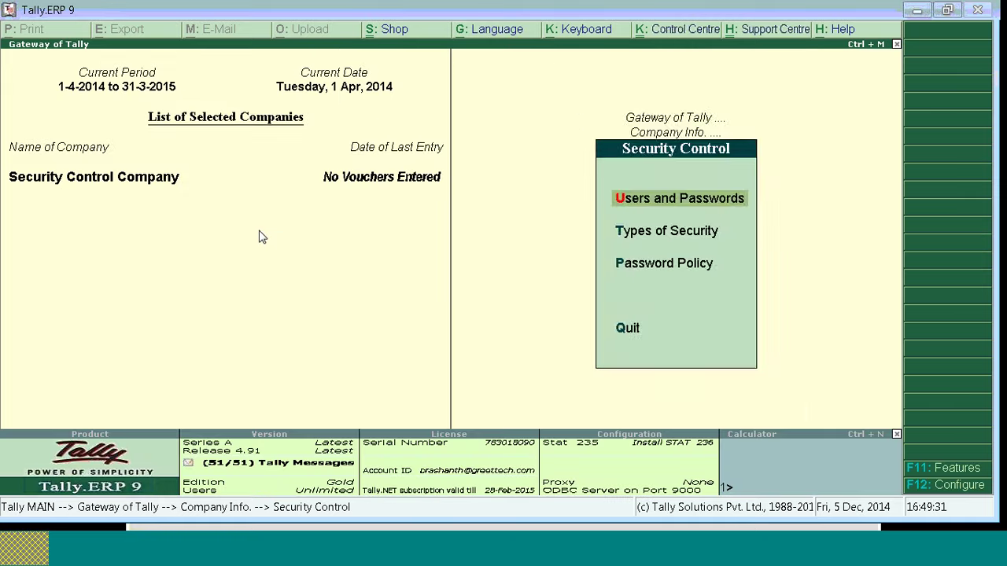
# Step: Return to Gateway of Tally and briefly check the Security Control options
pyautogui.press('Escape')
pyautogui.press('Down')
pyautogui.press('Down')
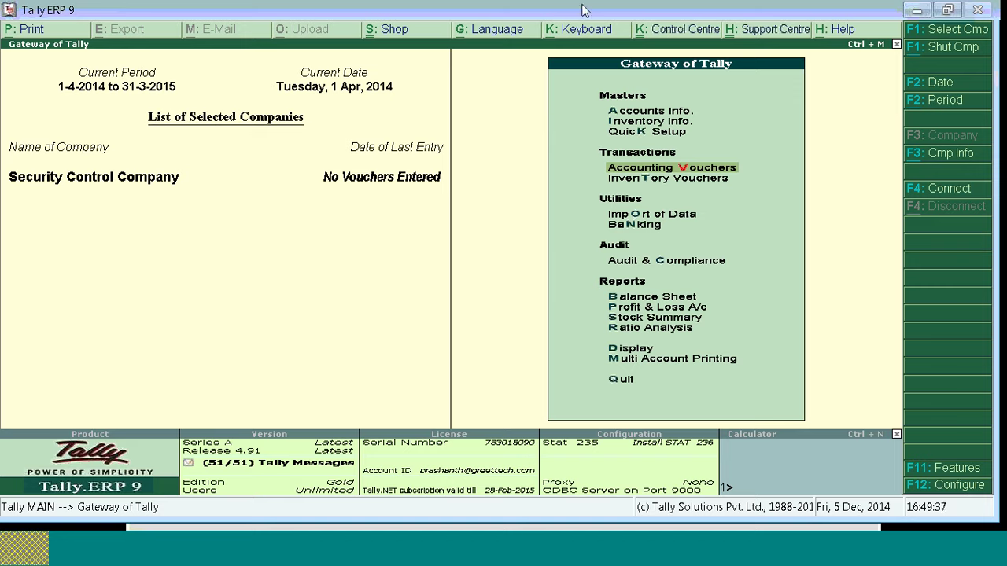
pyautogui.click(658, 174)
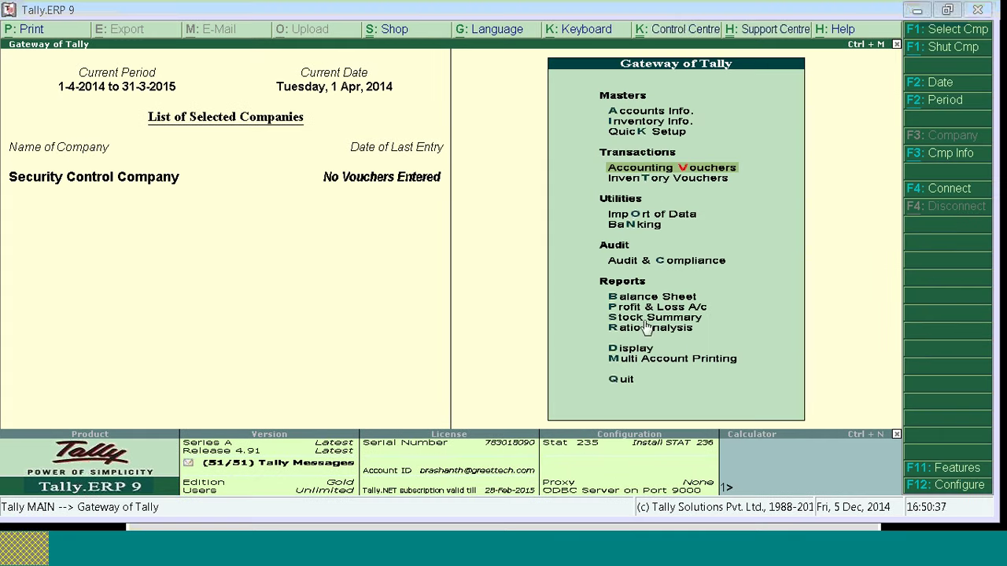
pyautogui.hotkey('alt', 'F3')
pyautogui.press('Down')
pyautogui.press('Down')
pyautogui.press('Down')
pyautogui.press('Down')
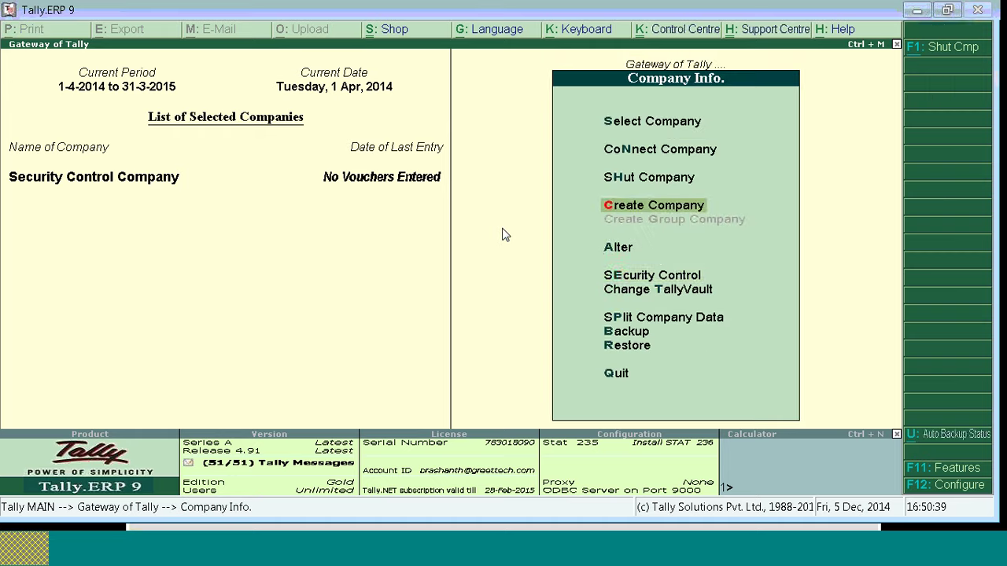
pyautogui.press('Return')
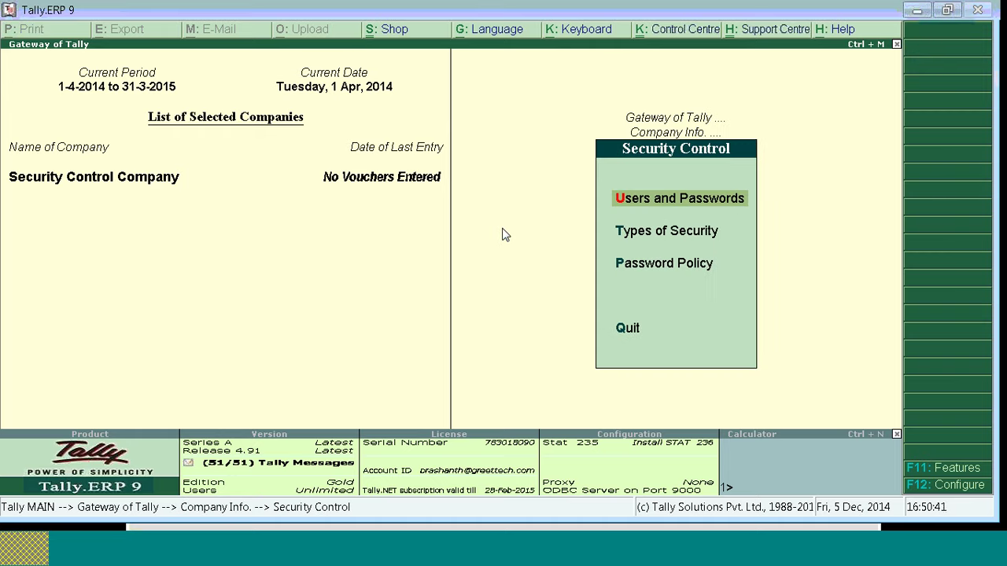
pyautogui.press('Escape')
pyautogui.press('Escape')
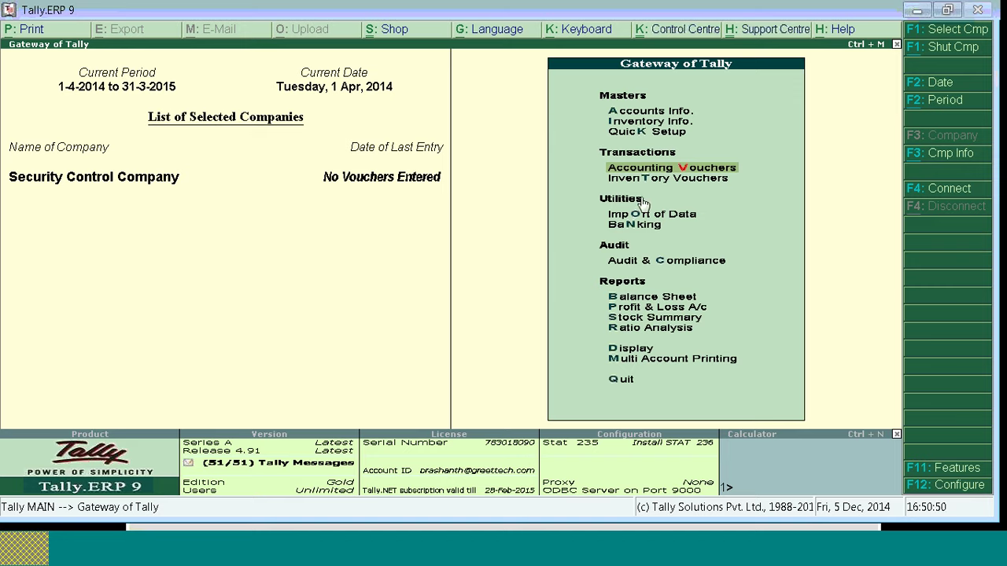
# Step: Open Accounting Vouchers to start Payment voucher No. 1 dated 1-Apr-2014
pyautogui.press('Down')
pyautogui.press('Down')
pyautogui.press('Down')
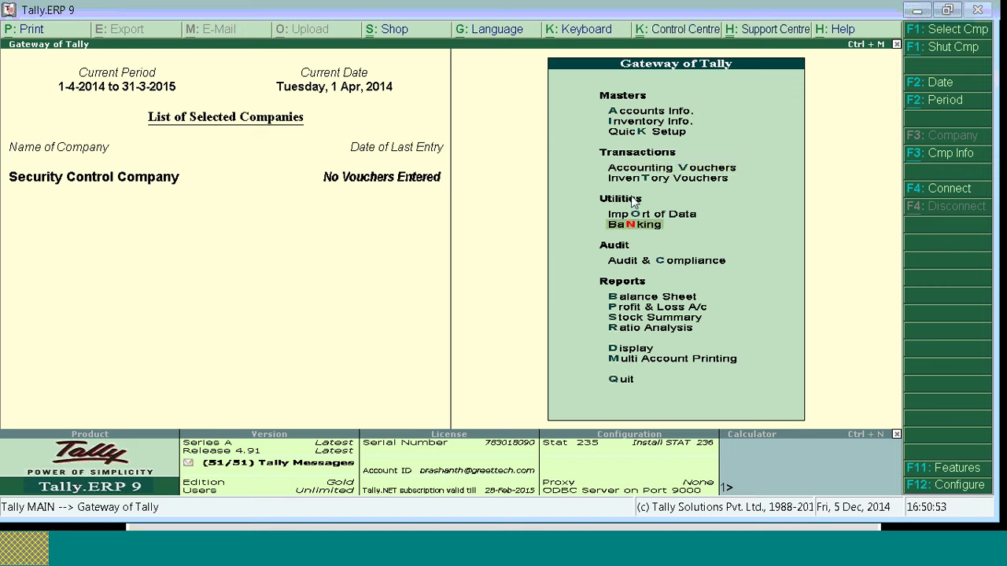
pyautogui.press('Up')
pyautogui.press('Up')
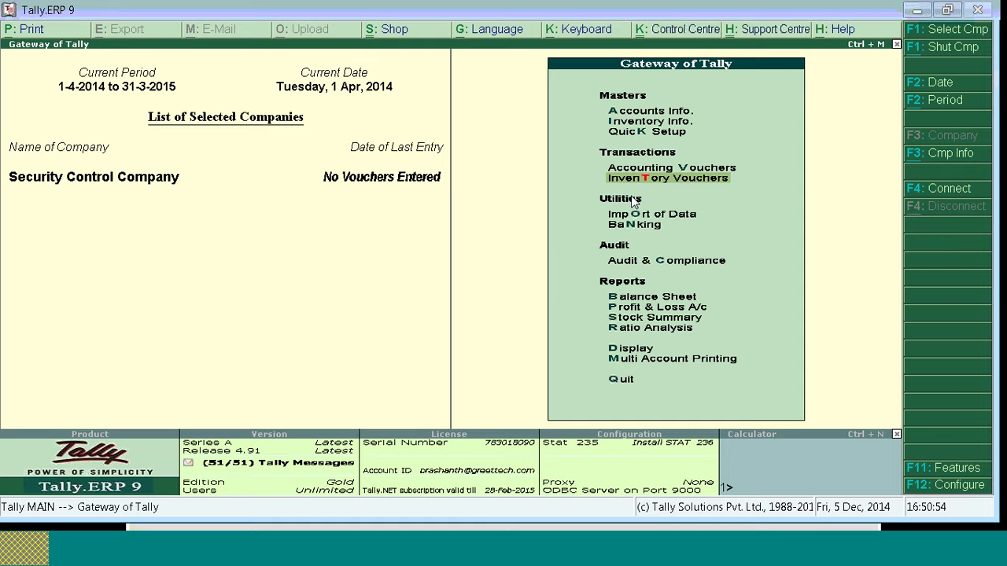
pyautogui.press('Up')
pyautogui.press('Return')
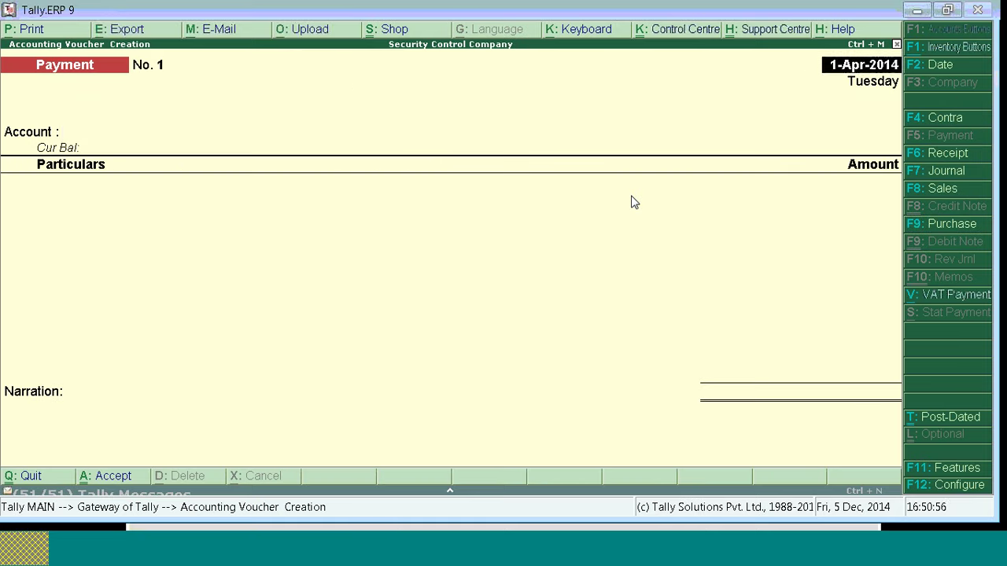
# Step: Create the HDFC ledger under Bank Accounts as the paying account
pyautogui.hotkey('alt', 'c')
pyautogui.write('HDFC')
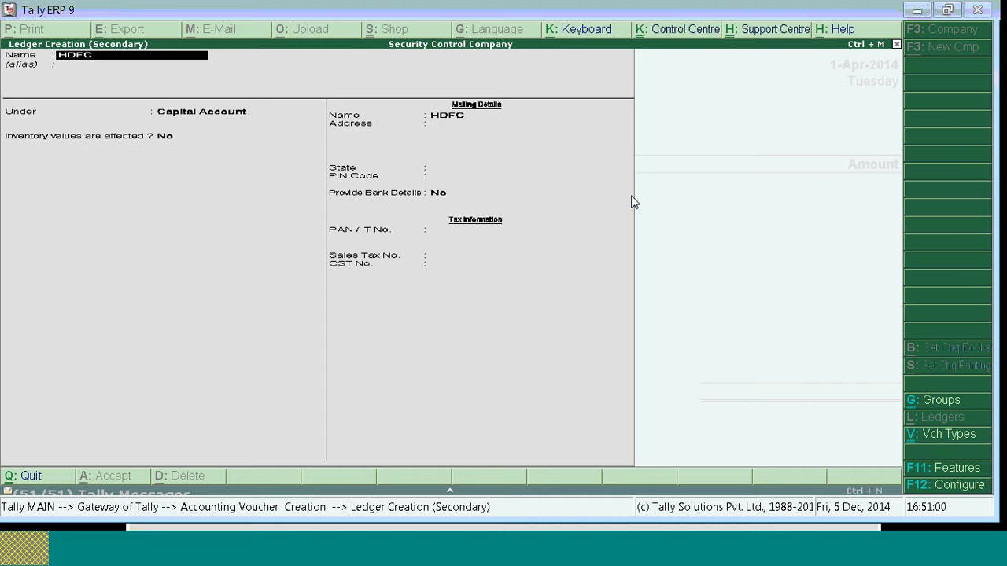
pyautogui.press('Return')
pyautogui.press('Return')
pyautogui.write('Ban')
pyautogui.press('Return')
pyautogui.press('Return')
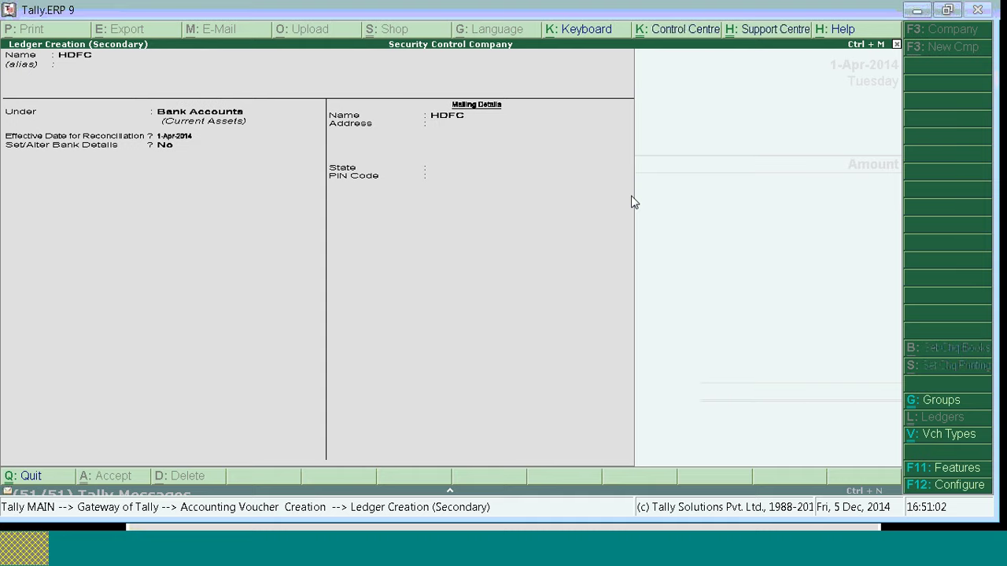
pyautogui.hotkey('ctrl', 'a')
pyautogui.press('Return')
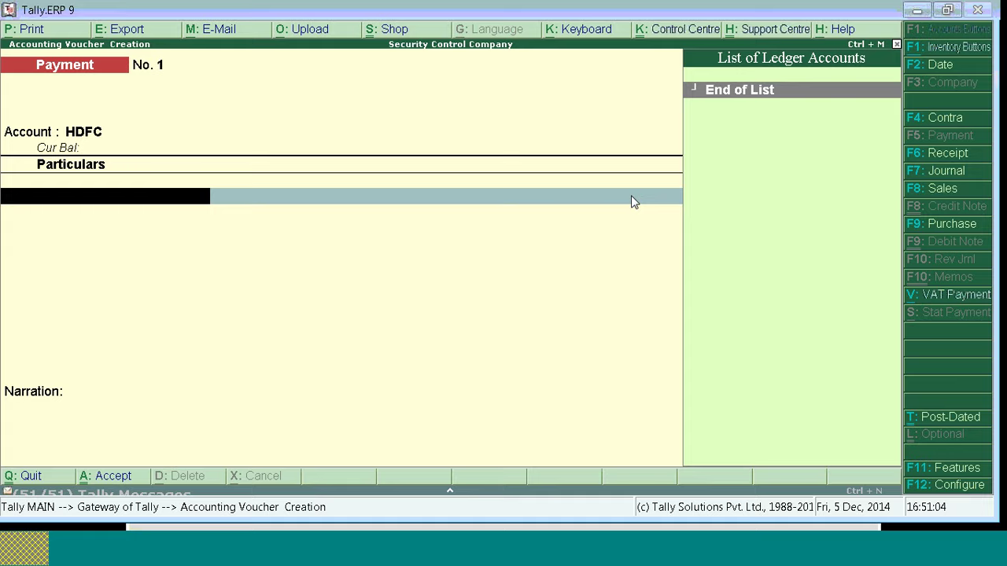
# Step: Create the Crs creditor ledger under Sundry Creditors as the party paid
pyautogui.hotkey('alt', 'c')
pyautogui.write('Cra')
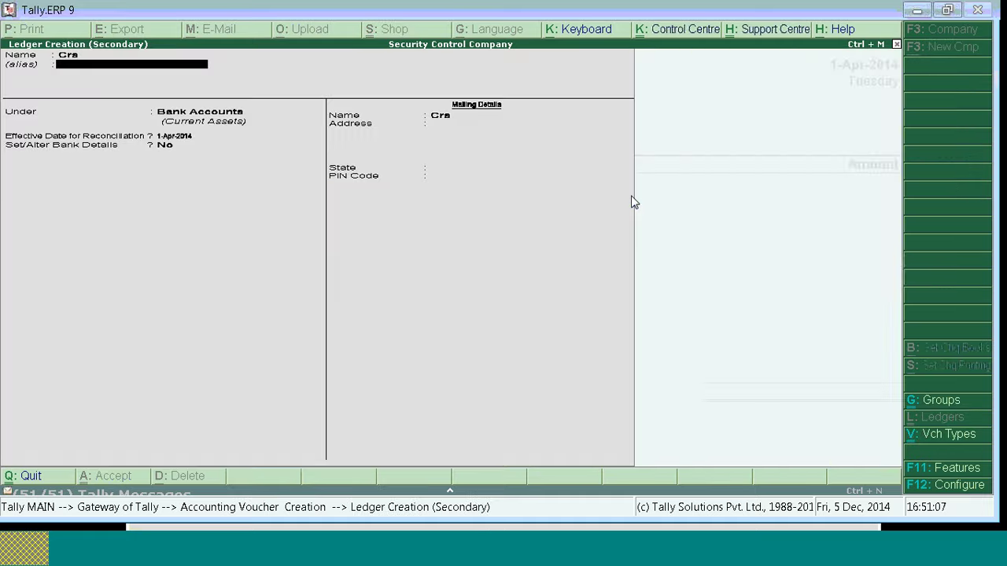
pyautogui.press('Return')
pyautogui.write('Sun')
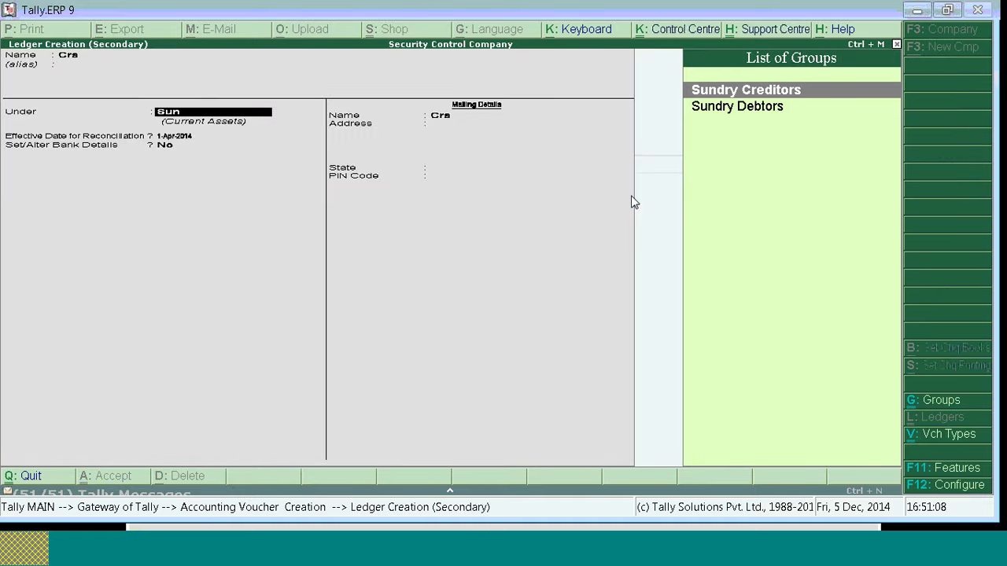
pyautogui.press('Return')
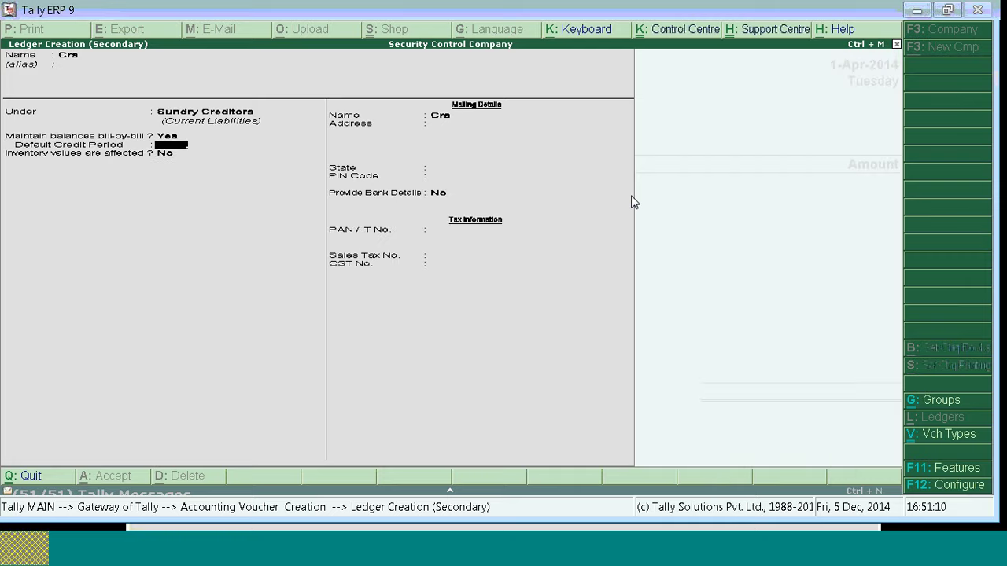
pyautogui.hotkey('ctrl', 'a')
# Step: Record Payment No. 1 of 12,000 to Crs with new bill reference 1
pyautogui.write('12,000')
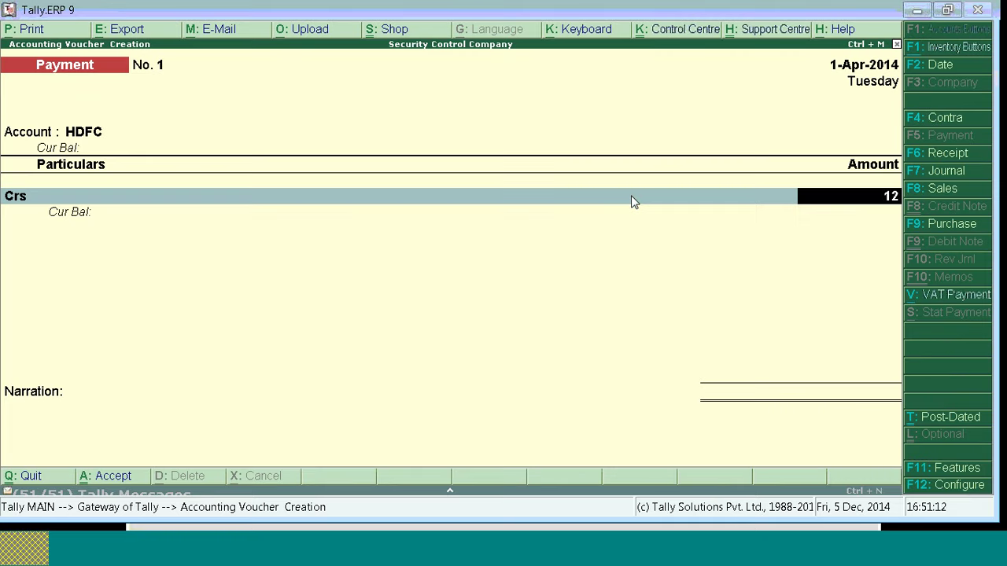
pyautogui.press('Return')
pyautogui.press('Up')
pyautogui.press('Return')
pyautogui.write('1')
pyautogui.press('Return')
pyautogui.press('Return')
pyautogui.press('Return')
pyautogui.press('Return')
pyautogui.press('Return')
pyautogui.press('Return')
pyautogui.press('Return')
pyautogui.press('Return')
pyautogui.press('Return')
pyautogui.press('Return')
pyautogui.press('Return')
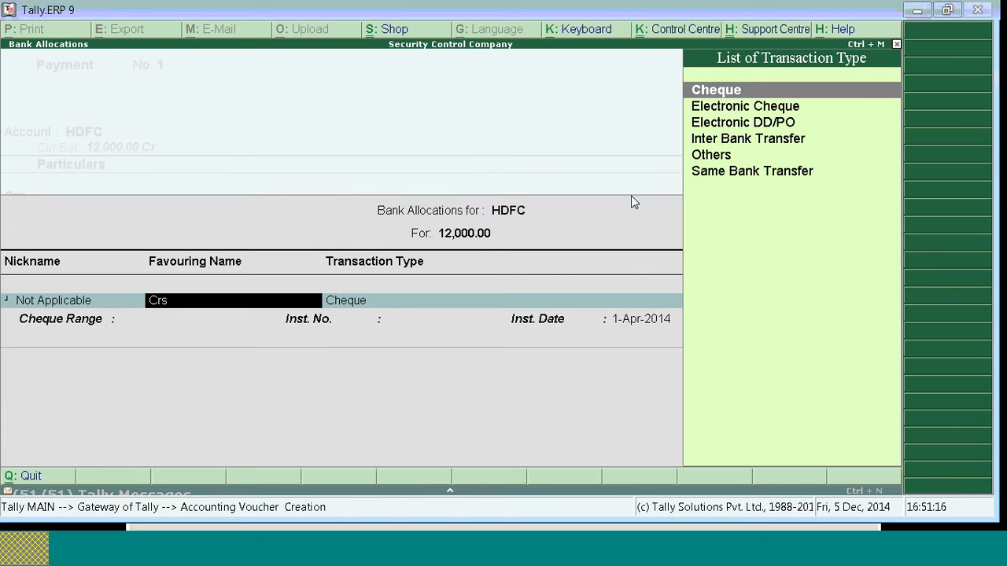
pyautogui.press('Return')
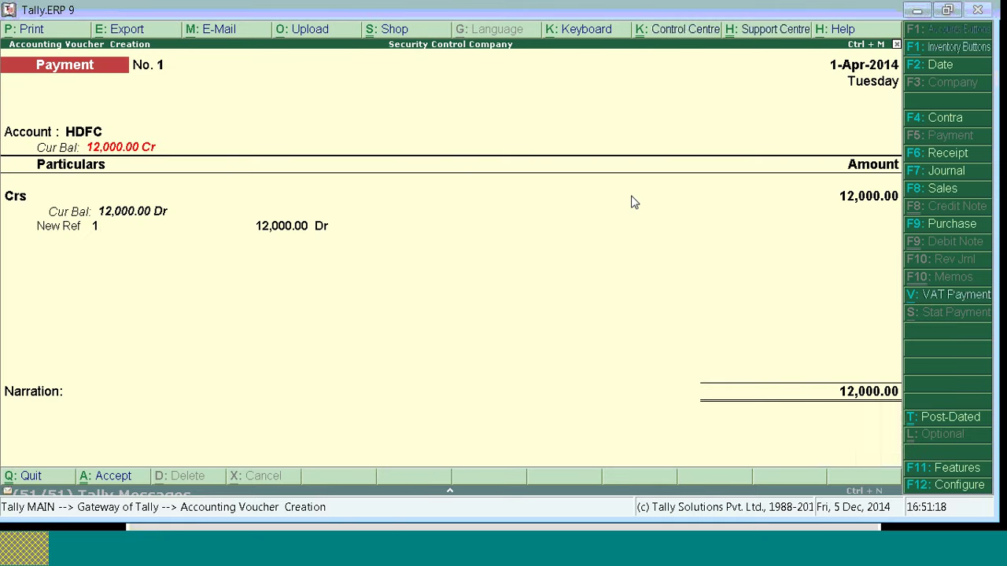
pyautogui.press('F2')
# Step: Record a 2-Apr-2014 HDFC payment of 35,000 to Crs with bill reference 2 by cheque
pyautogui.press('Return')
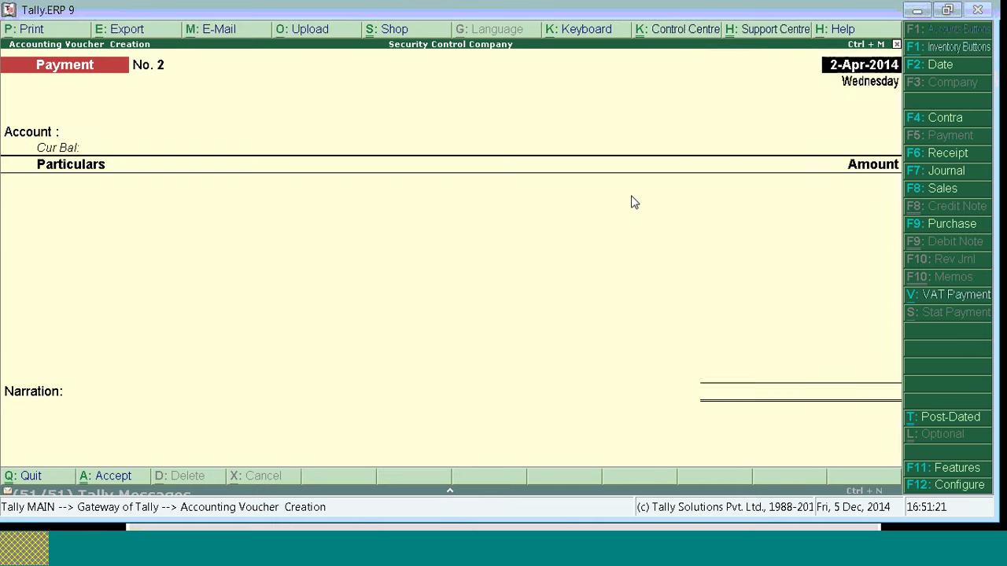
pyautogui.press('Return')
pyautogui.press('Down')
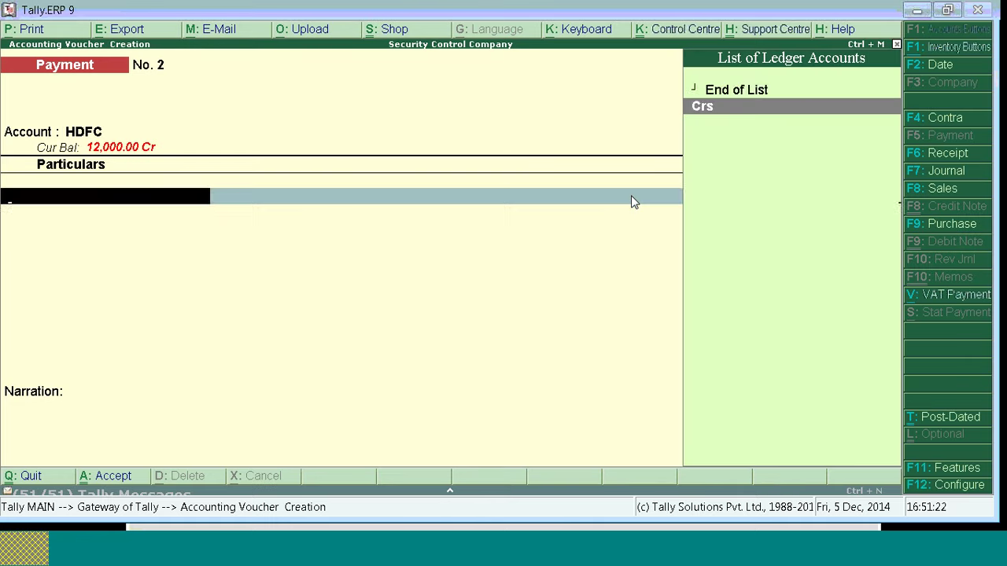
pyautogui.press('Return')
pyautogui.write('35,000')
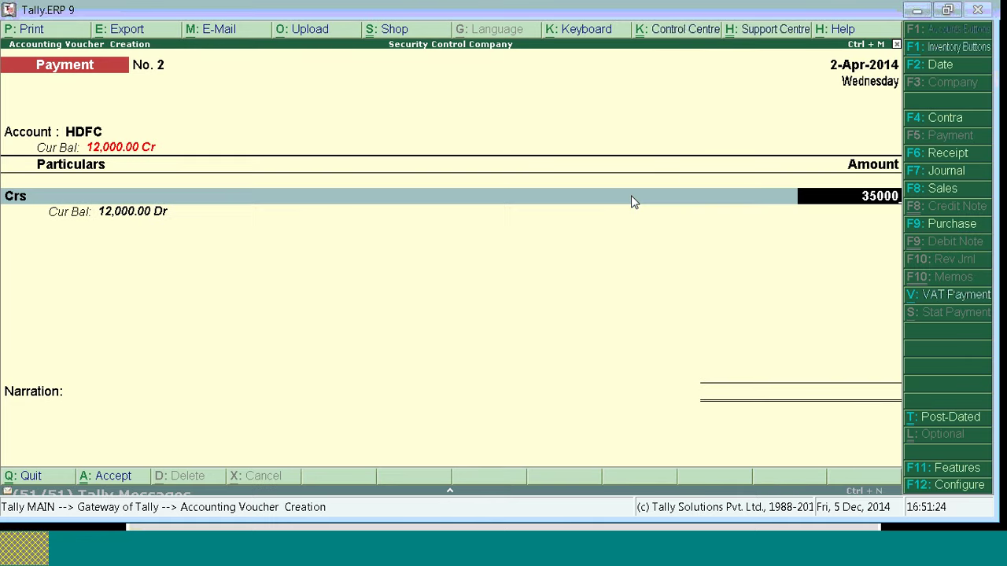
pyautogui.press('Return')
pyautogui.press('Return')
pyautogui.press('Return')
pyautogui.press('Return')
pyautogui.press('Return')
pyautogui.press('Return')
pyautogui.press('Return')
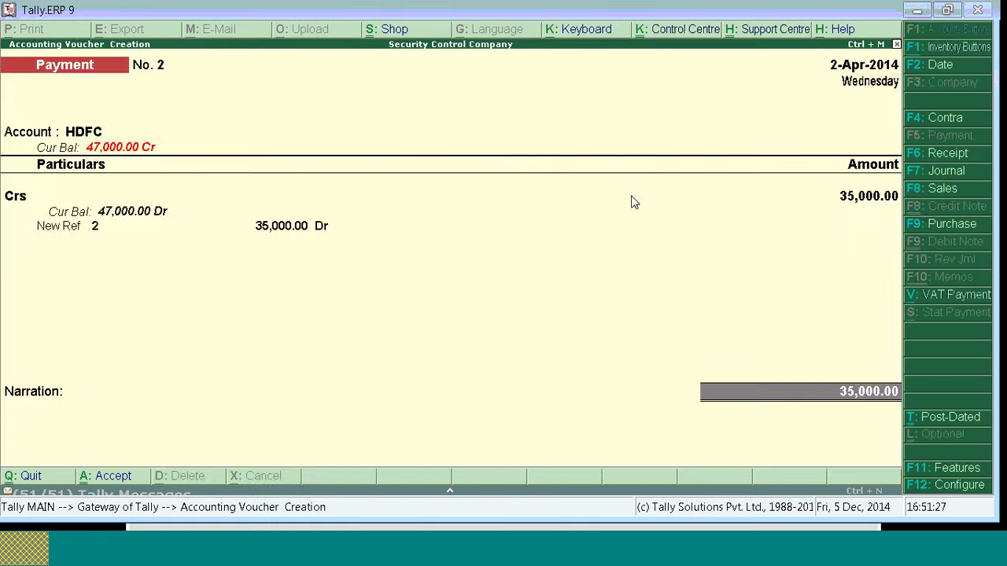
pyautogui.press('Return')
pyautogui.press('Return')
pyautogui.press('Return')
pyautogui.press('Return')
pyautogui.press('Return')
pyautogui.press('Return')
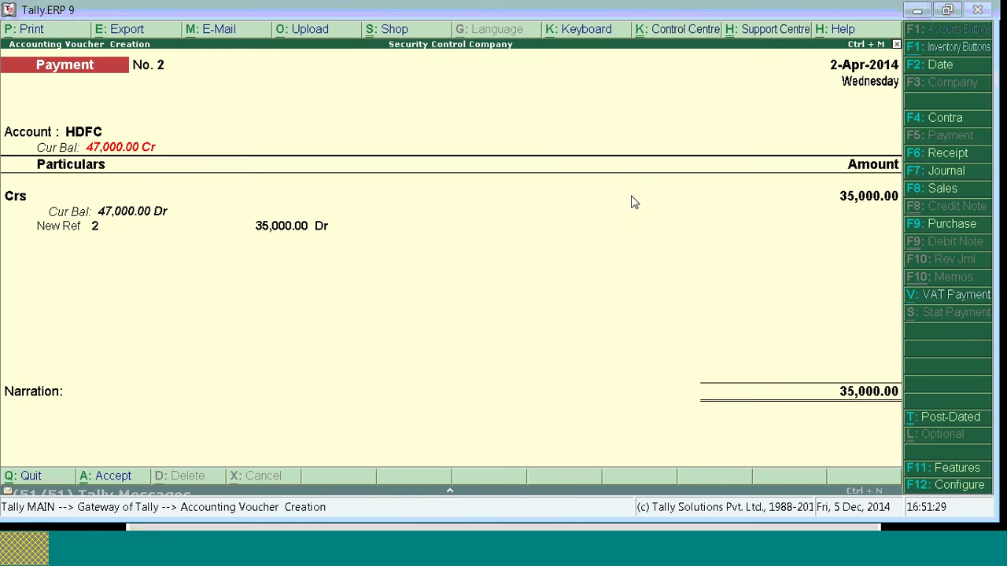
pyautogui.press('Return')
pyautogui.press('Return')
# Step: Record Payment No. 3 on 3-Apr-2014: 54,000 from HDFC to Crs, bill reference 3, by cheque
pyautogui.press('F2')
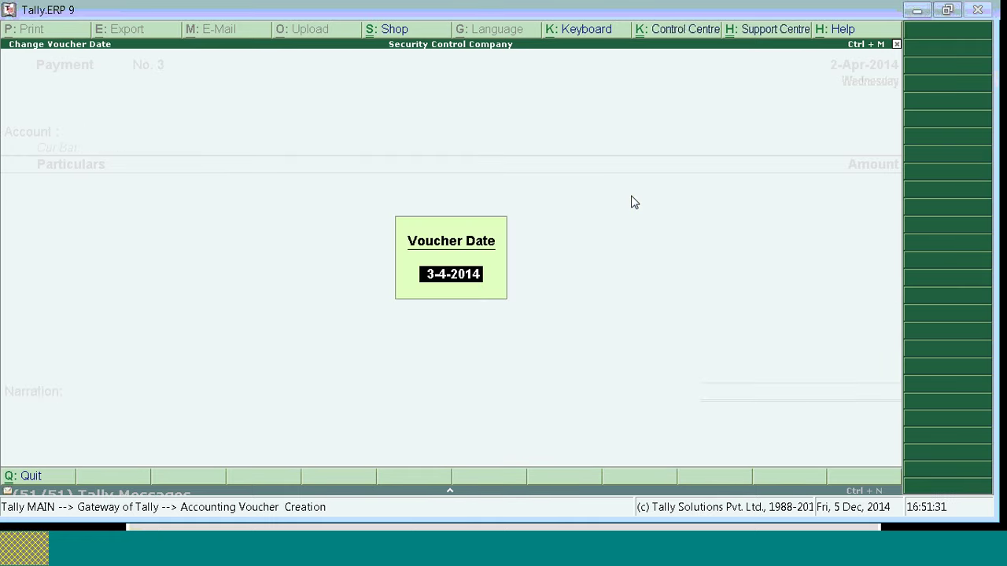
pyautogui.press('Return')
pyautogui.press('Return')
pyautogui.press('Down')
pyautogui.press('Return')
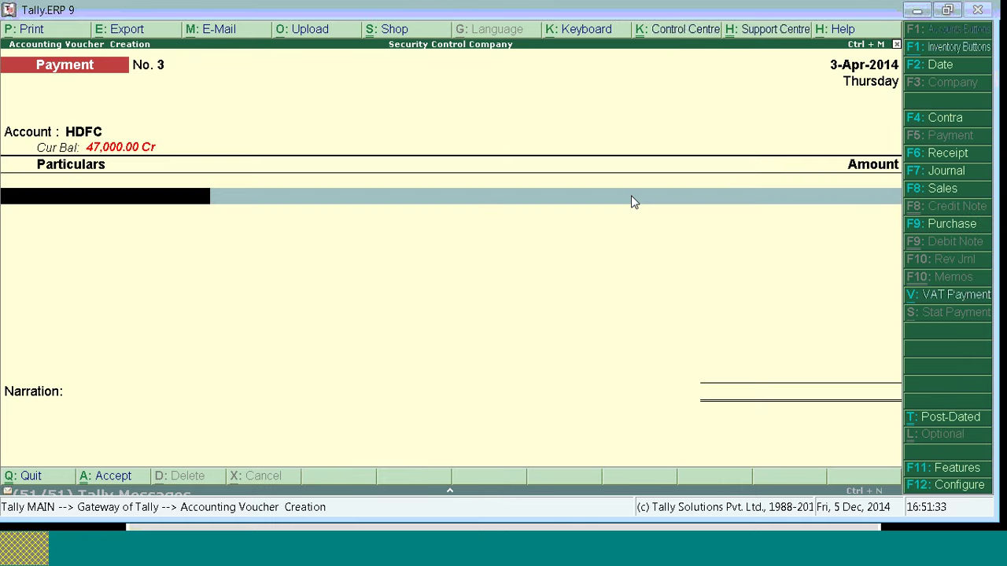
pyautogui.press('Down')
pyautogui.press('Return')
pyautogui.write('54000')
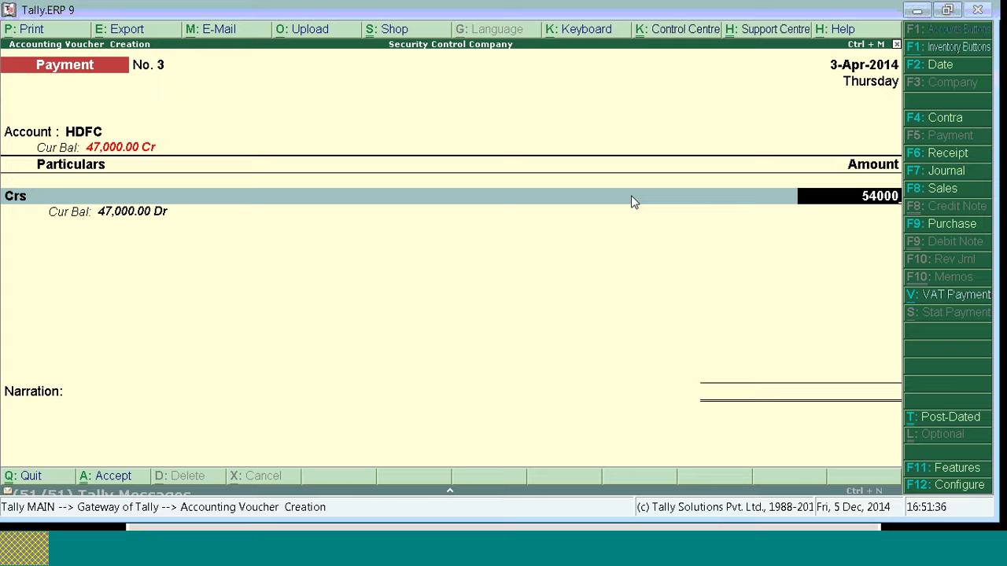
pyautogui.press('Return')
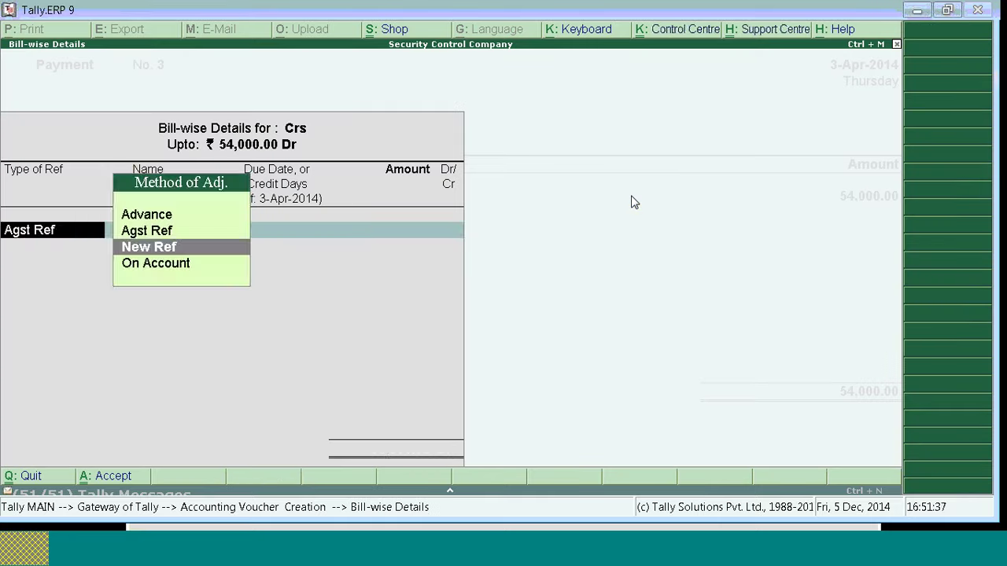
pyautogui.press('Return')
pyautogui.press('Return')
pyautogui.press('Return')
pyautogui.press('Return')
pyautogui.press('Return')
pyautogui.press('Return')
pyautogui.press('Return')
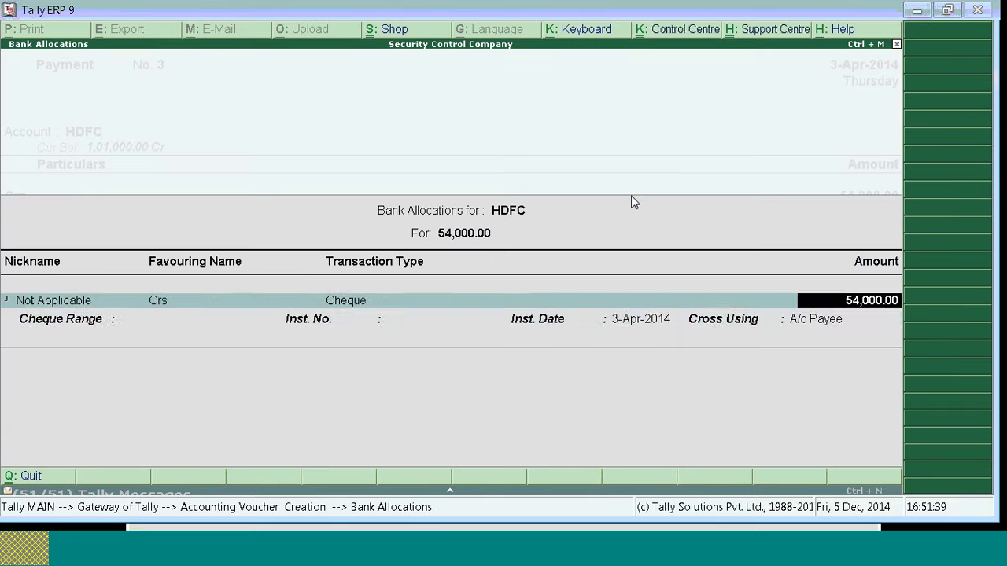
pyautogui.press('Return')
pyautogui.press('Return')
pyautogui.press('Return')
pyautogui.press('Return')
pyautogui.press('Return')
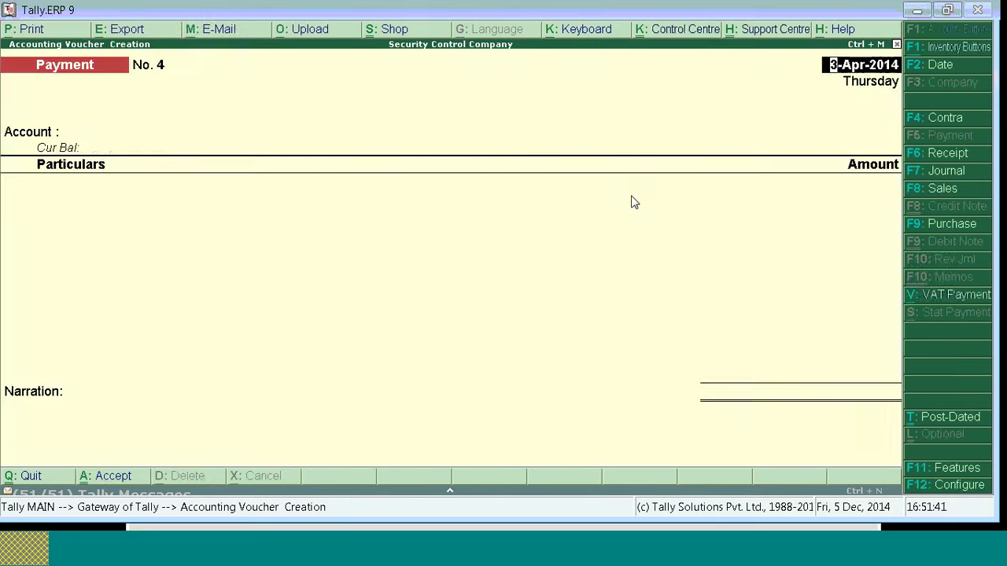
pyautogui.press('F2')
# Step: Record Payment No. 4 on 4-Apr-2014: 45,000 to Crs with bill reference 4, then exit
pyautogui.press('Return')
pyautogui.press('Return')
pyautogui.press('Down')
pyautogui.press('Return')
pyautogui.press('Down')
pyautogui.press('Return')
pyautogui.write('45000')
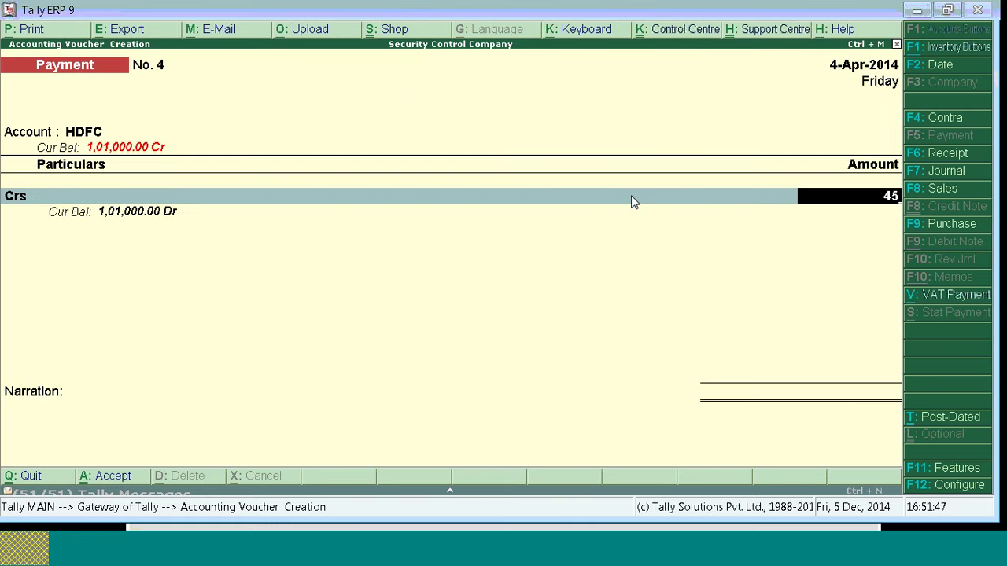
pyautogui.press('Return')
pyautogui.press('Down')
pyautogui.press('Return')
pyautogui.press('Return')
pyautogui.press('Return')
pyautogui.press('Return')
pyautogui.press('Return')
pyautogui.press('Return')
pyautogui.press('Return')
pyautogui.press('Return')
pyautogui.press('Return')
pyautogui.press('Return')
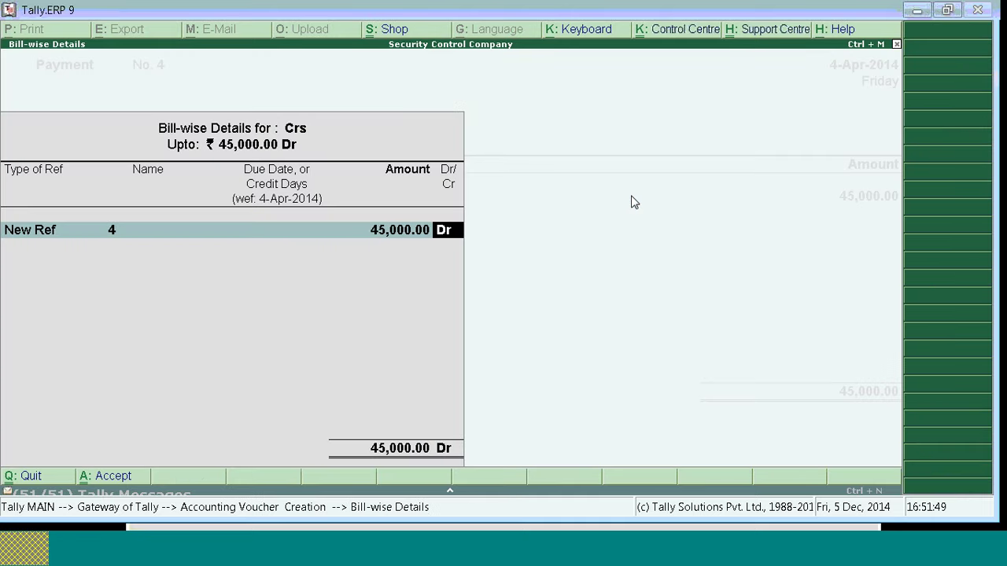
pyautogui.press('Return')
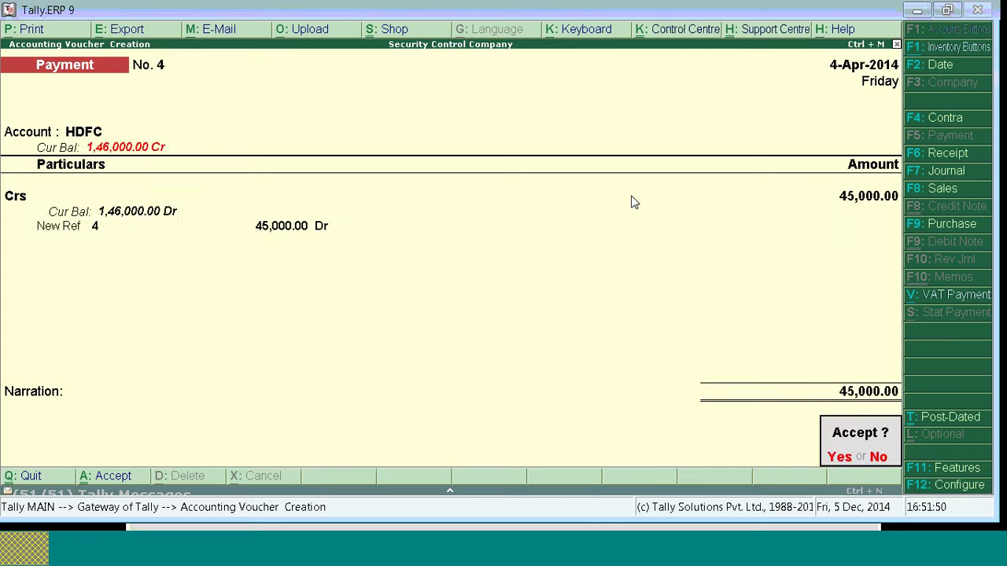
pyautogui.press('Return')
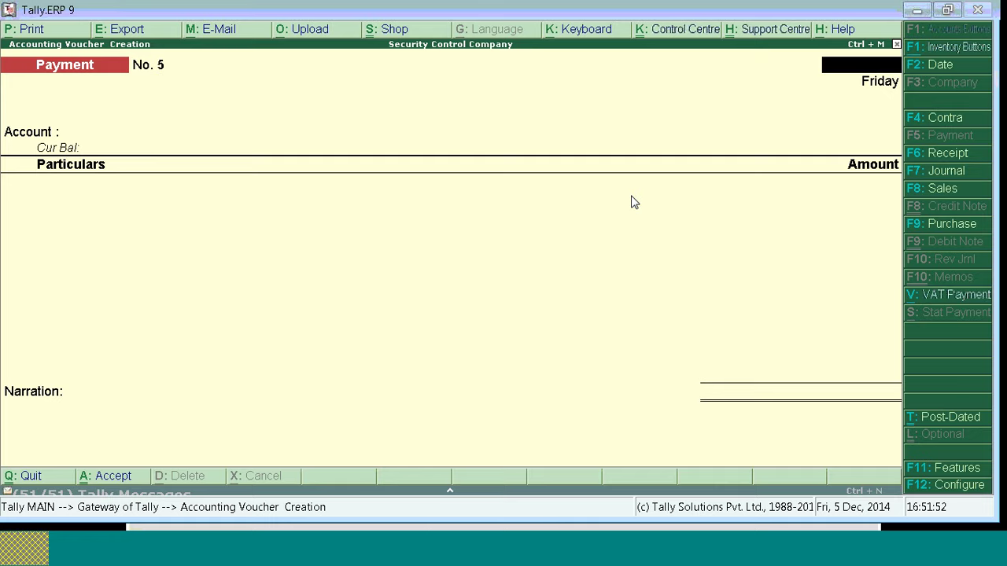
pyautogui.press('Escape')
# Step: List the four Crs payments in the Day Book from 1-4-2014 to 4-4-2014, then exit to Gateway of Tally
pyautogui.press('d')
pyautogui.press('d')
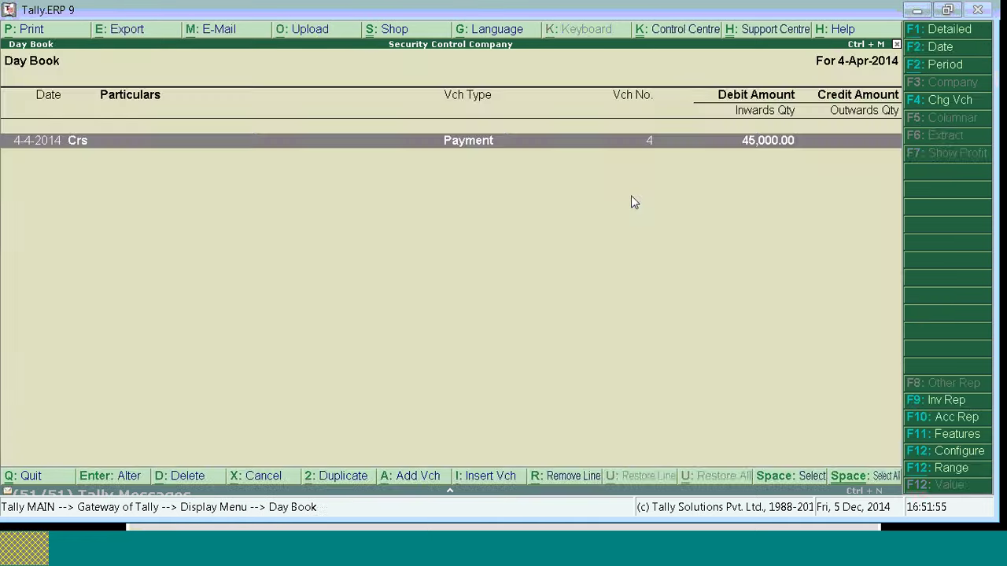
pyautogui.press('F2')
pyautogui.write('1')
pyautogui.press('Return')
pyautogui.press('Return')
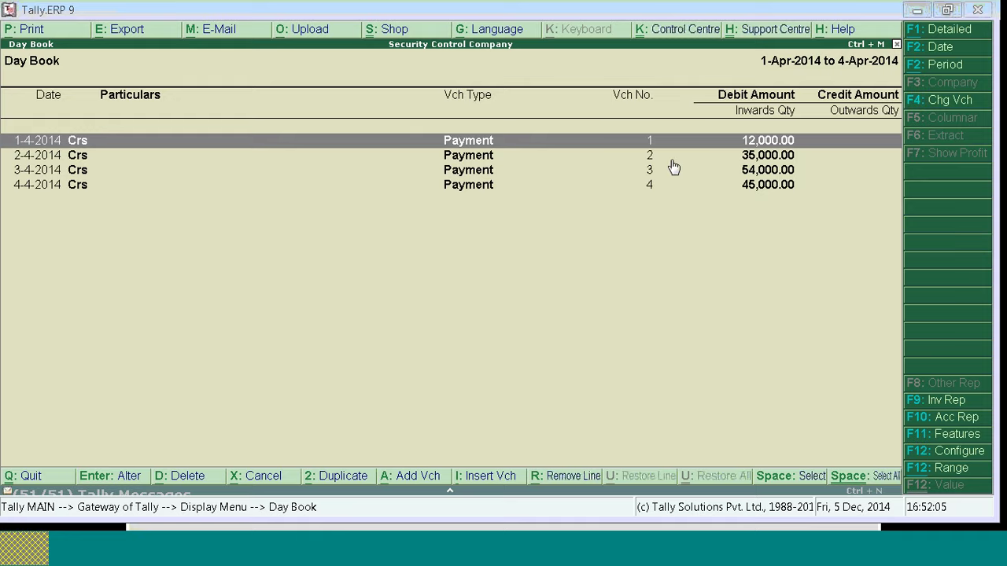
pyautogui.press('Escape')
pyautogui.press('Escape')
pyautogui.press('Escape')
pyautogui.press('Escape')
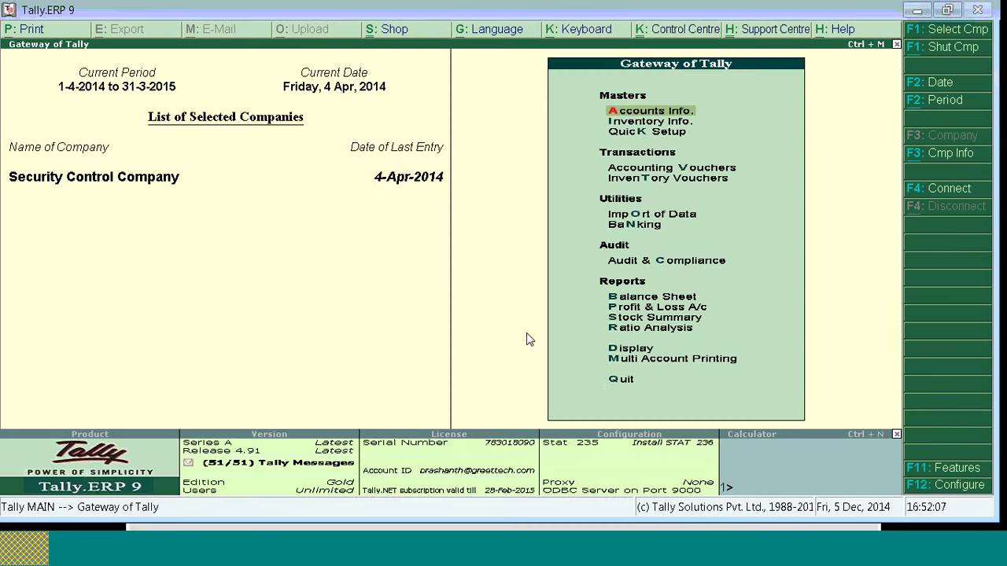
# Step: Quit Security Control Company, reselect it via 'Sec', and log in with a restricted user's name and password
pyautogui.click(618, 383)
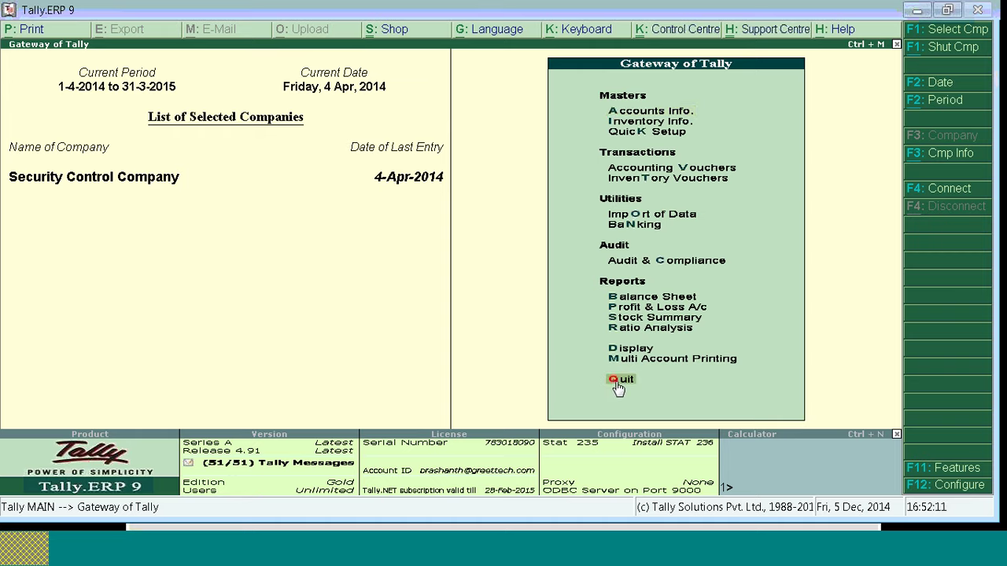
pyautogui.click(618, 383)
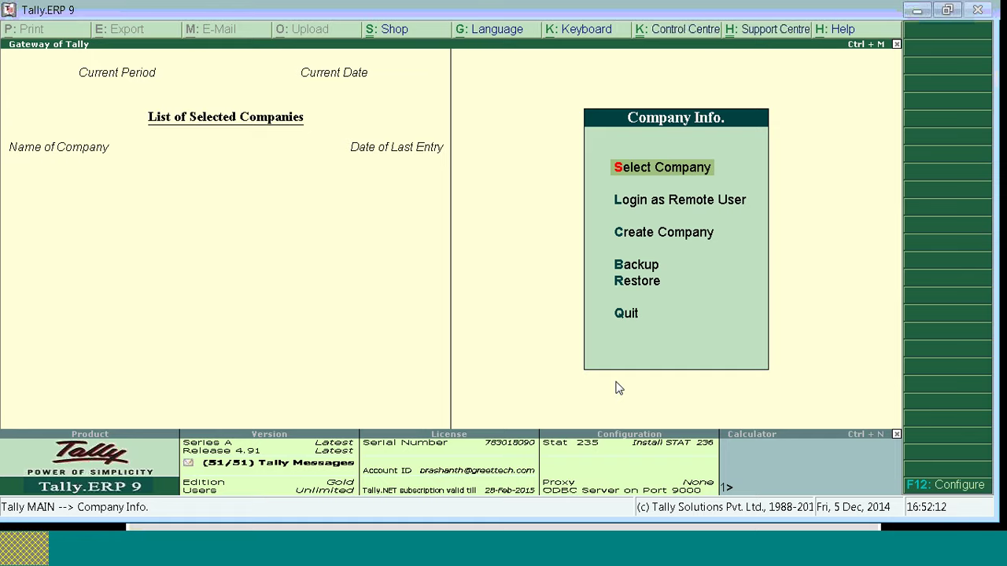
pyautogui.press('q')
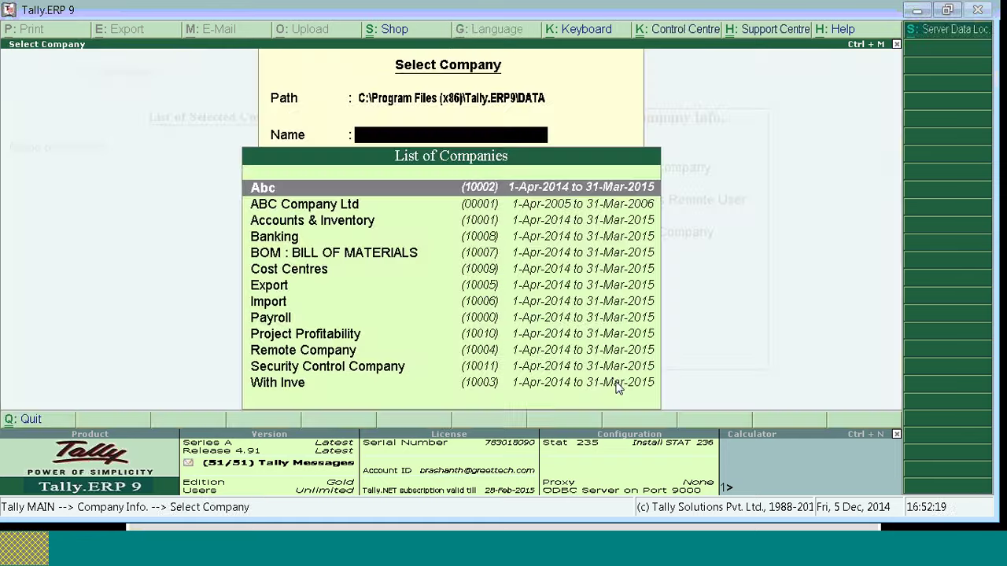
pyautogui.write('Sec')
pyautogui.press('Return')
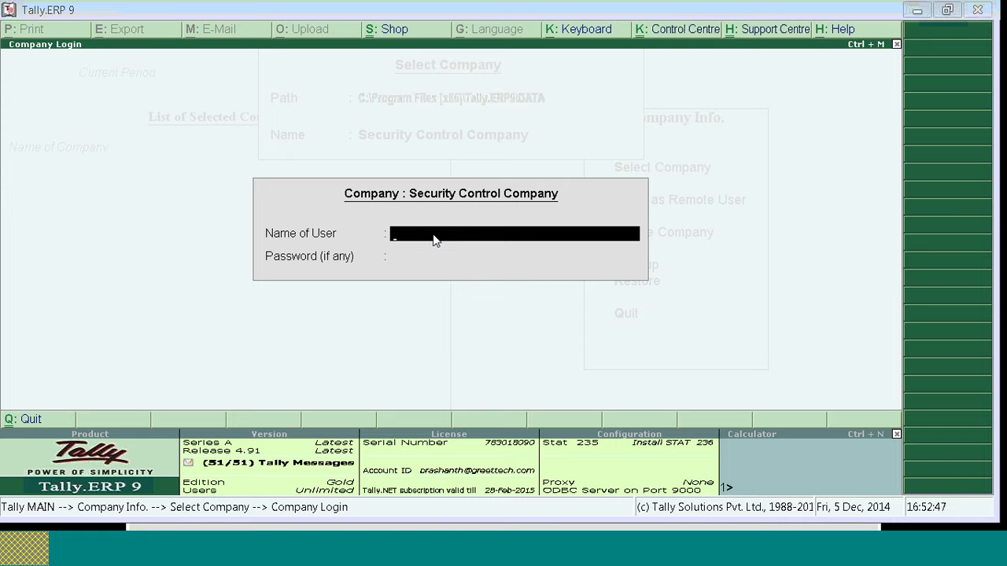
pyautogui.write('s')
pyautogui.press('Return')
pyautogui.write('s')
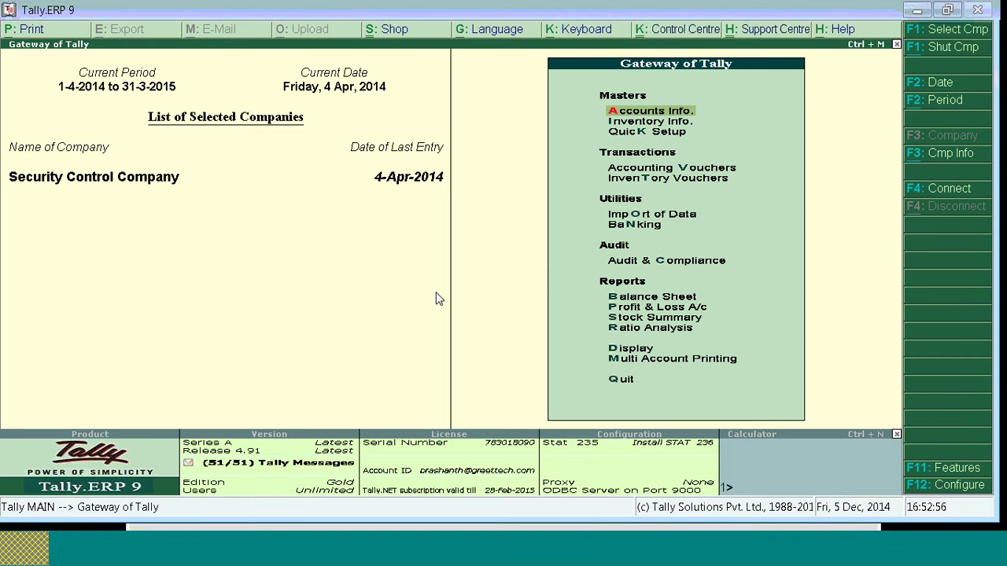
# Step: Look through the Alt+F3 company information options, then return to the main menu
pyautogui.hotkey('alt', 'F3')
pyautogui.press('Down')
pyautogui.press('Down')
pyautogui.press('Down')
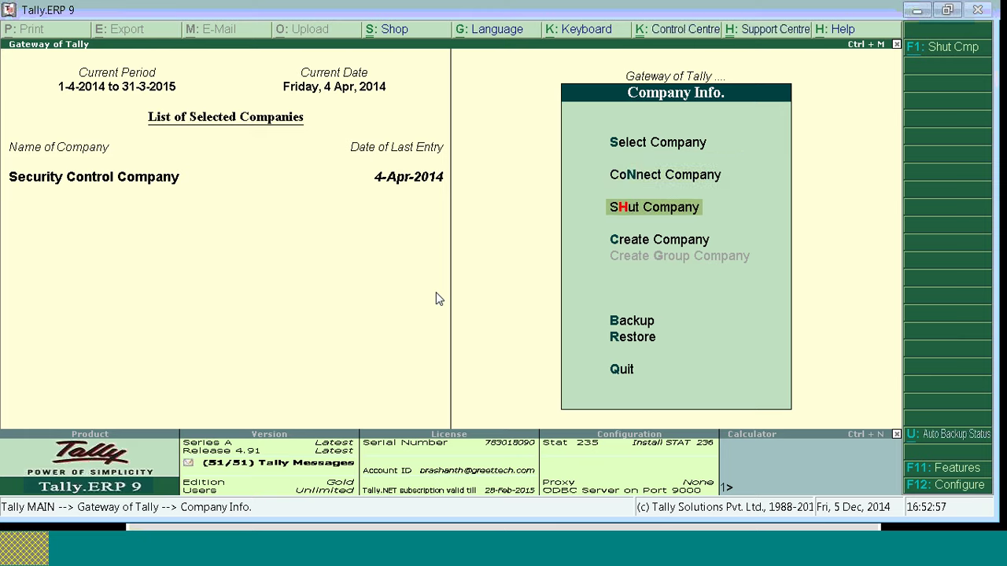
pyautogui.press('Down')
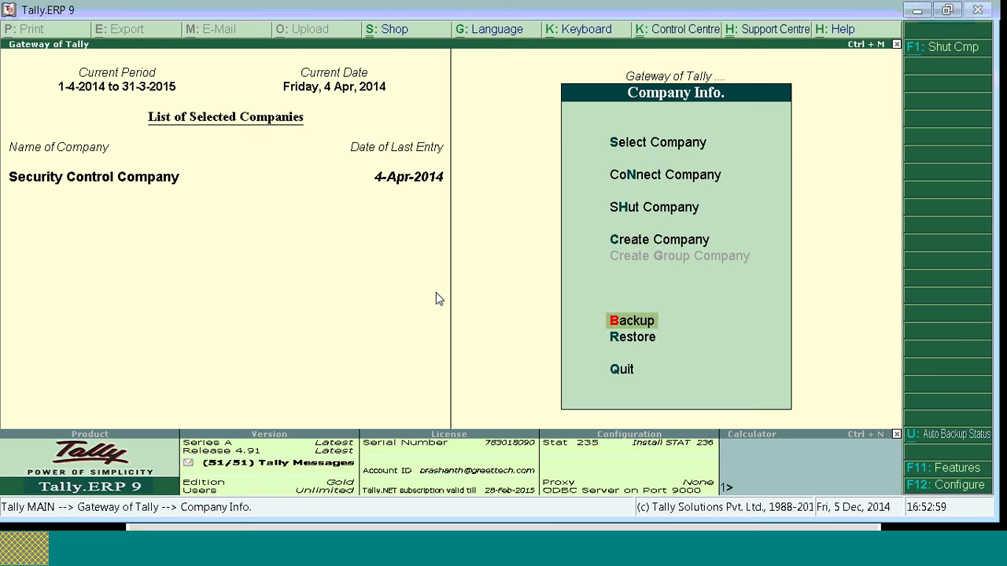
pyautogui.press('Up')
pyautogui.press('Down')
pyautogui.press('Escape')
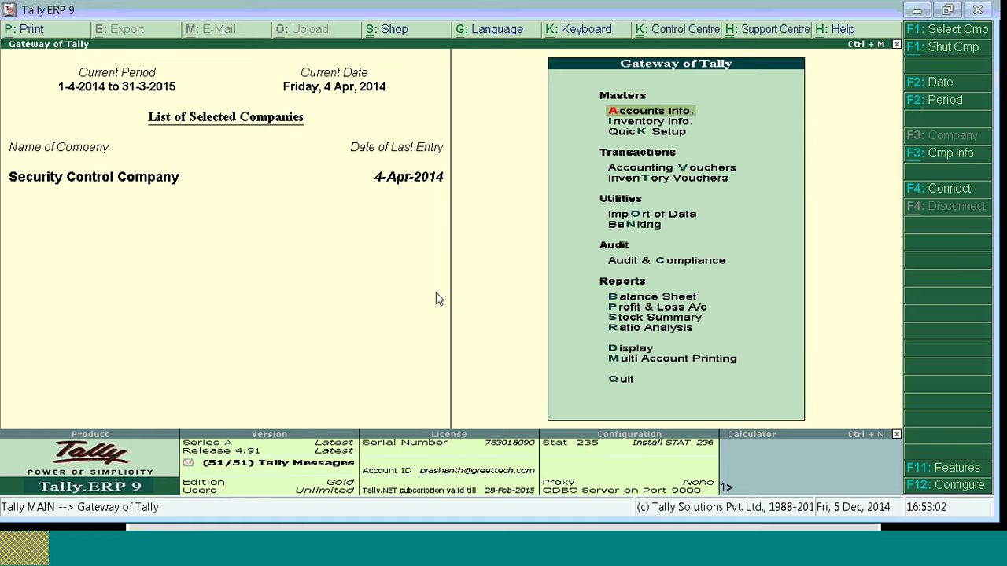
# Step: Show the Day Book for 1-4-2014 to 4-4-2014 and try opening a voucher, hitting No Access Allowed
pyautogui.press('d')
pyautogui.press('a')
pyautogui.press('F2')
pyautogui.press('BackSpace')
pyautogui.press('Return')
pyautogui.press('Return')
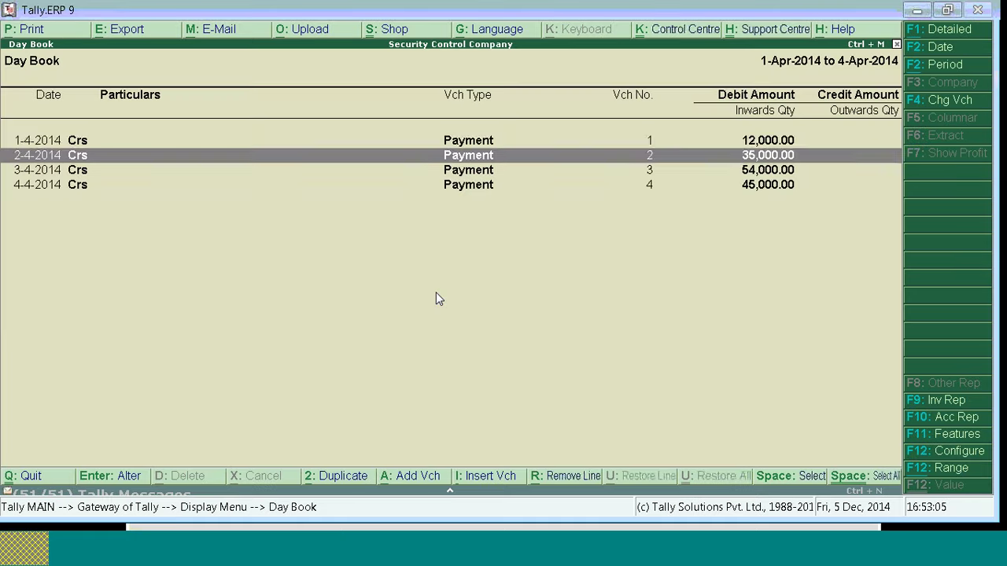
pyautogui.press('Down')
pyautogui.press('Down')
pyautogui.press('Up')
pyautogui.press('Up')
pyautogui.press('Up')
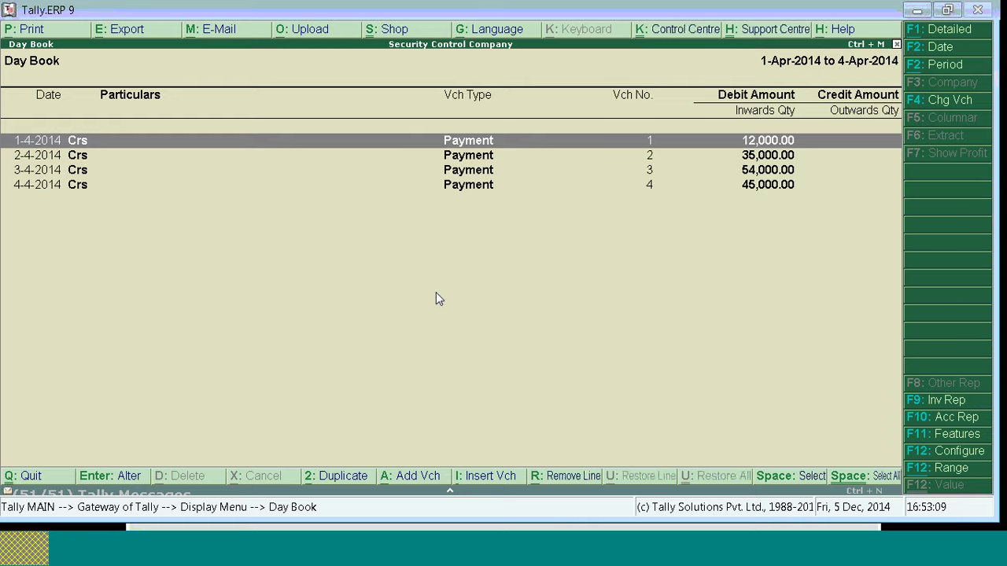
pyautogui.press('Return')
pyautogui.press('Return')
pyautogui.press('Return')
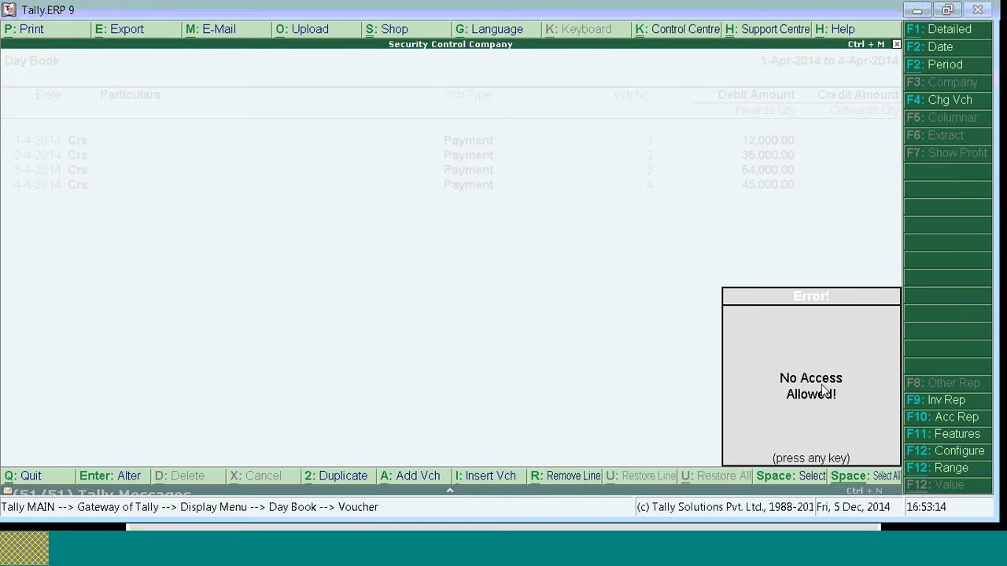
# Step: Dismiss the no-access error, view payment voucher 4 and quit it, then try the 3 April voucher
pyautogui.click(801, 406)
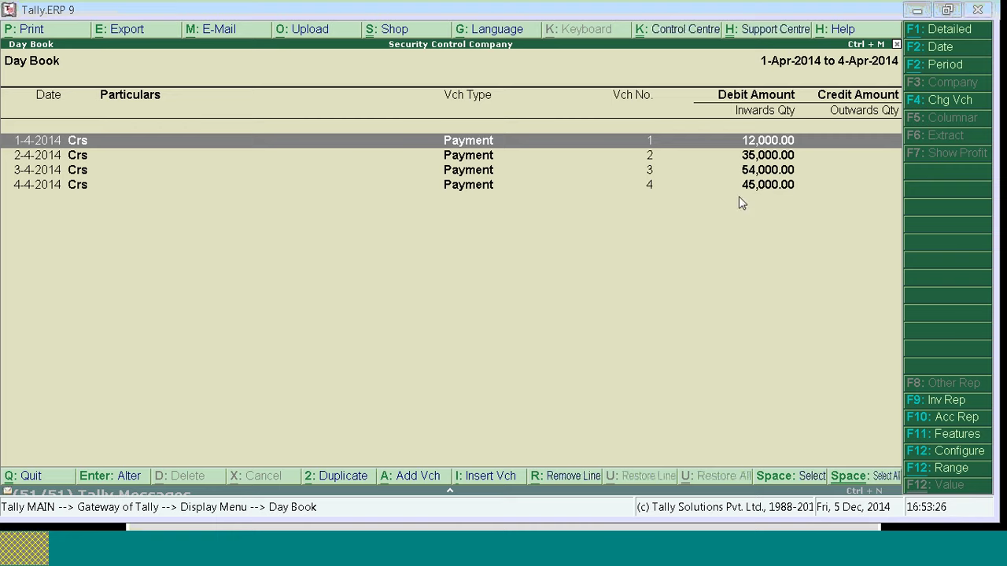
pyautogui.doubleClick(38, 189)
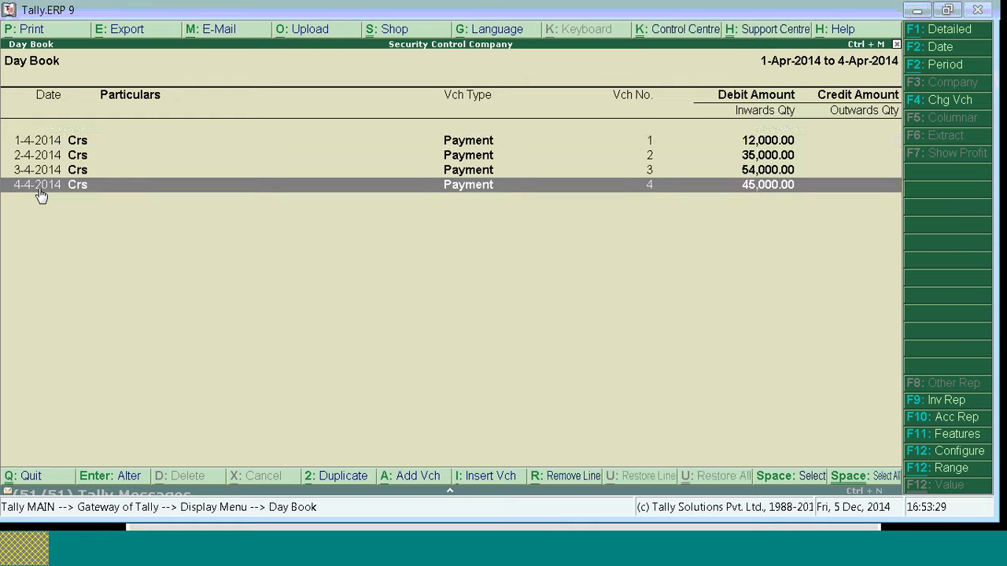
pyautogui.press('Escape')
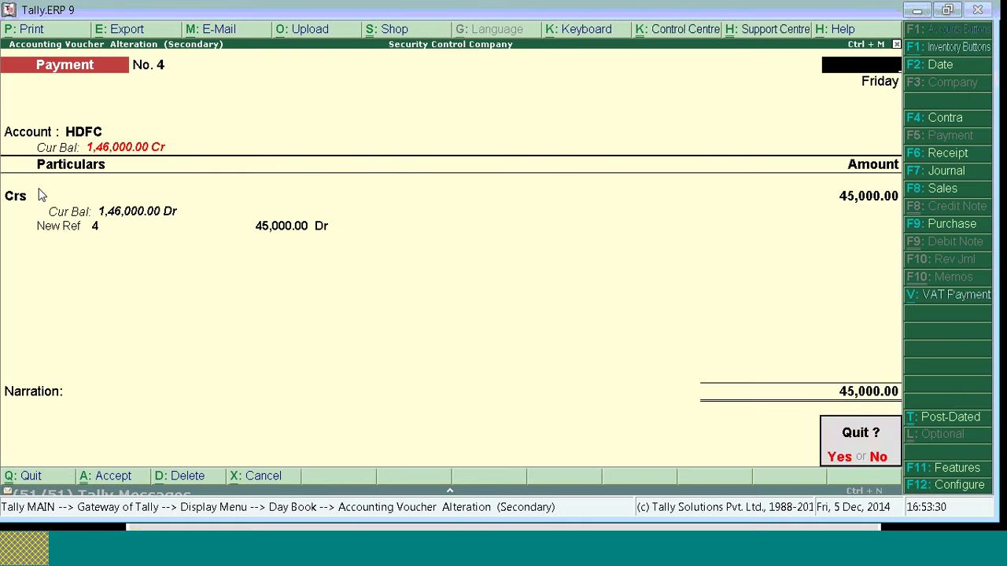
pyautogui.press('y')
pyautogui.press('Up')
pyautogui.press('Return')
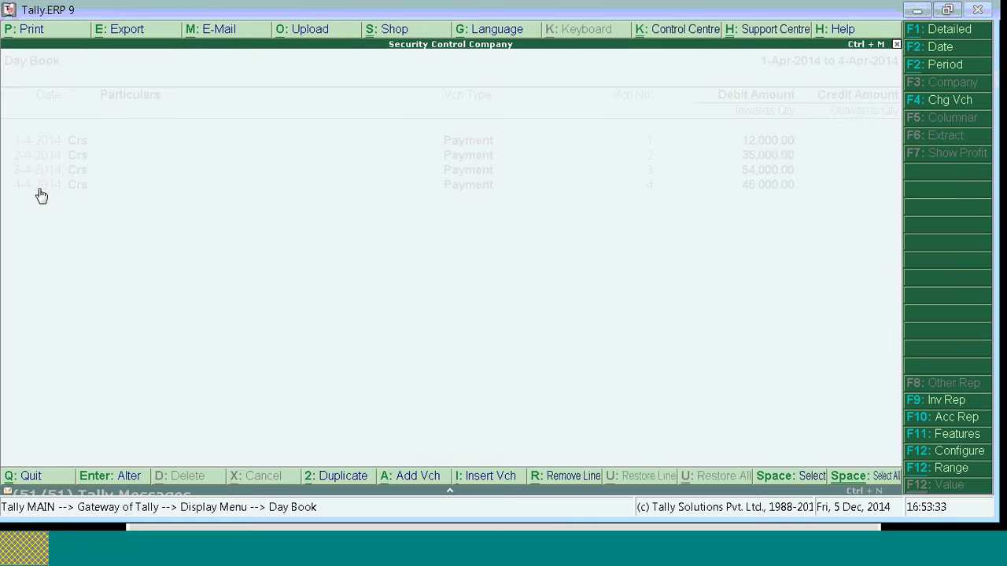
pyautogui.press('Up')
pyautogui.press('Up')
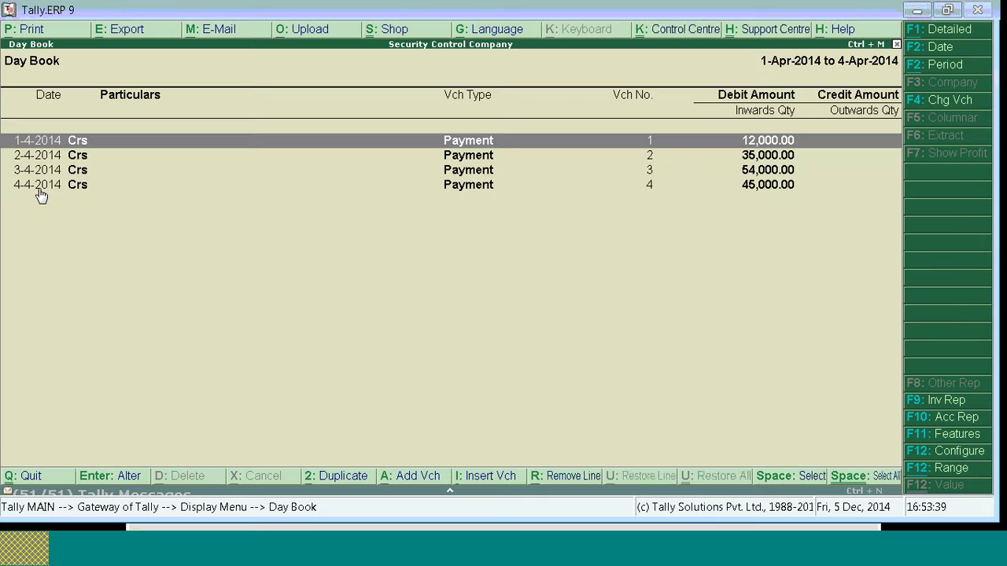
pyautogui.press('Down')
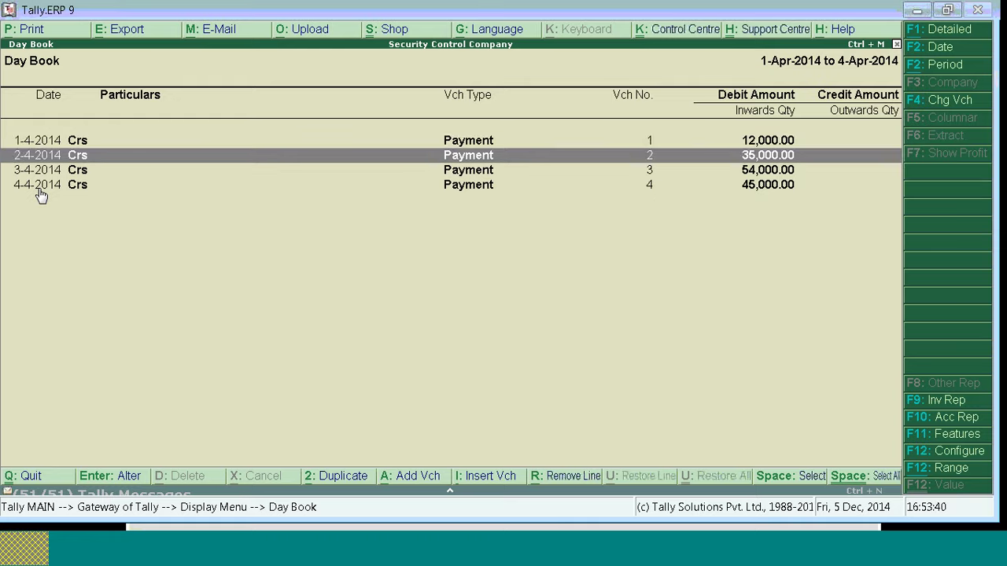
# Step: Reopen voucher No. 4 (HDFC to Crs, 45,000.00), close it unchanged, and back out to Gateway of Tally
pyautogui.click(40, 190)
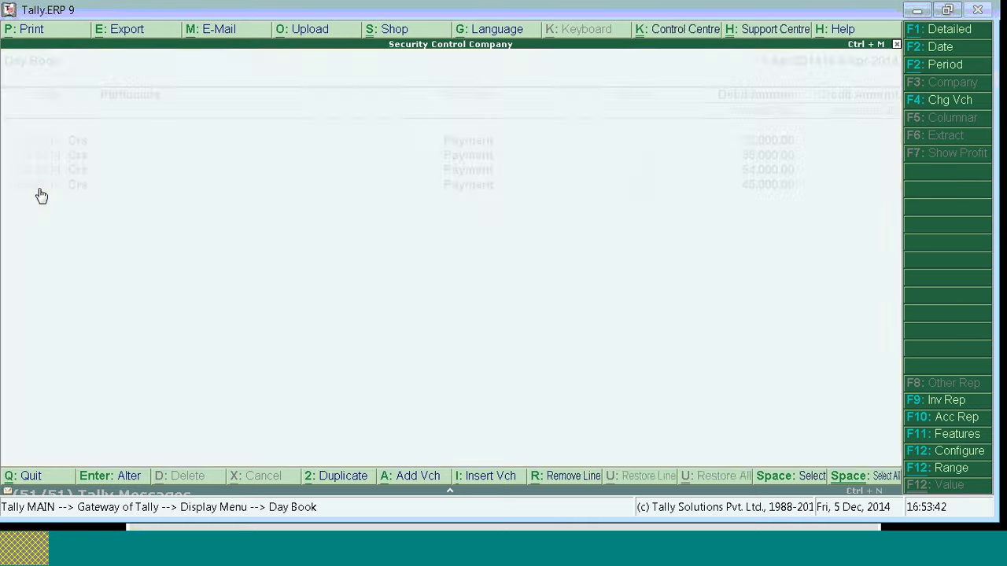
pyautogui.click(41, 195)
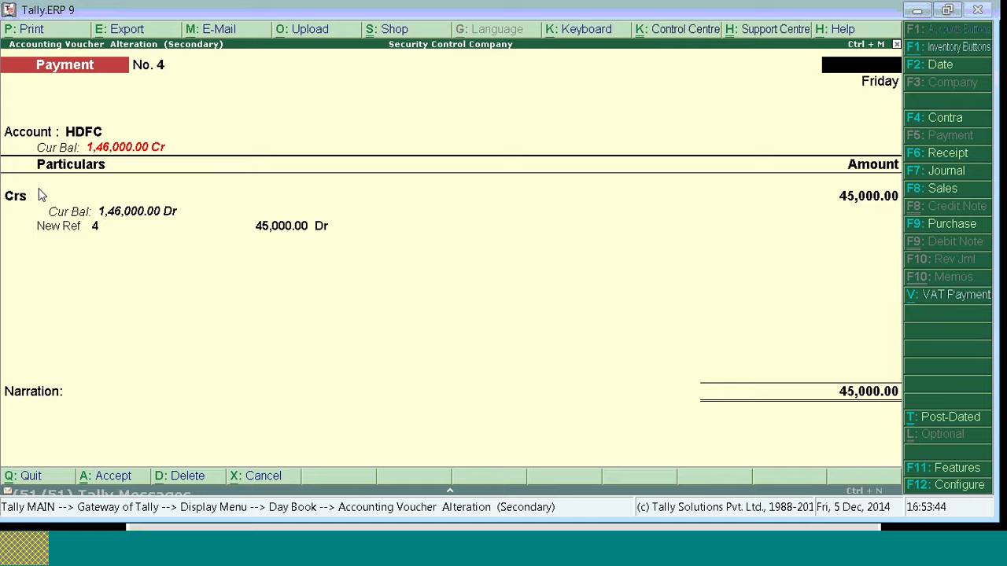
pyautogui.press('Escape')
pyautogui.press('Return')
pyautogui.click(39, 188)
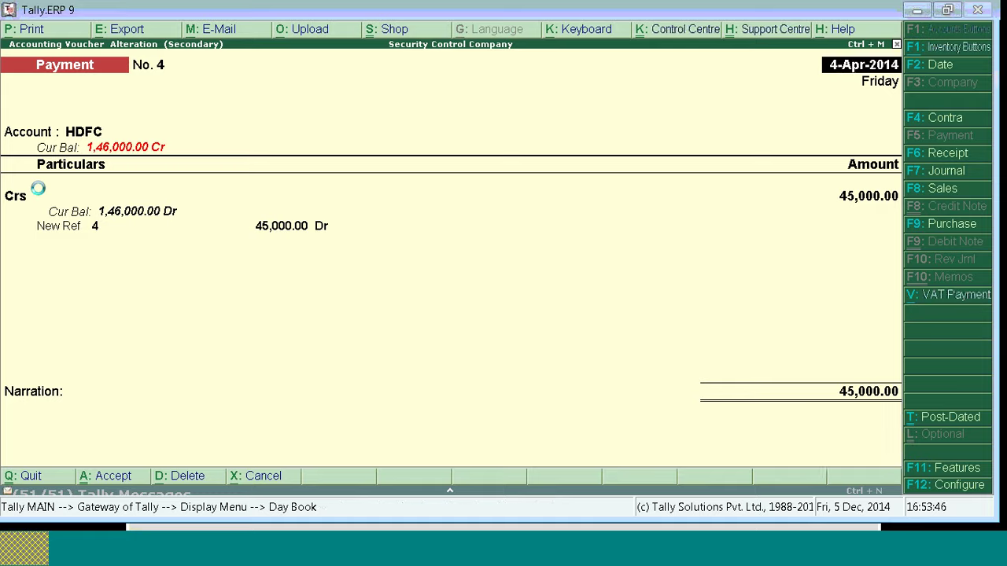
pyautogui.press('Escape')
pyautogui.press('Return')
pyautogui.press('Escape')
pyautogui.press('Escape')
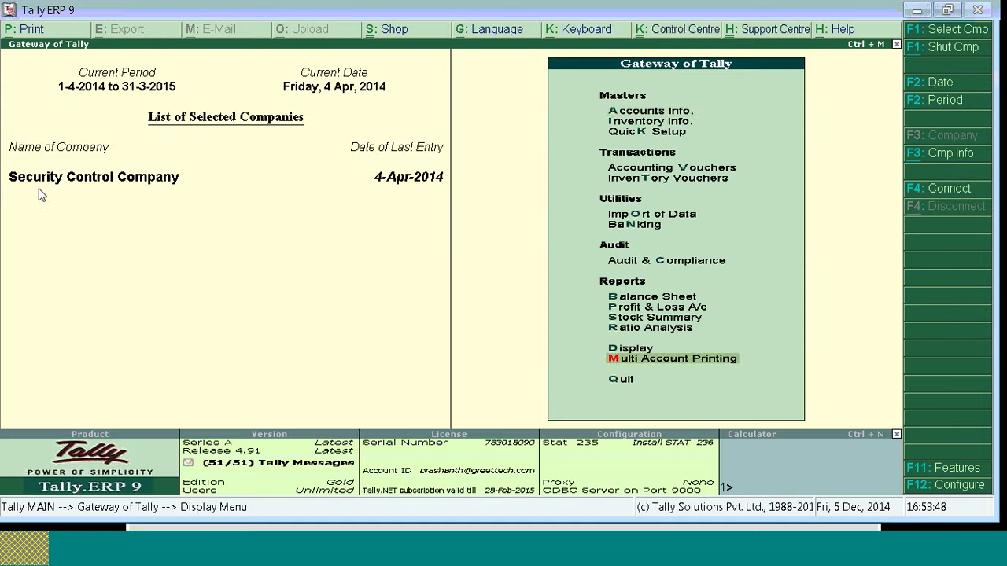
# Step: Start a new payment in Accounting Vouchers dated 5-4-2014
pyautogui.press('Down')
pyautogui.press('Down')
pyautogui.press('Down')
pyautogui.press('Return')
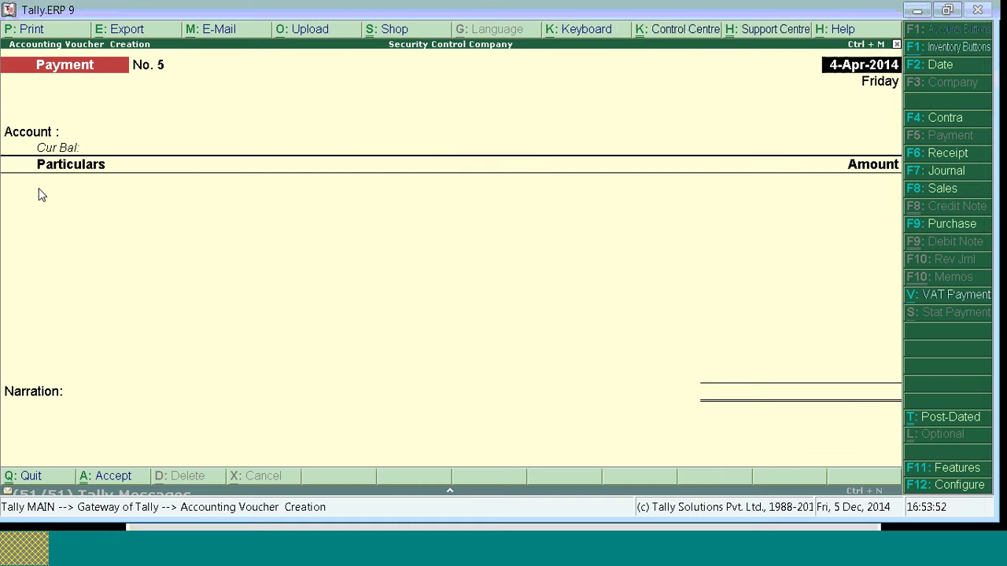
pyautogui.press('F2')
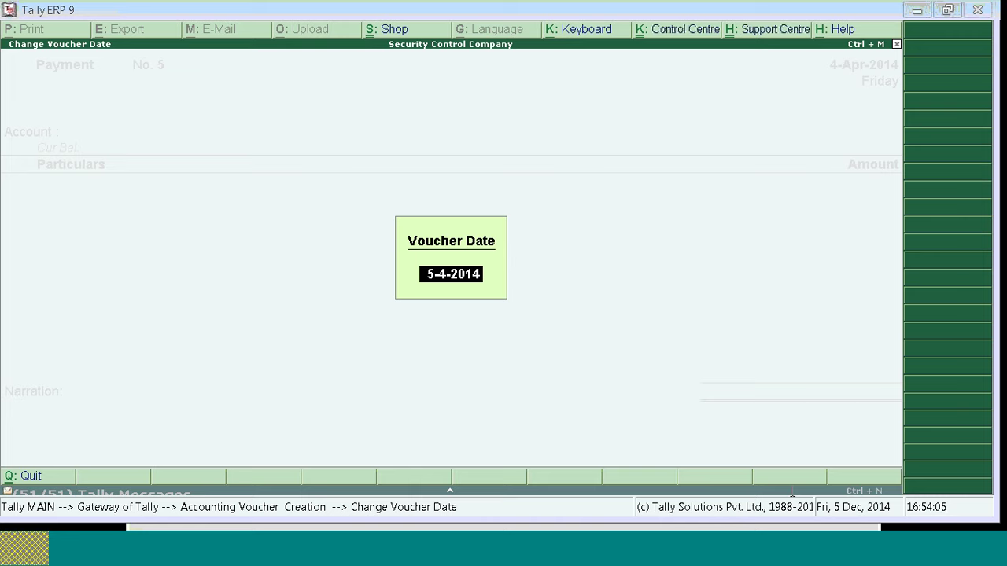
pyautogui.press('Return')
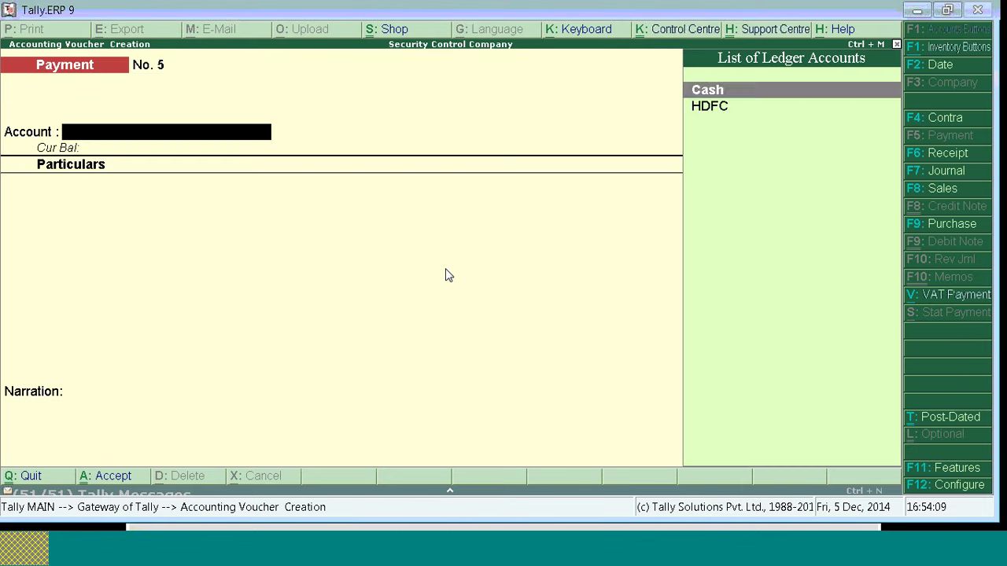
# Step: Pay 45,000 from HDFC to Crs with new bill reference 5 and cheque bank allocation, then save
pyautogui.press('Down')
pyautogui.press('Return')
pyautogui.press('Down')
pyautogui.press('Return')
pyautogui.write('45000')
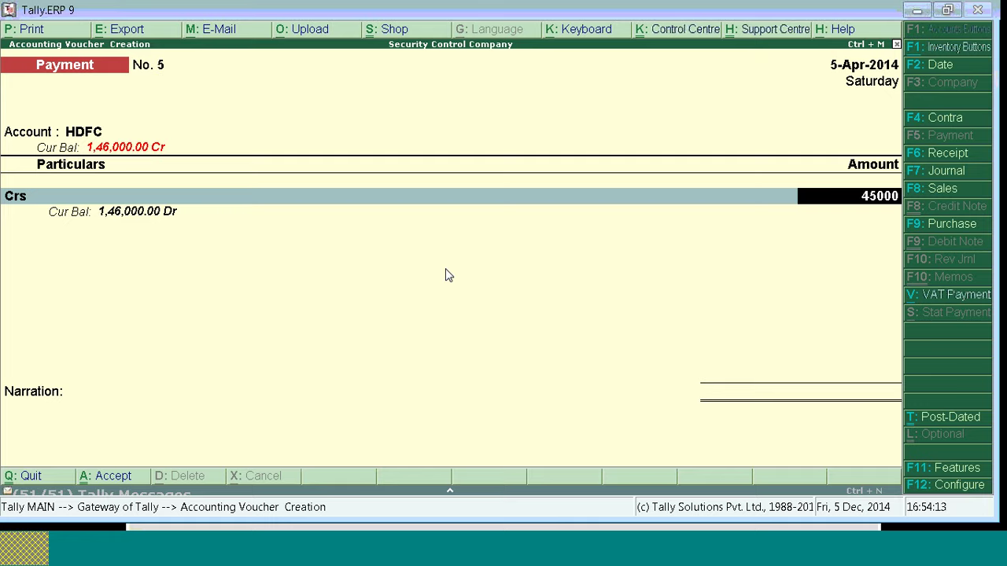
pyautogui.press('Return')
pyautogui.press('Down')
pyautogui.press('Return')
pyautogui.press('Return')
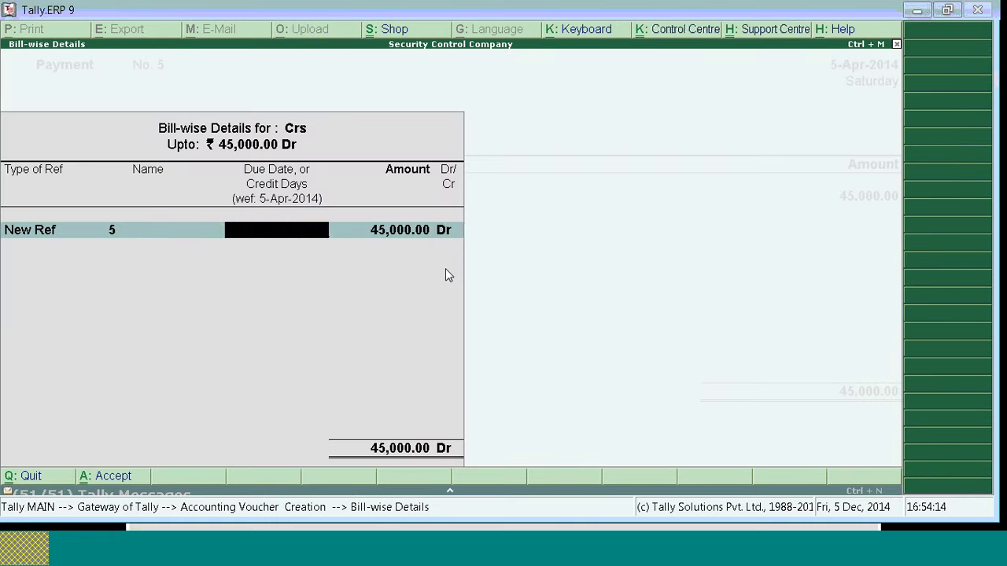
pyautogui.press('Return')
pyautogui.press('Return')
pyautogui.press('Return')
pyautogui.press('Return')
pyautogui.press('Return')
pyautogui.press('Return')
pyautogui.press('Return')
pyautogui.press('Return')
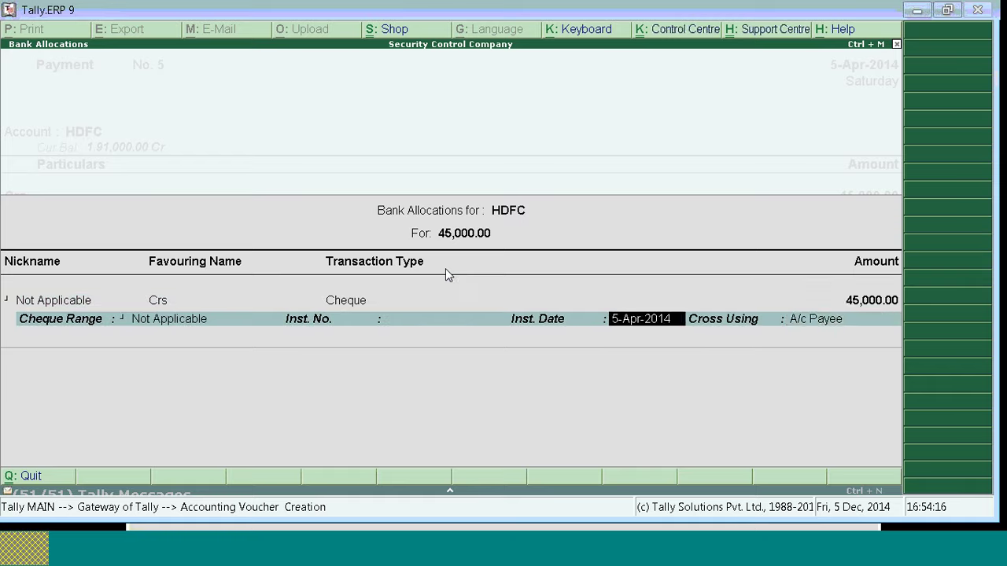
pyautogui.press('Return')
pyautogui.press('Return')
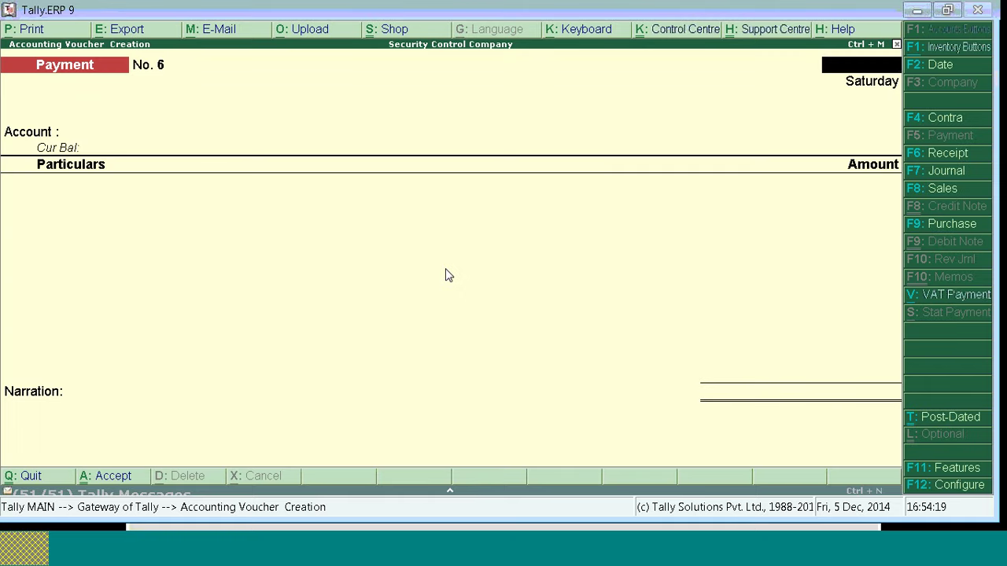
# Step: Open the Day Book with its period starting 1-4-2014 to include the 5 April voucher
pyautogui.press('Escape')
pyautogui.press('d')
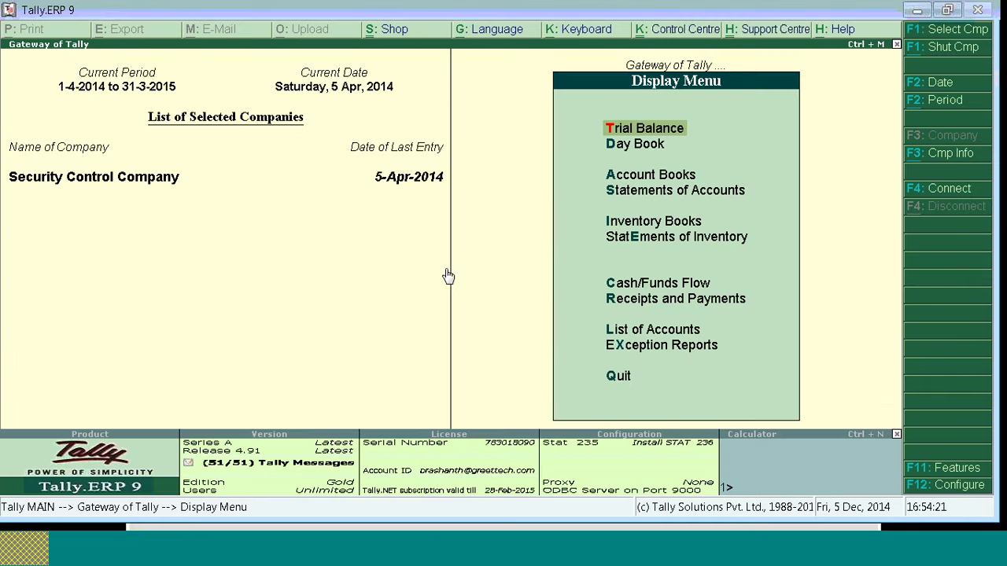
pyautogui.press('d')
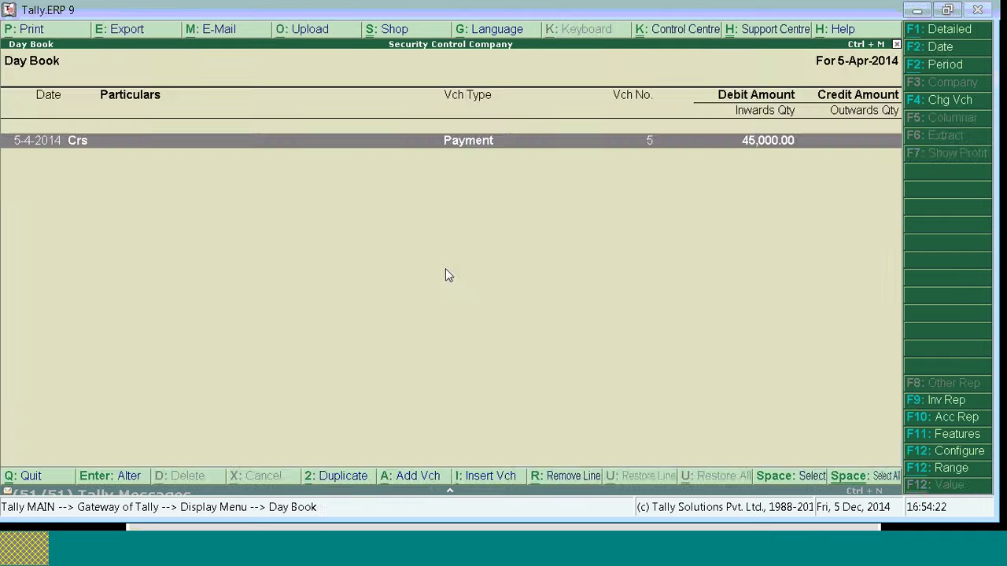
pyautogui.hotkey('alt', 'F2')
pyautogui.write('1')
pyautogui.press('Return')
pyautogui.press('Return')
pyautogui.press('Down')
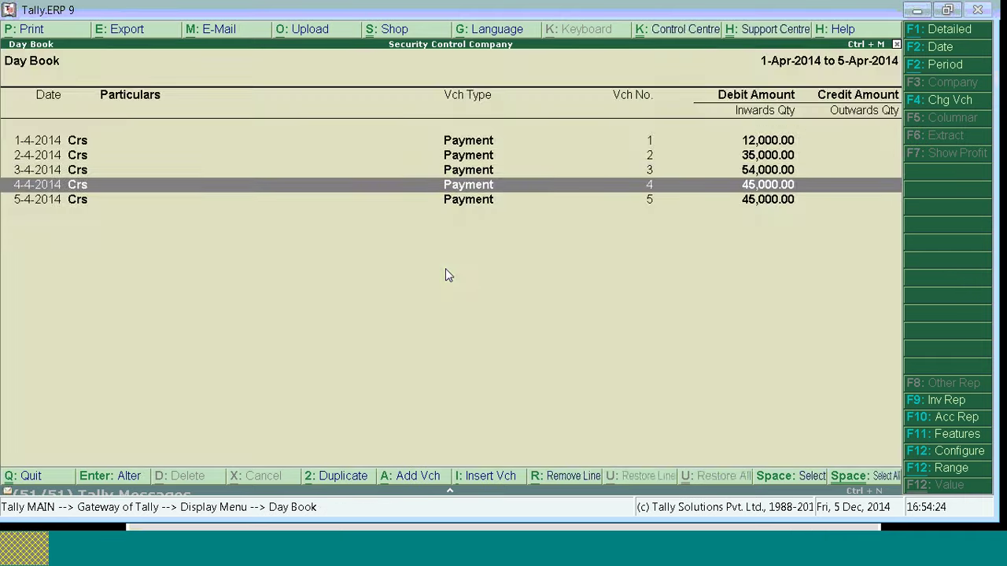
pyautogui.press('Return')
pyautogui.press('Return')
# Step: View payment vouchers 5 and 4 (New Ref 5, 45,000), then back out to the Display Menu
pyautogui.press('Down')
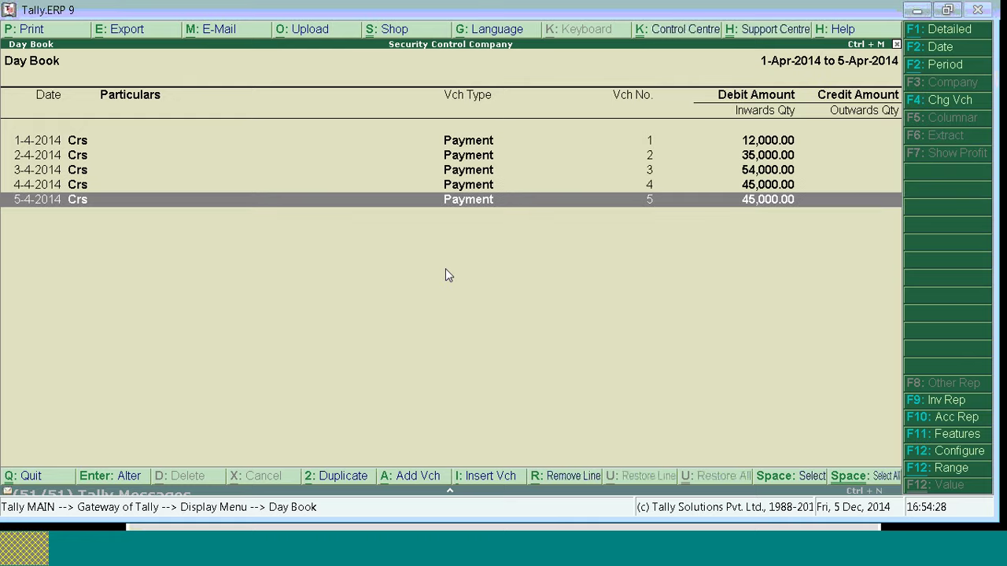
pyautogui.press('Return')
pyautogui.press('Escape')
pyautogui.press('Return')
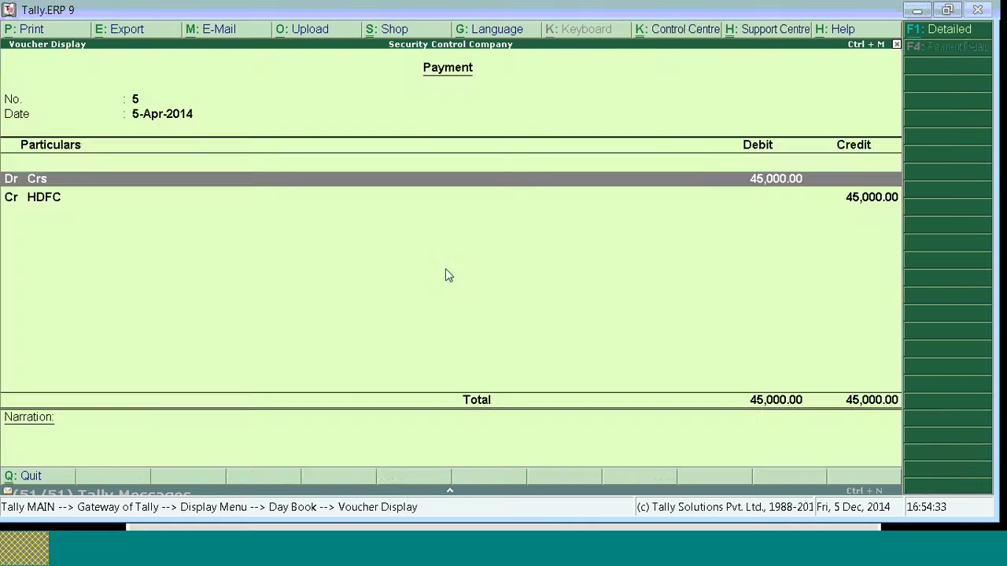
pyautogui.press('Escape')
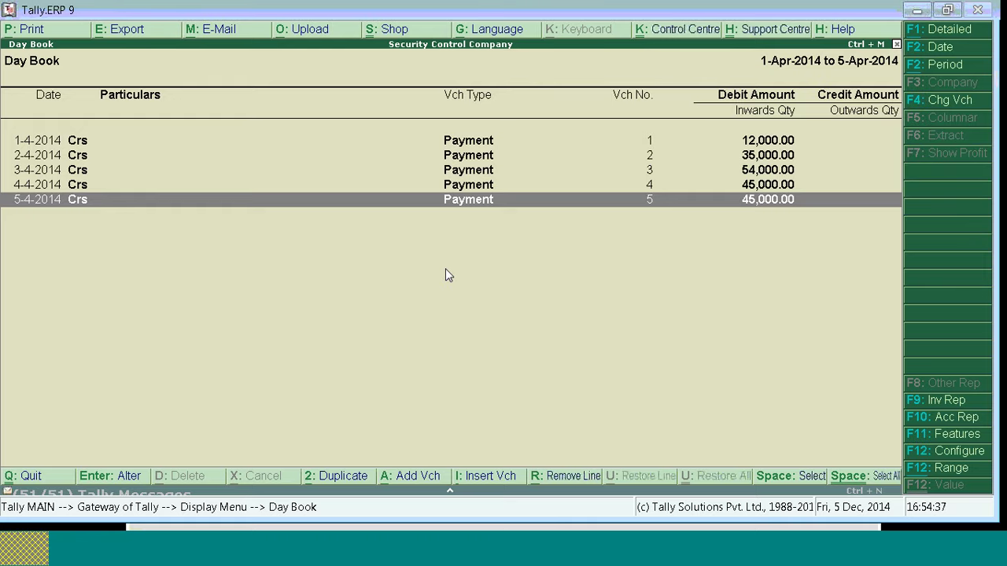
pyautogui.press('Up')
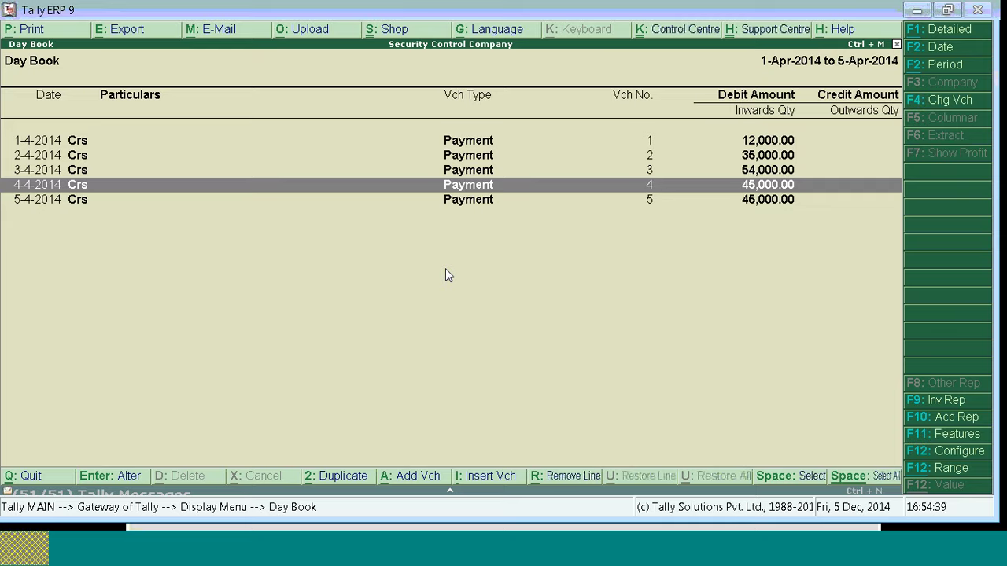
pyautogui.press('Return')
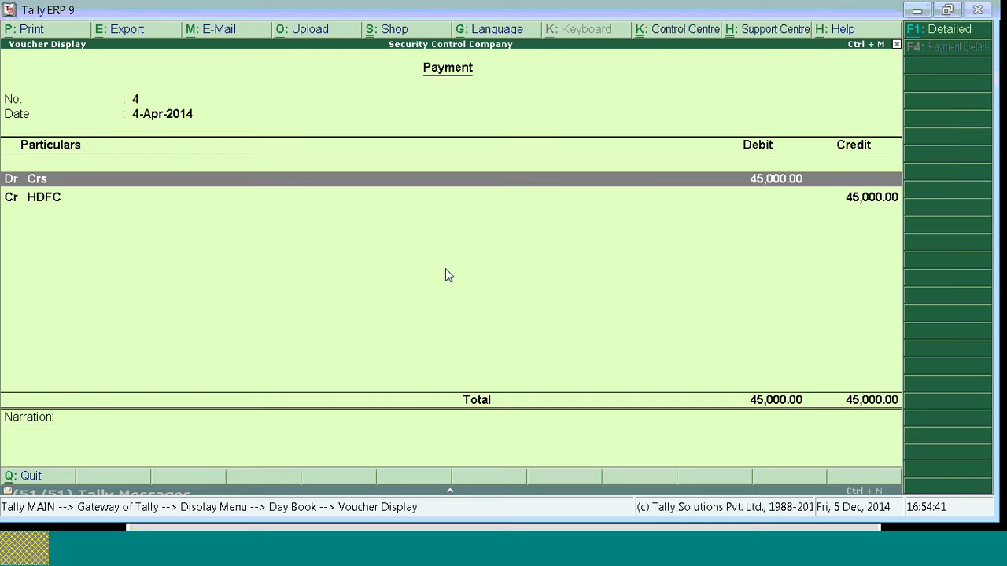
pyautogui.press('Escape')
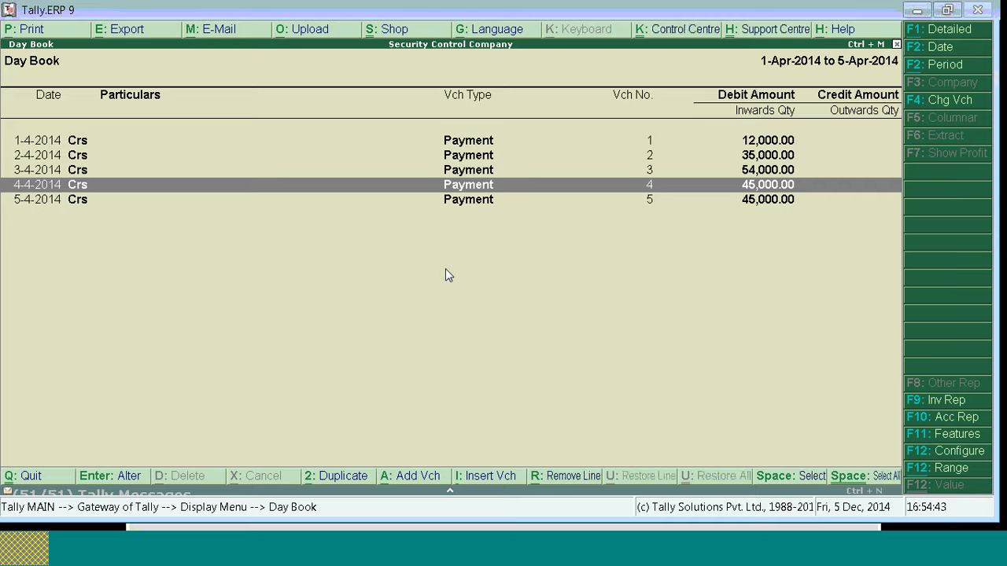
pyautogui.press('Return')
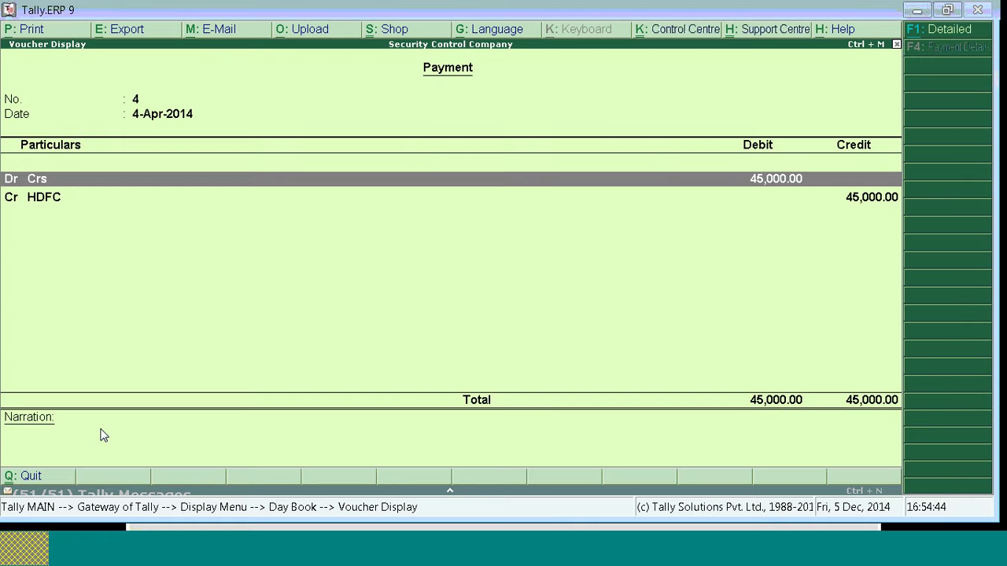
pyautogui.press('Escape')
pyautogui.press('Escape')
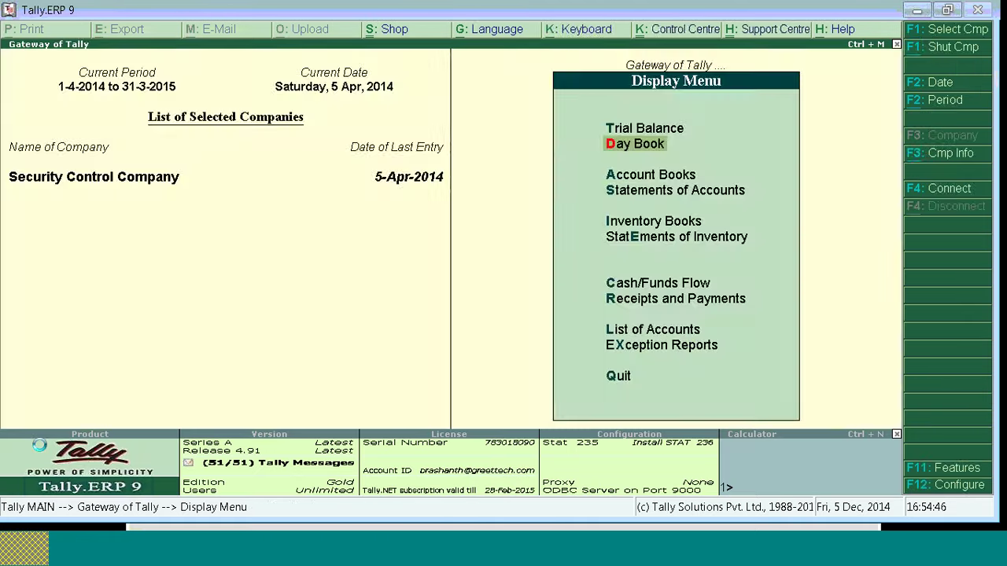
pyautogui.press('Return')
# Step: Alter payment voucher 5 to add the narration 'Cheq no :- 01' after its bank allocations, and save
pyautogui.press('Return')
pyautogui.press('Return')
pyautogui.press('Return')
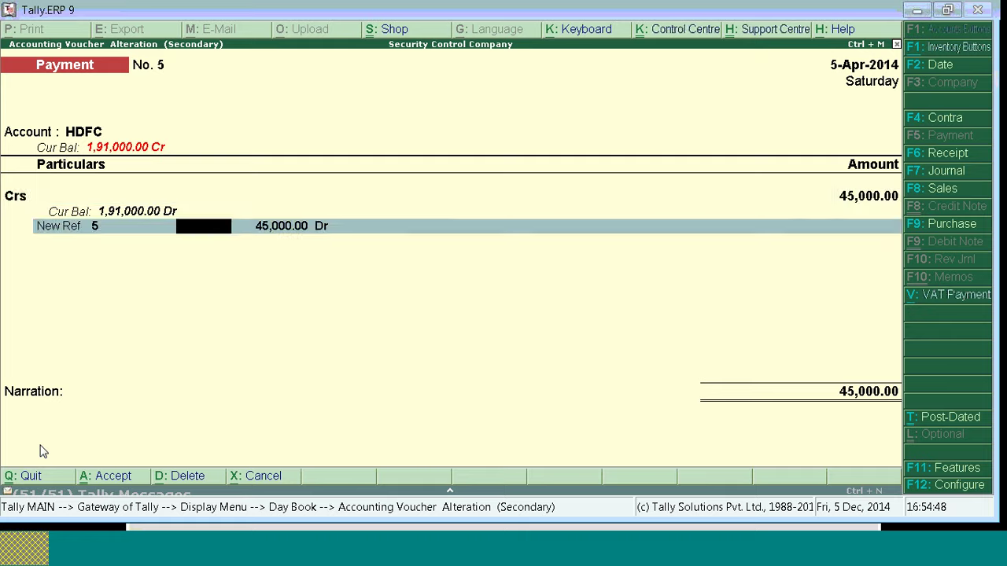
pyautogui.press('Return')
pyautogui.press('Return')
pyautogui.press('Return')
pyautogui.press('Return')
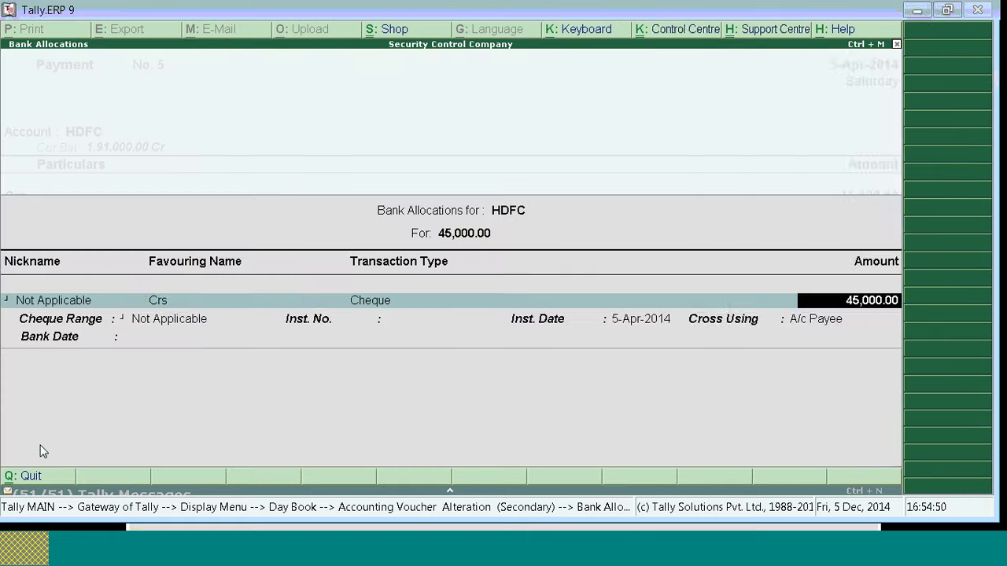
pyautogui.press('Return')
pyautogui.press('Return')
pyautogui.write('As')
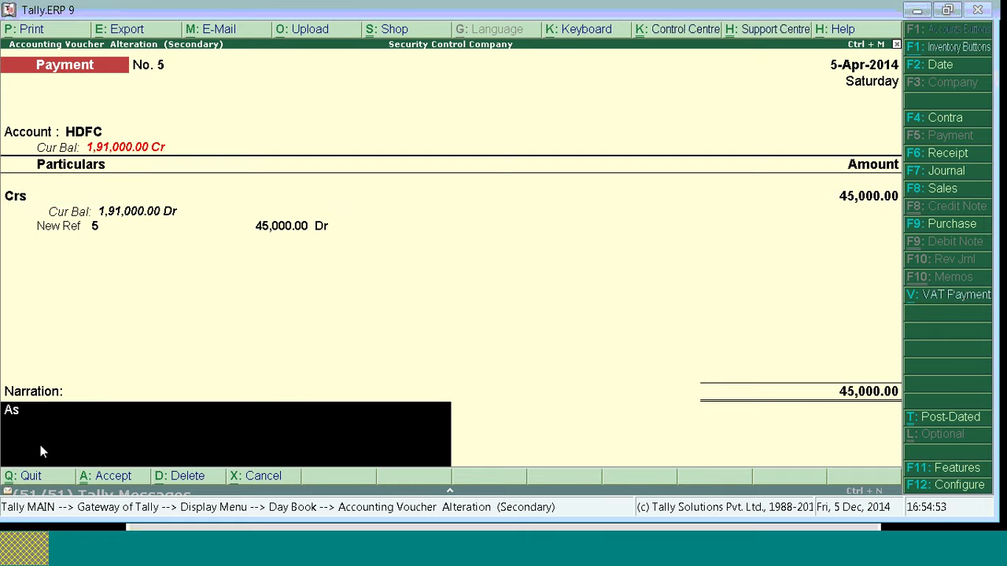
pyautogui.press('BackSpace')
pyautogui.press('BackSpace')
pyautogui.write('Cheq no :- 01')
pyautogui.press('Return')
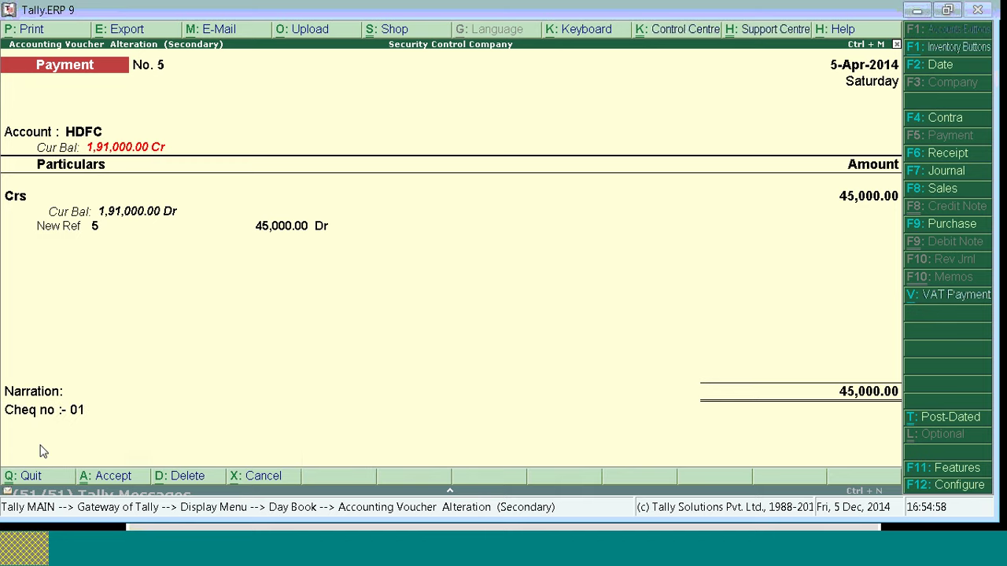
pyautogui.press('Return')
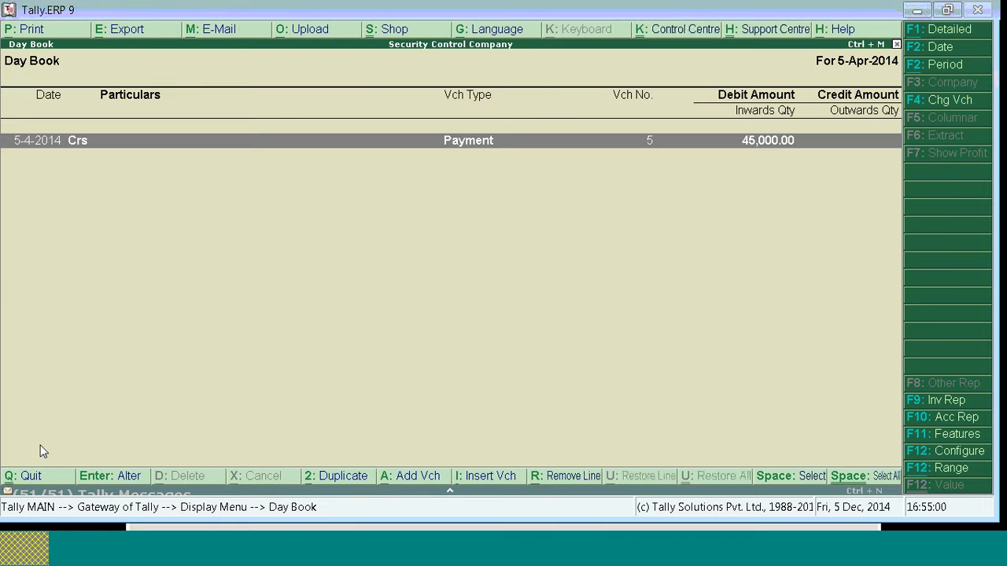
pyautogui.press('Return')
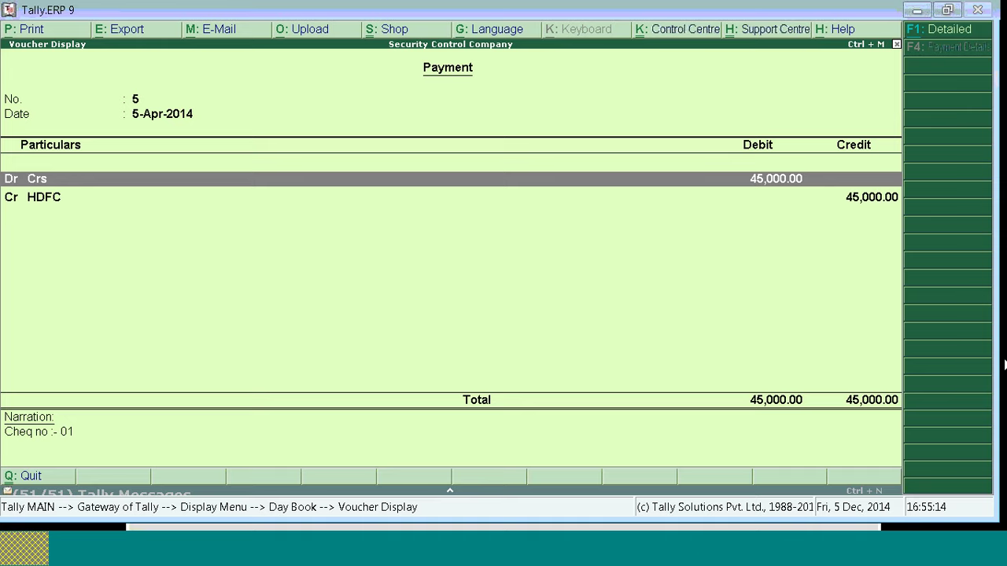
# Step: Reopen voucher 5 in the 1-4-2014 to 5-4-2014 Day Book to check its cheque narration, then exit to Gateway
pyautogui.press('Escape')
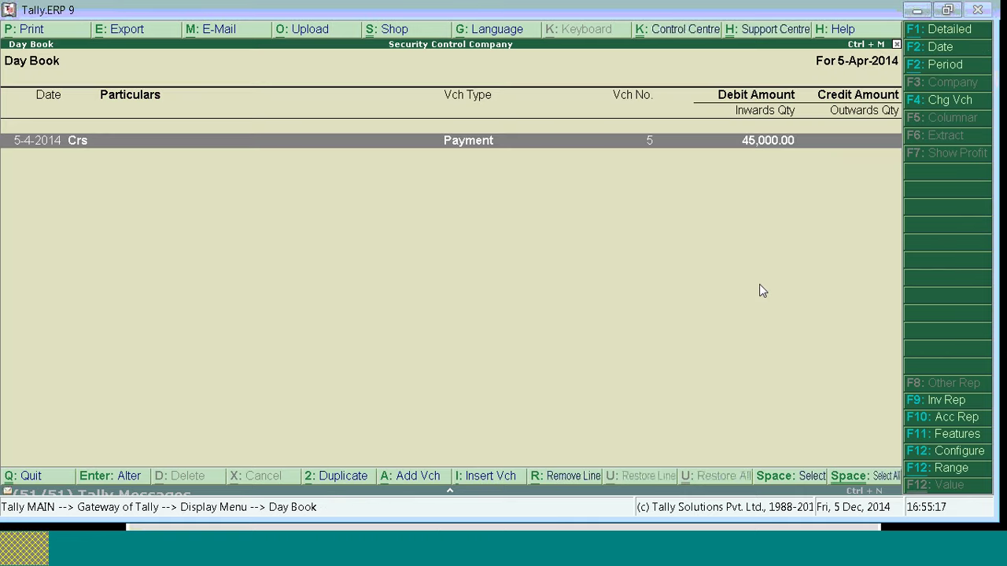
pyautogui.press('F2')
pyautogui.write('14')
pyautogui.press('Return')
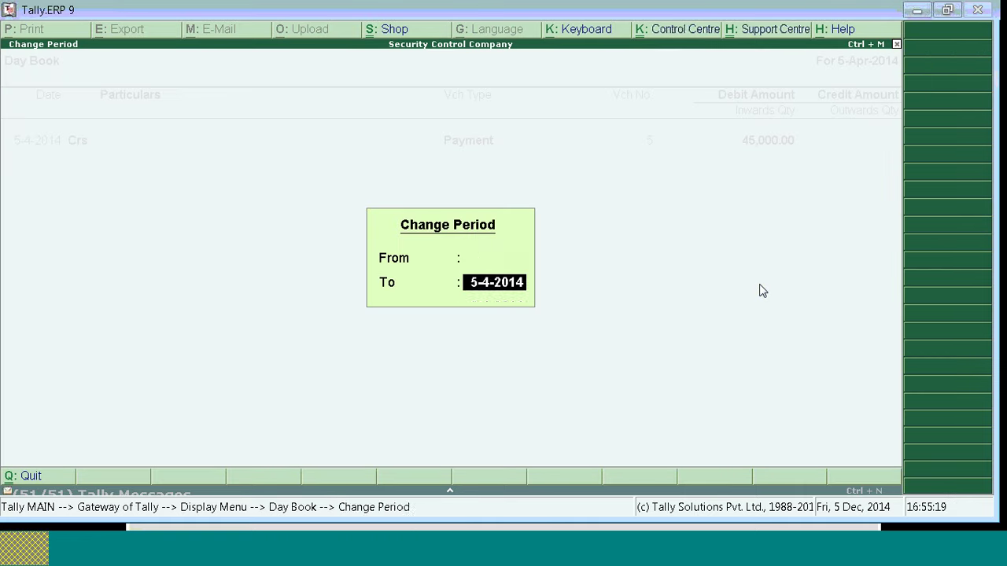
pyautogui.press('Return')
pyautogui.press('Down')
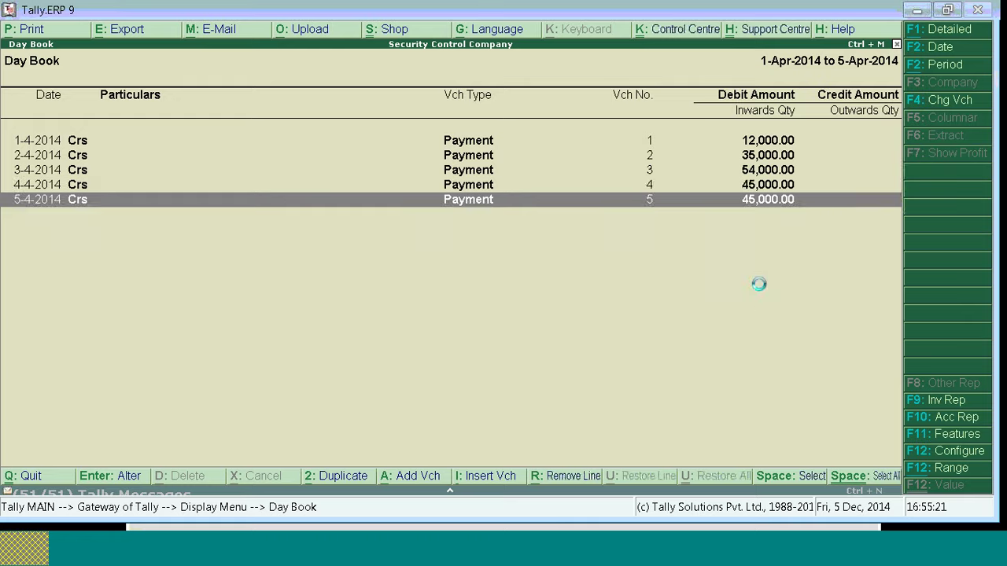
pyautogui.press('Return')
pyautogui.hotkey('alt', 'p')
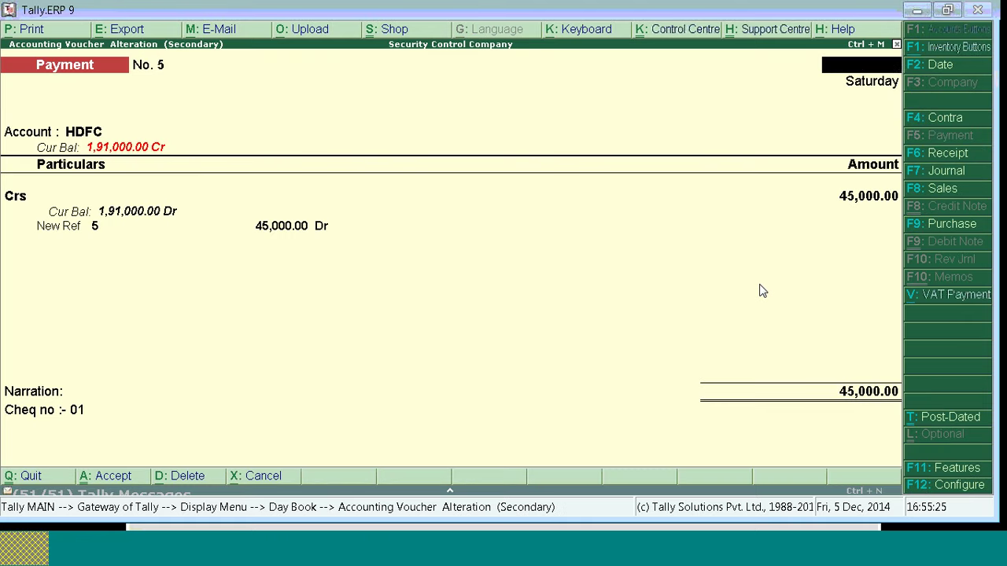
pyautogui.press('Escape')
pyautogui.press('Escape')
pyautogui.press('Escape')
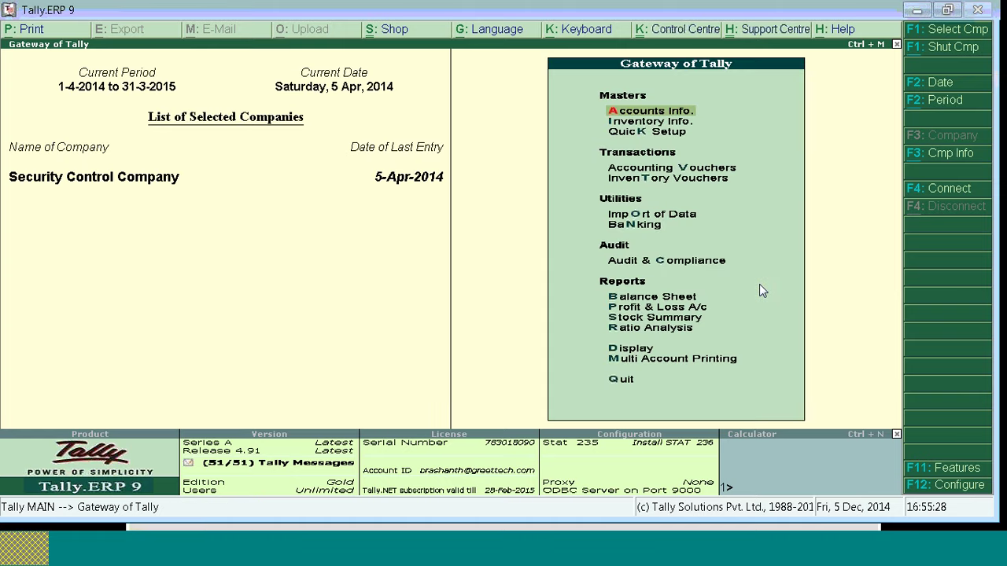
# Step: Shut the company with Alt+F1, reselect Security Control Company via 'Sec', and enter a restricted user's login
pyautogui.hotkey('alt', 'F1')
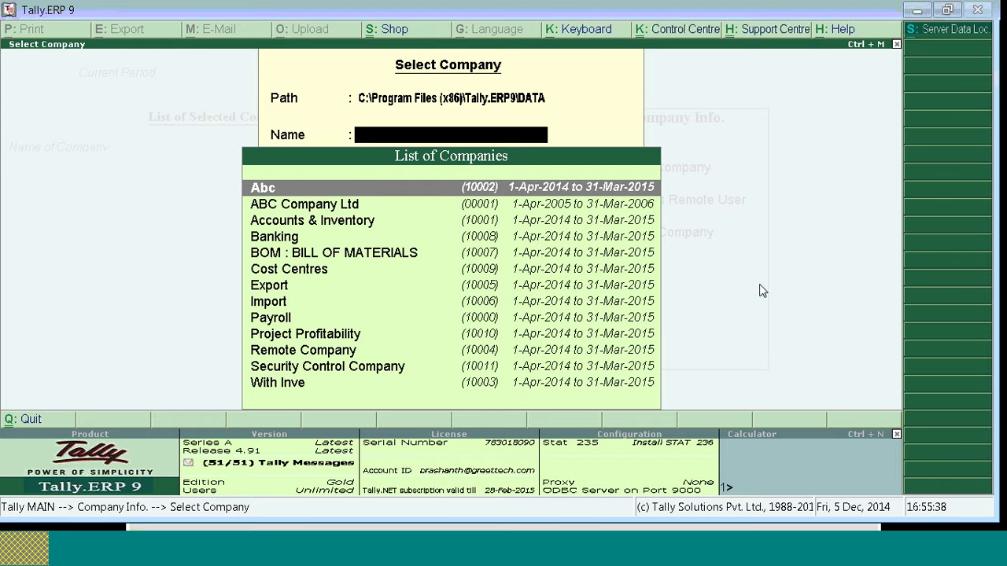
pyautogui.write('Sec')
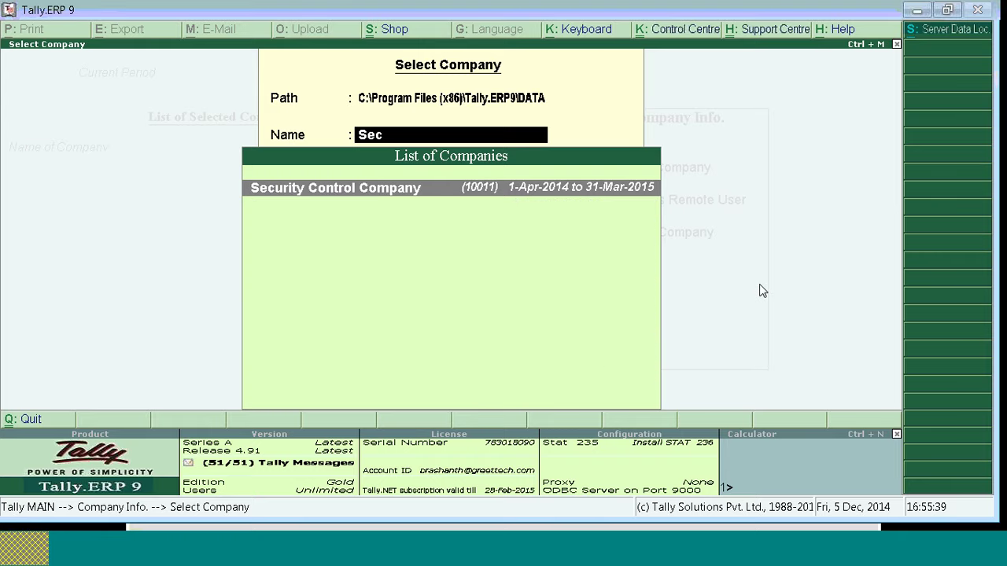
pyautogui.press('Return')
pyautogui.write('d')
pyautogui.press('Return')
pyautogui.press('Return')
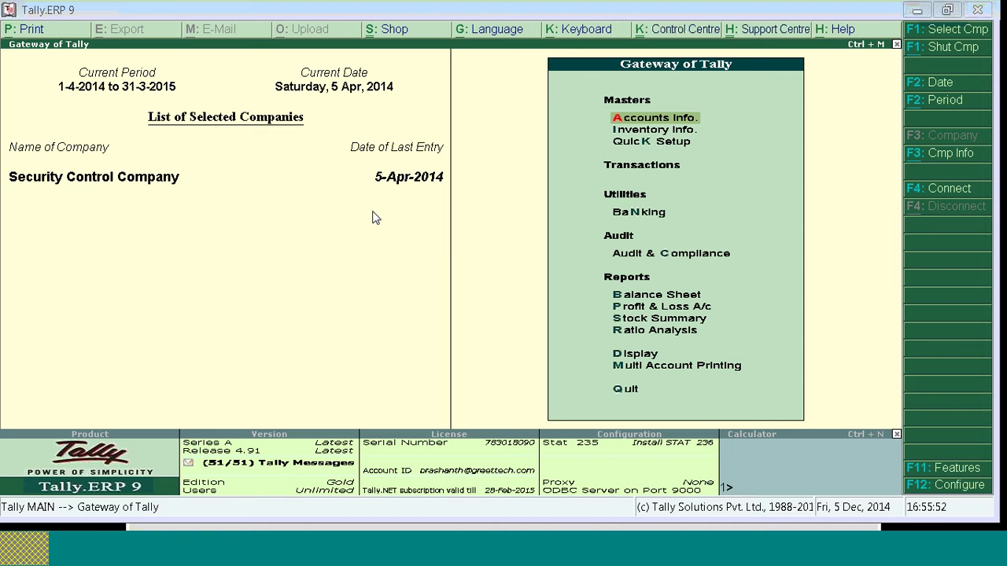
# Step: Open the Day Book listing vouchers from 1-Apr-2014 to 5-Apr-2014
pyautogui.press('Down')
pyautogui.press('Down')
pyautogui.press('Down')
pyautogui.press('Up')
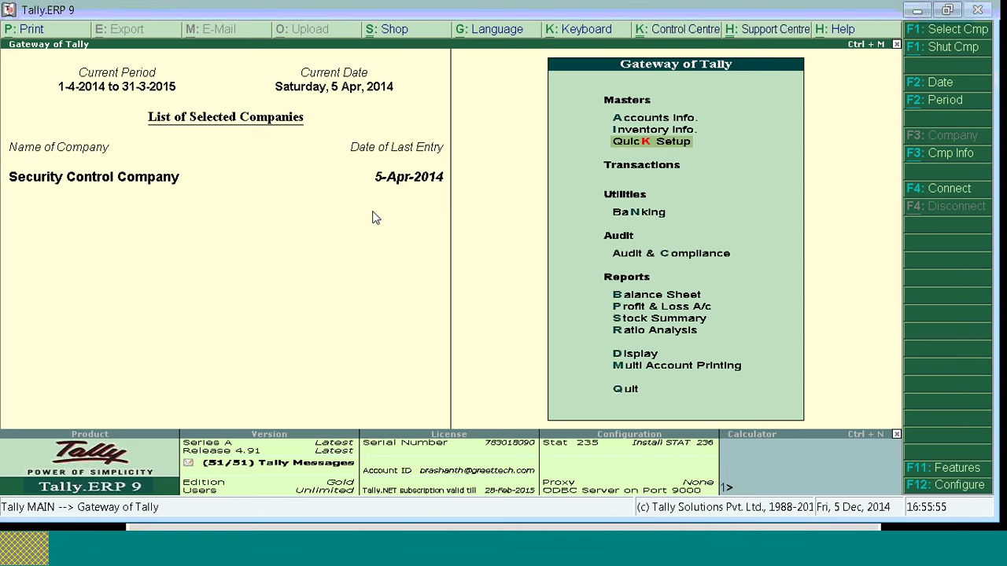
pyautogui.press('Down')
pyautogui.press('Up')
pyautogui.press('Down')
pyautogui.press('Up')
pyautogui.press('Down')
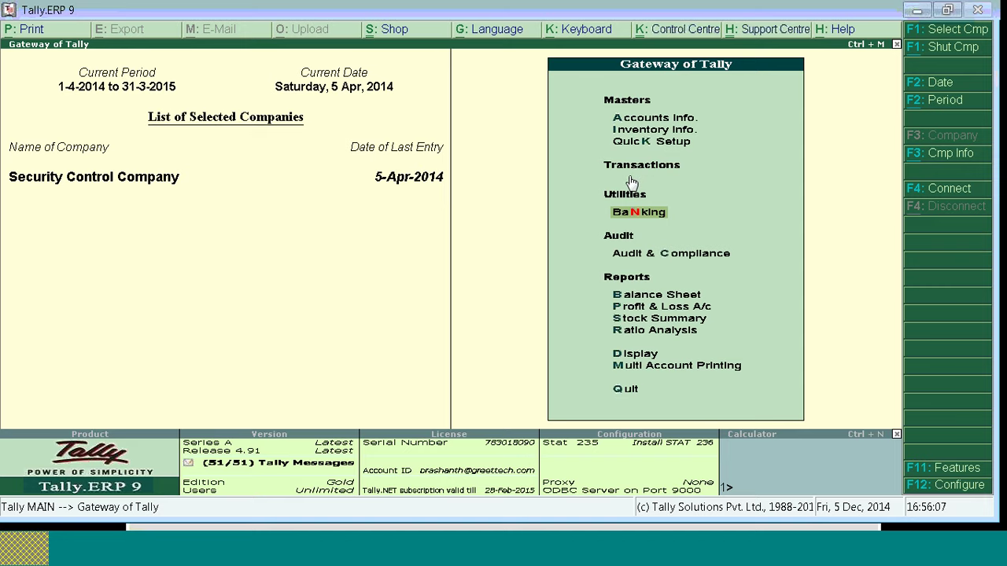
pyautogui.press('d')
pyautogui.press('a')
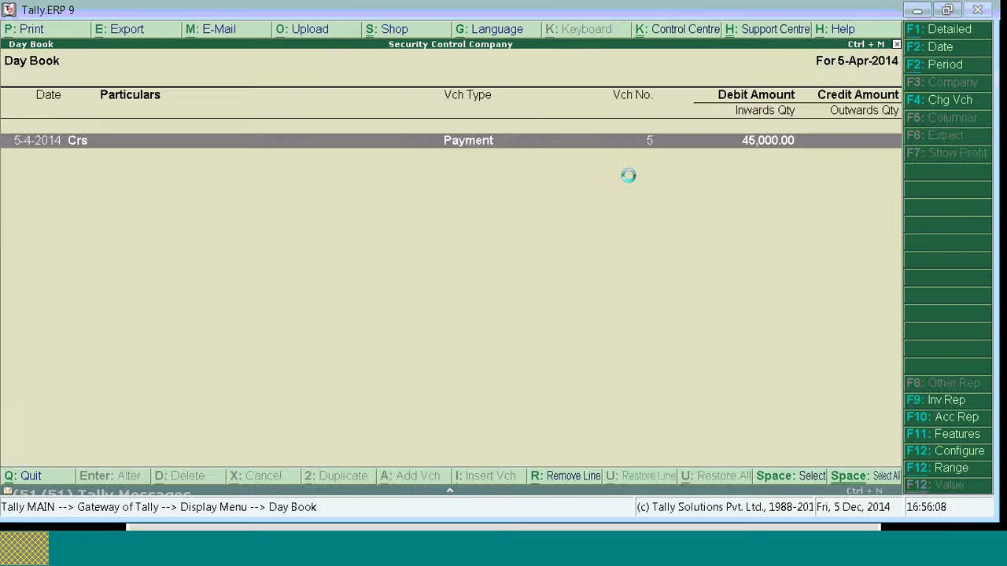
pyautogui.press('F2')
pyautogui.press('Return')
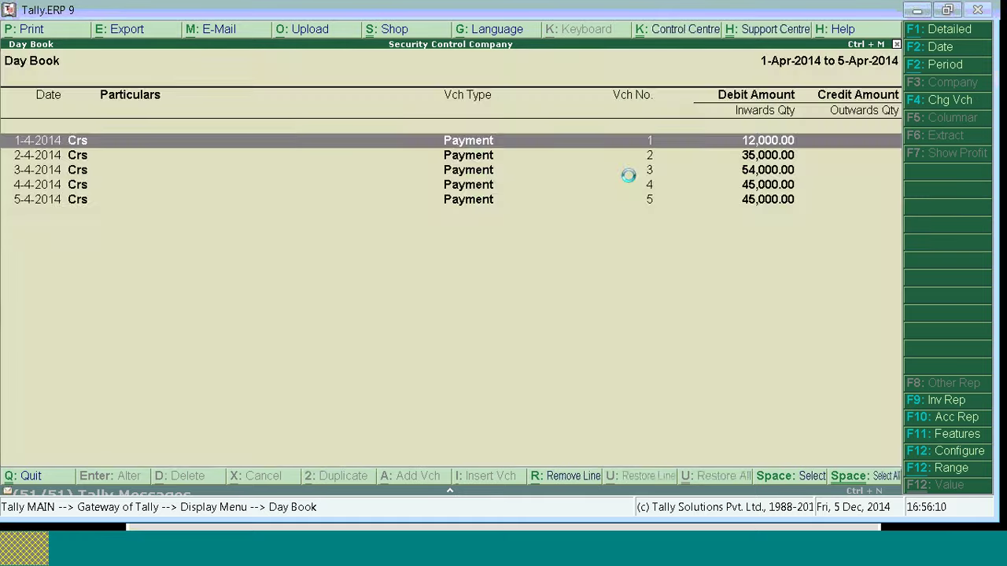
# Step: Try altering vouchers (No Access Allowed), view payment voucher 1 instead, then return to the main menu
pyautogui.press('Down')
pyautogui.press('Down')
pyautogui.press('Down')
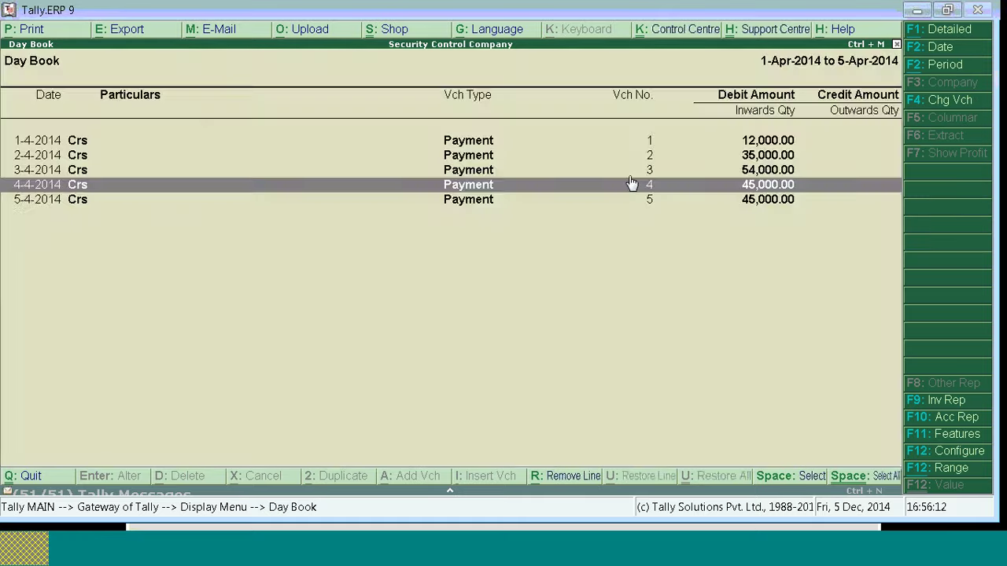
pyautogui.press('Up')
pyautogui.press('Return')
pyautogui.press('Up')
pyautogui.press('Up')
pyautogui.press('Return')
pyautogui.press('Escape')
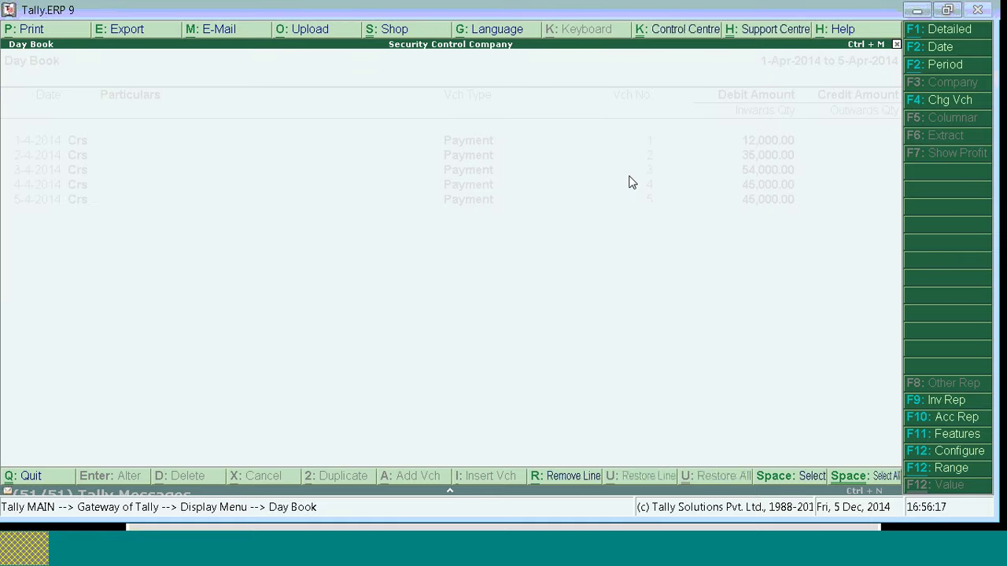
pyautogui.press('Return')
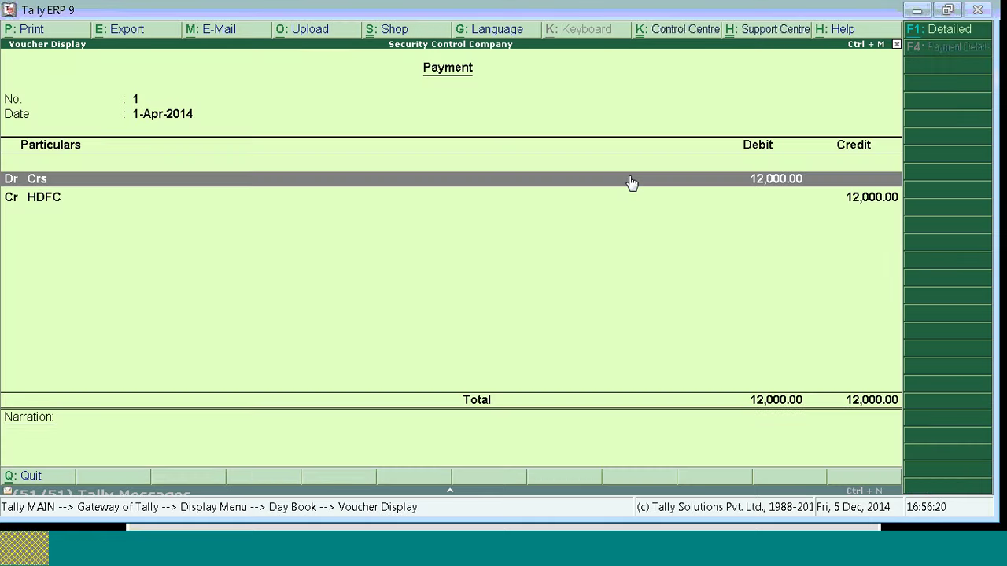
pyautogui.press('Down')
pyautogui.press('Escape')
pyautogui.press('Escape')
pyautogui.press('Escape')
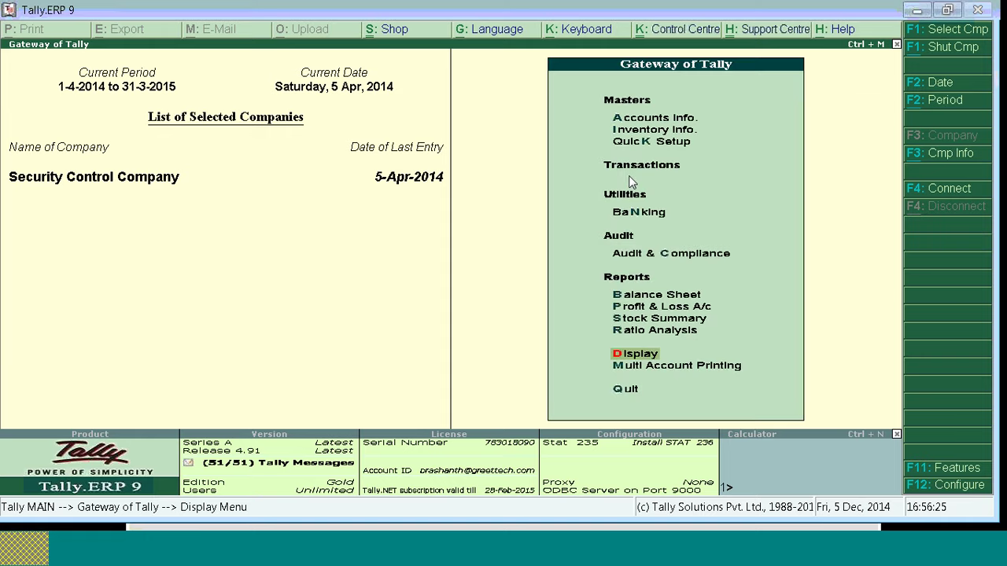
# Step: Open and close the Day Book once more, then shut Security Control Company with Alt+F1
pyautogui.press('Up')
pyautogui.press('Up')
pyautogui.press('Up')
pyautogui.press('Up')
pyautogui.press('Up')
pyautogui.press('Up')
pyautogui.press('Up')
pyautogui.press('Up')
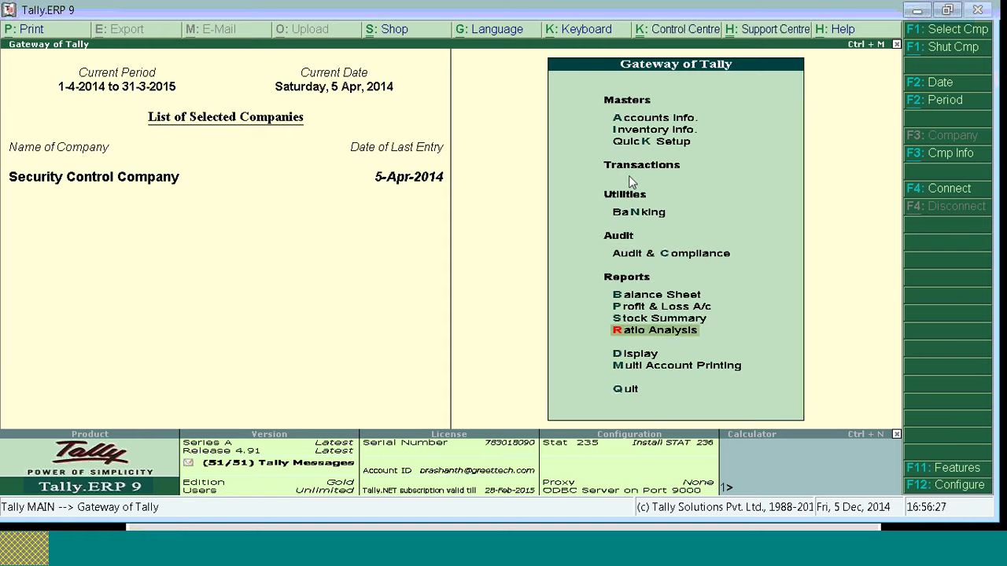
pyautogui.press('Down')
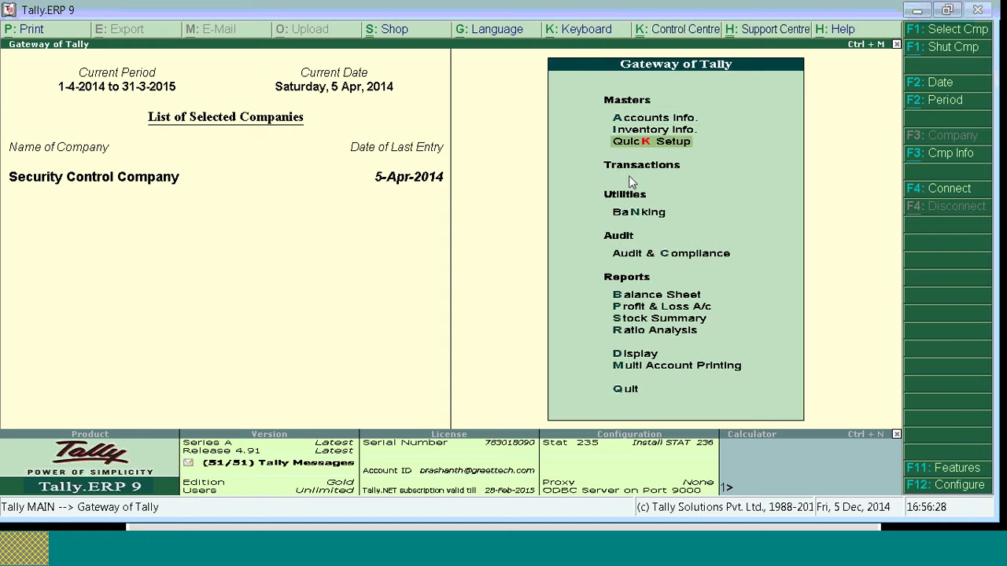
pyautogui.press('Up')
pyautogui.press('Up')
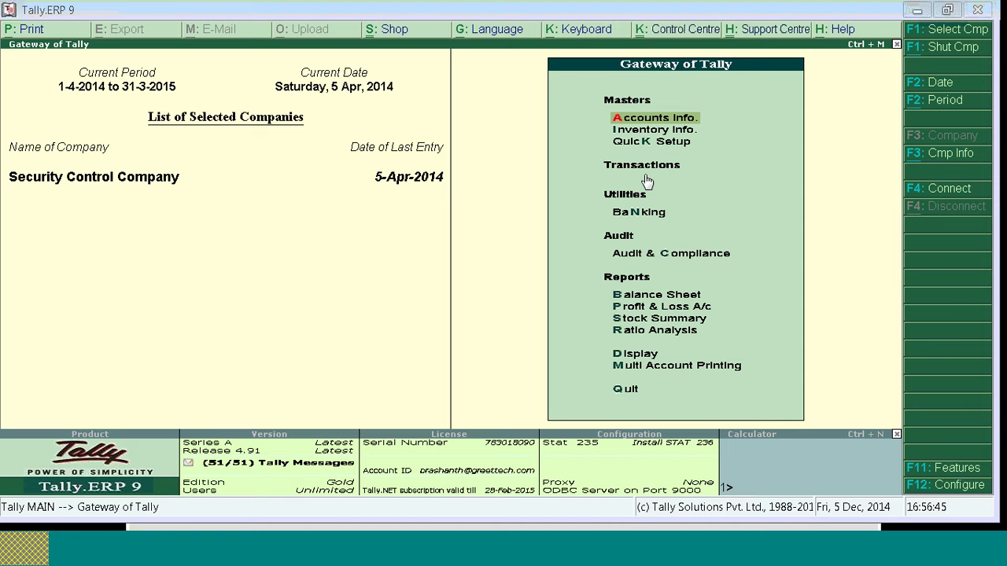
pyautogui.press('d')
pyautogui.press('a')
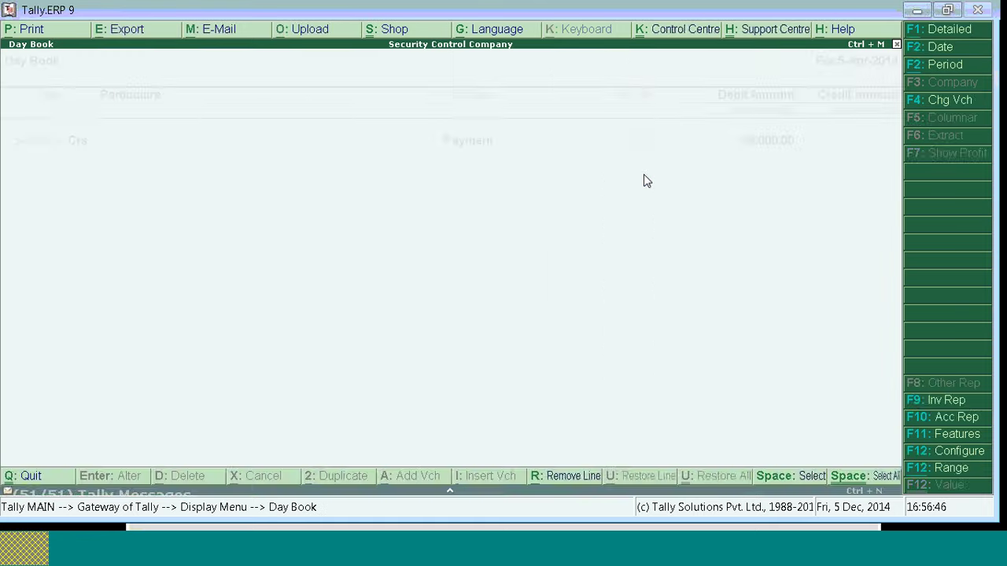
pyautogui.press('Escape')
pyautogui.press('Escape')
pyautogui.hotkey('alt', 'F1')
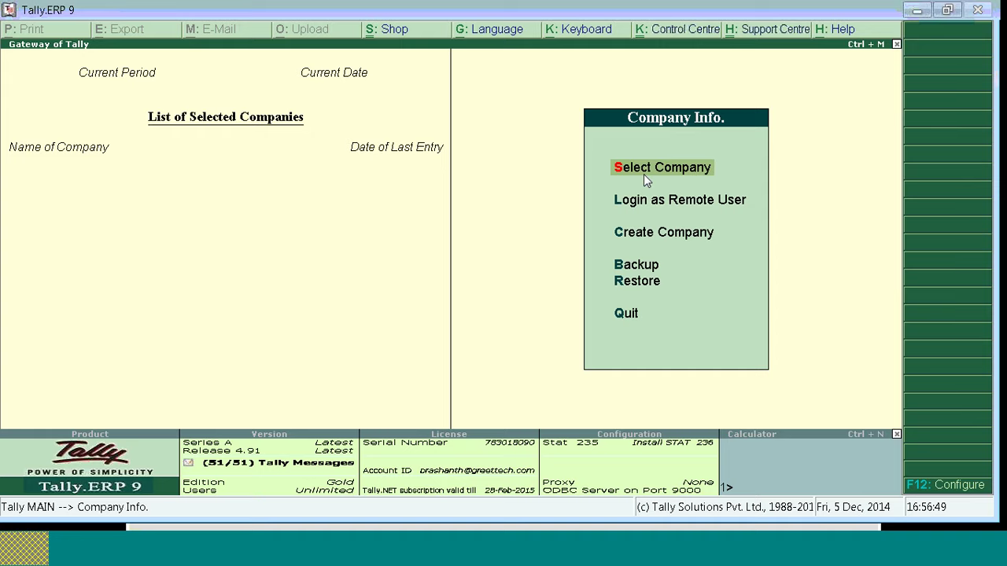
# Step: Load Security Control Company and log in under another user with its password
pyautogui.press('s')
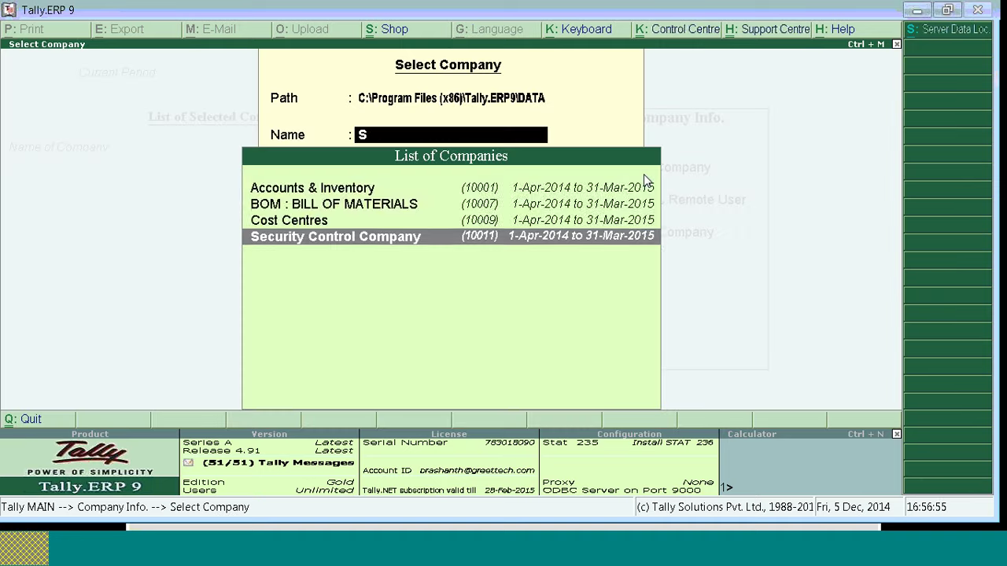
pyautogui.press('Return')
pyautogui.write('d')
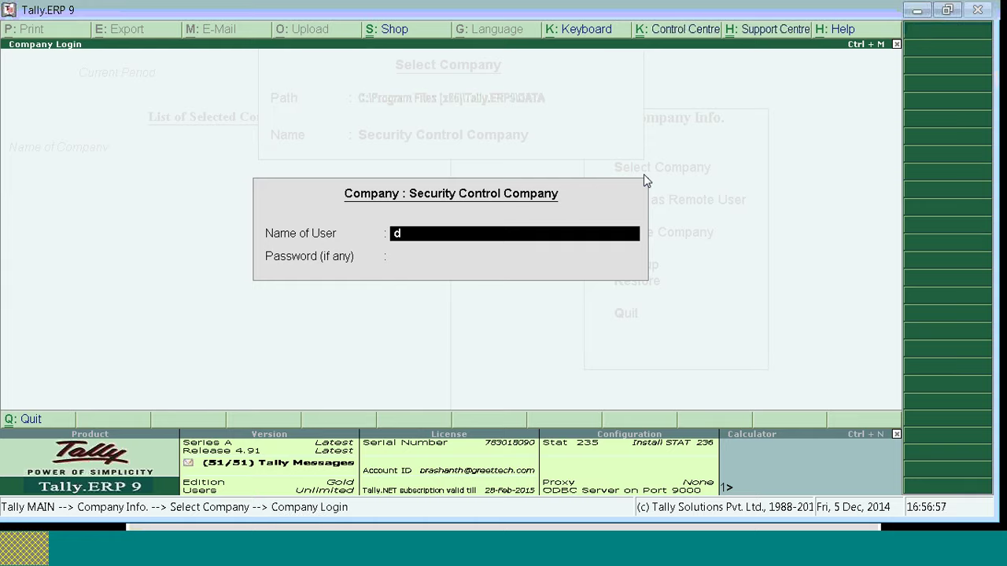
pyautogui.press('Return')
pyautogui.write('d')
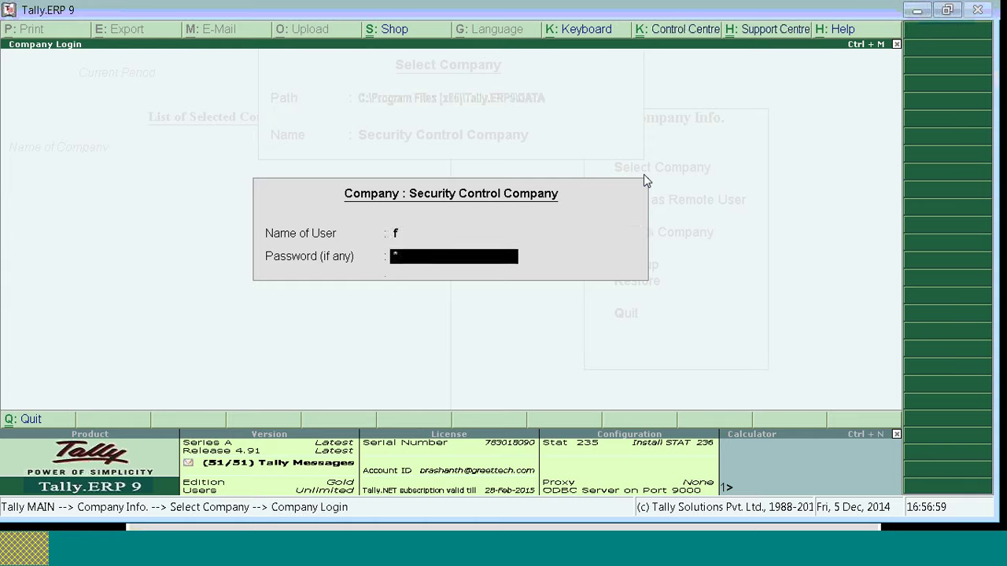
pyautogui.press('Return')
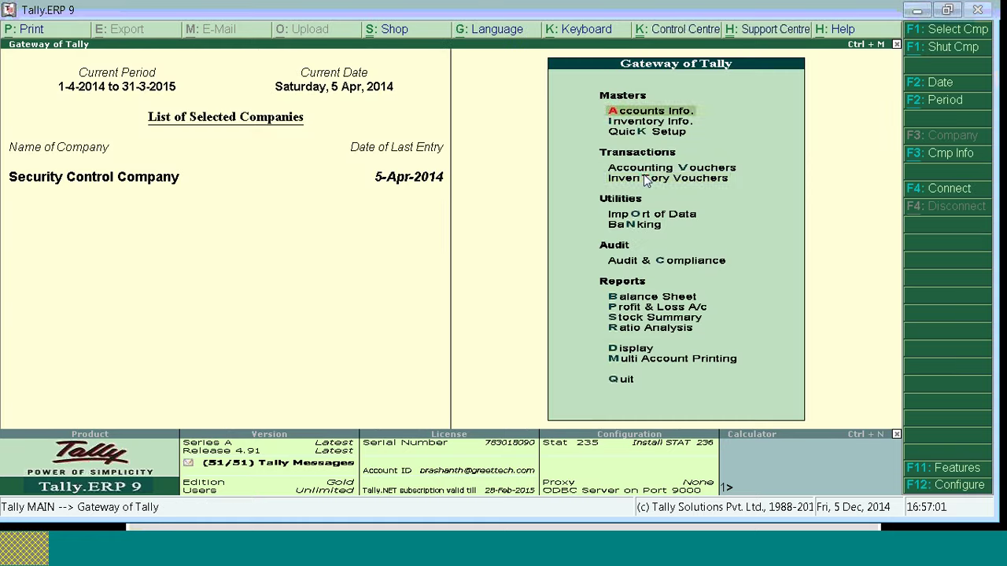
# Step: Open the Day Book with its period starting 1-4-2014
pyautogui.press('Down')
pyautogui.press('Down')
pyautogui.press('Down')
pyautogui.press('Down')
pyautogui.hotkey('alt', 'F3')
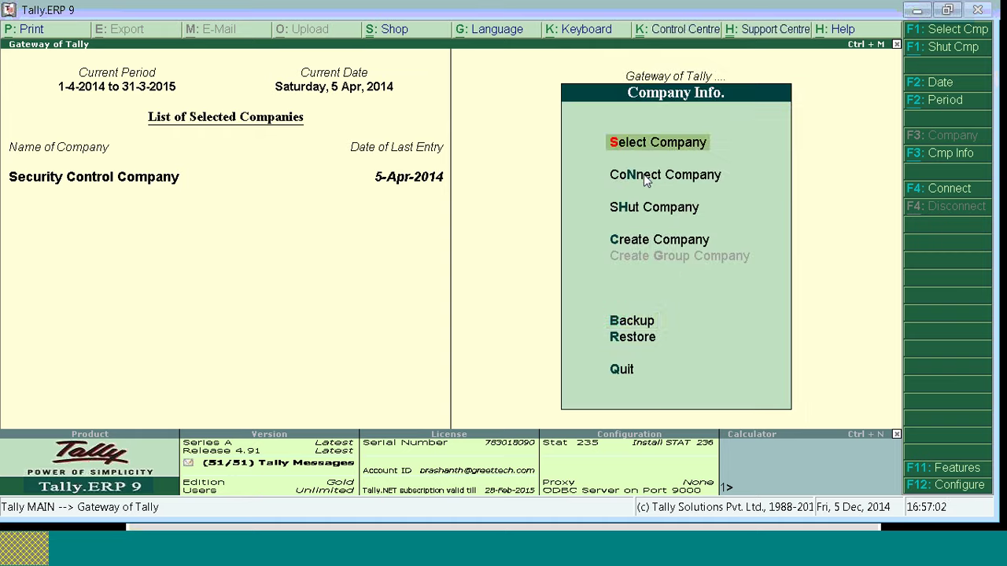
pyautogui.press('Down')
pyautogui.press('Down')
pyautogui.press('Down')
pyautogui.press('Down')
pyautogui.press('Up')
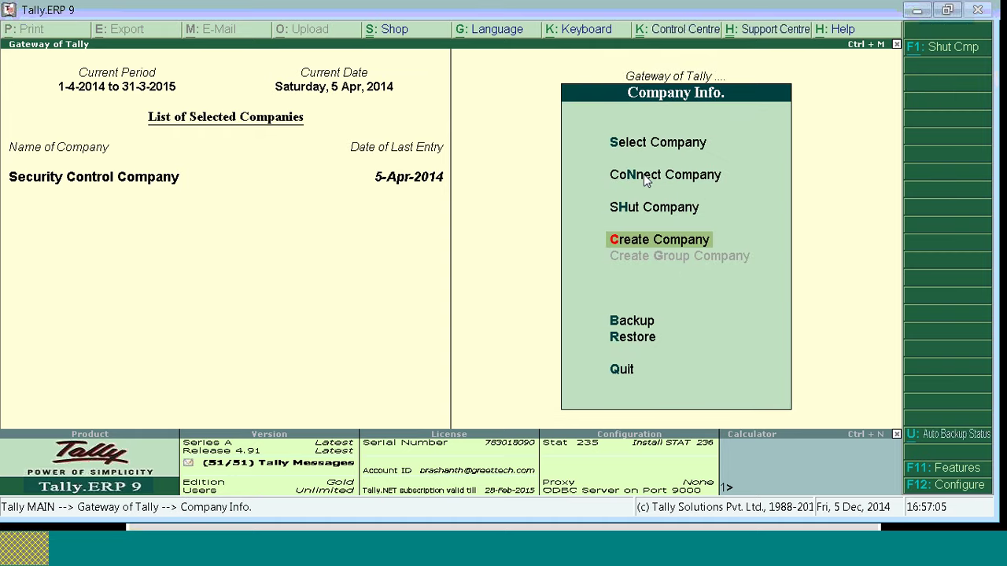
pyautogui.press('Return')
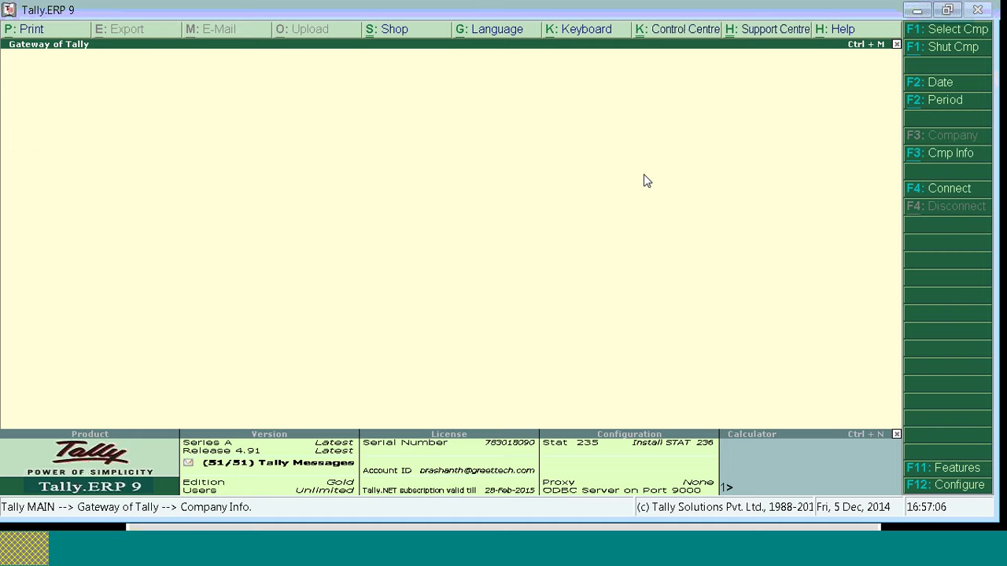
pyautogui.press('d')
pyautogui.press('d')
pyautogui.hotkey('alt', 'F2')
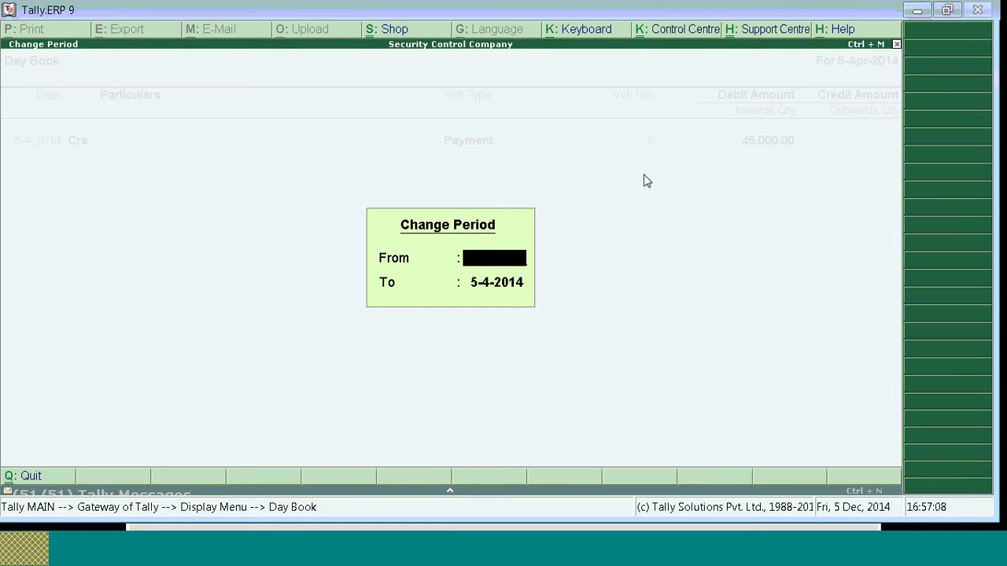
pyautogui.write('1-4-2014')
pyautogui.press('Return')
pyautogui.press('Return')
# Step: Delete the 1-Apr-2014 payment voucher, confirming Yes, leaving four vouchers
pyautogui.press('Return')
pyautogui.press('Escape')
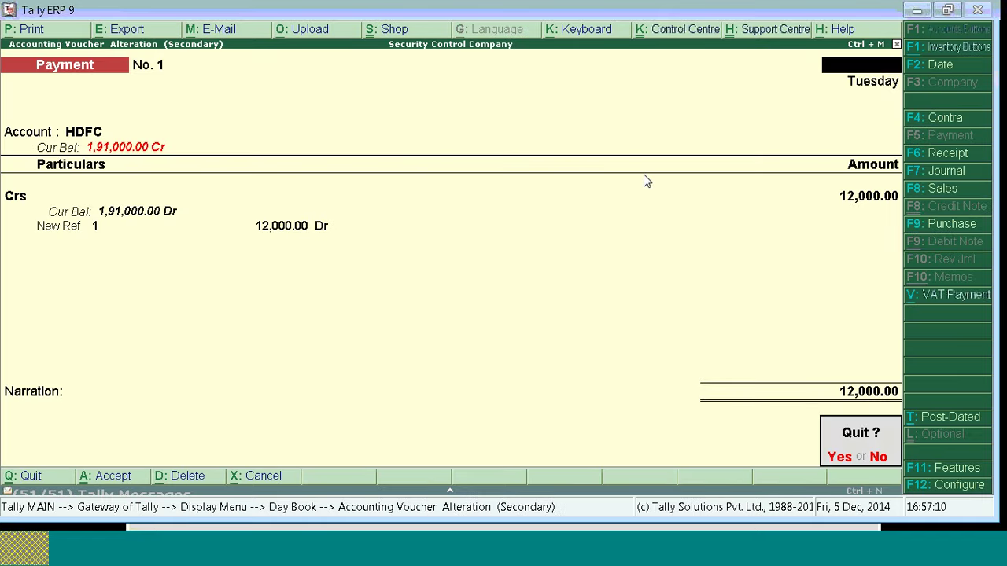
pyautogui.press('Return')
pyautogui.press('Return')
pyautogui.hotkey('alt', 'd')
pyautogui.press('y')
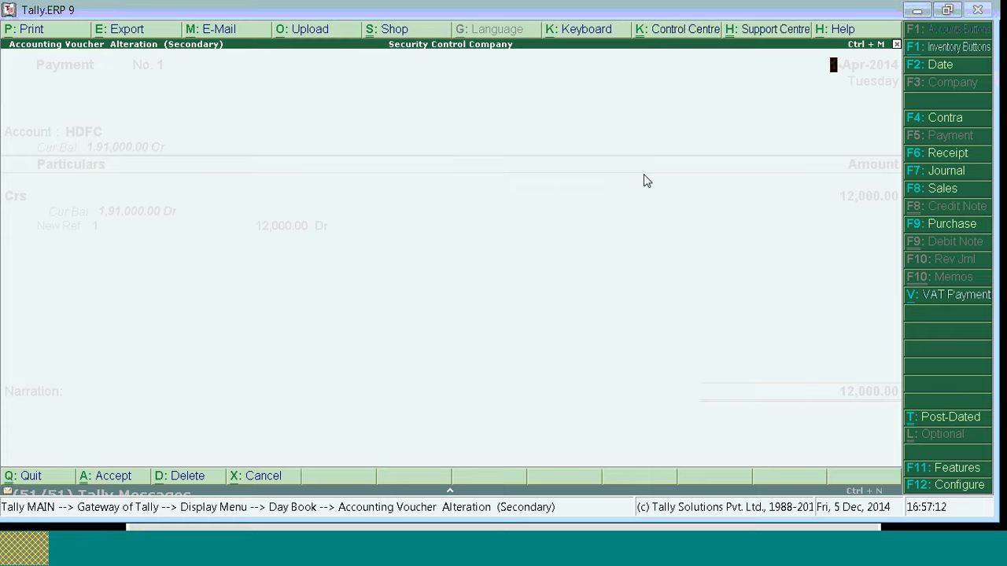
pyautogui.press('Down')
pyautogui.press('Down')
pyautogui.press('Up')
pyautogui.press('Up')
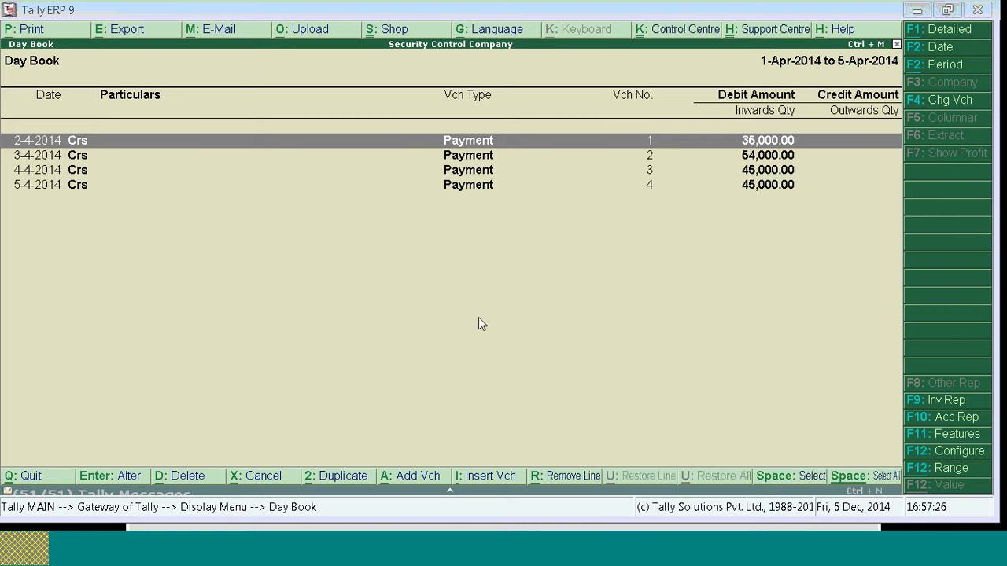
# Step: Change payment voucher 1's Crs amount to 44, then close the Day Book to the Gateway
pyautogui.press('Return')
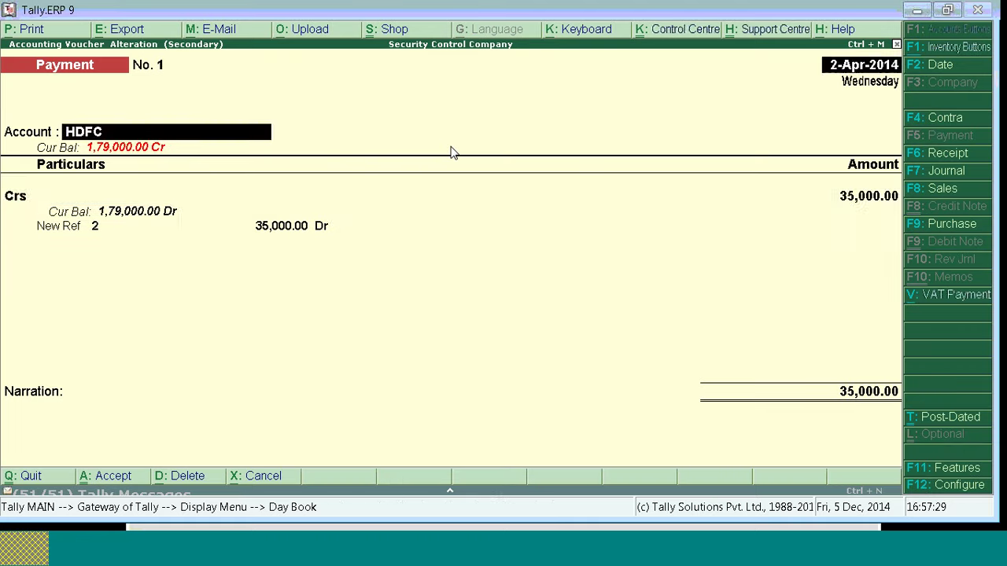
pyautogui.press('Return')
pyautogui.press('Return')
pyautogui.write('44')
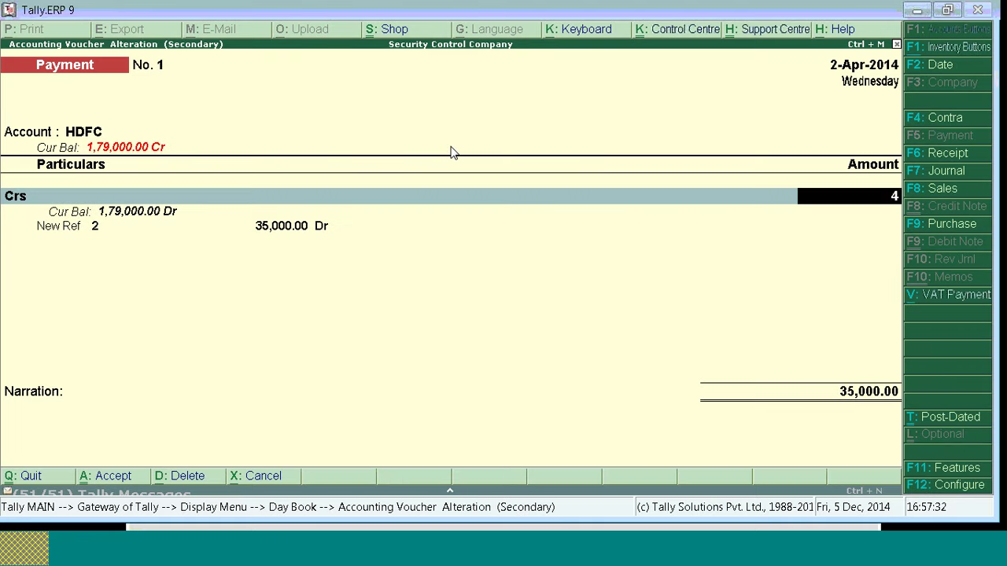
pyautogui.press('Return')
pyautogui.press('Return')
pyautogui.press('Return')
pyautogui.press('Return')
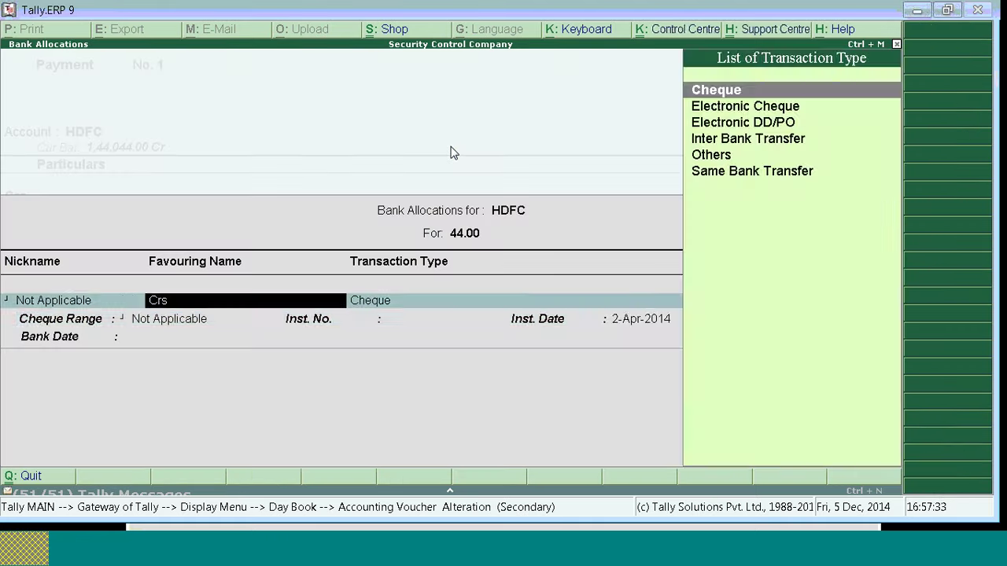
pyautogui.press('Return')
pyautogui.press('Return')
pyautogui.press('Return')
pyautogui.press('Return')
pyautogui.press('Return')
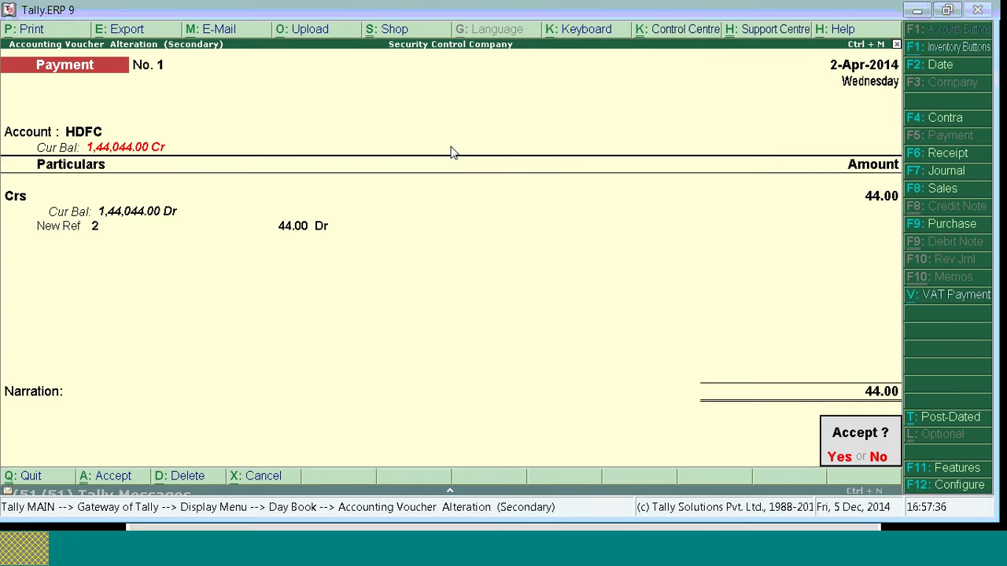
pyautogui.press('Return')
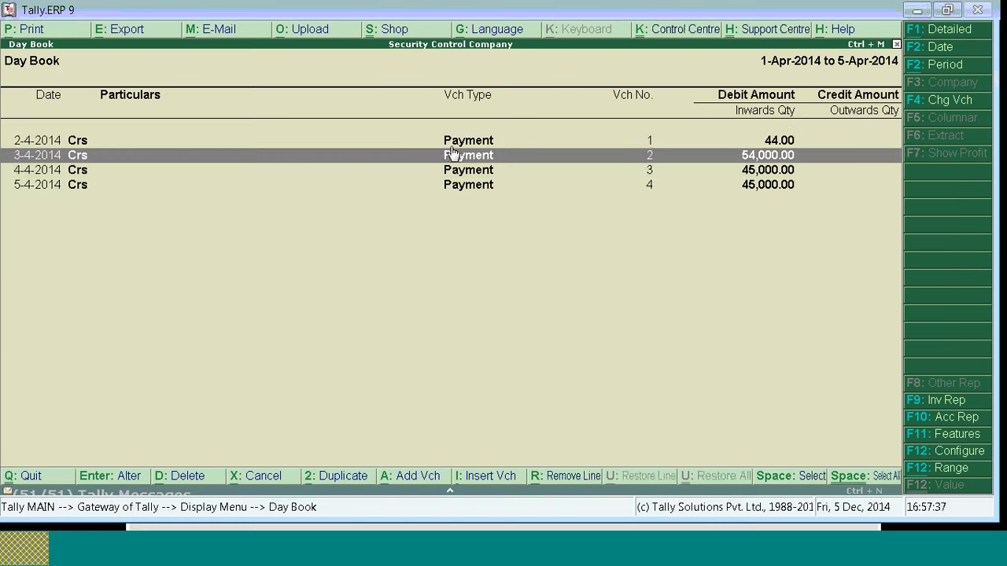
pyautogui.press('Down')
pyautogui.press('Down')
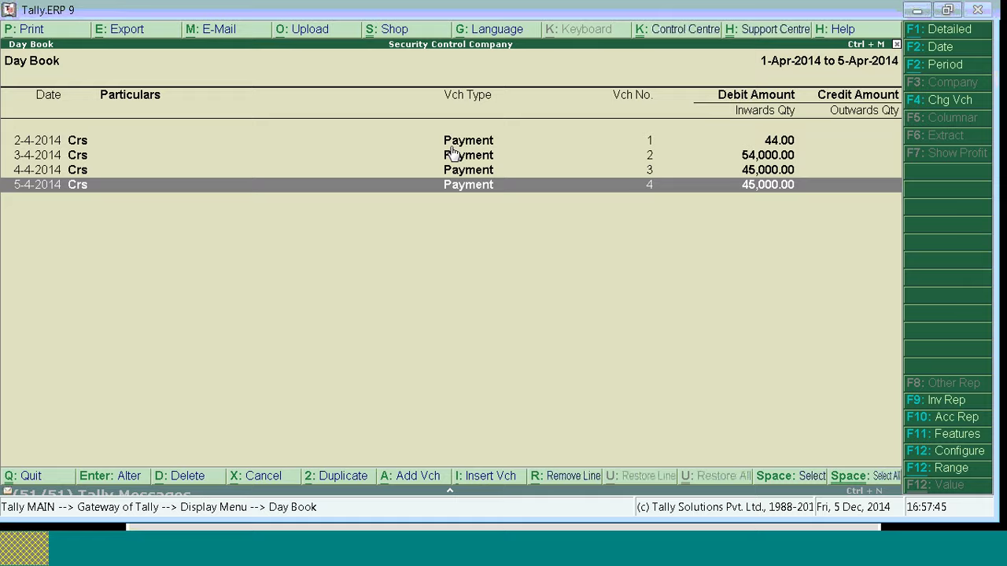
pyautogui.press('Escape')
pyautogui.press('Escape')
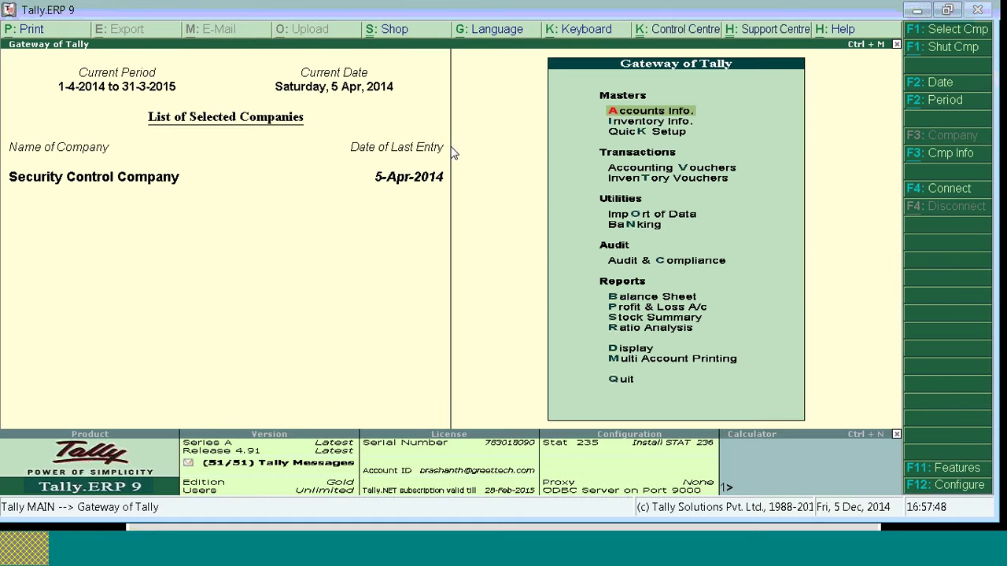
# Step: Shut Security Control Company, quit, and reload it under a different user name
pyautogui.hotkey('alt', 'F1')
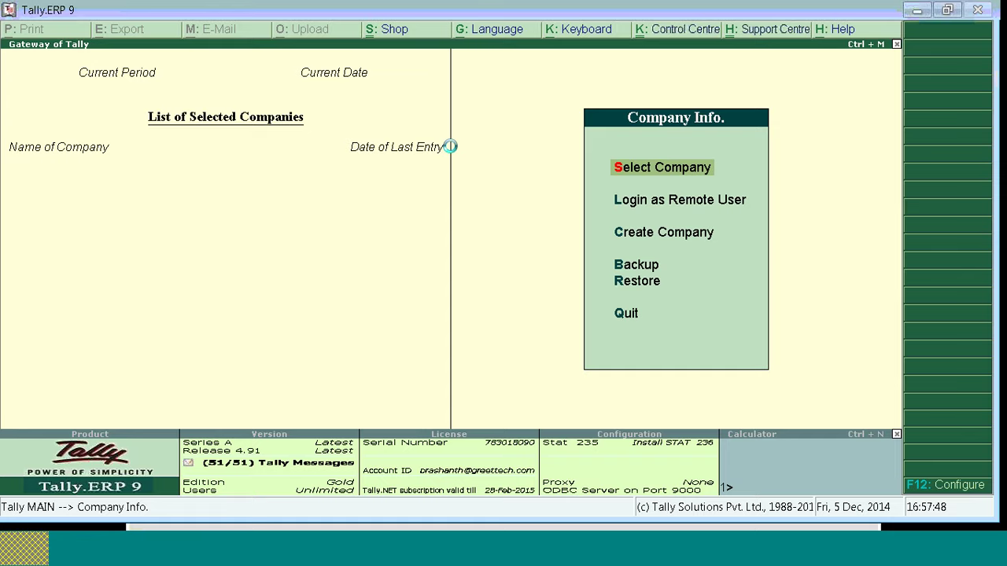
pyautogui.press('q')
pyautogui.write('Sec')
pyautogui.press('Return')
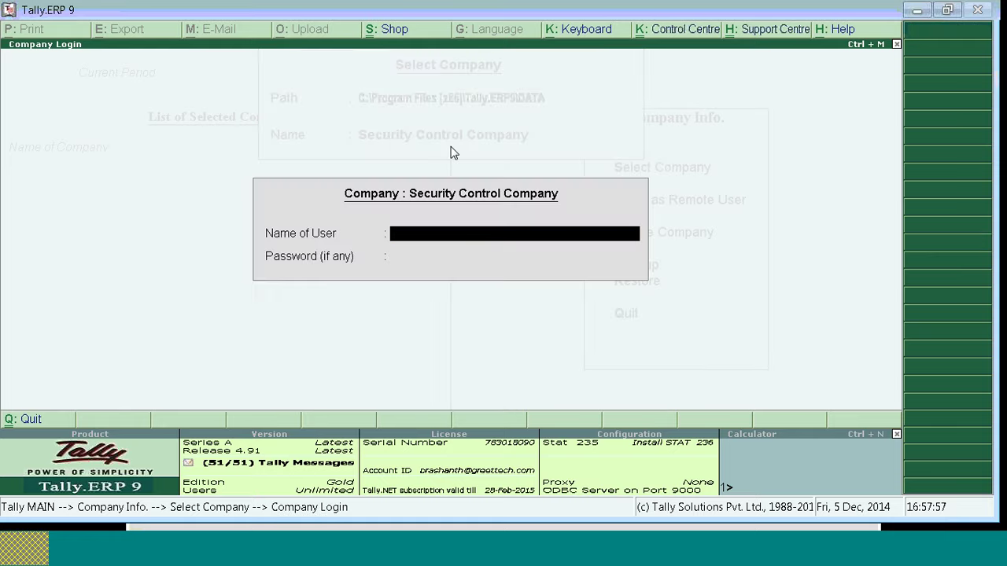
pyautogui.write('a')
pyautogui.press('Return')
pyautogui.press('Return')
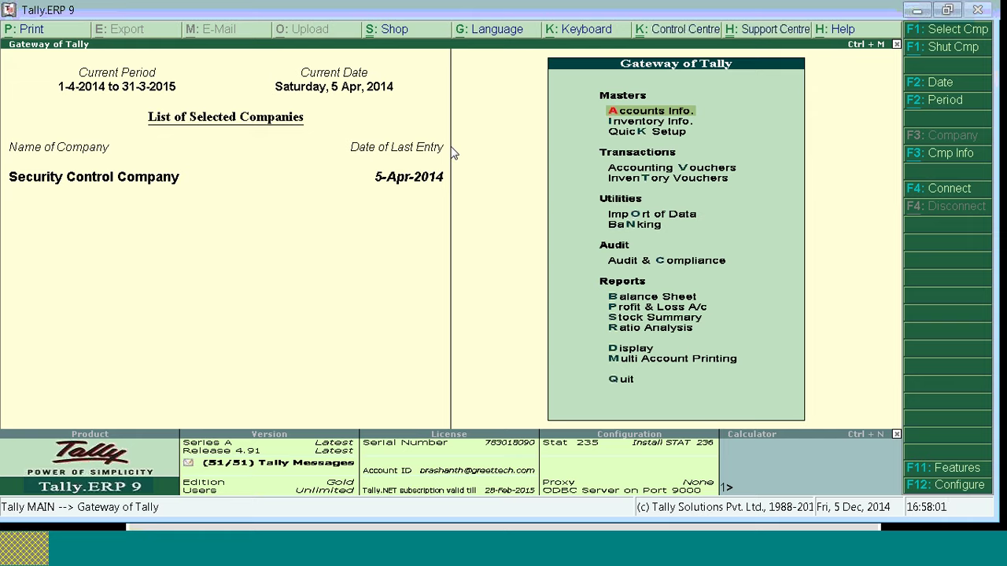
# Step: Through Company Info > Security Control, open Types of Security listing Data Entry 1, 2 and 3
pyautogui.hotkey('alt', 'F3')
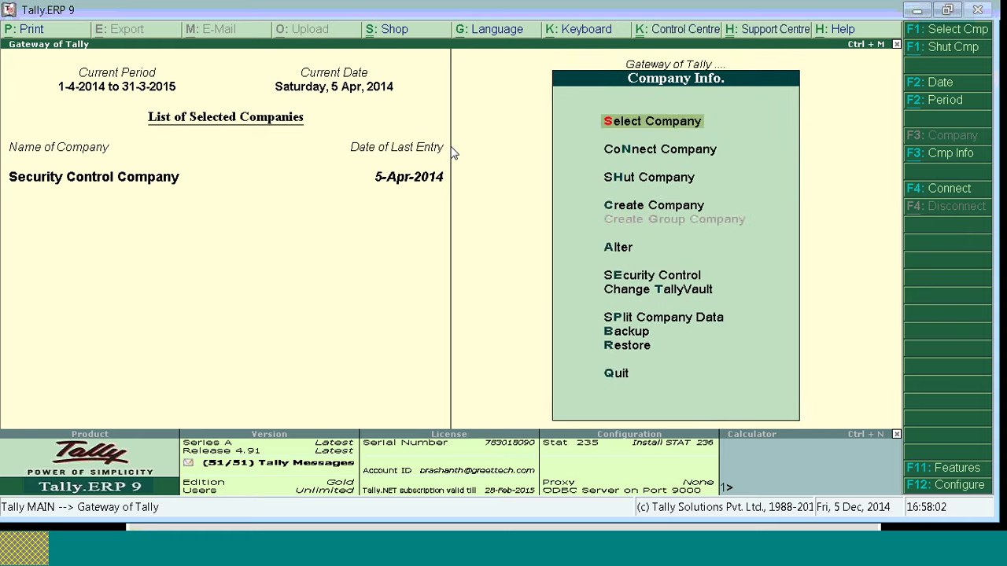
pyautogui.press('Down')
pyautogui.press('Down')
pyautogui.press('Down')
pyautogui.press('Down')
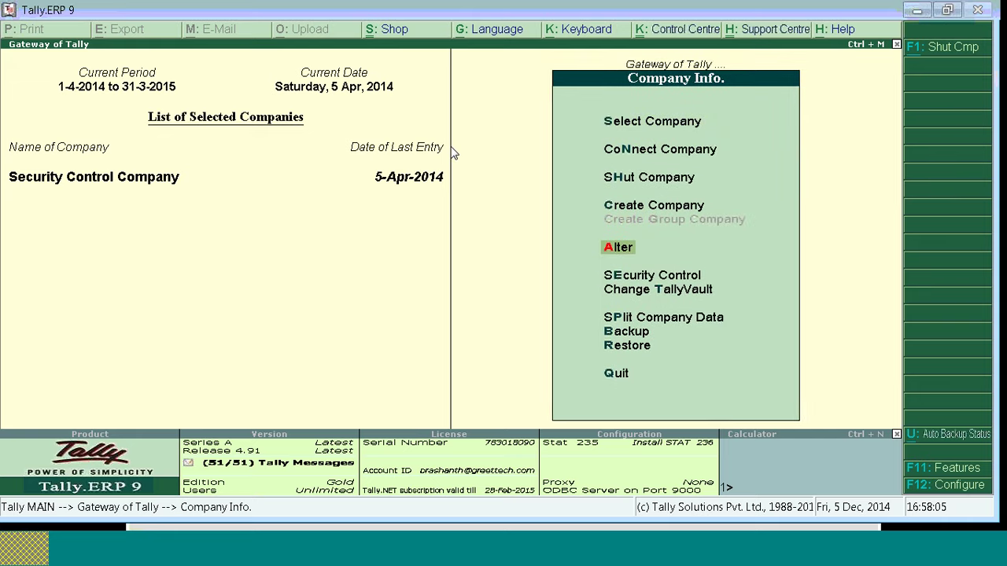
pyautogui.press('Down')
pyautogui.press('Up')
pyautogui.press('e')
pyautogui.press('Down')
pyautogui.press('Down')
pyautogui.press('t')
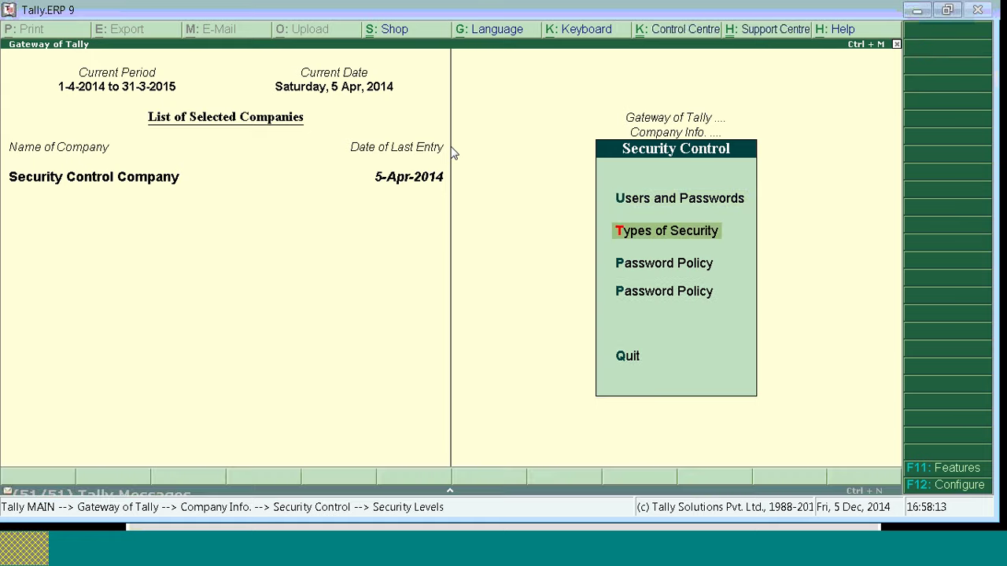
pyautogui.press('Down')
pyautogui.press('Down')
pyautogui.press('Down')
pyautogui.press('Down')
pyautogui.press('Down')
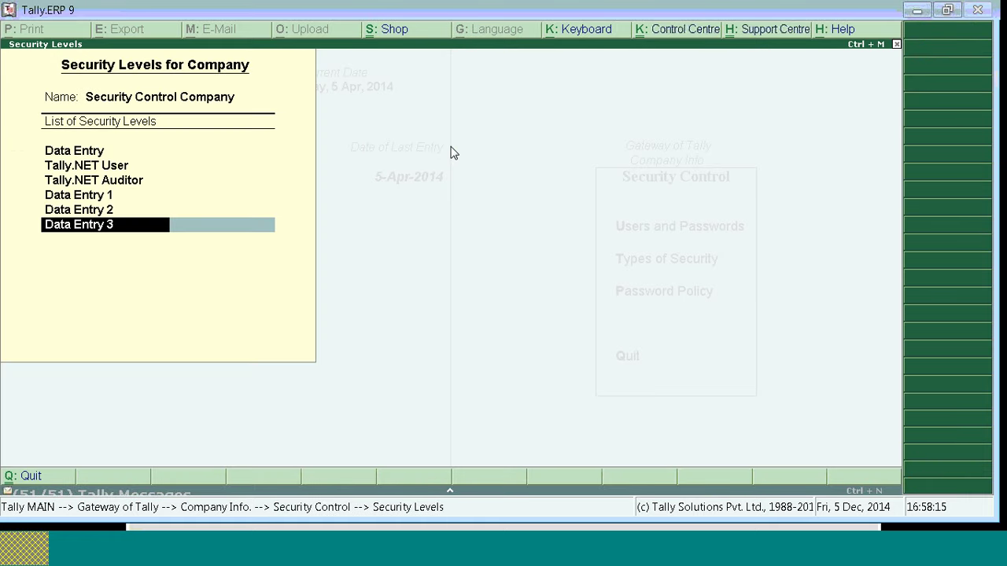
pyautogui.press('Return')
pyautogui.press('Return')
pyautogui.press('Return')
pyautogui.press('Return')
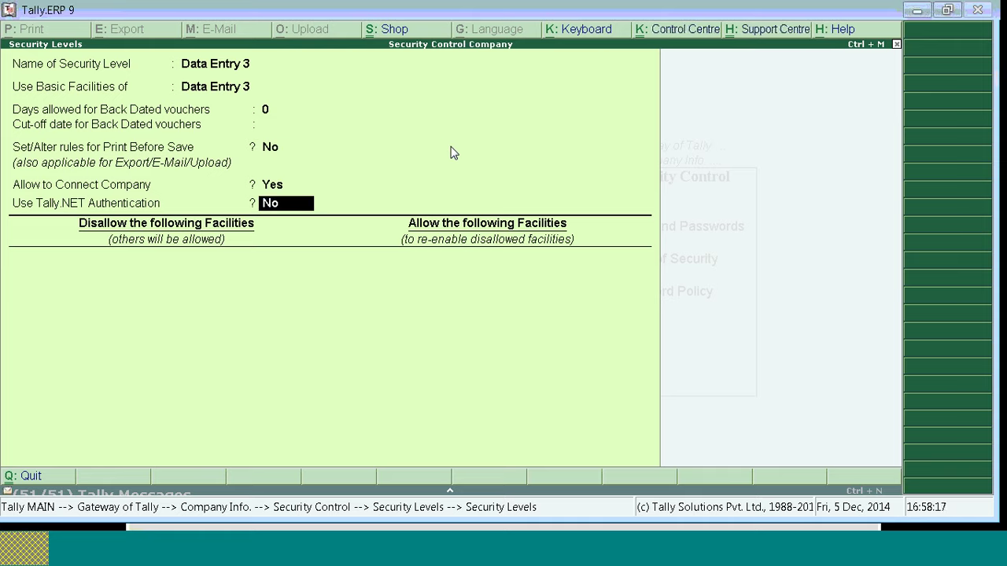
pyautogui.press('Return')
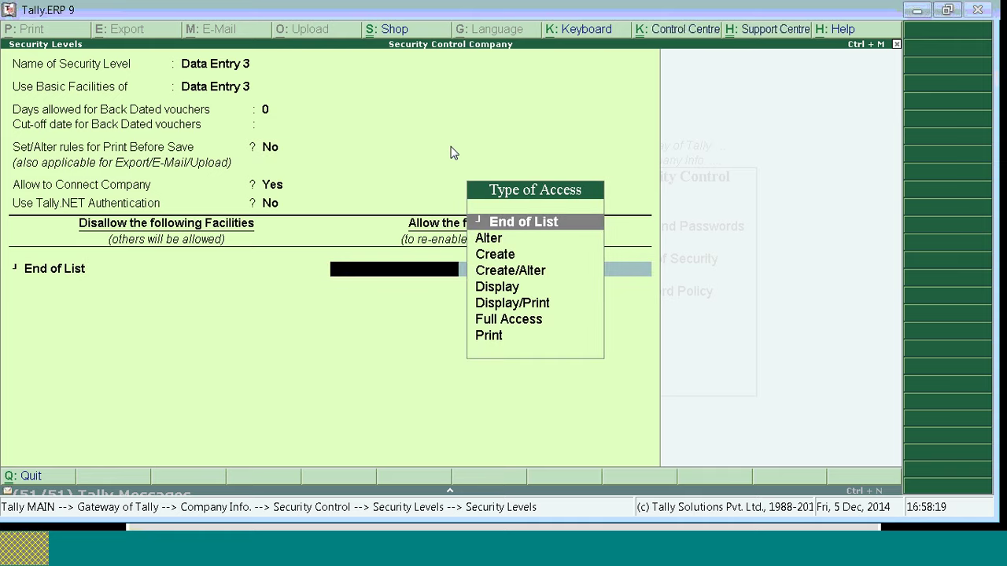
pyautogui.press('Down')
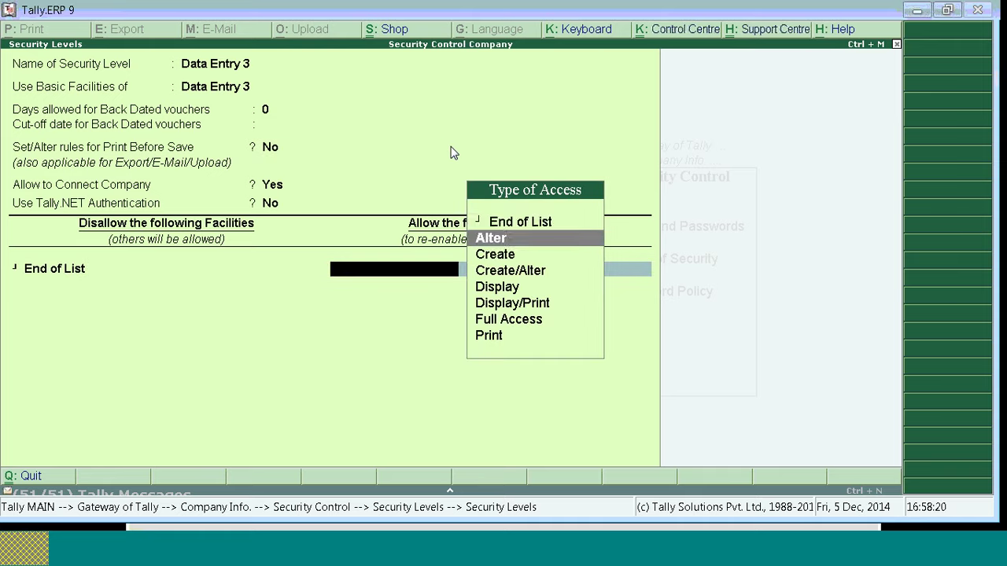
pyautogui.press('Down')
pyautogui.press('Down')
pyautogui.press('Down')
pyautogui.press('Up')
pyautogui.press('Up')
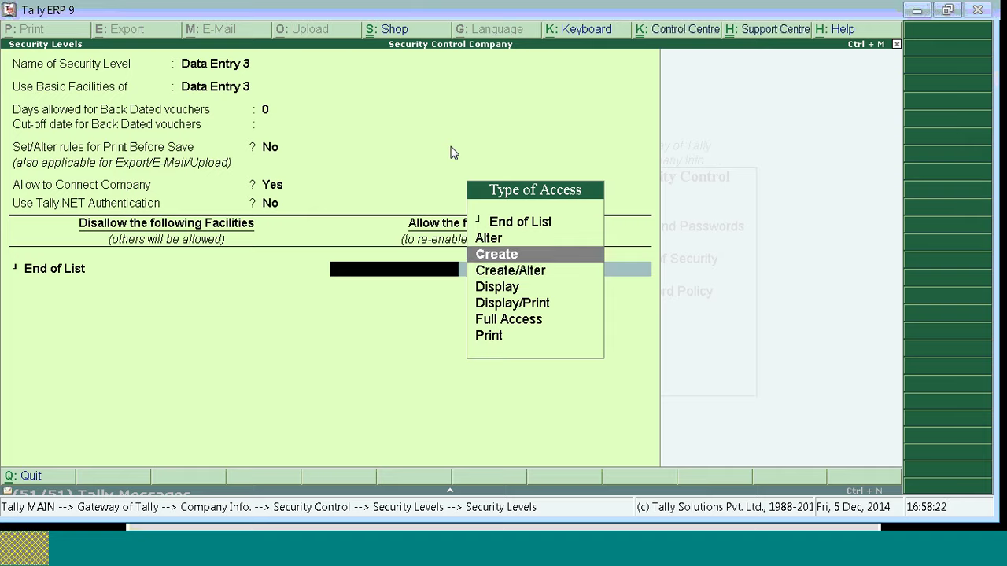
pyautogui.press('BackSpace')
pyautogui.press('BackSpace')
pyautogui.press('Escape')
pyautogui.press('Escape')
pyautogui.press('Return')
pyautogui.press('Return')
# Step: Give Data Entry 2 Create access to Purchase vouchers and accept the form
pyautogui.press('Return')
pyautogui.press('Return')
pyautogui.press('Return')
pyautogui.press('Return')
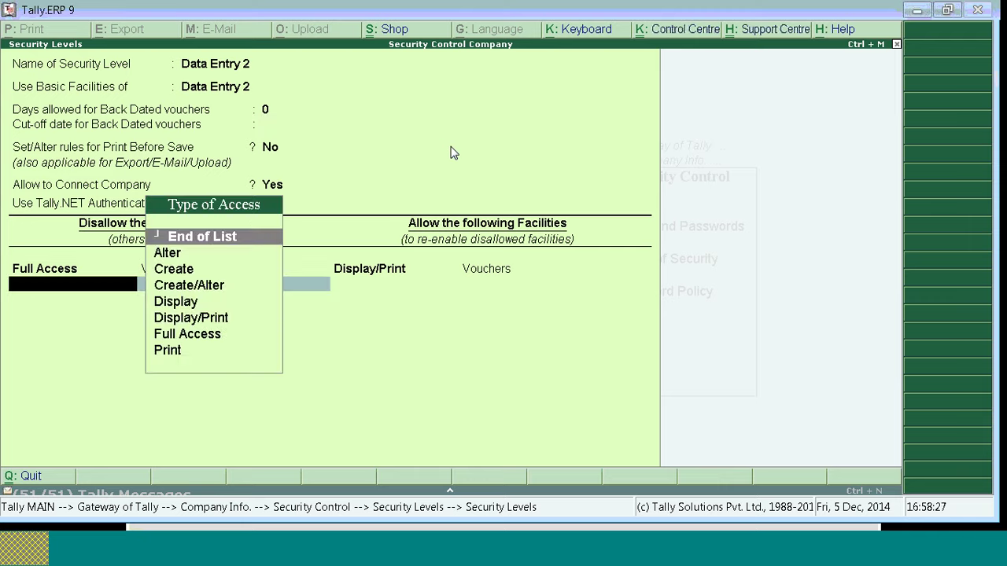
pyautogui.press('Return')
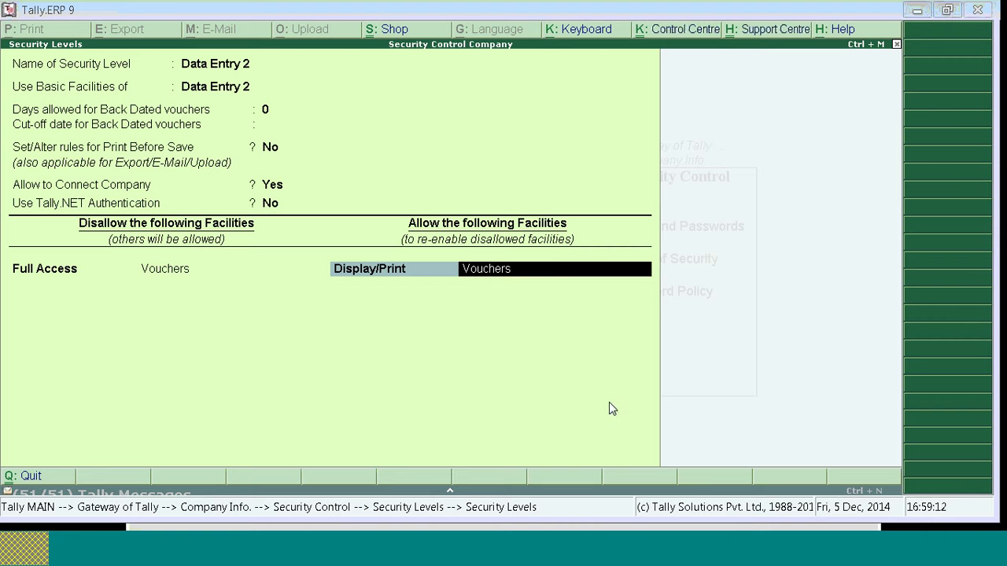
pyautogui.click(440, 277)
pyautogui.press('Up')
pyautogui.press('Up')
pyautogui.press('Up')
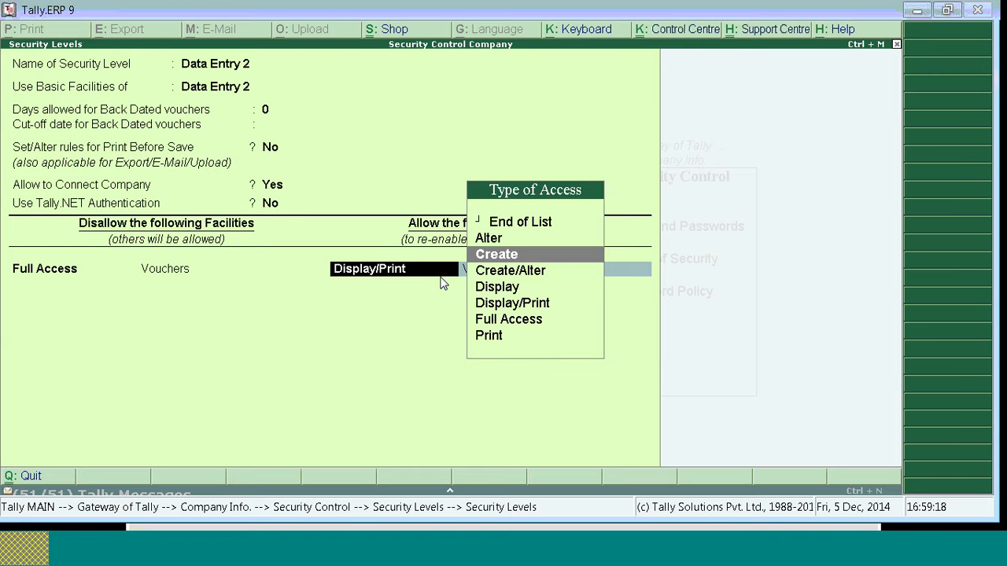
pyautogui.press('Return')
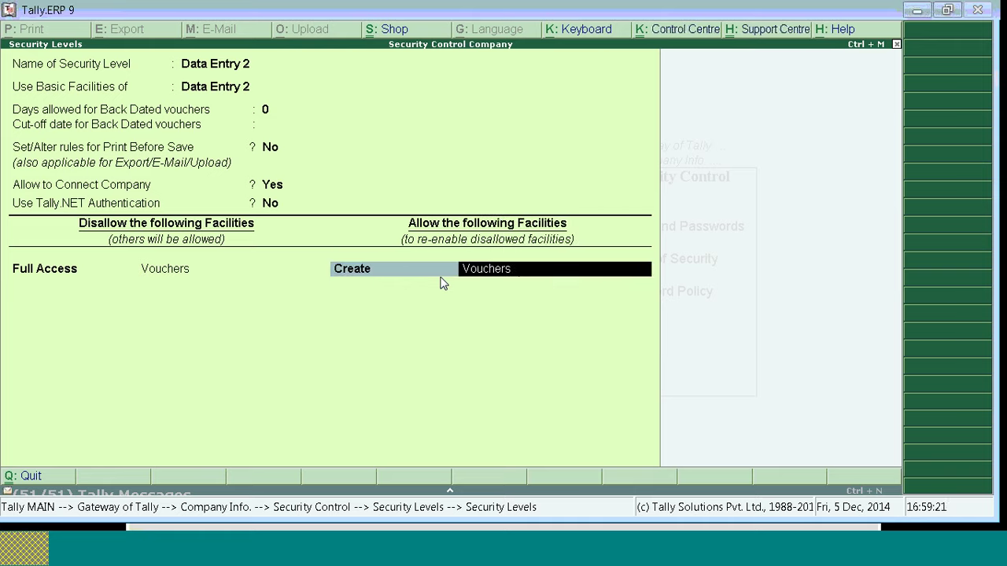
pyautogui.write('Pu')
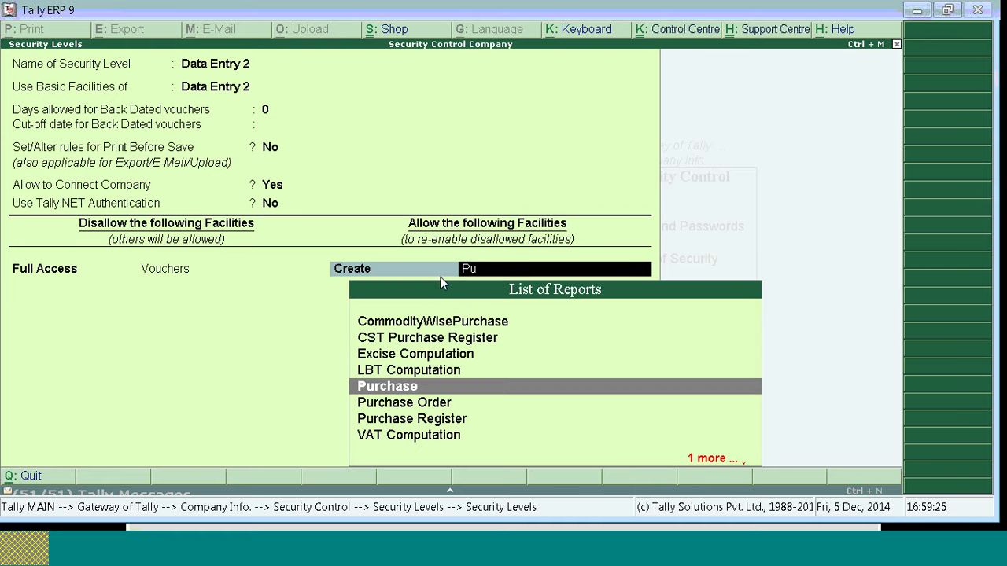
pyautogui.write('rchase')
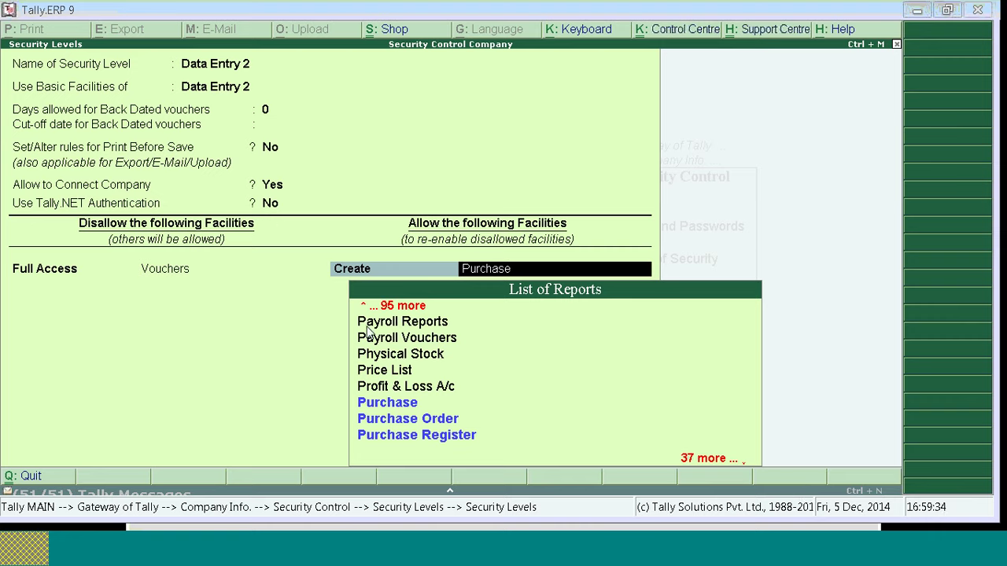
pyautogui.click(394, 405)
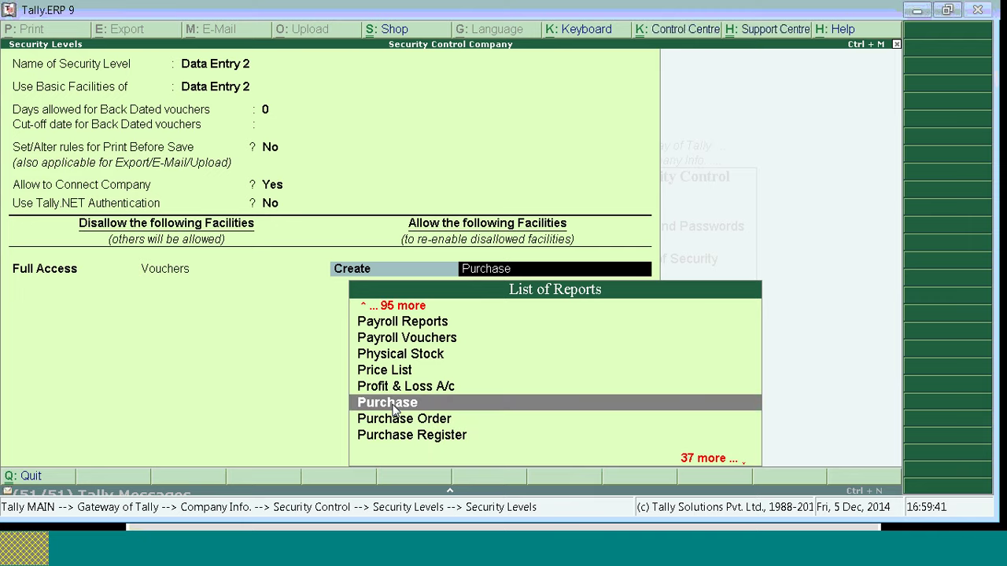
pyautogui.click(393, 407)
pyautogui.press('Return')
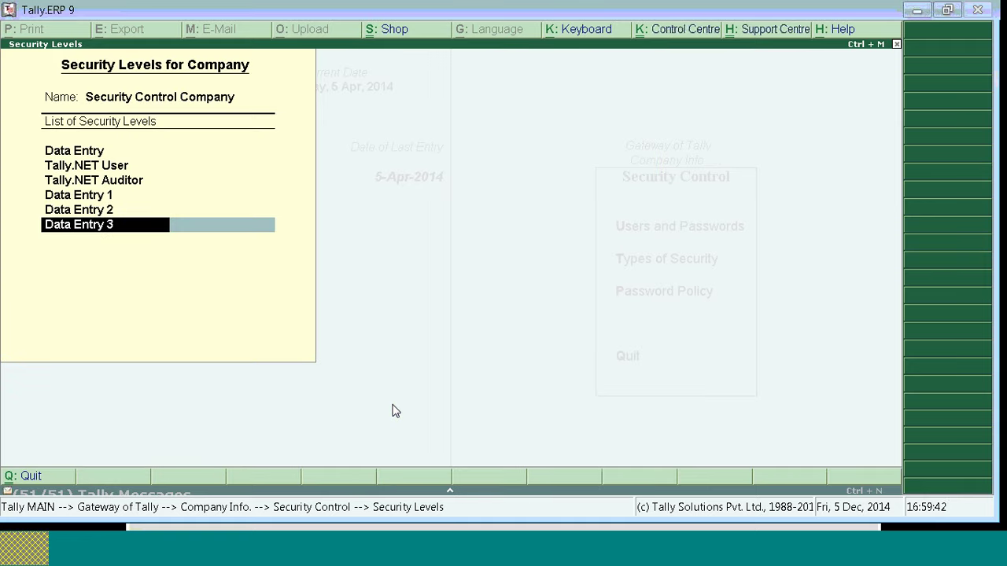
# Step: Shut and reload Security Control Company, logging in as the restricted user without a password
pyautogui.press('Escape')
pyautogui.press('Escape')
pyautogui.press('Escape')
pyautogui.press('Escape')
pyautogui.press('Escape')
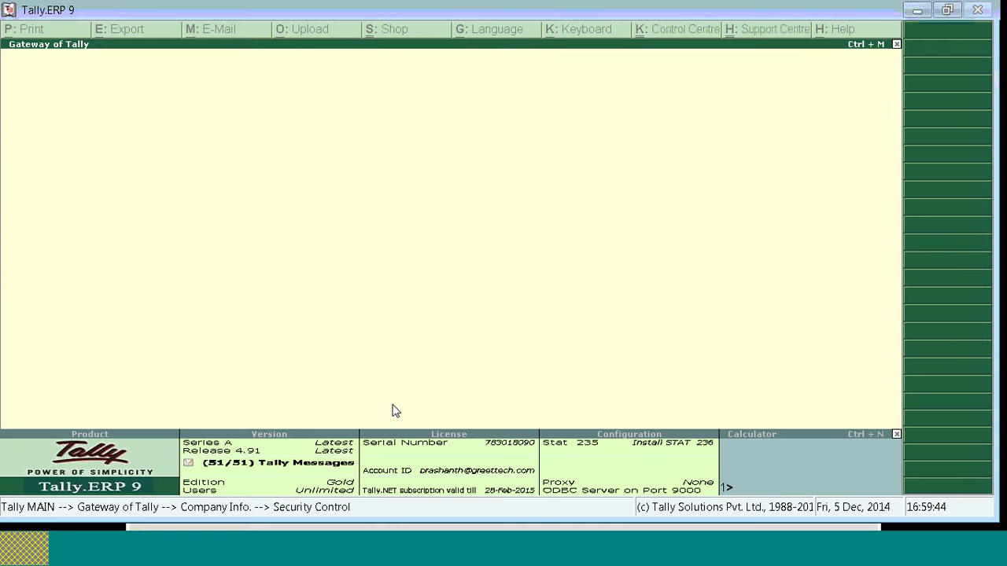
pyautogui.hotkey('alt', 'F1')
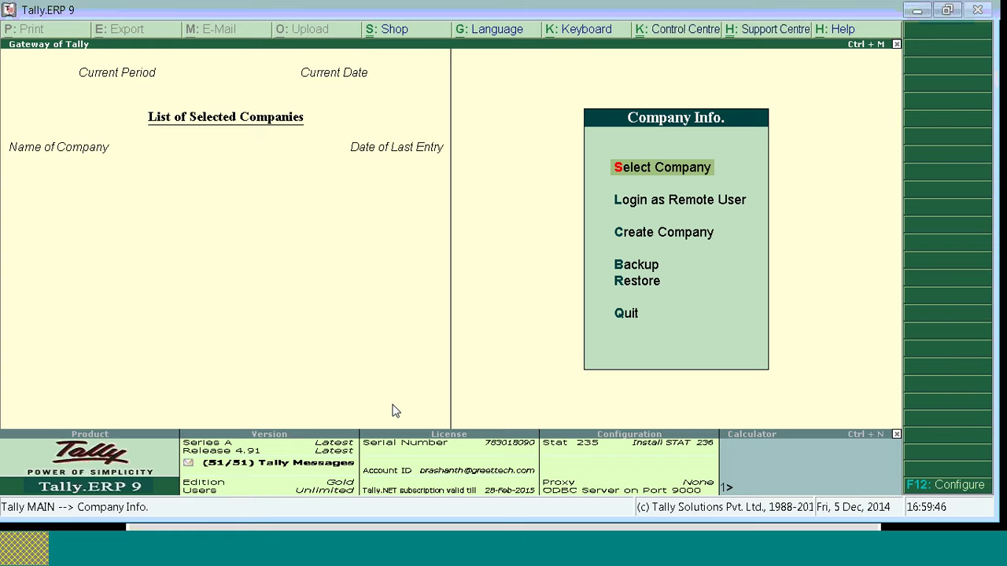
pyautogui.press('q')
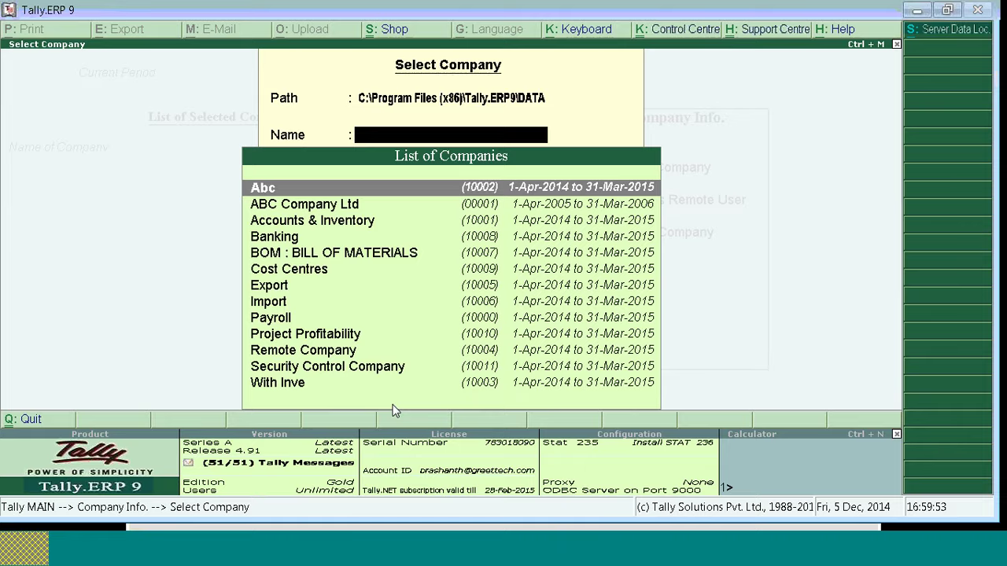
pyautogui.write('Sec')
pyautogui.press('Return')
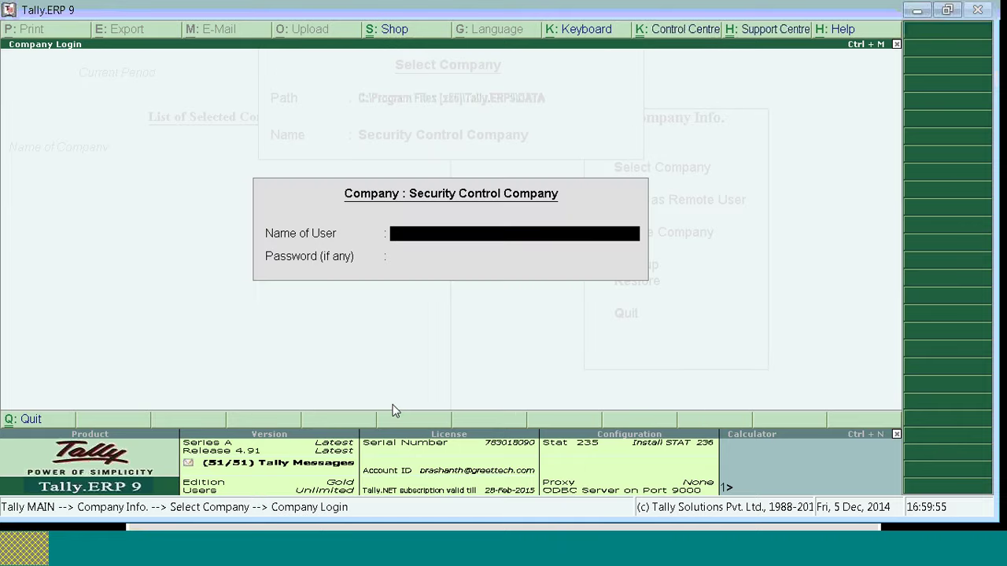
pyautogui.write('d')
pyautogui.press('Return')
pyautogui.press('Return')
pyautogui.press('Down')
pyautogui.press('Down')
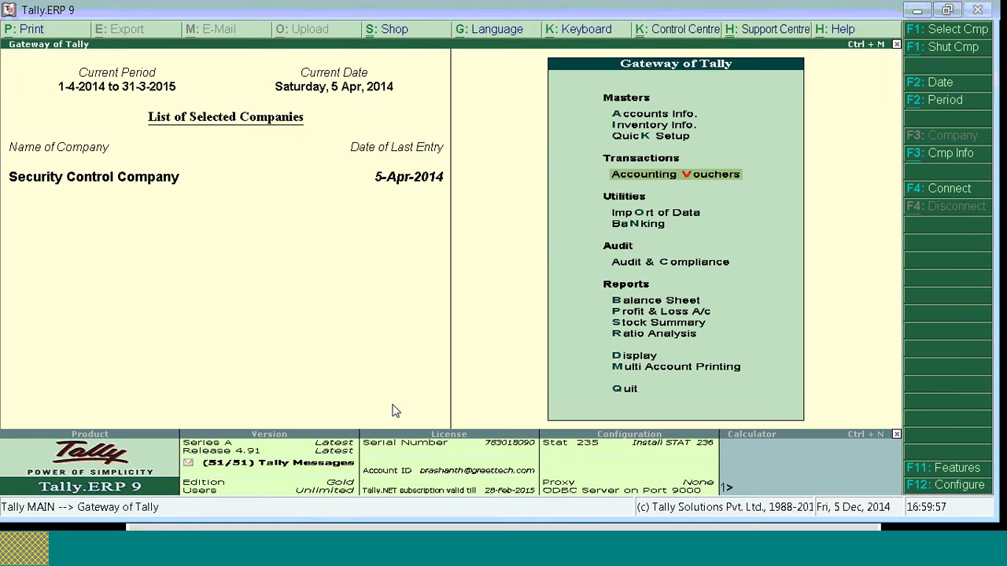
pyautogui.press('Return')
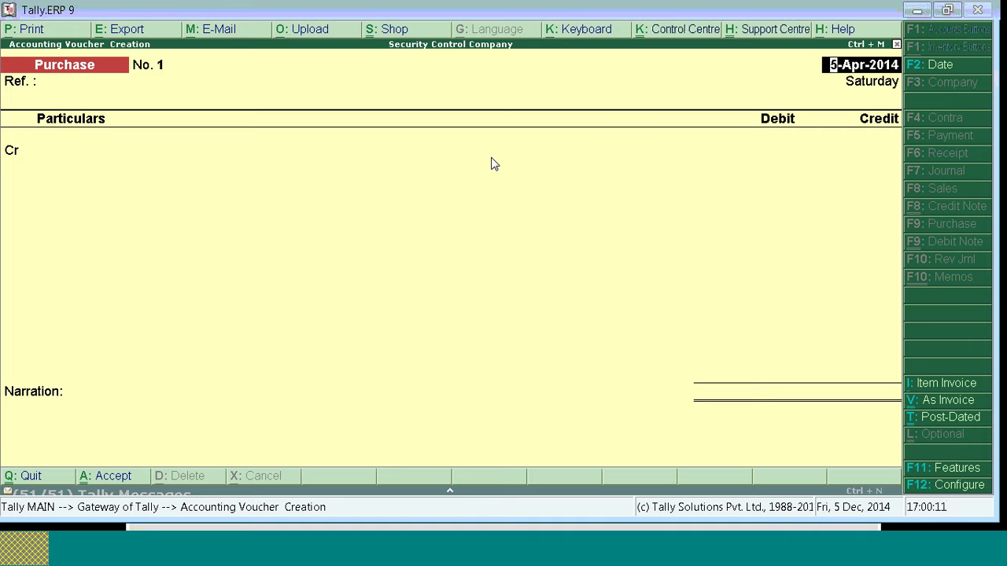
# Step: Start an item-invoice purchase voucher with Crs as the supplier party
pyautogui.hotkey('ctrl', 'v')
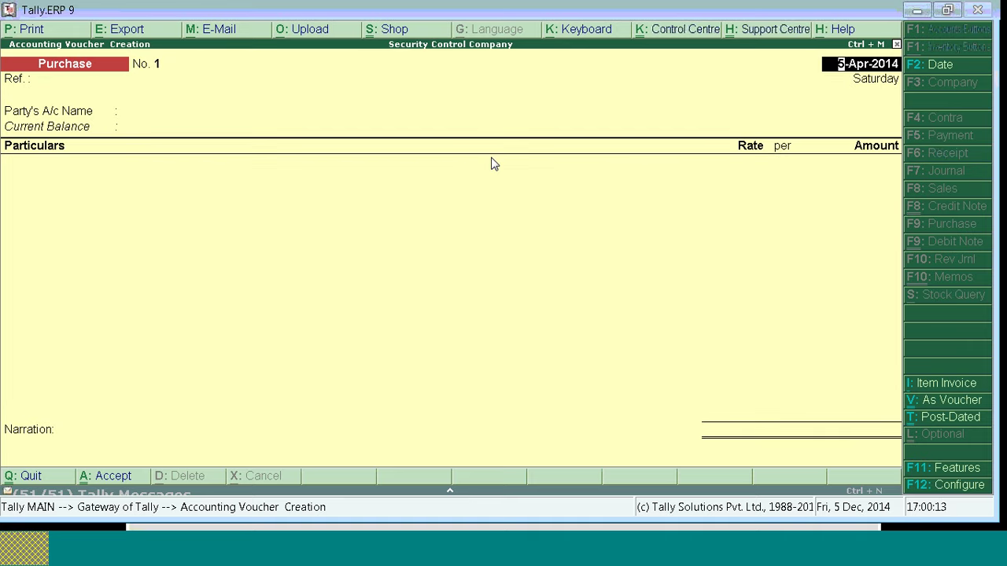
pyautogui.hotkey('alt', 'i')
pyautogui.press('Return')
pyautogui.press('Return')
pyautogui.press('Down')
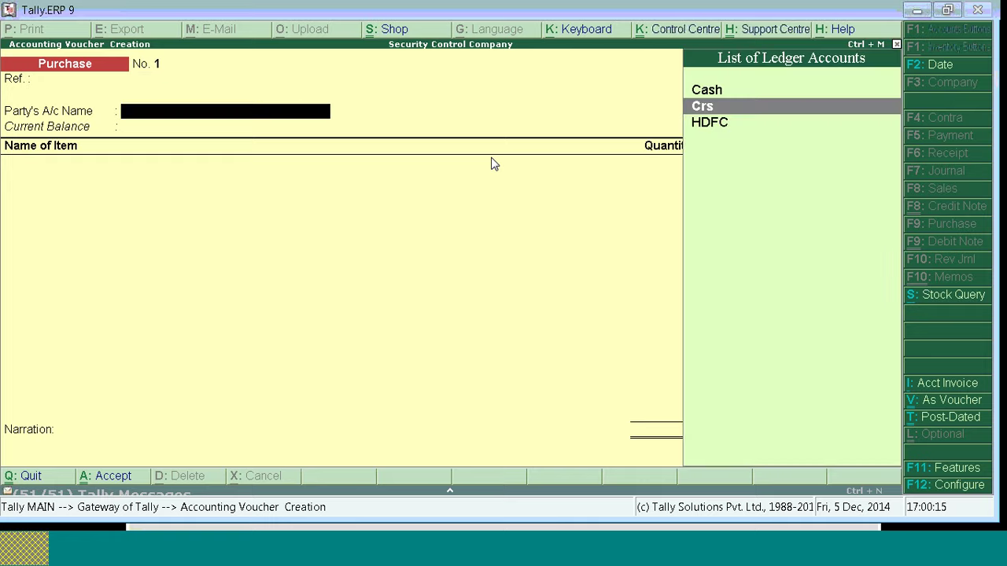
pyautogui.press('Return')
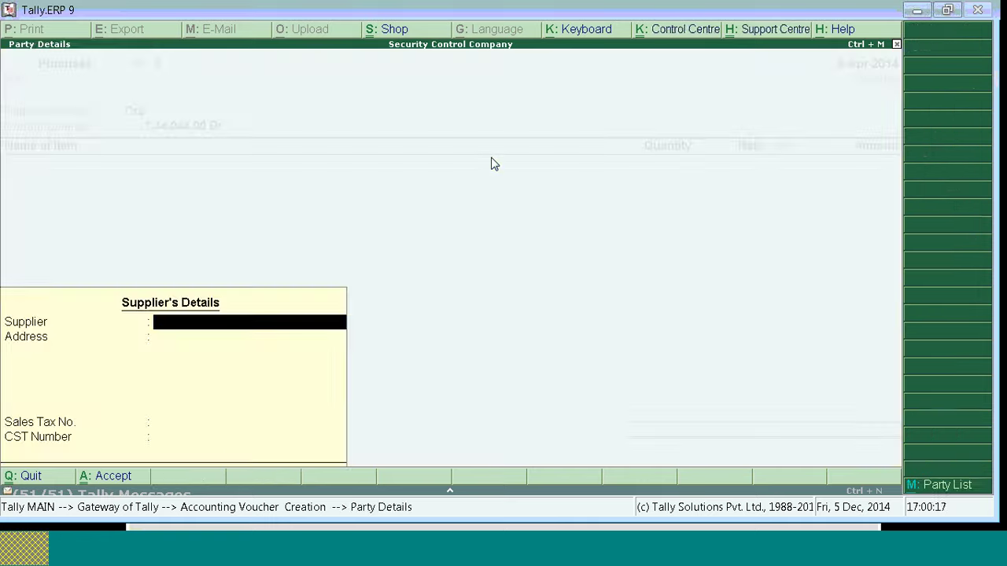
# Step: Create stock item 'Item' with new unit nos (Numbers, 2 decimal places)
pyautogui.press('Return')
pyautogui.hotkey('alt', 'c')
pyautogui.write('Item')
pyautogui.press('Return')
pyautogui.press('Return')
pyautogui.press('Return')
pyautogui.hotkey('alt', 'c')
pyautogui.write('n')
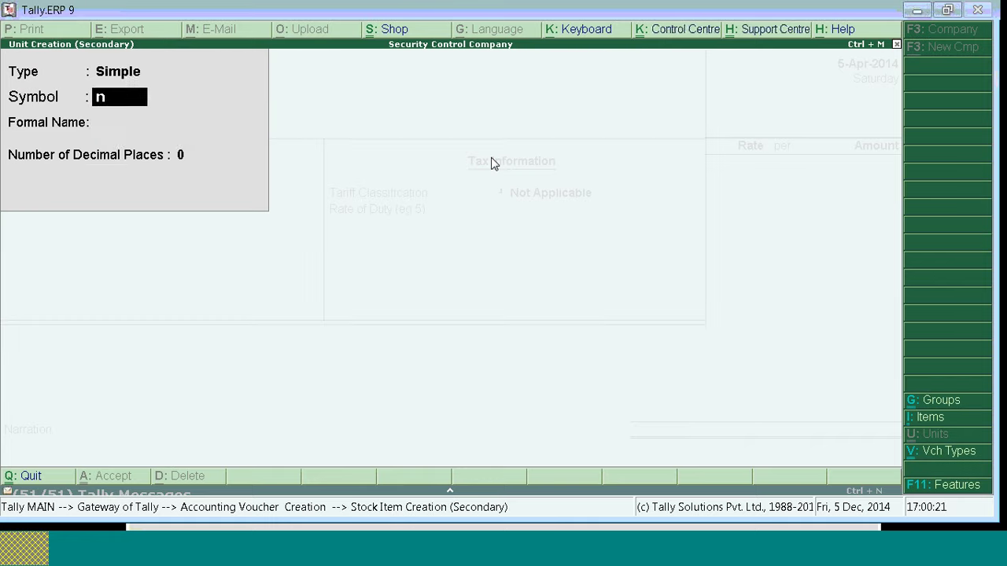
pyautogui.write('os')
pyautogui.press('Return')
pyautogui.write('Numbers')
pyautogui.press('Return')
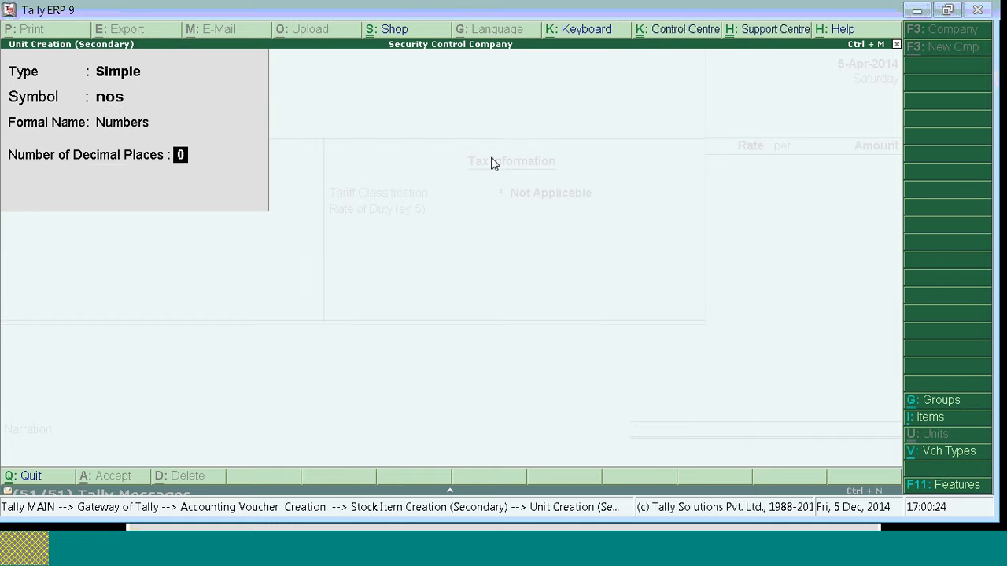
pyautogui.write('2')
pyautogui.hotkey('ctrl', 'a')
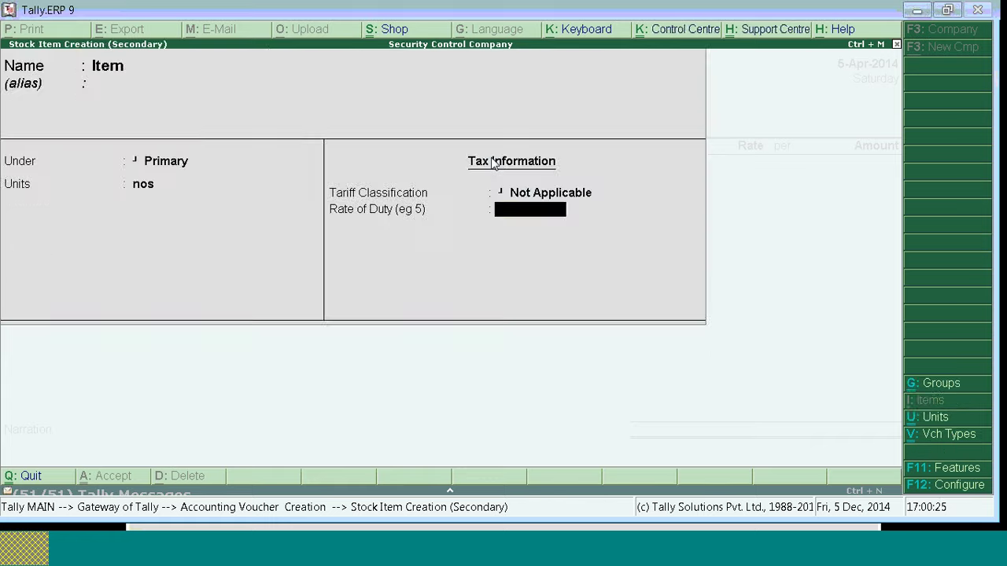
pyautogui.hotkey('ctrl', 'a')
# Step: Enter 100 nos of Item at rate 200, totalling 20,000.00
pyautogui.write('100')
pyautogui.press('Return')
pyautogui.write('2')
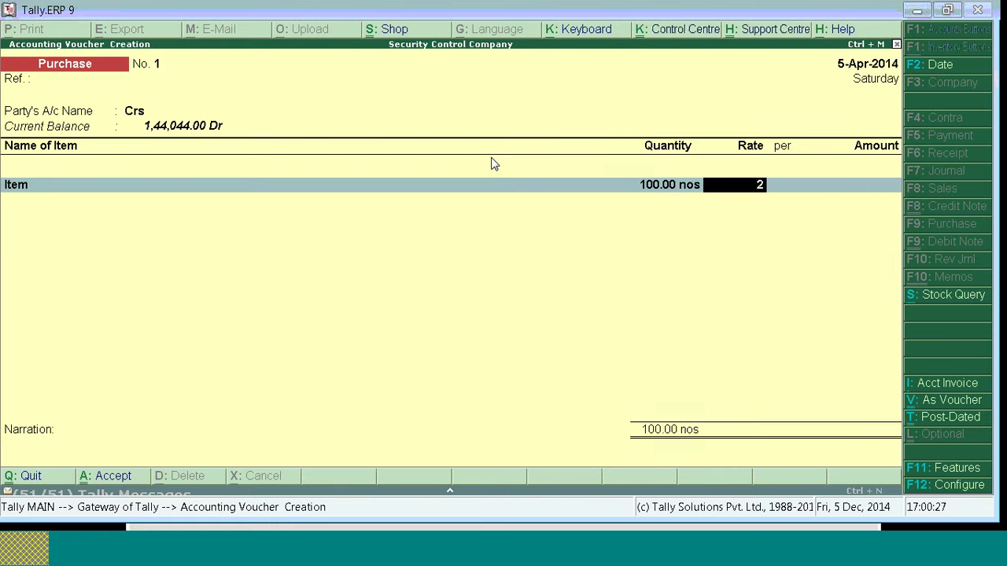
pyautogui.write('00')
pyautogui.press('Return')
pyautogui.press('Return')
pyautogui.press('Return')
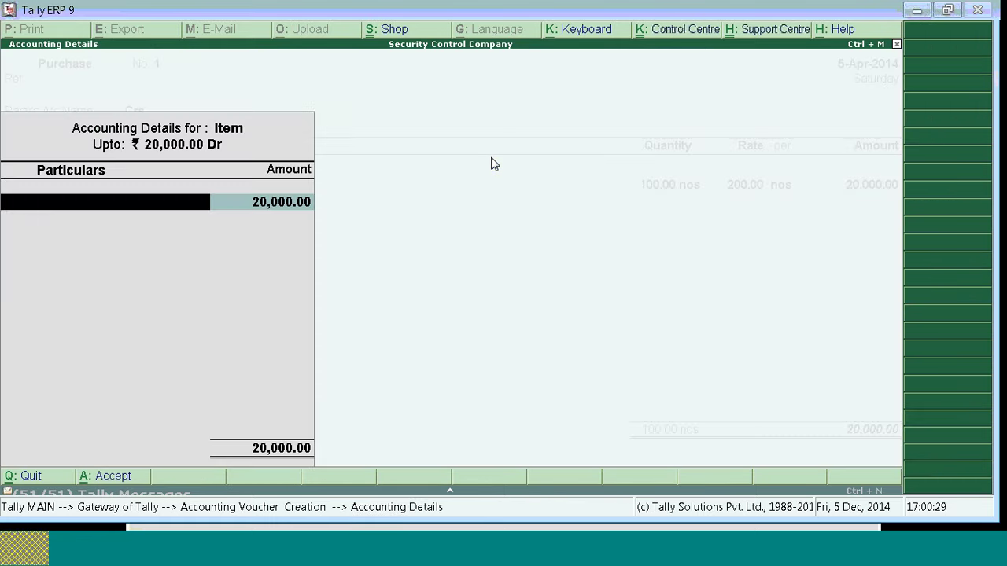
pyautogui.hotkey('alt', 'c')
pyautogui.write('Pur')
# Step: Create ledger Pur under Purchase Accounts, accept the voucher and quit to the gateway
pyautogui.press('Return')
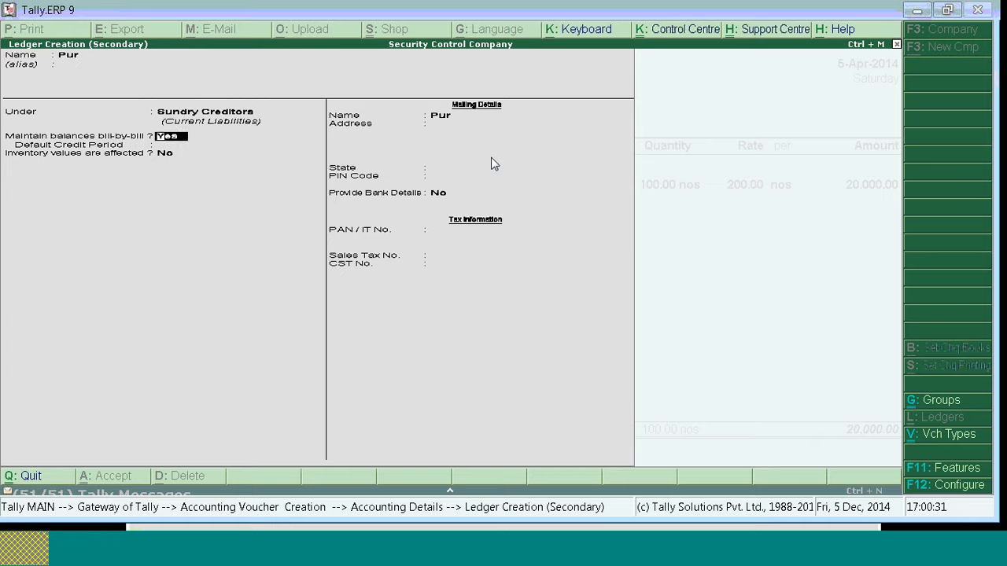
pyautogui.write('Pur')
pyautogui.press('Return')
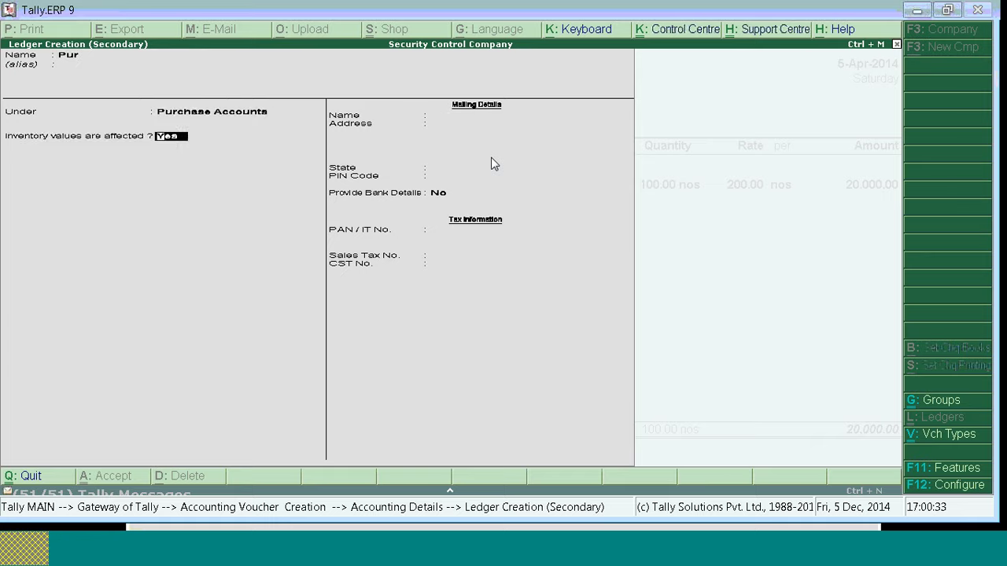
pyautogui.hotkey('ctrl', 'a')
pyautogui.press('Return')
pyautogui.press('Return')
pyautogui.press('Return')
pyautogui.hotkey('ctrl', 'a')
pyautogui.hotkey('ctrl', 'a')
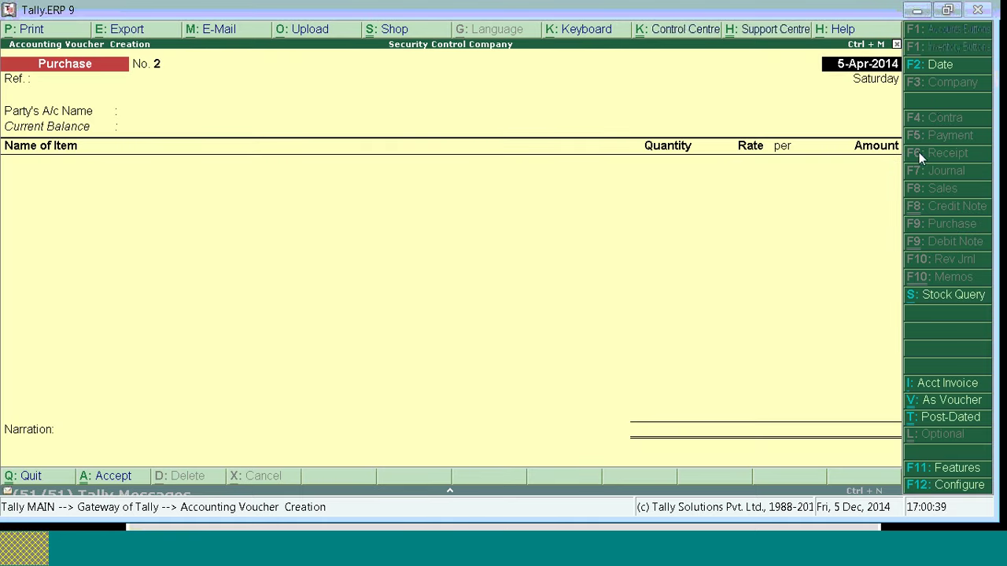
pyautogui.press('Escape')
pyautogui.press('y')
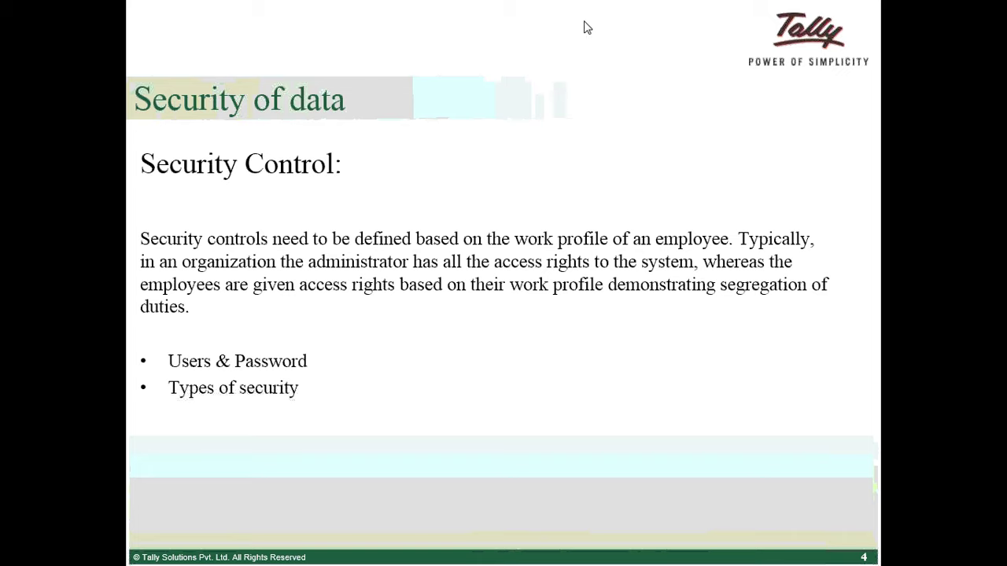
# Step: Return from the 'Security of data' slide to Tally.ERP 9
pyautogui.hotkey('alt', 'Tab')
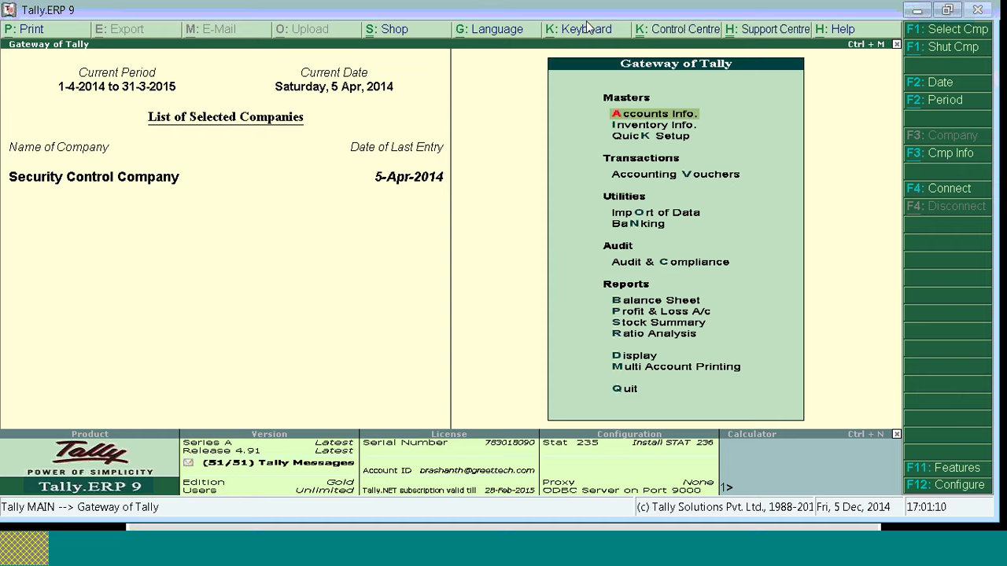
# Step: Reselect Security Control Company and log in to load it
pyautogui.hotkey('alt', 'F3')
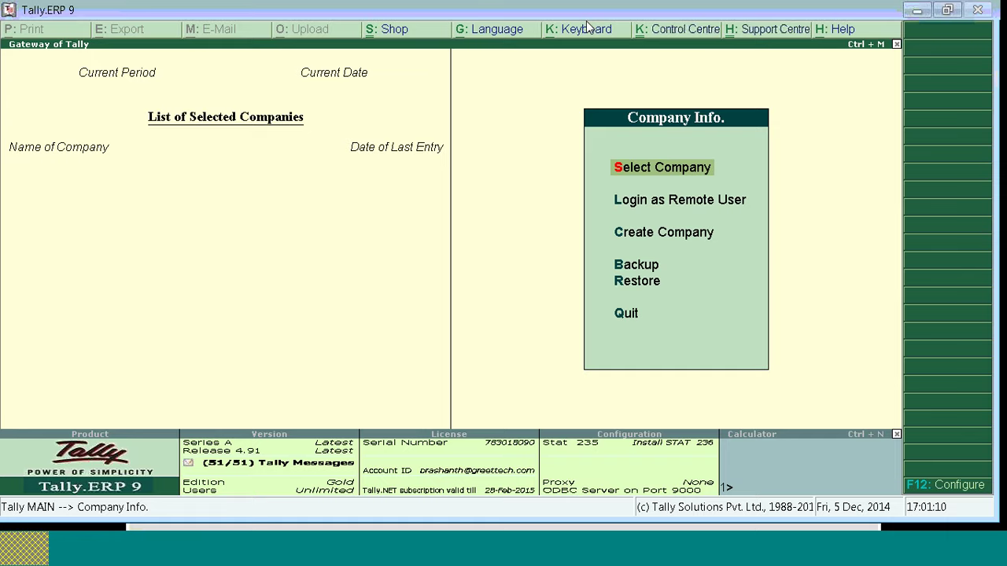
pyautogui.hotkey('alt', 'Tab')
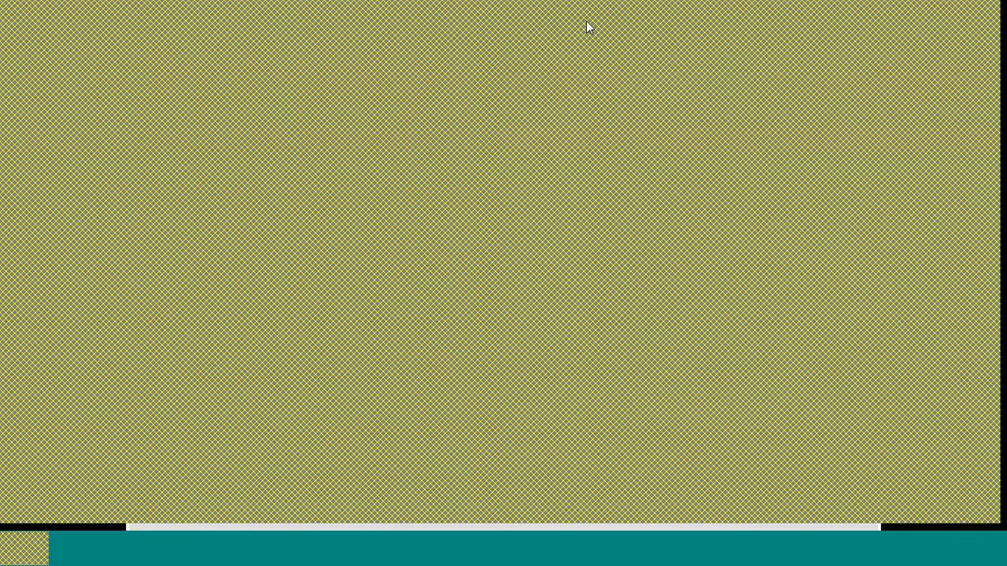
pyautogui.hotkey('alt', 'Tab')
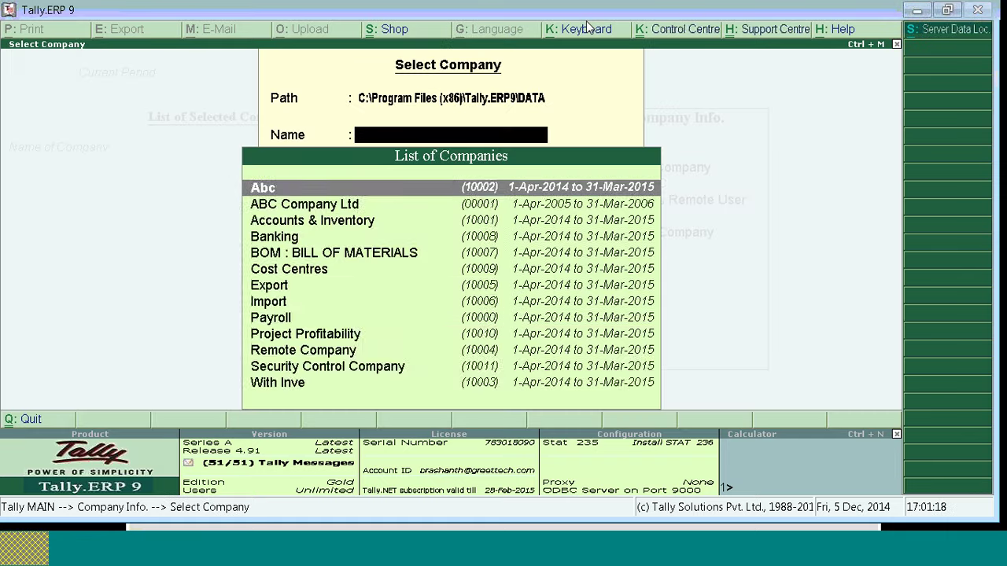
pyautogui.write('Se')
pyautogui.press('Return')
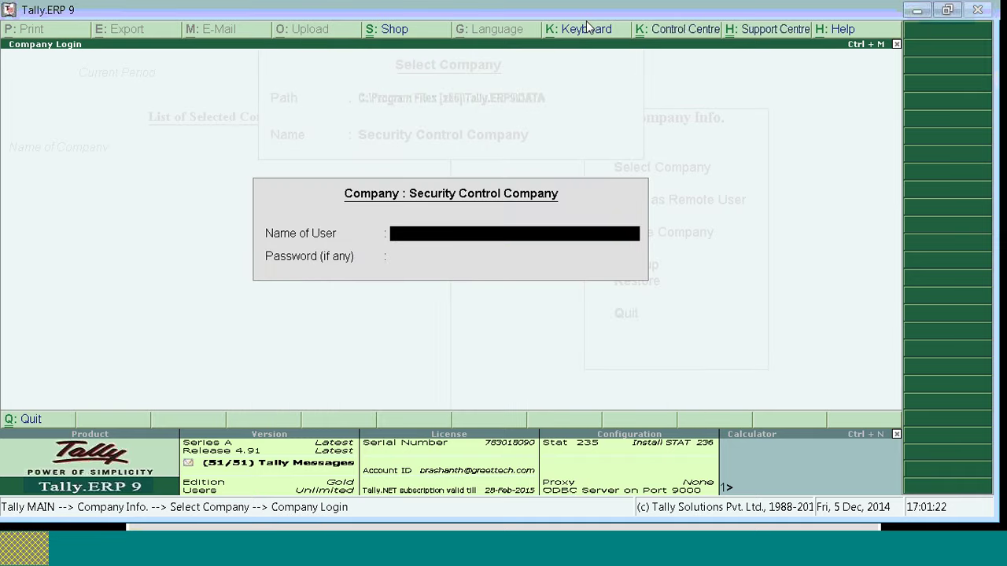
pyautogui.press('Return')
# Step: Alter Security Control Company to set Use Tally Audit Features to Yes and save
pyautogui.press('Down')
pyautogui.press('Down')
pyautogui.press('Down')
pyautogui.press('Down')
pyautogui.press('Return')
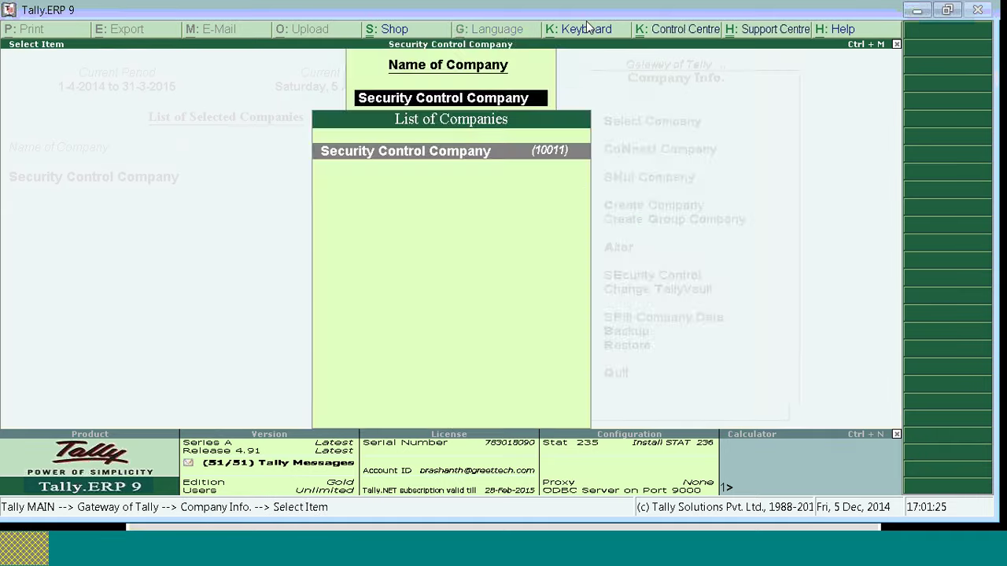
pyautogui.press('Return')
pyautogui.press('Return')
pyautogui.press('Return')
pyautogui.press('Return')
pyautogui.press('Return')
pyautogui.press('Return')
pyautogui.press('Return')
pyautogui.press('Return')
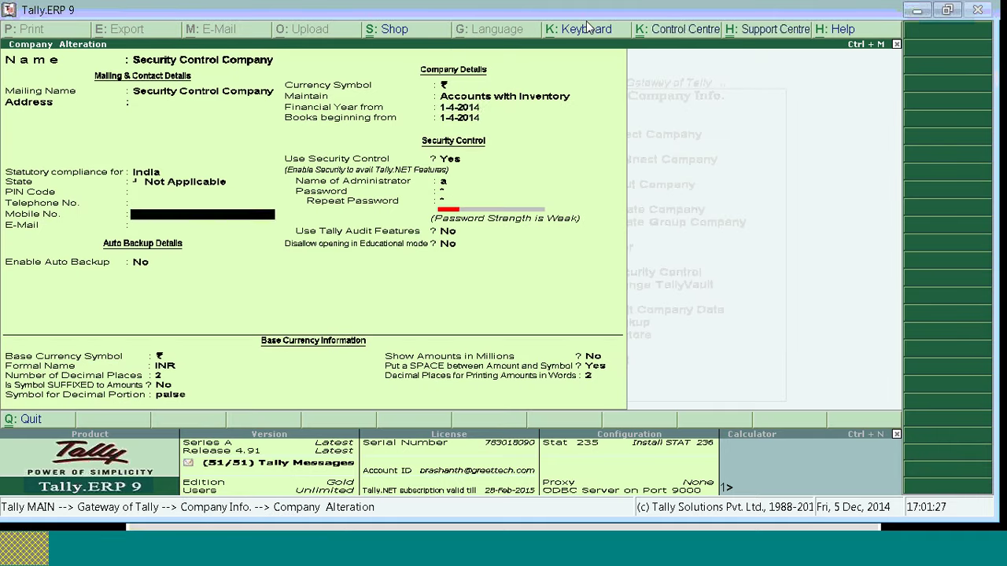
pyautogui.press('Return')
pyautogui.press('Return')
pyautogui.press('Return')
pyautogui.press('Return')
pyautogui.press('Return')
pyautogui.press('Return')
pyautogui.press('Return')
pyautogui.press('Return')
pyautogui.press('Return')
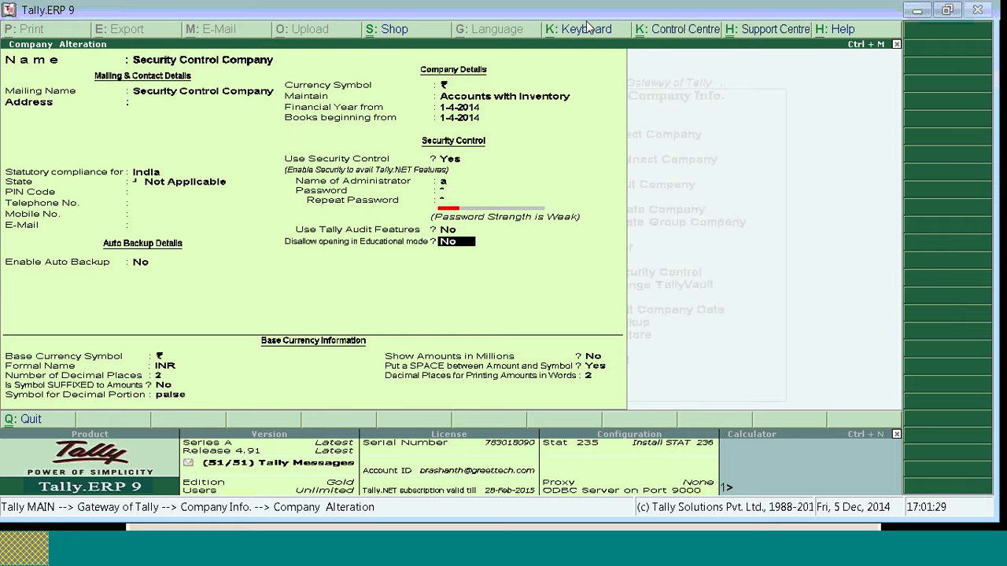
pyautogui.press('Up')
pyautogui.press('y')
pyautogui.press('Return')
pyautogui.hotkey('ctrl', 'a')
pyautogui.press('Escape')
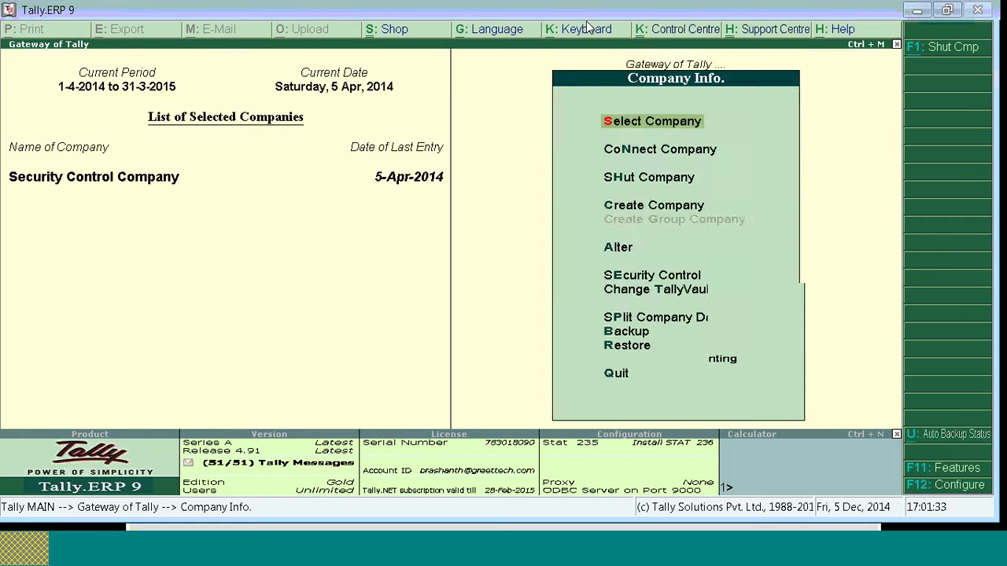
pyautogui.press('Escape')
# Step: Open the Day Book for the period starting 1-4
pyautogui.press('d')
pyautogui.press('d')
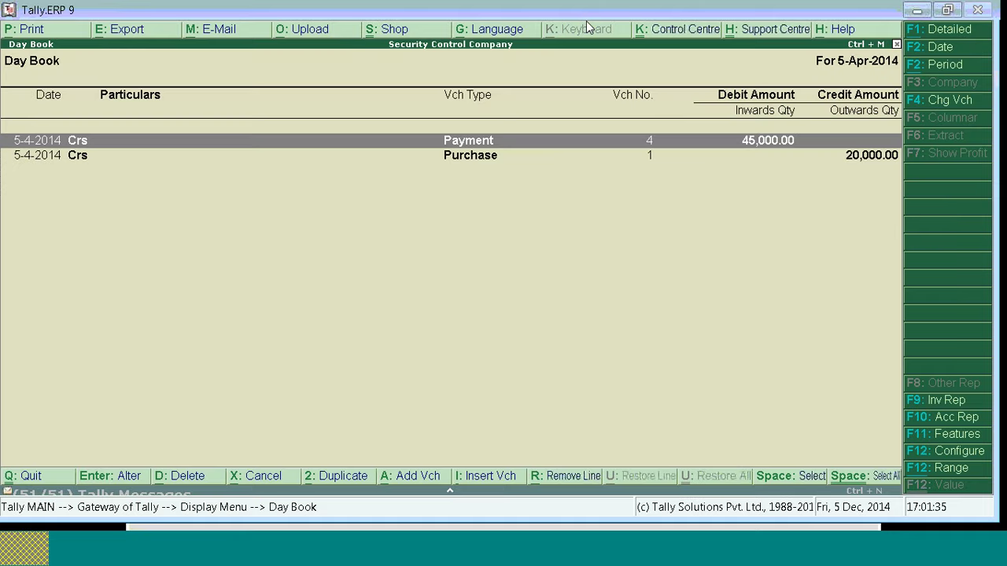
pyautogui.hotkey('alt', 'F2')
pyautogui.write('1-4')
pyautogui.press('Return')
pyautogui.press('Return')
# Step: Set Show Entered/Altered By to Yes, then advance the presentation to the Tally Vault slide
pyautogui.press('F12')
pyautogui.press('Return')
pyautogui.press('Return')
pyautogui.press('Return')
pyautogui.press('Return')
pyautogui.press('Return')
pyautogui.press('Return')
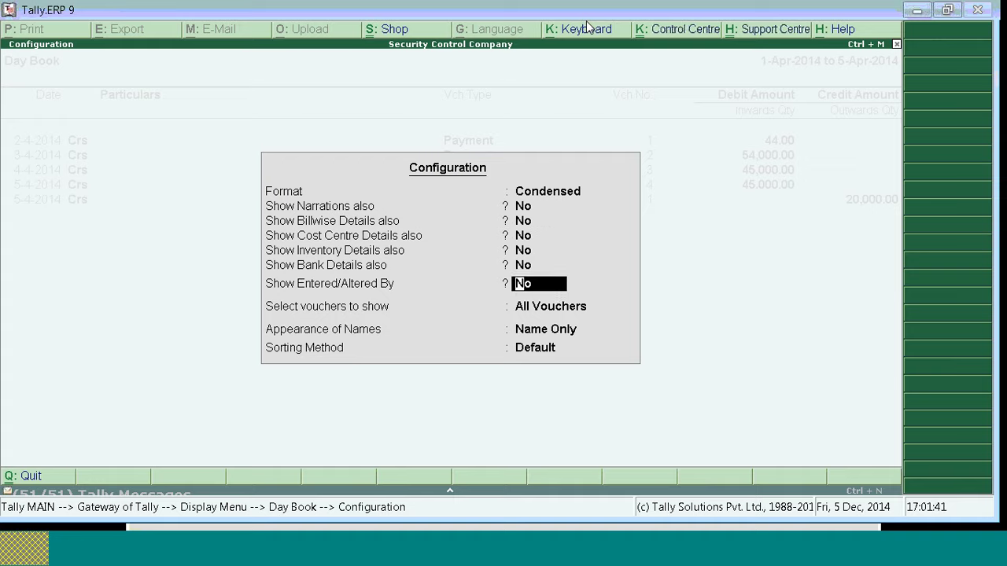
pyautogui.press('y')
pyautogui.press('Return')
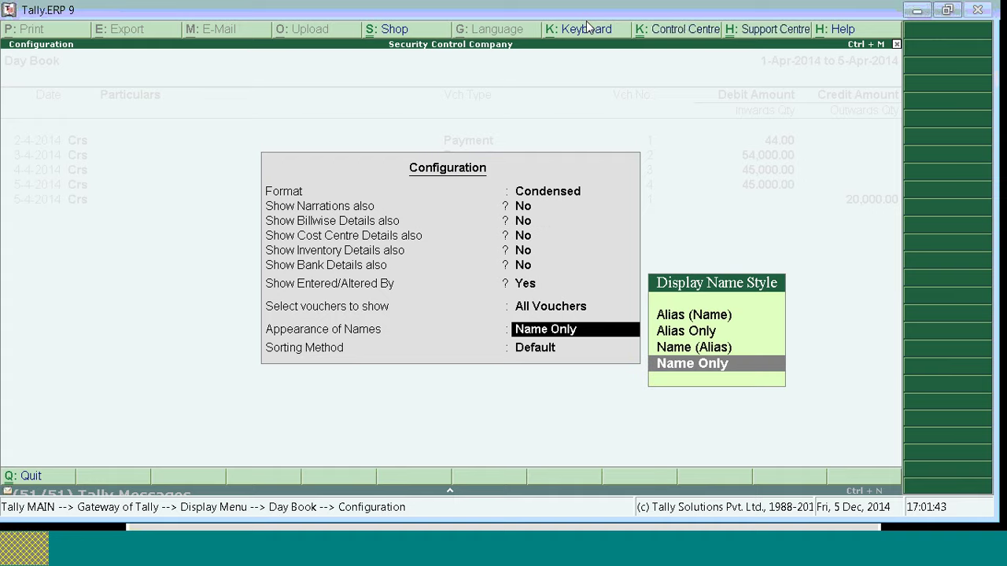
pyautogui.press('Return')
pyautogui.press('Return')
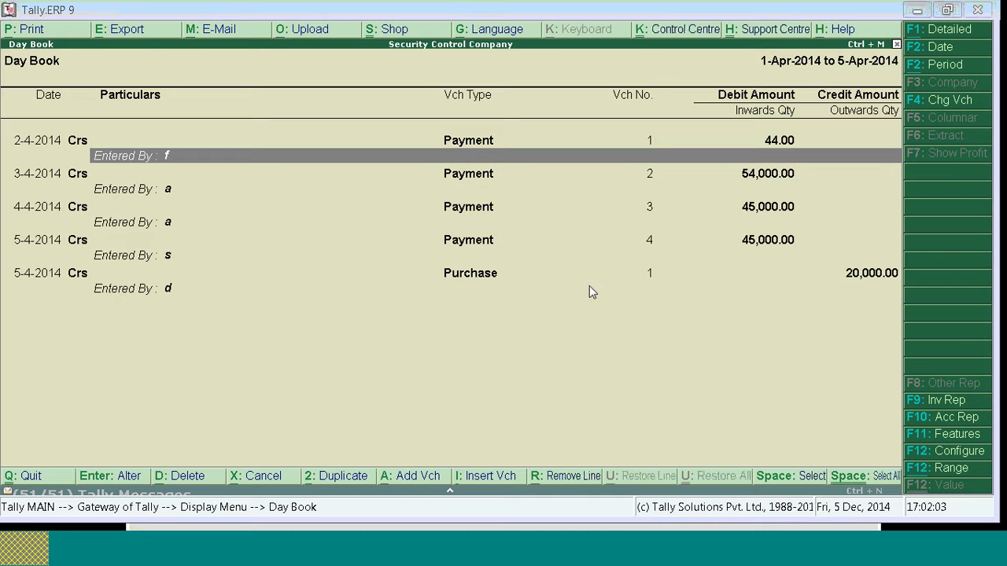
pyautogui.hotkey('alt', 'Tab')
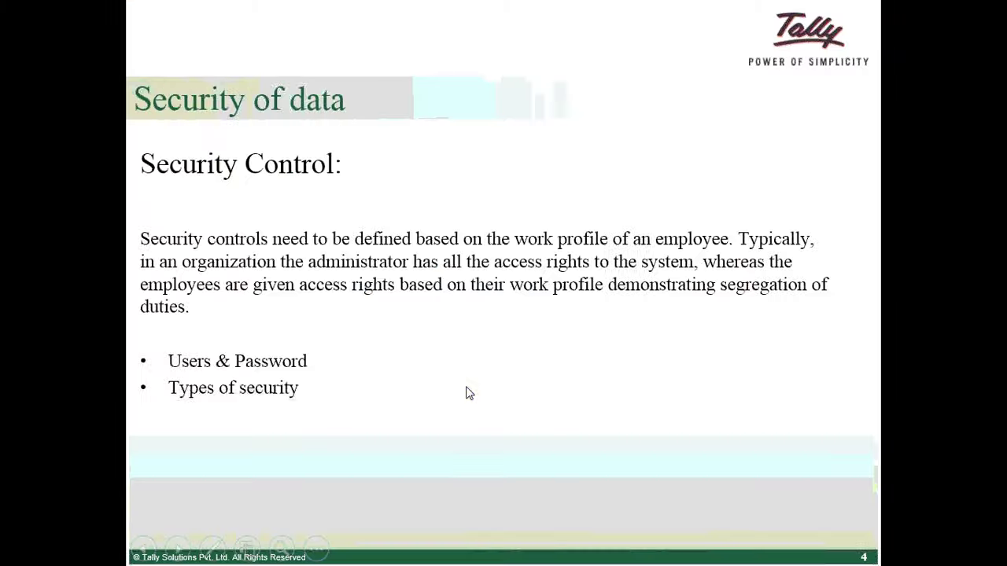
pyautogui.press('Right')
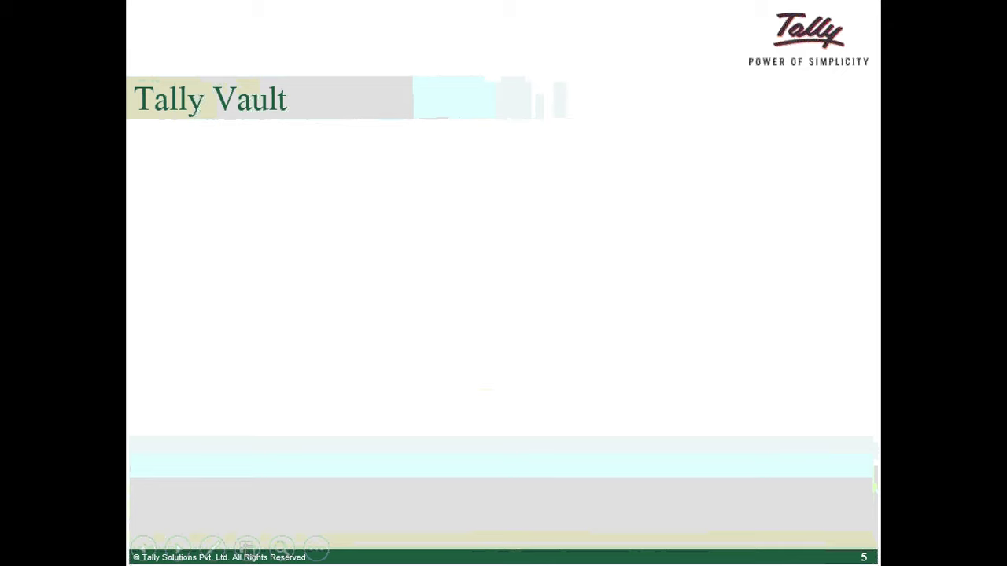
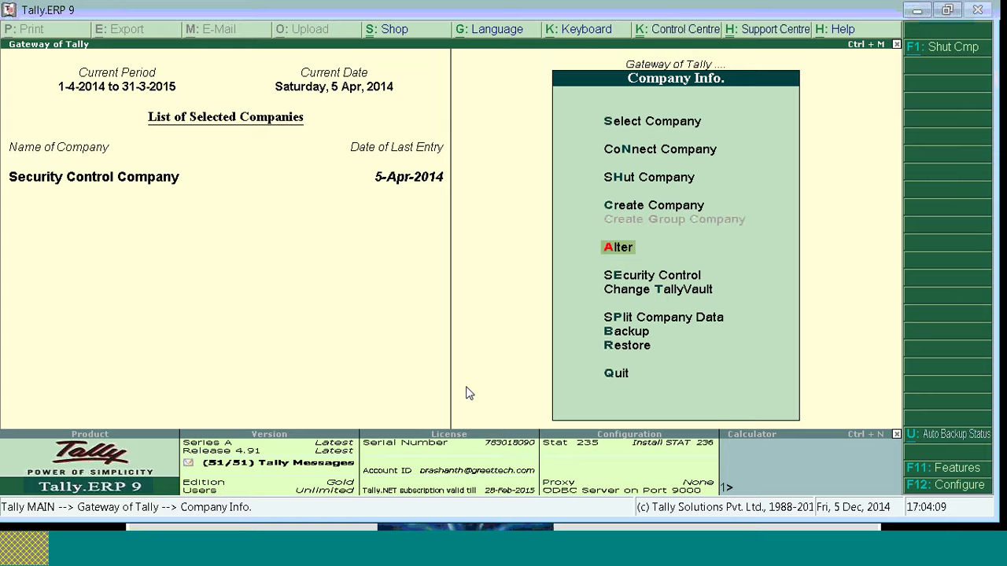
# Step: Leave company alteration unchanged and start changing the TallyVault password
pyautogui.press('Return')
pyautogui.press('Return')
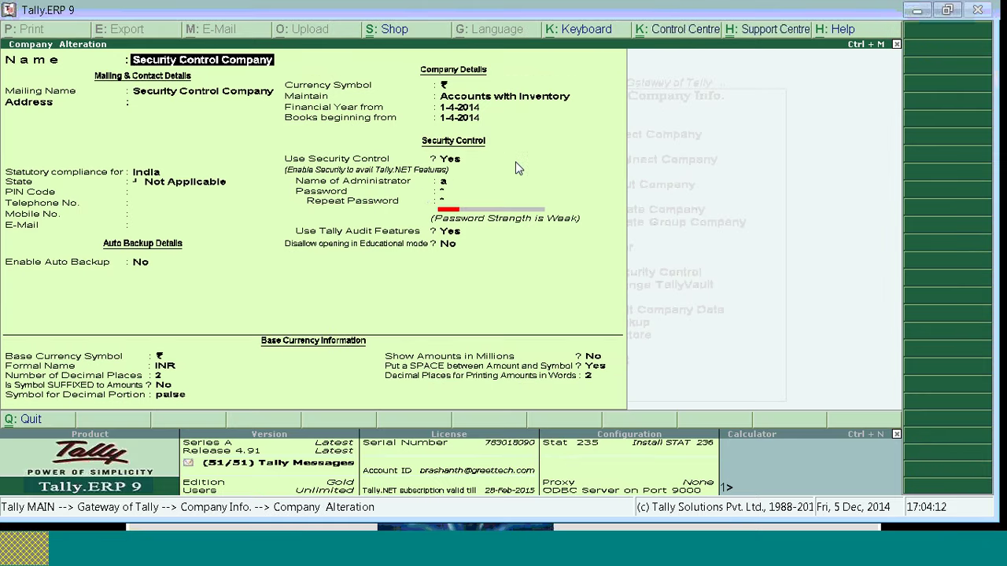
pyautogui.press('Escape')
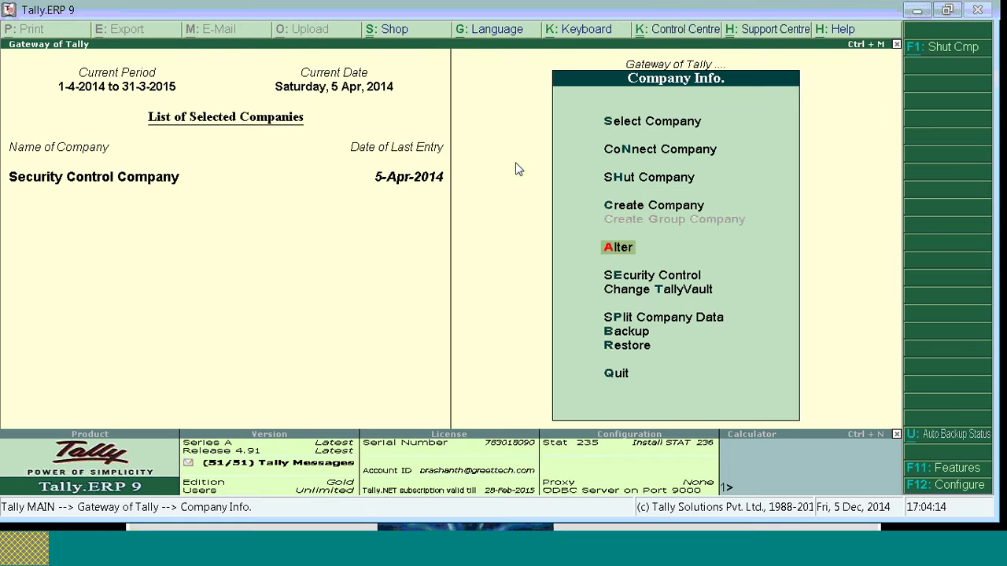
pyautogui.click(650, 297)
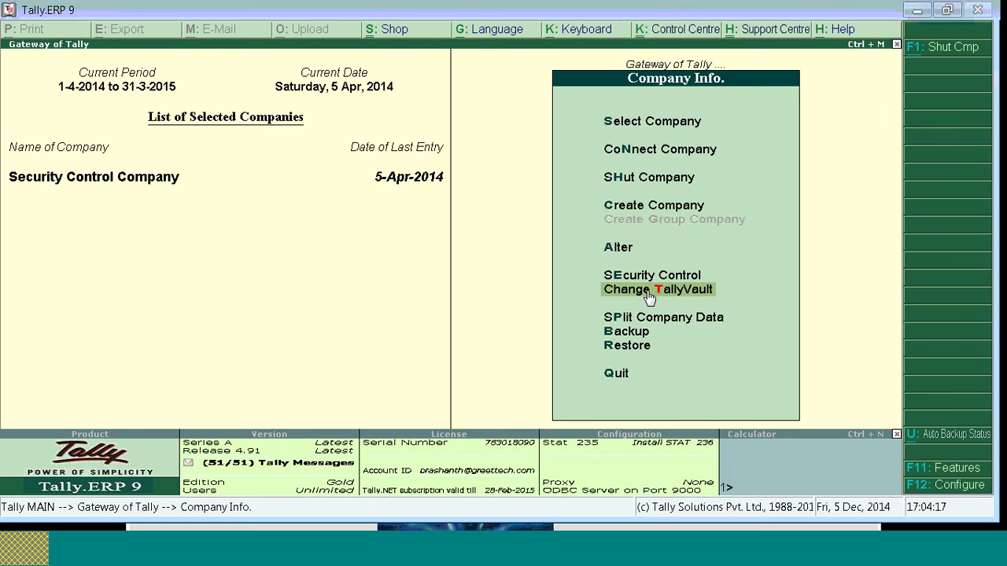
pyautogui.click(650, 296)
# Step: Choose Security Control Company, then enter and repeat the new vault password
pyautogui.press('Return')
pyautogui.write('123')
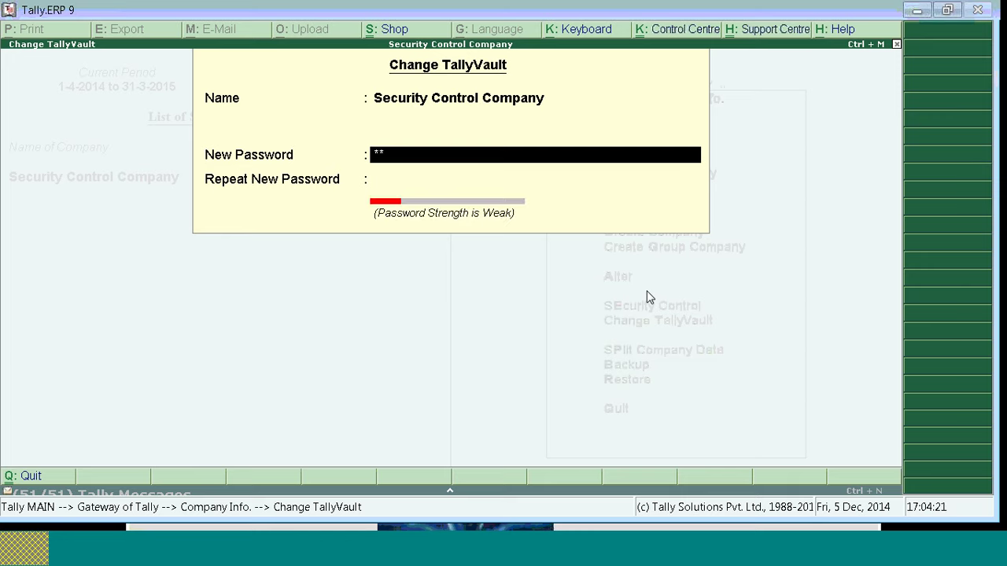
pyautogui.press('Return')
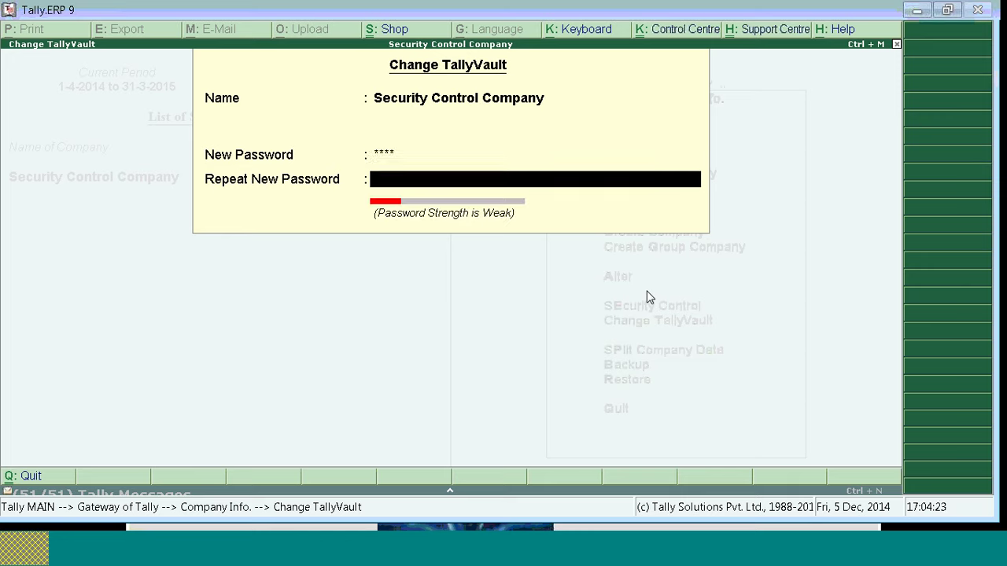
pyautogui.write('1234')
pyautogui.press('Return')
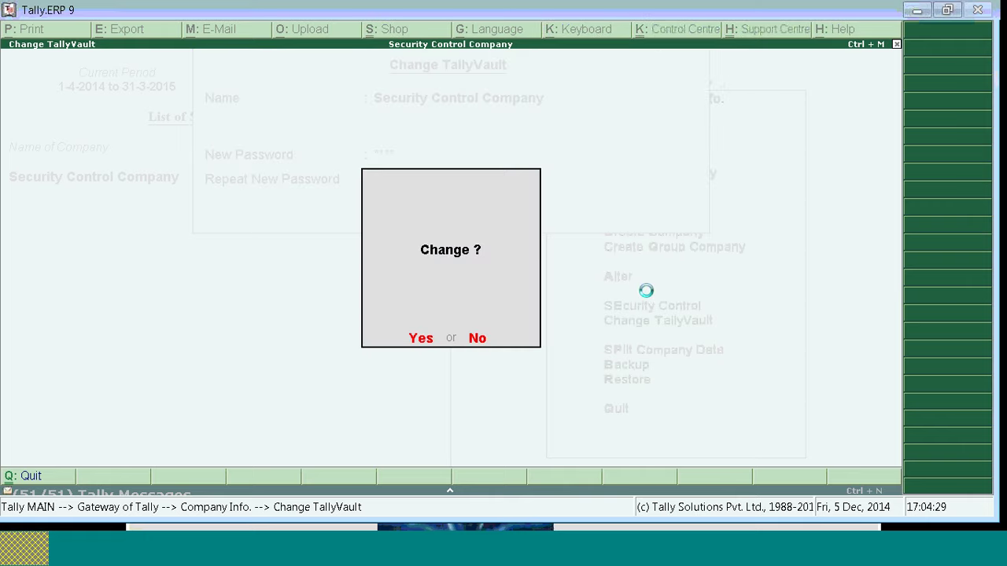
# Step: Confirm the vault change so Tally creates encrypted company 10012
pyautogui.press('Return')
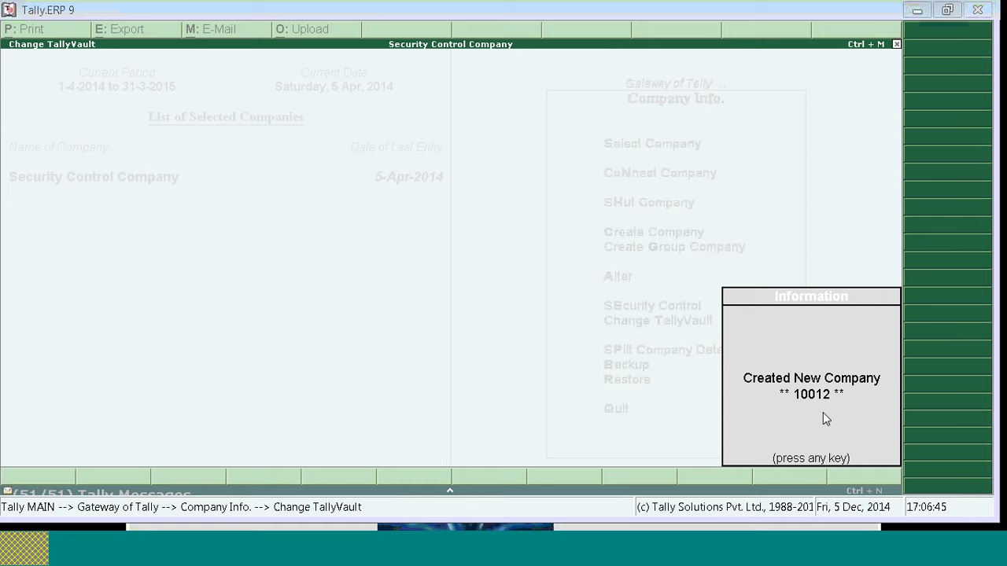
# Step: Dismiss the creation notice, shut Security Control Company, and open the company list
pyautogui.click(816, 390)
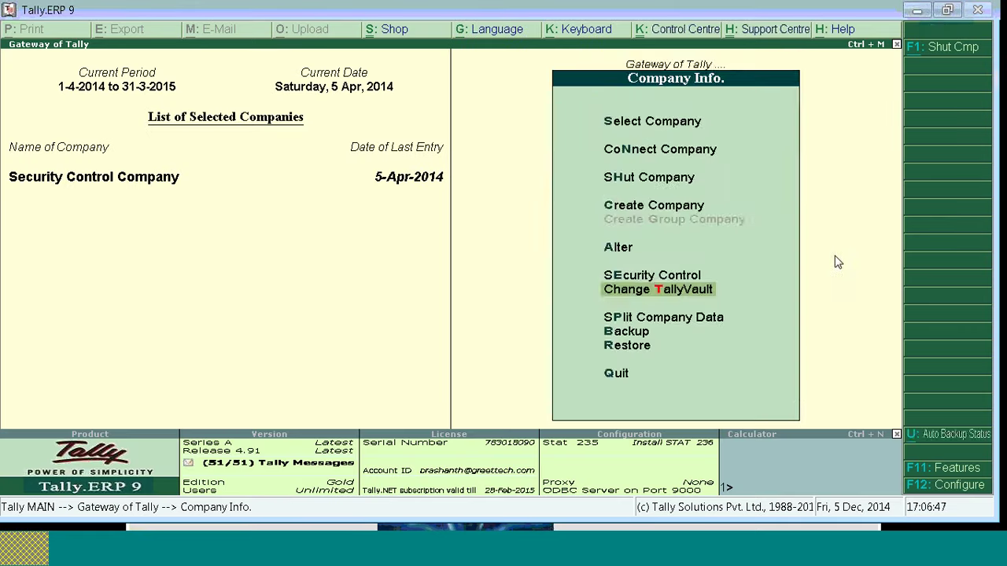
pyautogui.press('Escape')
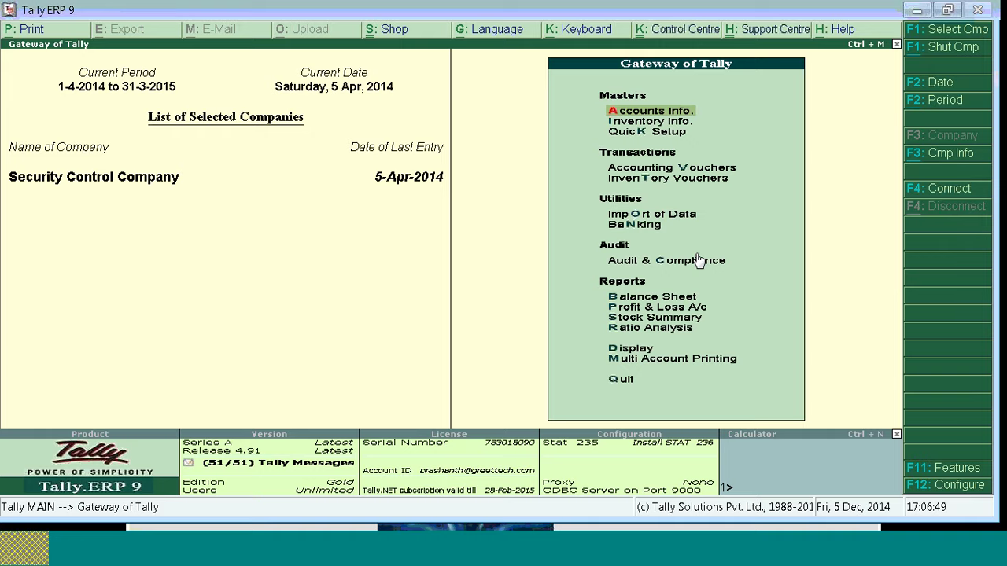
pyautogui.hotkey('alt', 'F1')
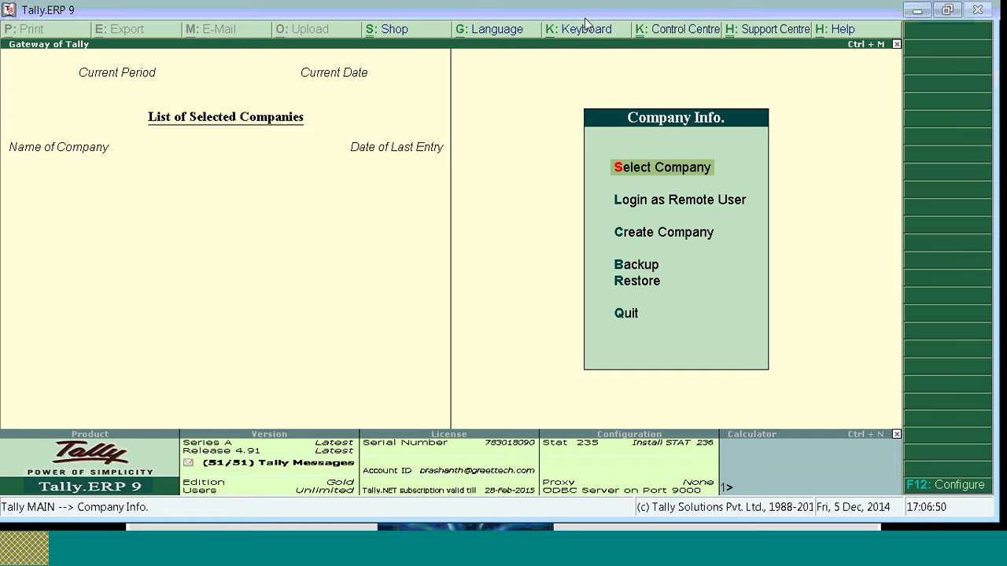
pyautogui.press('Return')
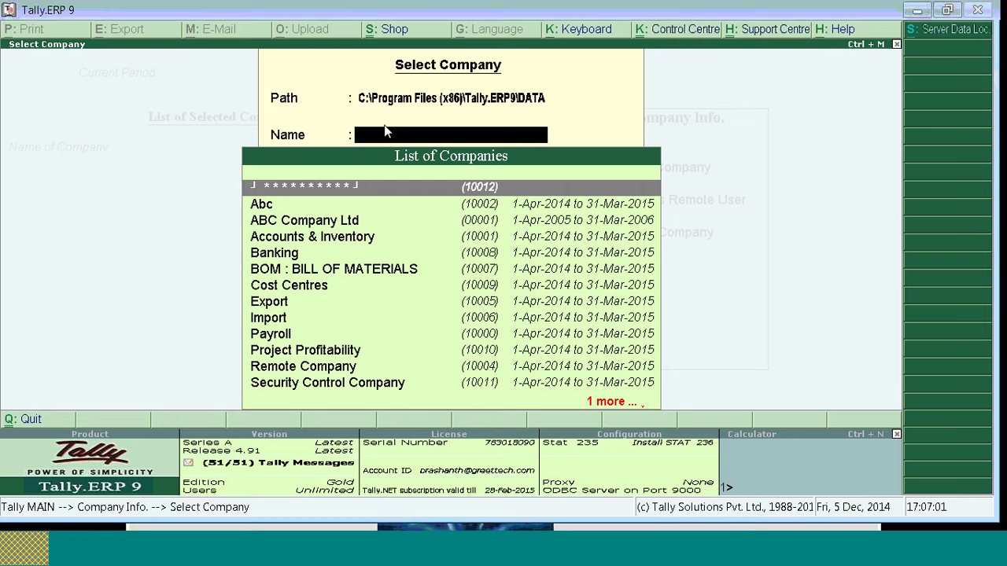
pyautogui.write('Sec')
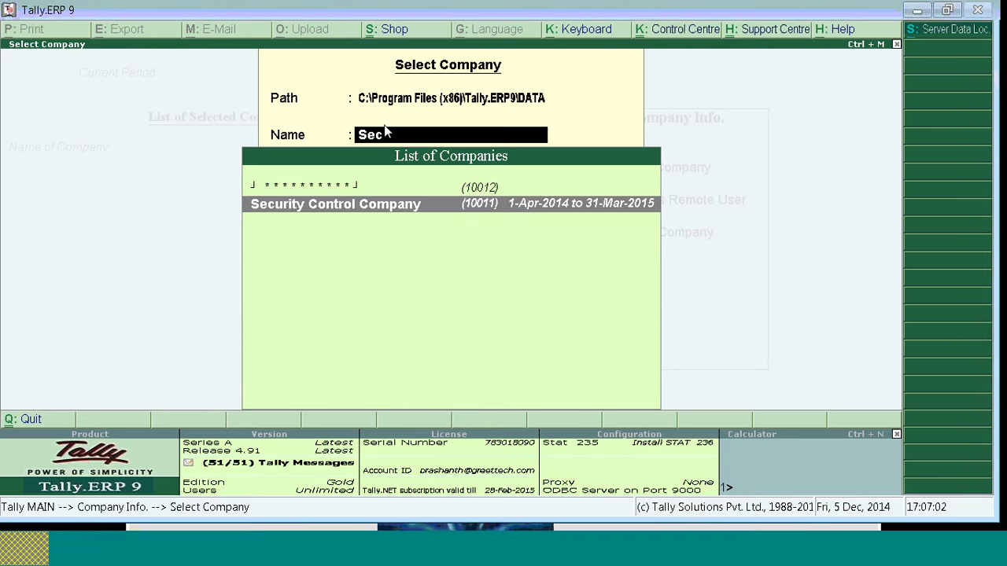
pyautogui.press('Return')
pyautogui.write('a')
pyautogui.press('Return')
pyautogui.write('a')
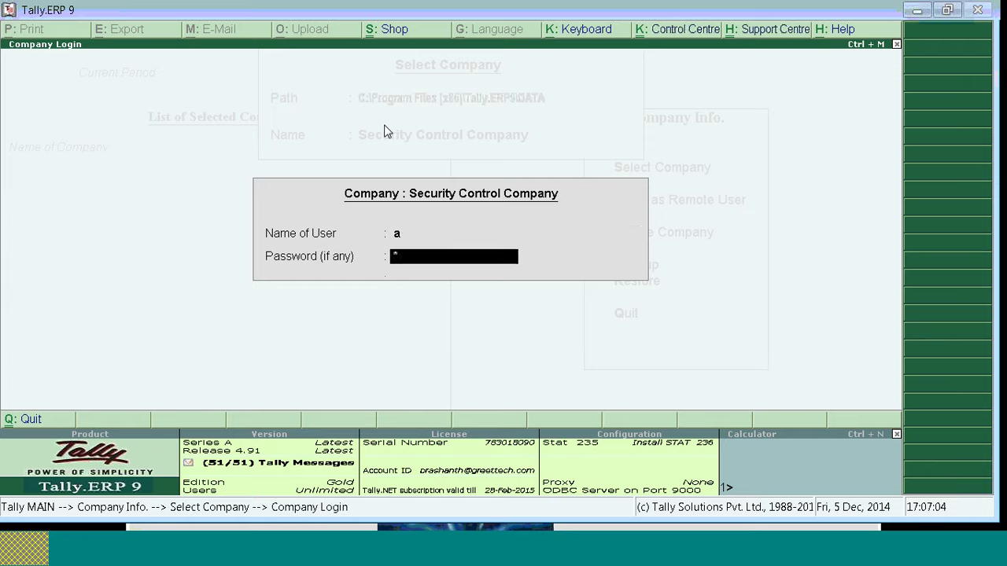
pyautogui.press('Return')
pyautogui.hotkey('alt', 'F1')
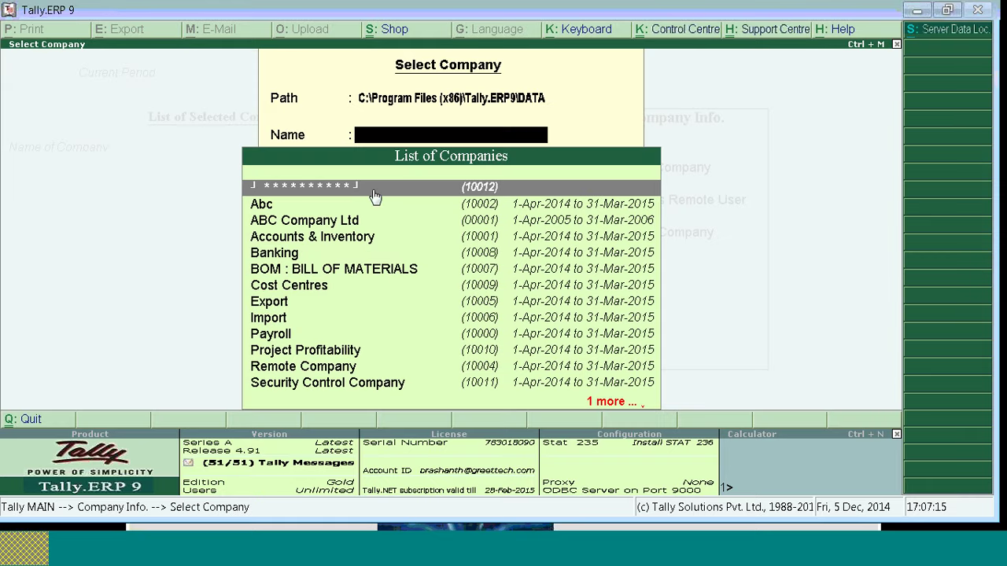
# Step: Open masked company 10012 with its TallyVault password, then log in with the user name
pyautogui.click(482, 191)
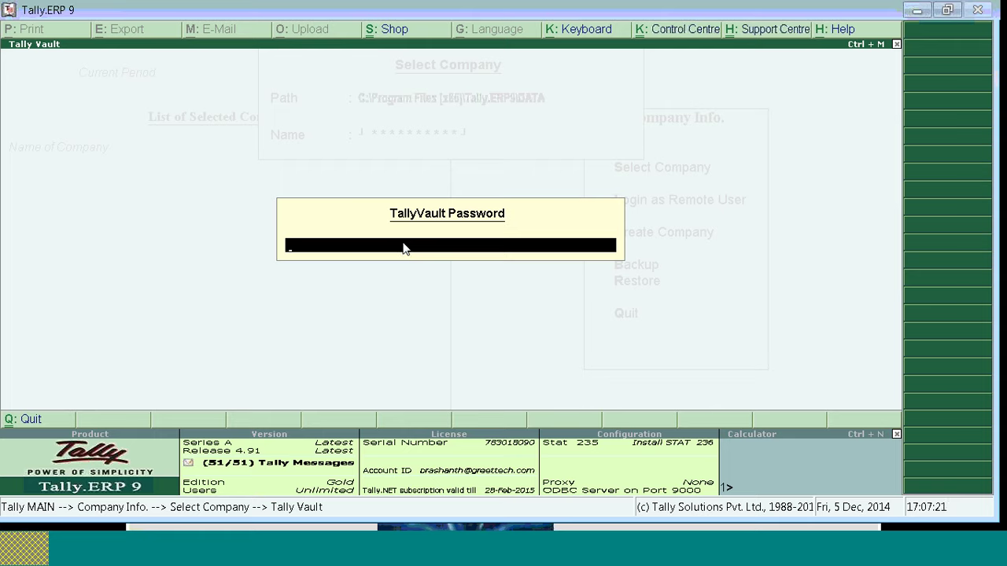
pyautogui.write('***')
pyautogui.press('Return')
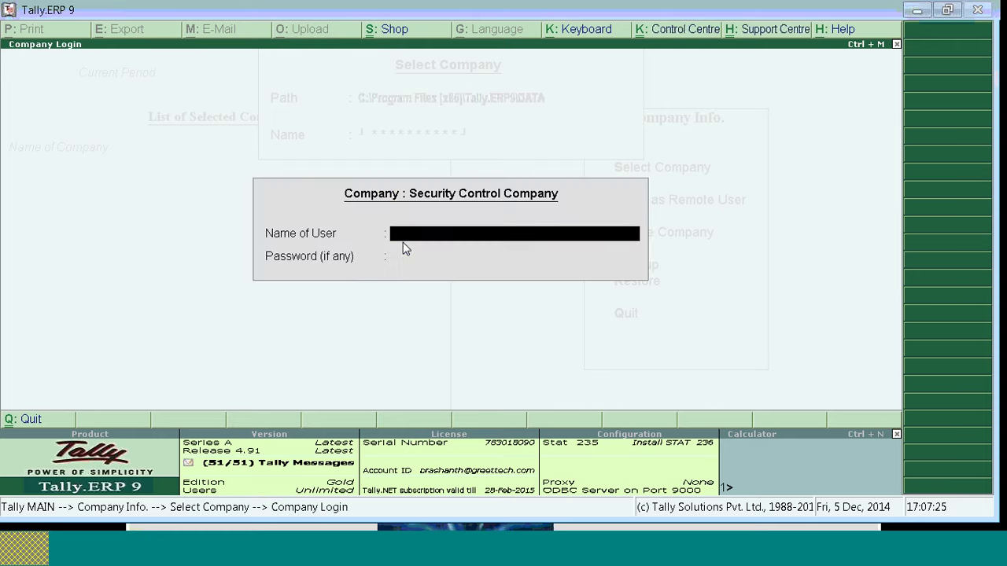
pyautogui.write('a')
pyautogui.press('Return')
pyautogui.press('Return')
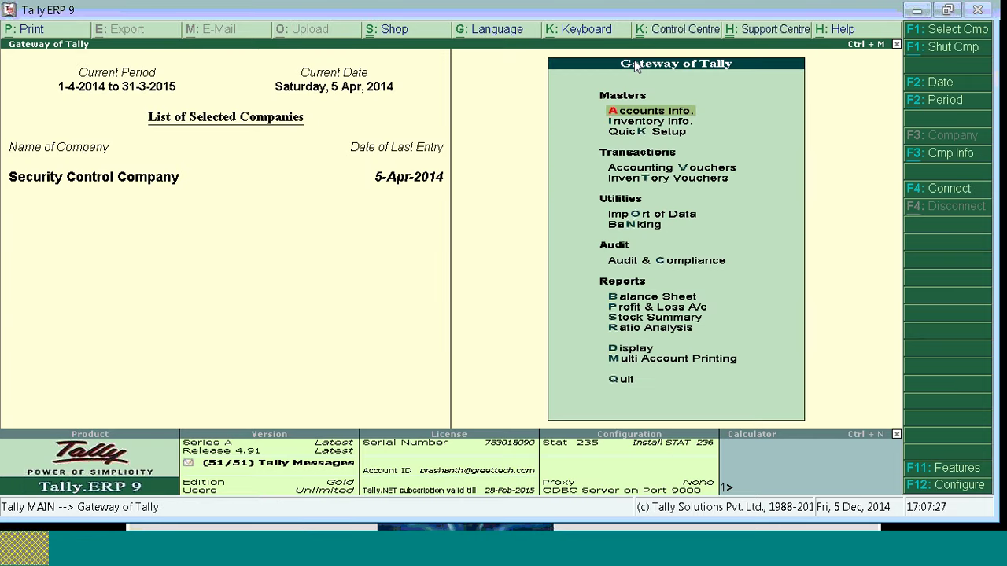
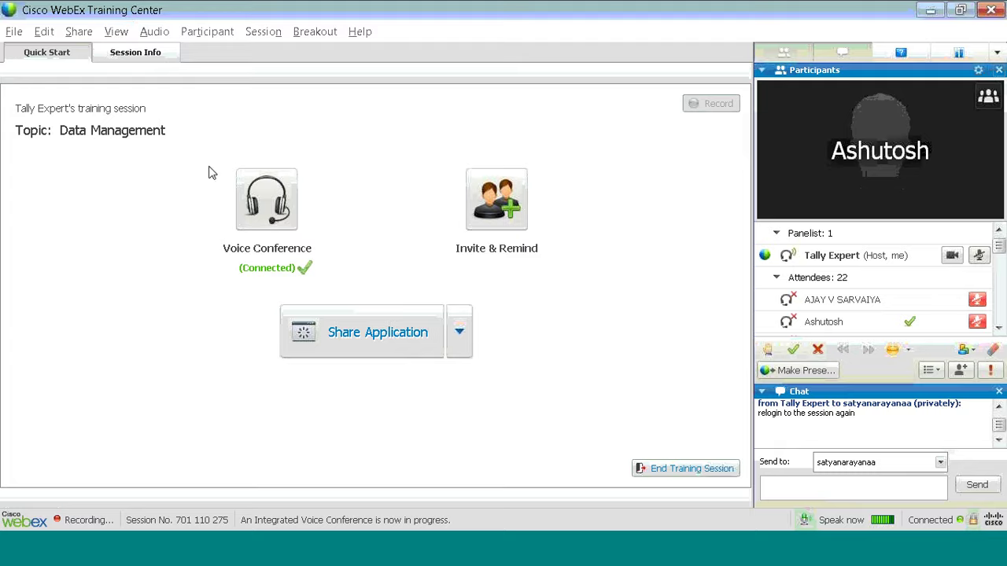
# Step: Reveal the final Splitting of Data bullet on the slide, then switch to the Windows desktop
pyautogui.hotkey('alt', 'Tab')
pyautogui.click(462, 341)
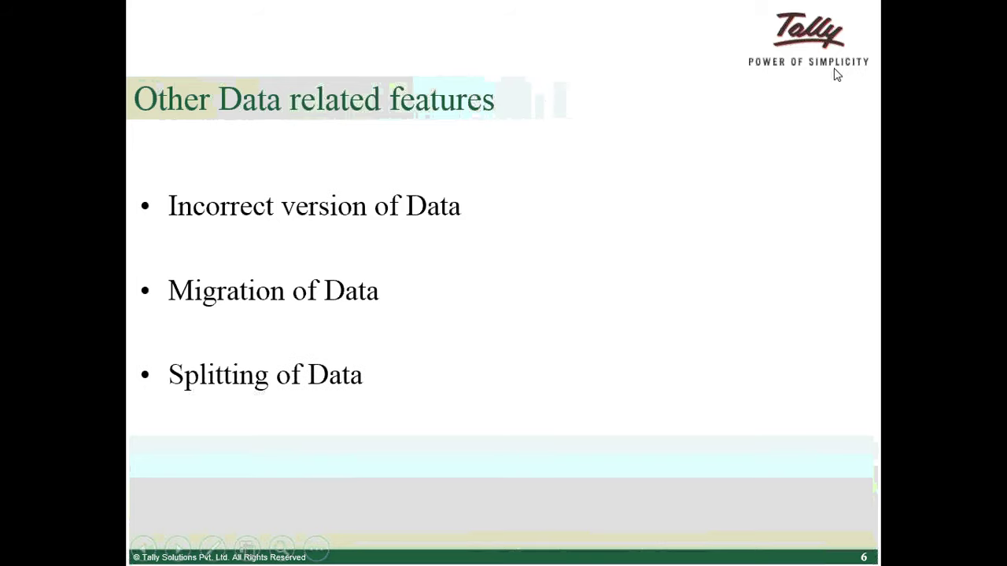
pyautogui.press('super+d')
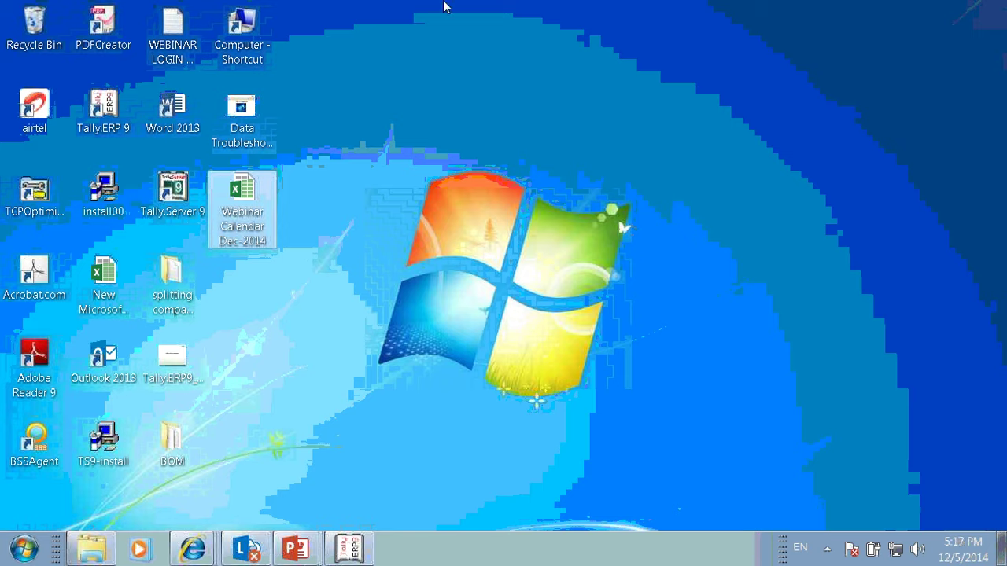
# Step: Open the Properties of the Tally.ERP 9 desktop shortcut
pyautogui.click(629, 21)
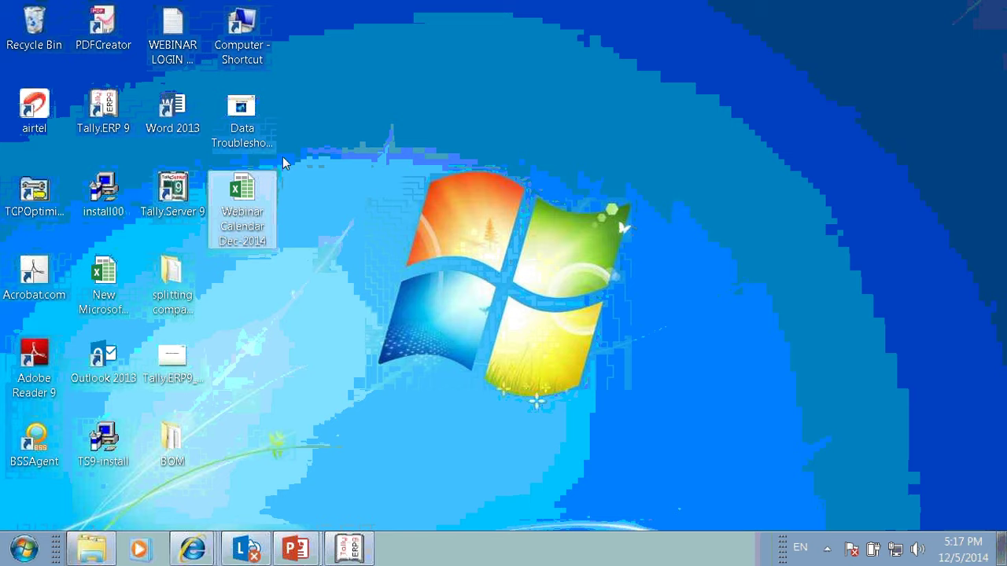
pyautogui.click(102, 113)
pyautogui.rightClick(102, 113)
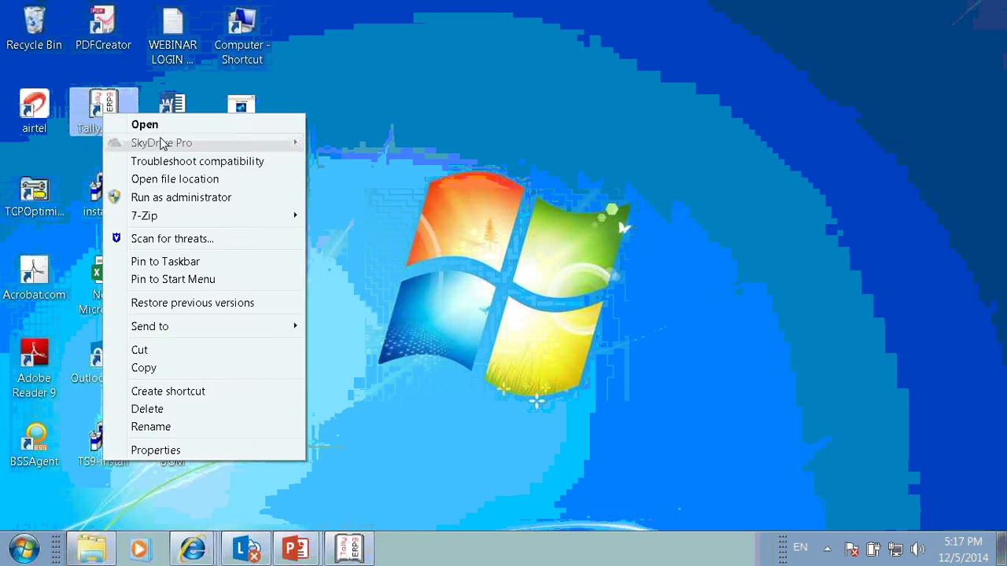
pyautogui.click(189, 448)
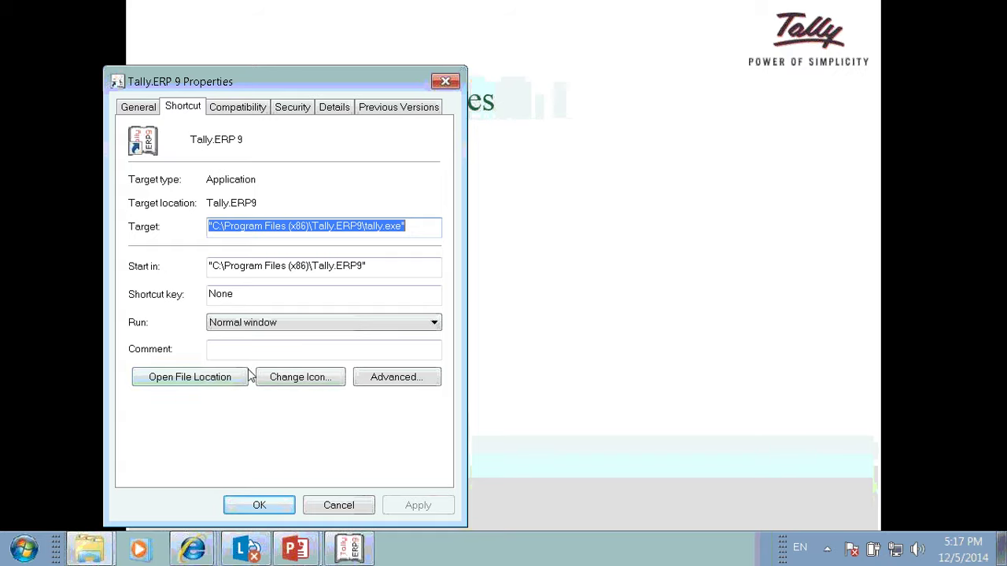
# Step: Go to the shortcut's install folder in Program Files (x86) and scroll to tally72migration
pyautogui.click(224, 385)
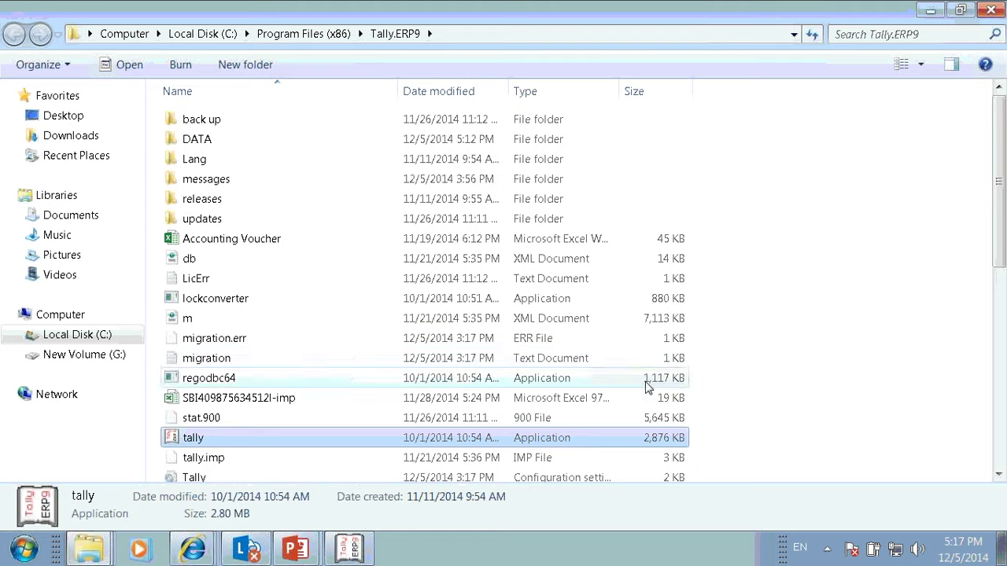
pyautogui.click(999, 473)
pyautogui.click(999, 473)
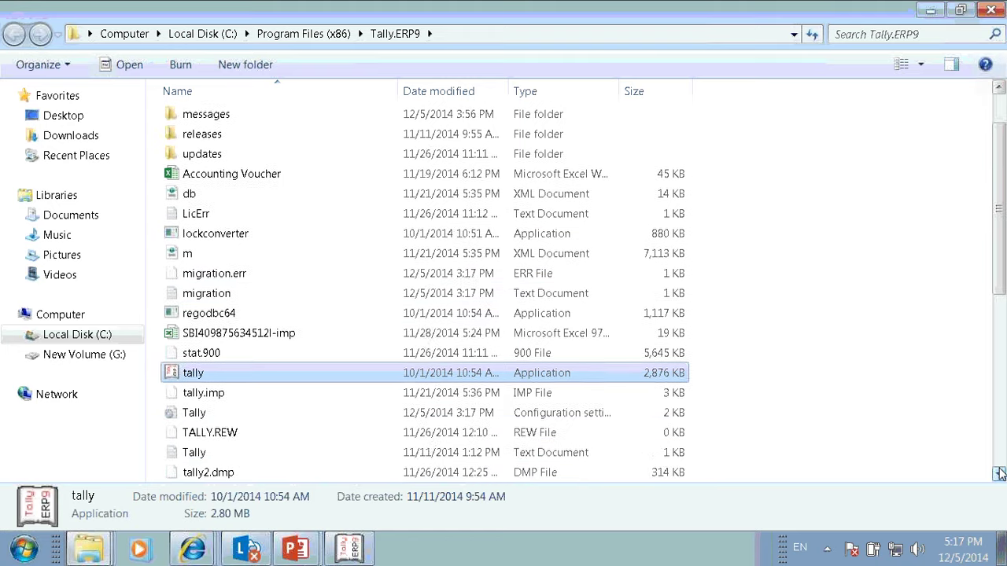
pyautogui.moveTo(999, 473); pyautogui.dragTo(999, 473)
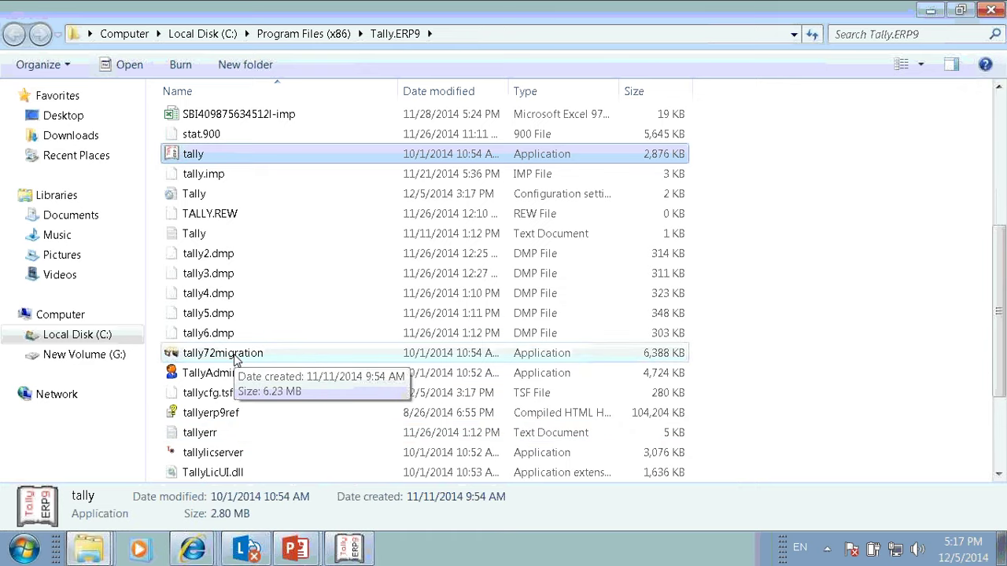
# Step: Run tally72migration and migrate ABC Company Ltd, accepting the warning and confirming the start
pyautogui.doubleClick(236, 358)
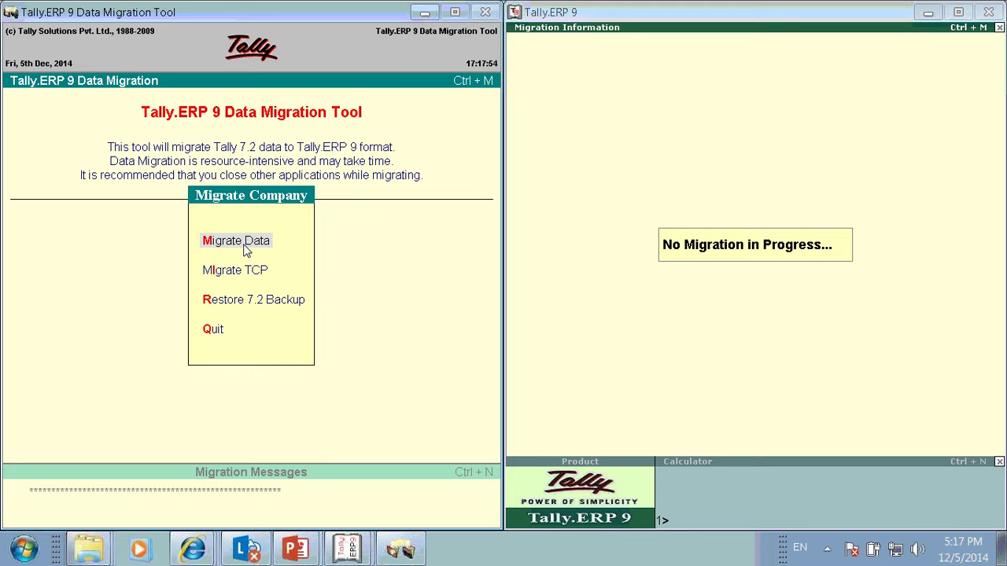
pyautogui.click(245, 249)
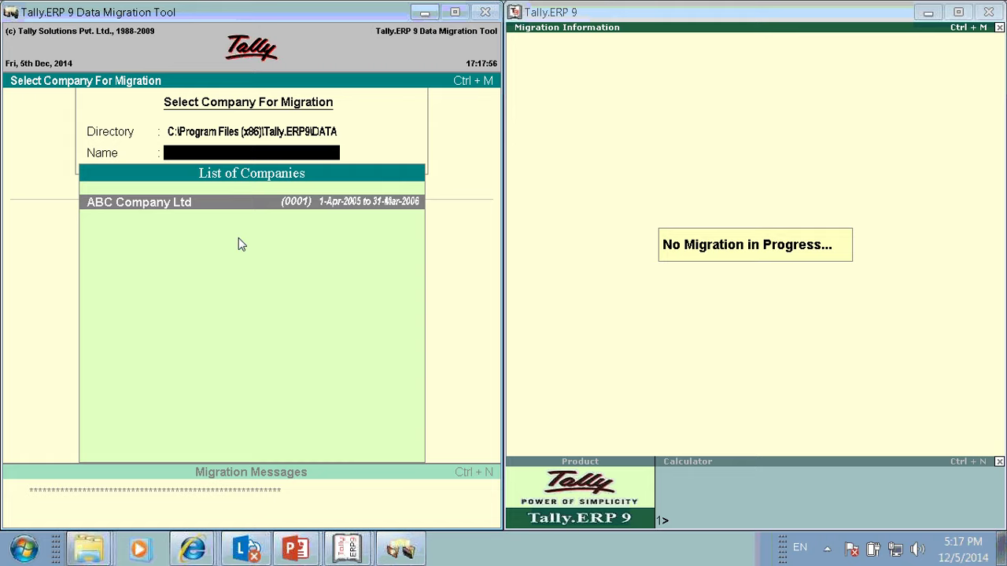
pyautogui.click(240, 132)
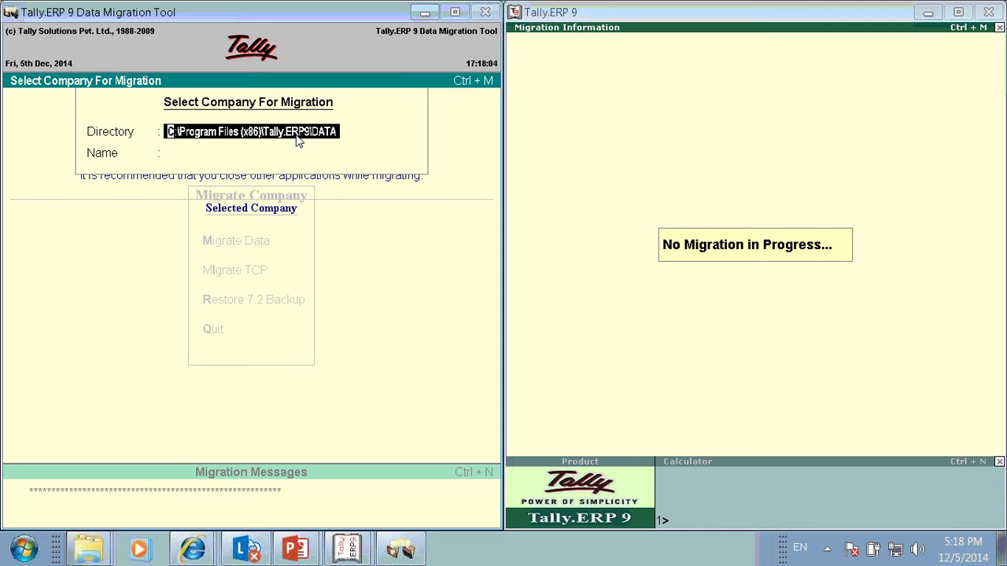
pyautogui.press('Return')
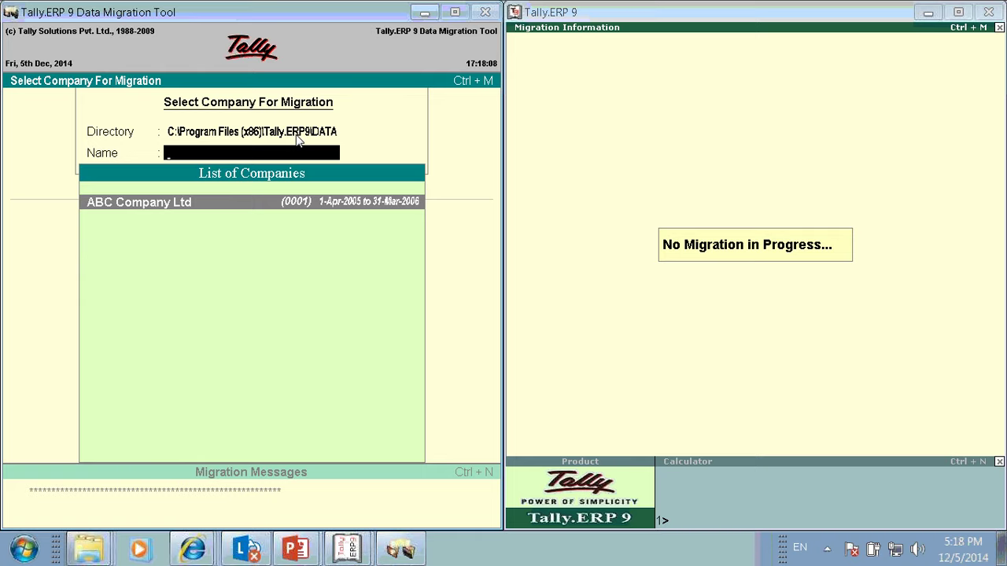
pyautogui.press('Return')
pyautogui.press('Return')
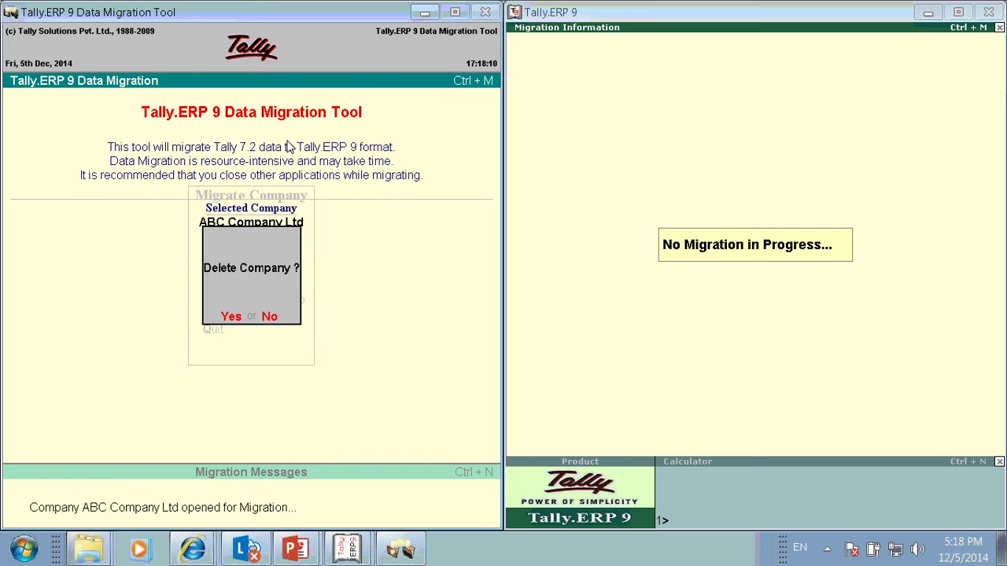
pyautogui.press('Return')
pyautogui.press('Return')
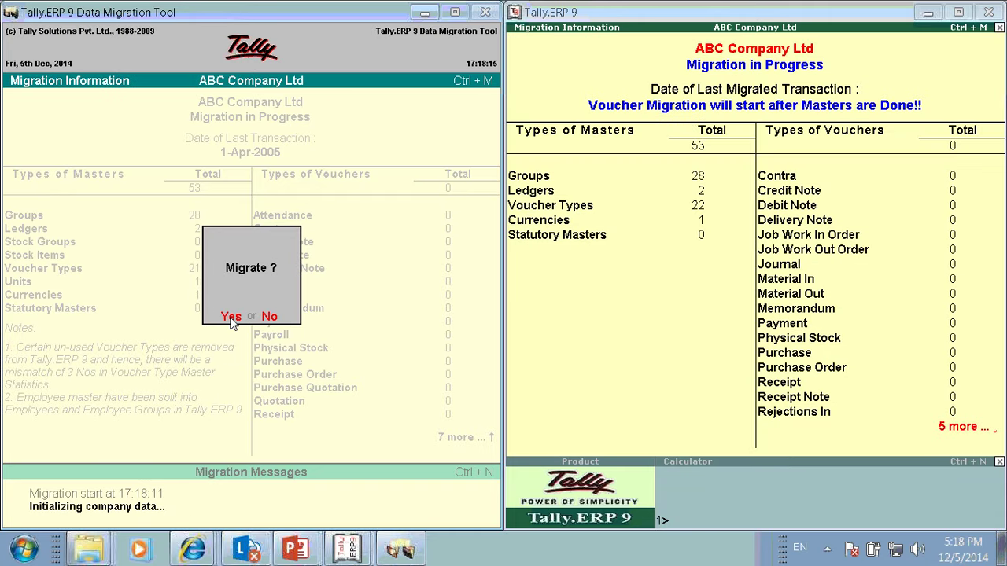
pyautogui.click(231, 318)
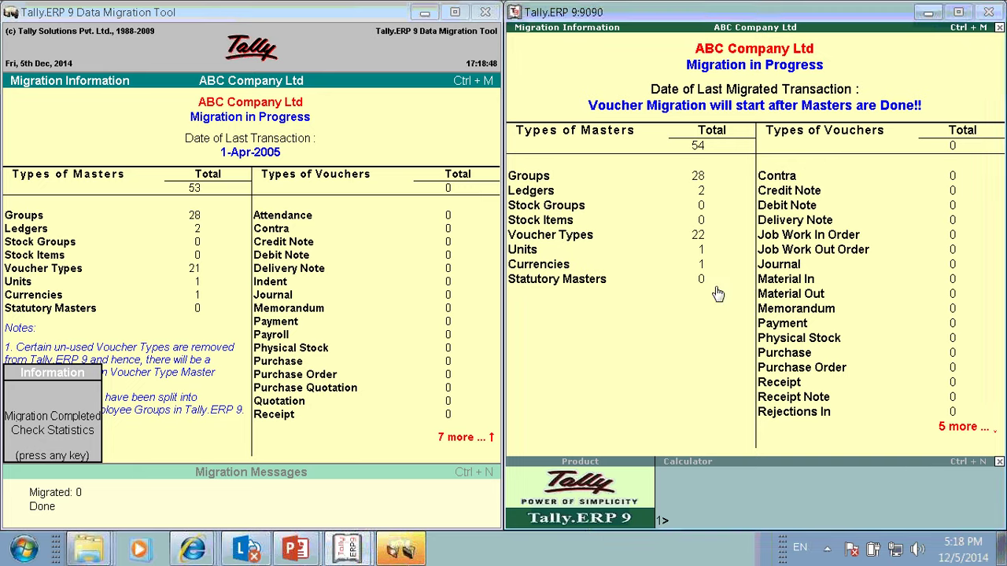
# Step: Acknowledge the migration success message and quit the migration tool
pyautogui.click(36, 436)
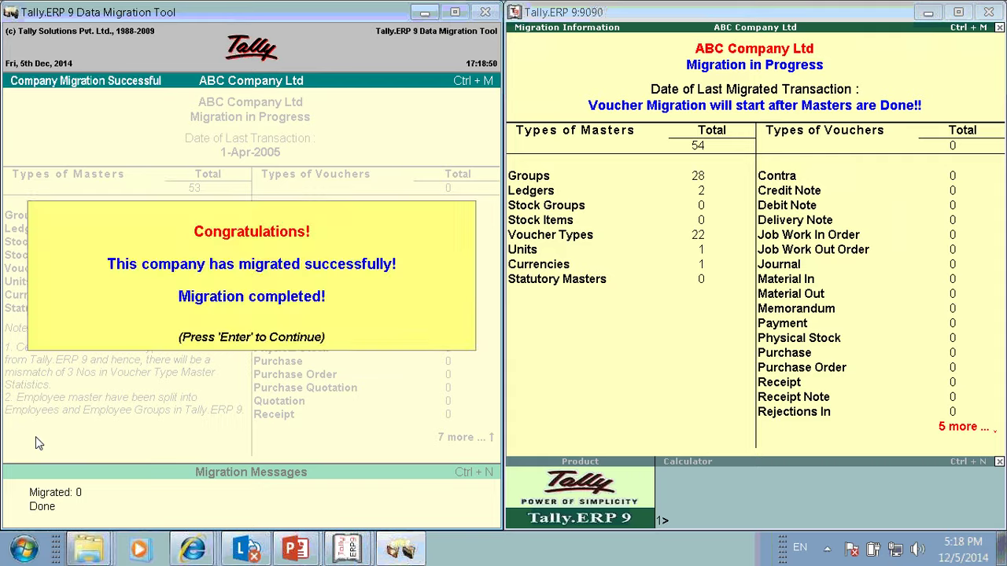
pyautogui.press('Return')
pyautogui.press('q')
pyautogui.press('y')
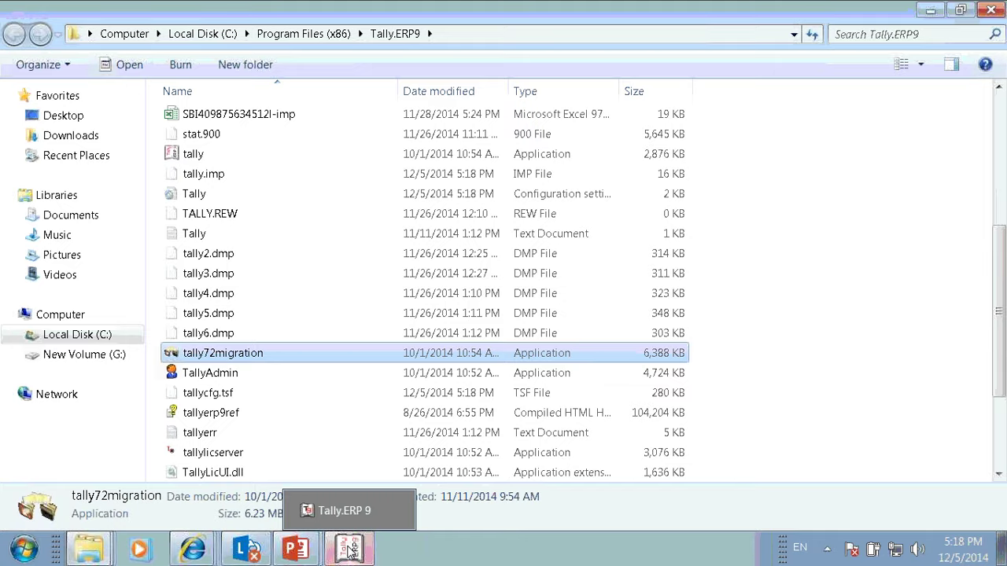
# Step: Switch to Tally.ERP 9 and scroll the List of Companies to find ABC Company Ltd
pyautogui.click(352, 551)
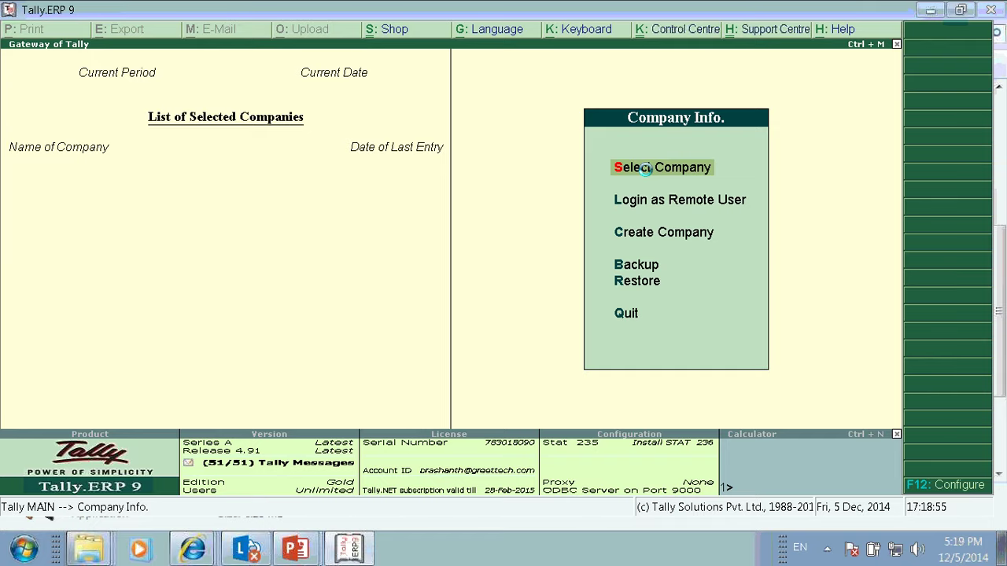
pyautogui.click(645, 168)
pyautogui.press('Down')
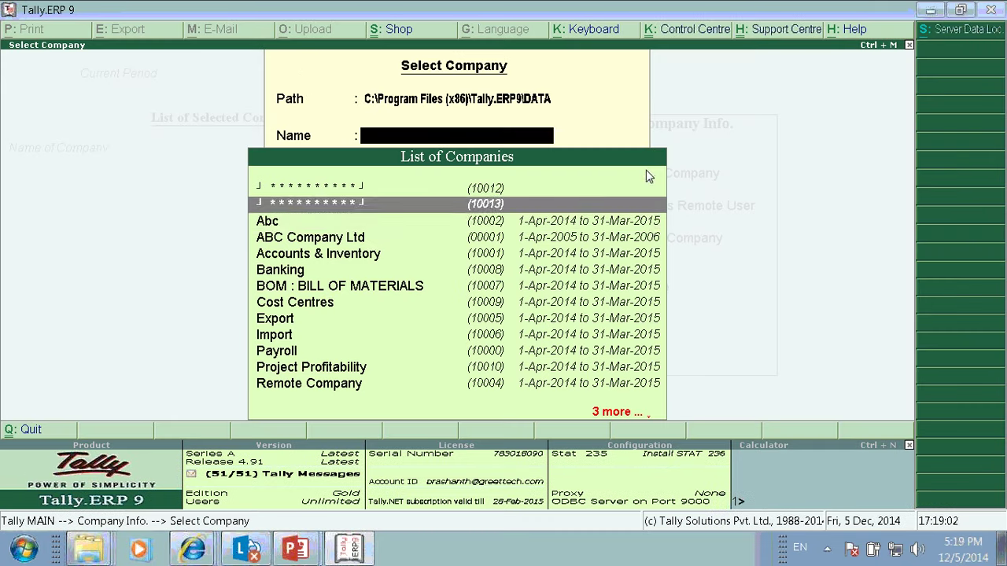
pyautogui.press('Down')
pyautogui.press('Down')
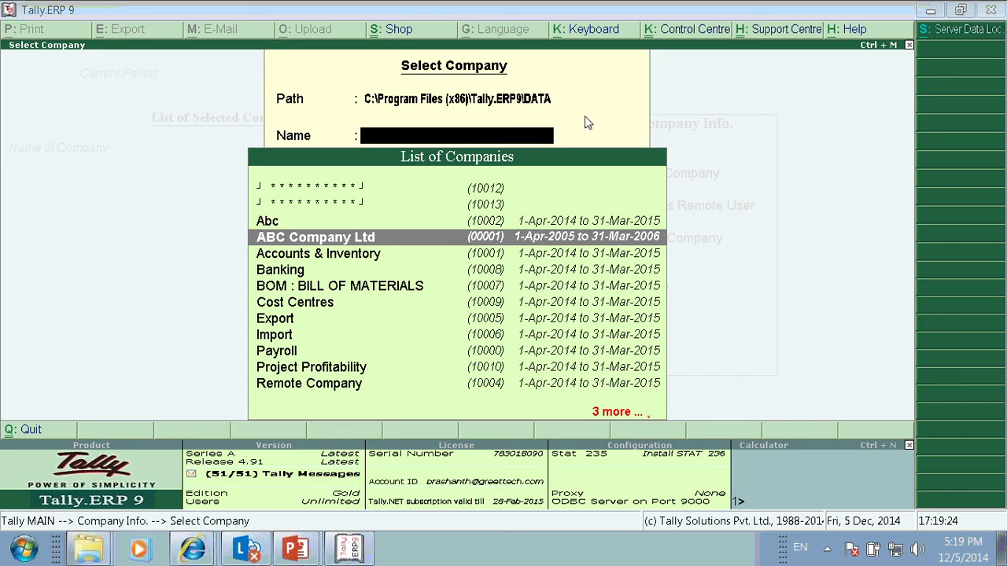
# Step: Return to Tally, close the company list and stay at the Company Info menu
pyautogui.hotkey('alt', 'Tab')
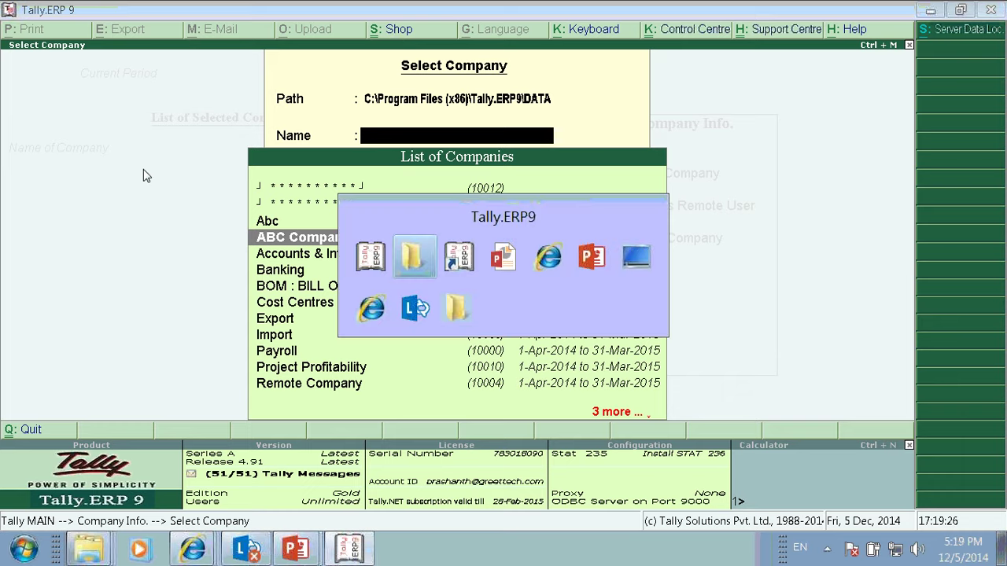
pyautogui.hotkey('alt', 'Tab')
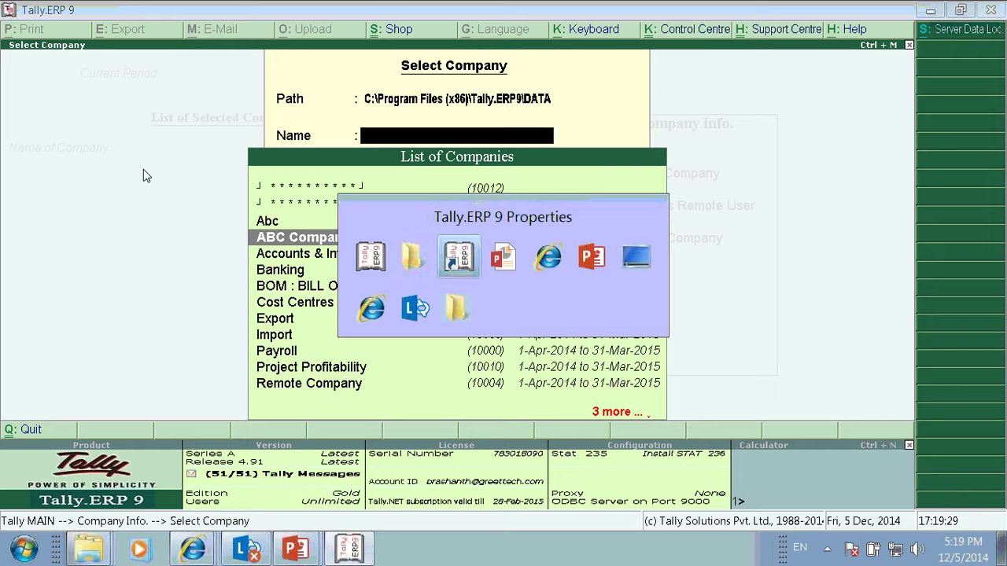
pyautogui.hotkey('alt', 'Tab')
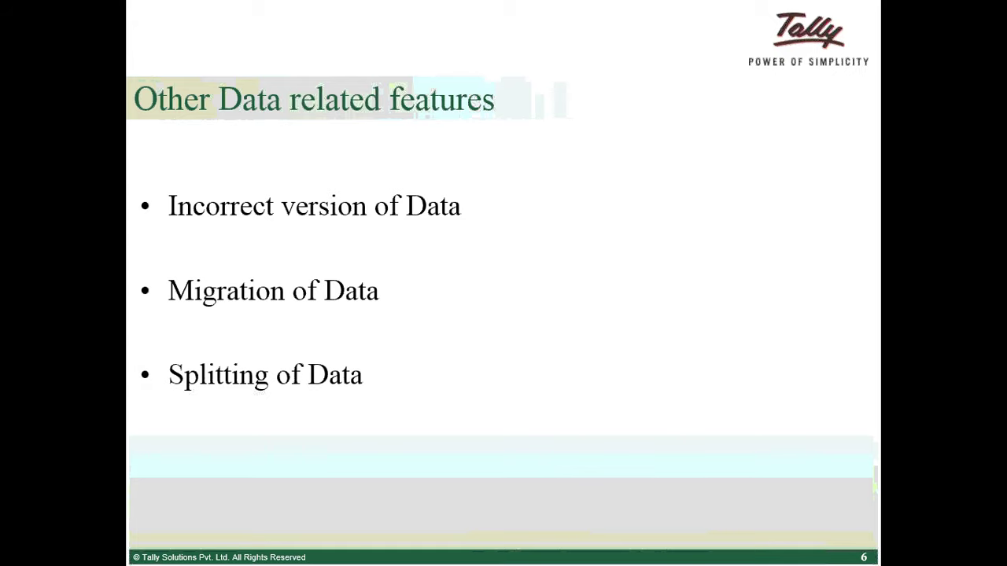
pyautogui.hotkey('alt', 'Tab')
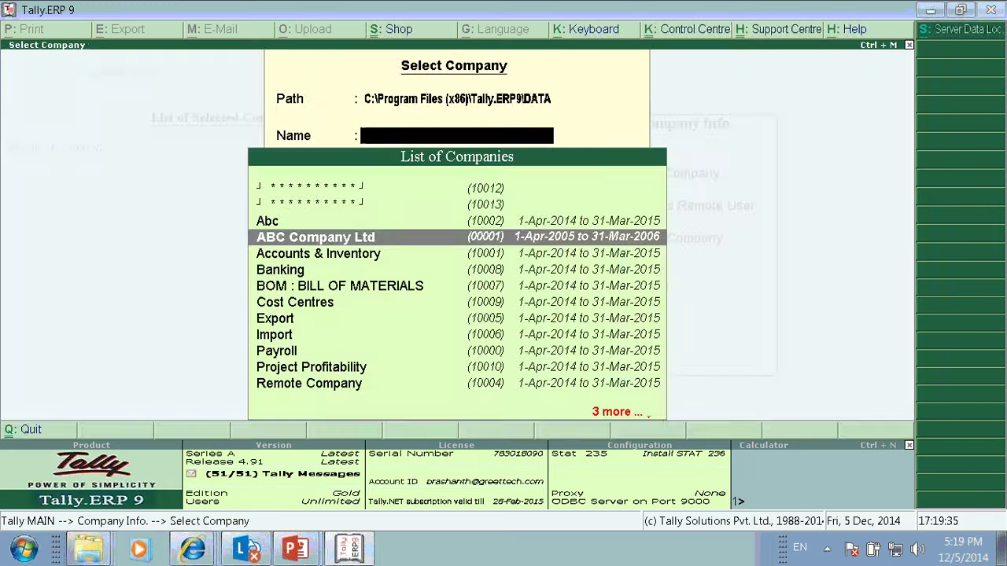
pyautogui.press('Escape')
pyautogui.press('Escape')
pyautogui.press('n')
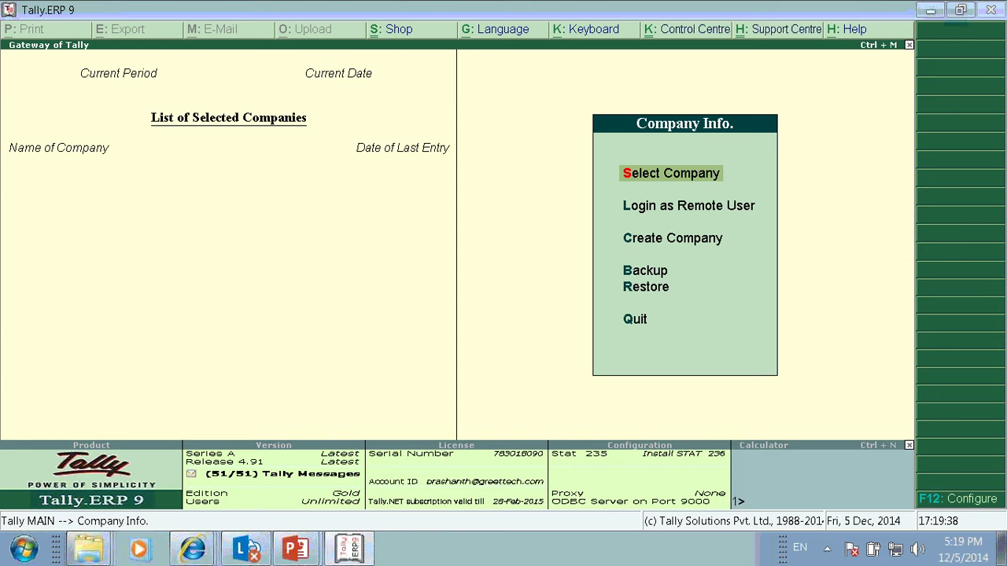
pyautogui.press('Down')
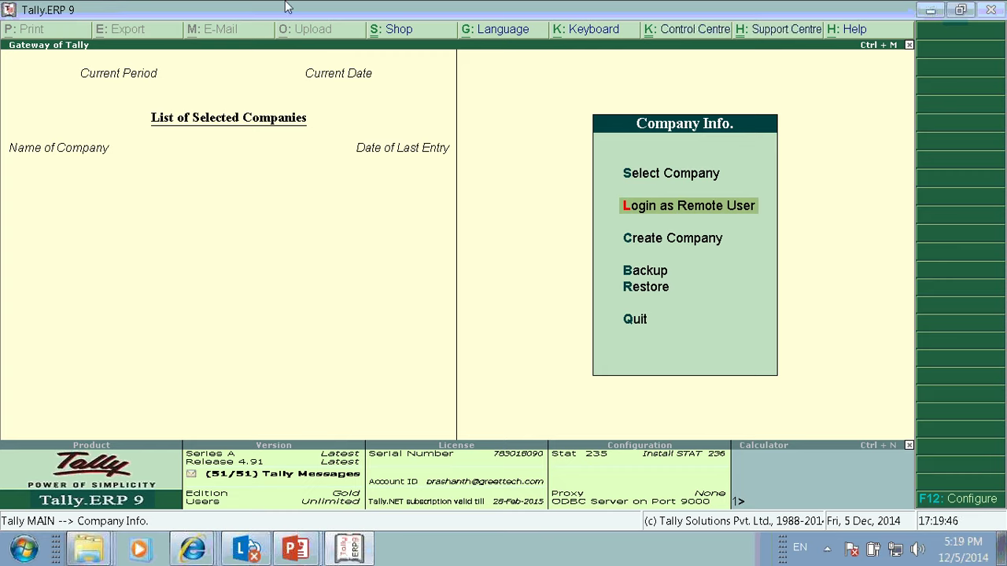
# Step: Activate the Tally window showing Company Info with no company loaded
pyautogui.click(516, 5)
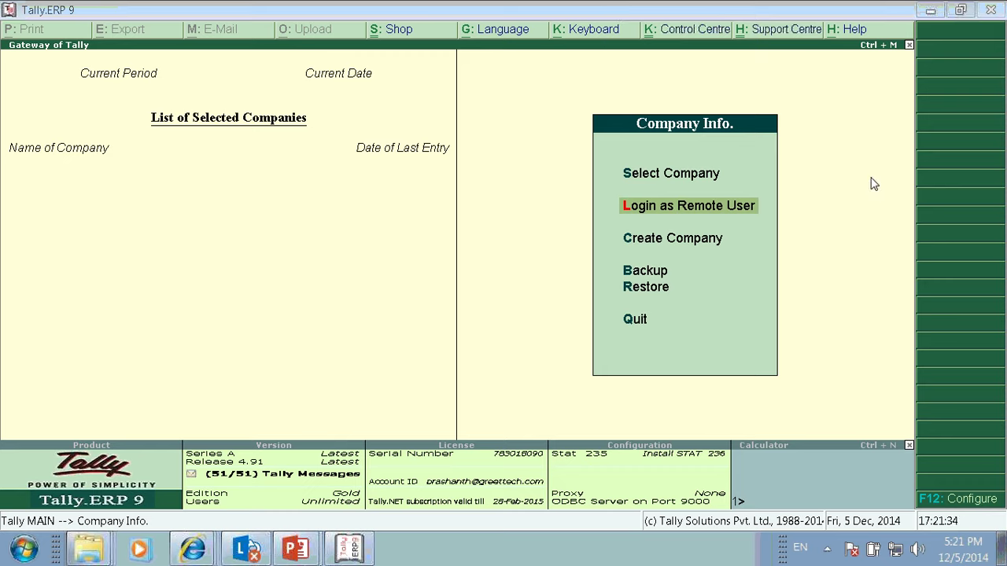
# Step: Select Remote Company from the company list, then cancel its login
pyautogui.press('Down')
pyautogui.press('Up')
pyautogui.press('Up')
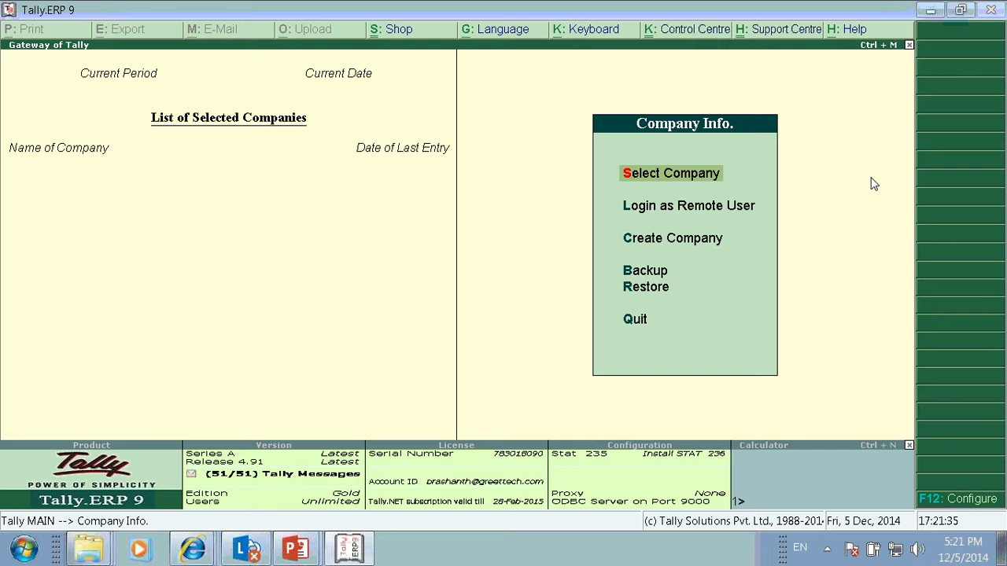
pyautogui.press('Return')
pyautogui.write('R')
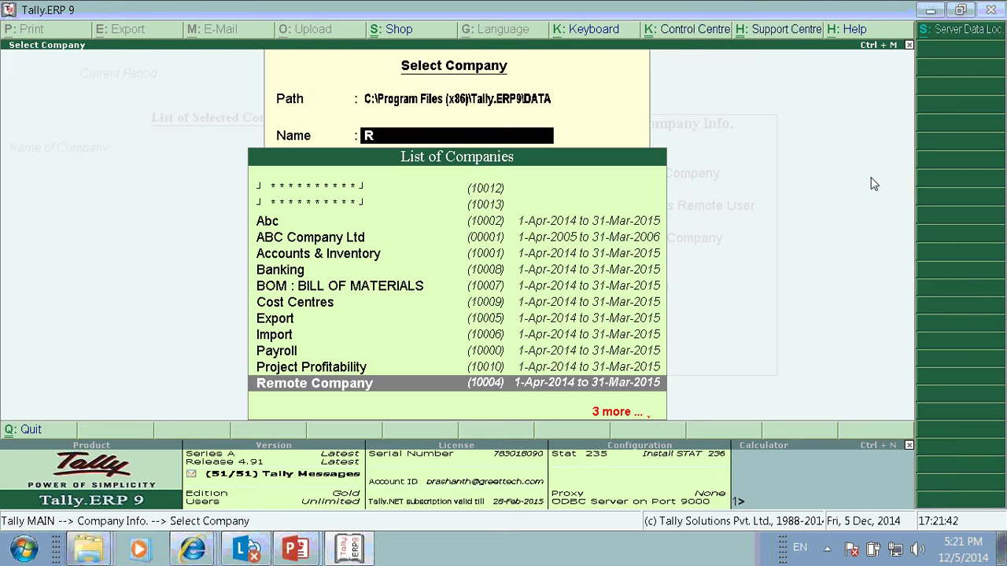
pyautogui.write('e')
pyautogui.press('Return')
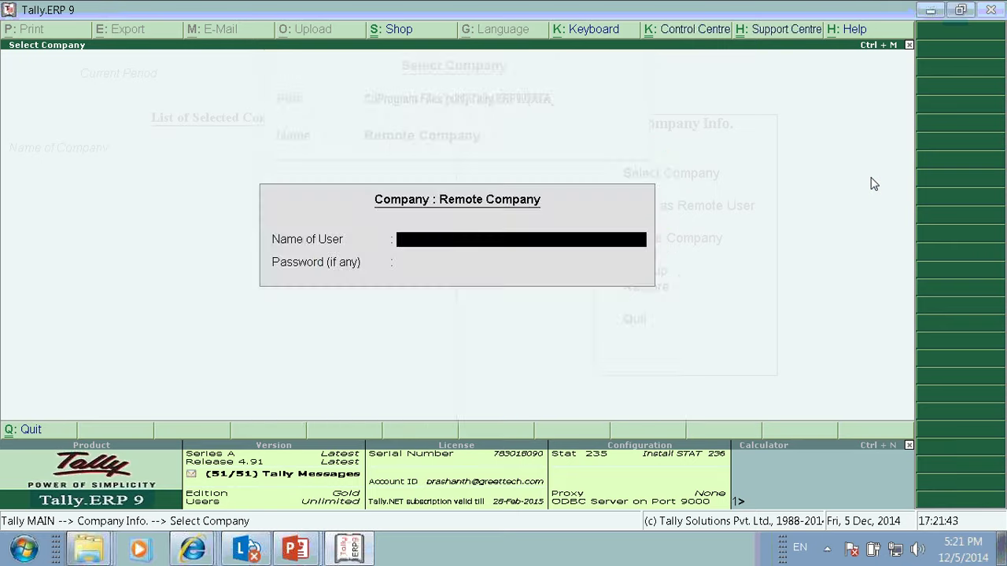
pyautogui.press('Escape')
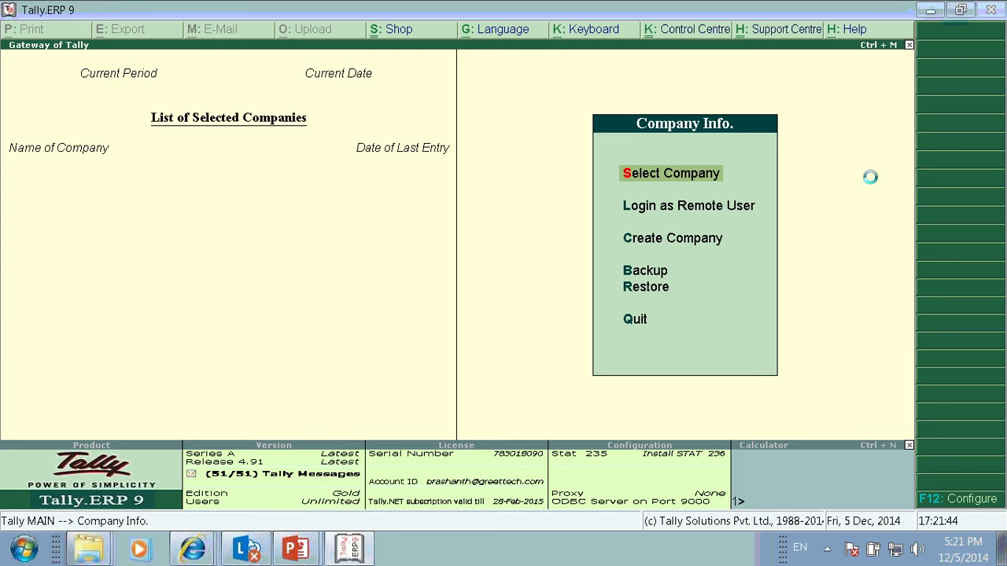
# Step: Load Security Control Company from the list and log in
pyautogui.press('Return')
pyautogui.press('Down')
pyautogui.press('Down')
pyautogui.press('Down')
pyautogui.press('Down')
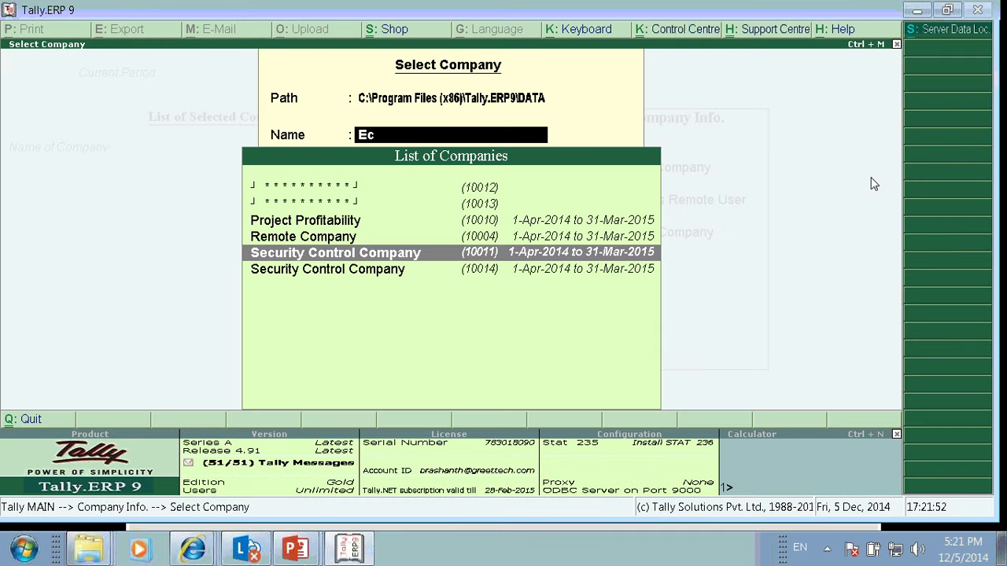
pyautogui.press('Return')
pyautogui.write('any')
pyautogui.press('Return')
pyautogui.press('Return')
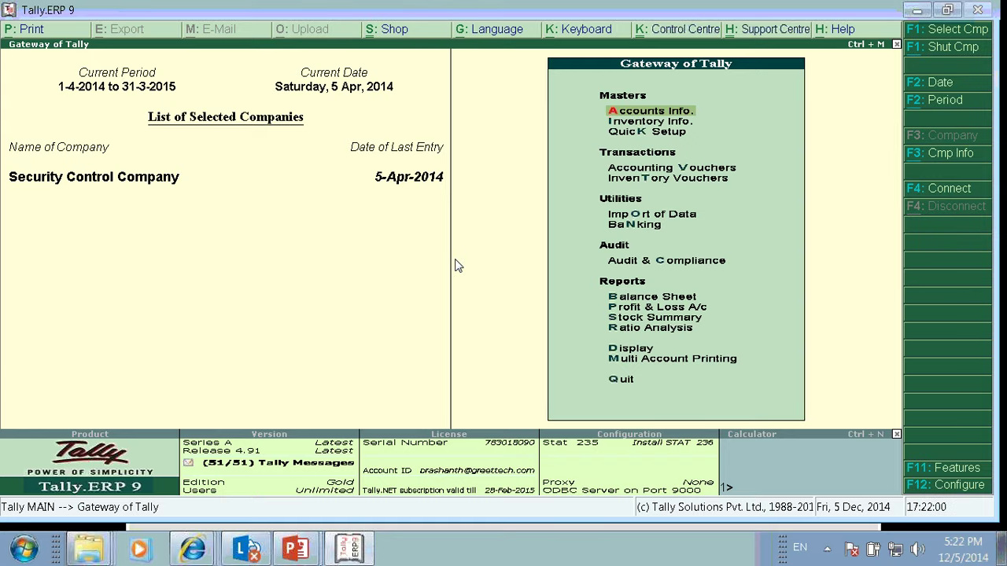
# Step: Open the F3 company info options and enter the Split Company Data menu
pyautogui.hotkey('alt', 'F3')
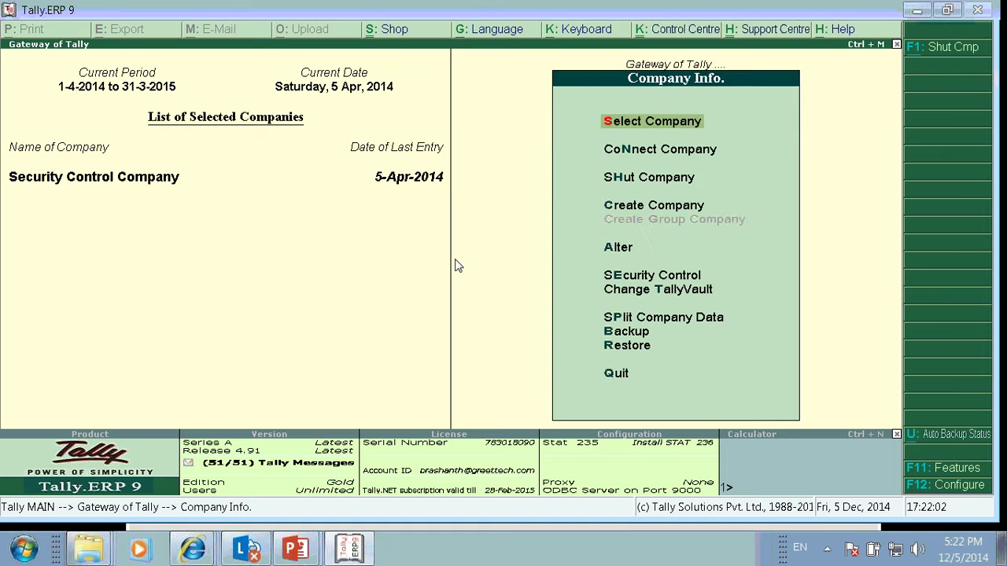
pyautogui.press('Down')
pyautogui.press('Down')
pyautogui.press('Down')
pyautogui.press('Down')
pyautogui.press('Down')
pyautogui.press('Down')
pyautogui.press('Down')
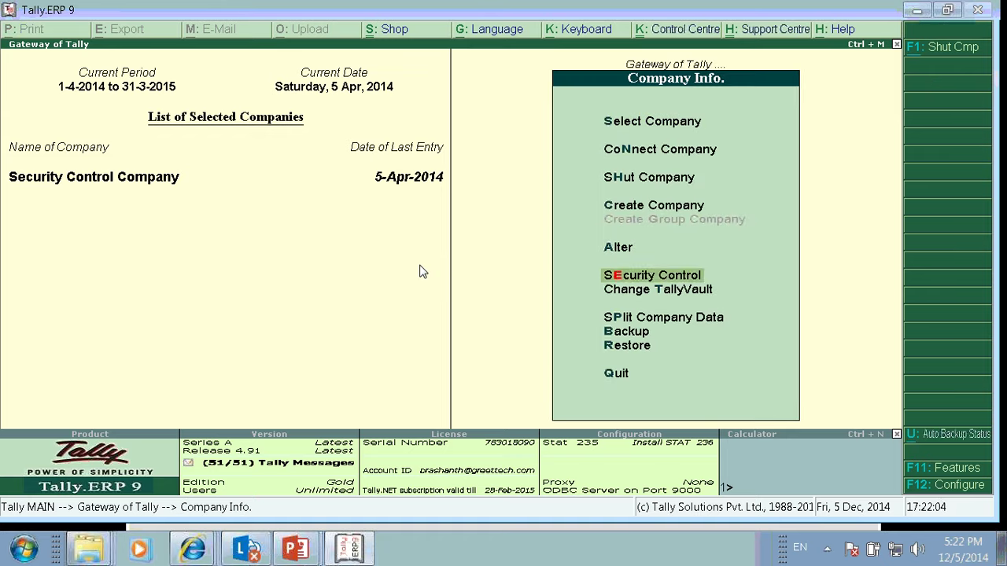
pyautogui.press('Return')
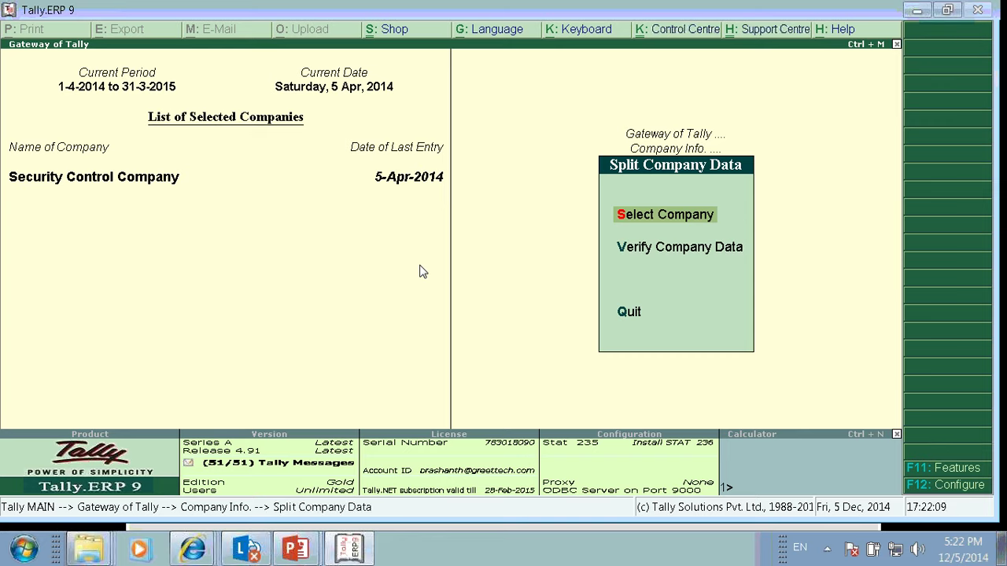
pyautogui.press('Down')
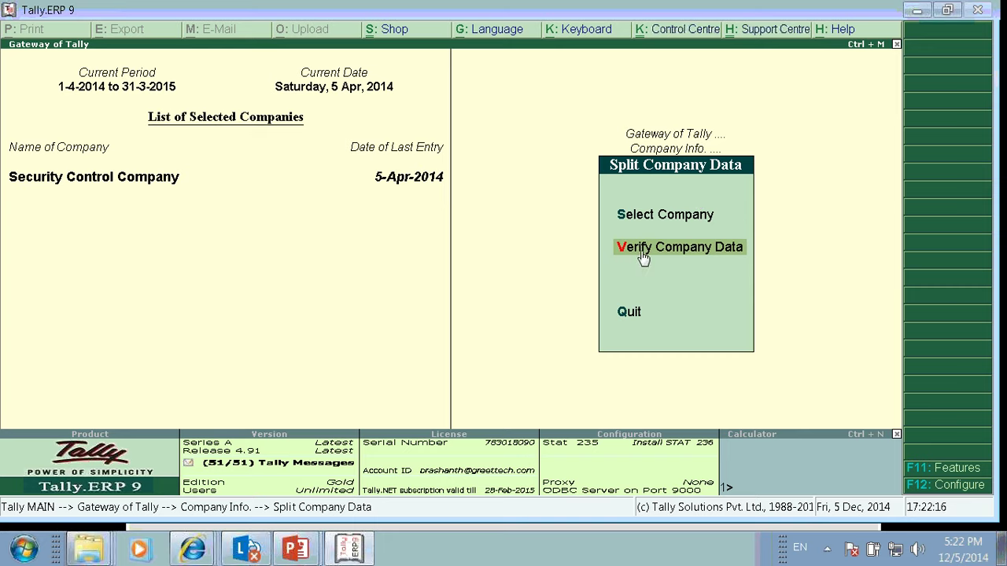
pyautogui.press('Up')
# Step: Select Verify Company Data to open the verification screen
pyautogui.press('Down')
pyautogui.click(663, 248)
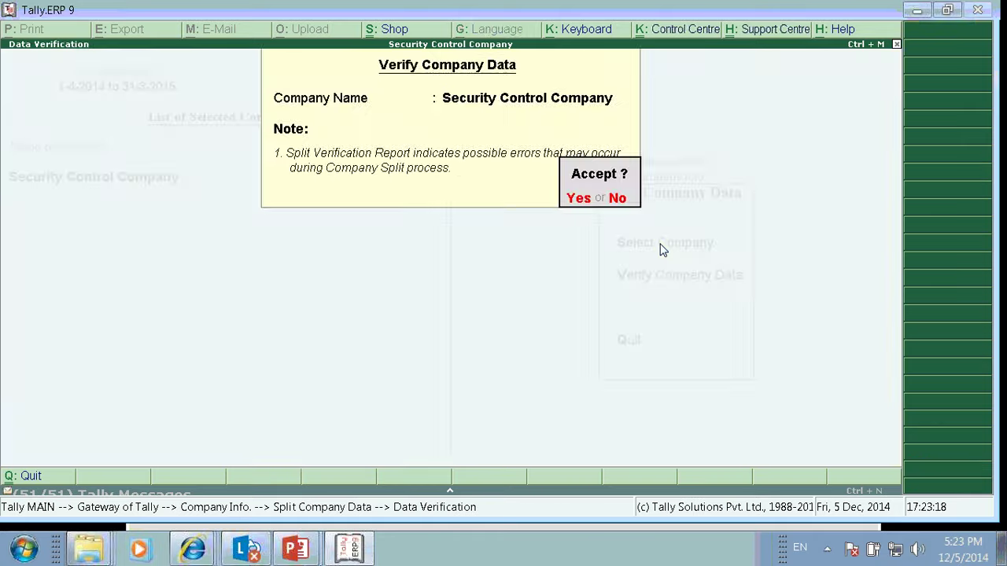
# Step: Accept the verification prompt so the check runs and reports No Error(s) Found
pyautogui.press('Return')
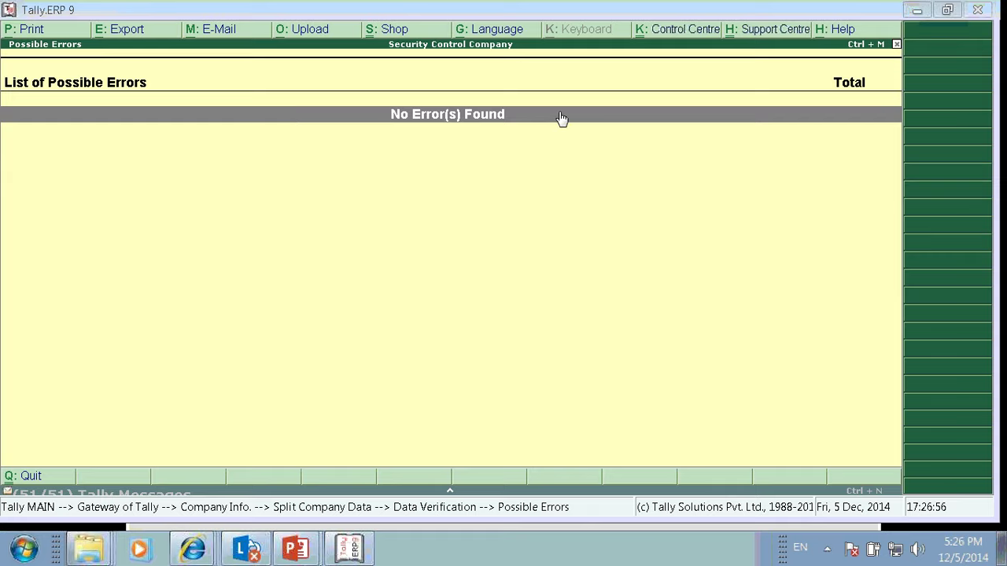
# Step: Close the errors report and search Online Help for 'Split Company Data'
pyautogui.press('Escape')
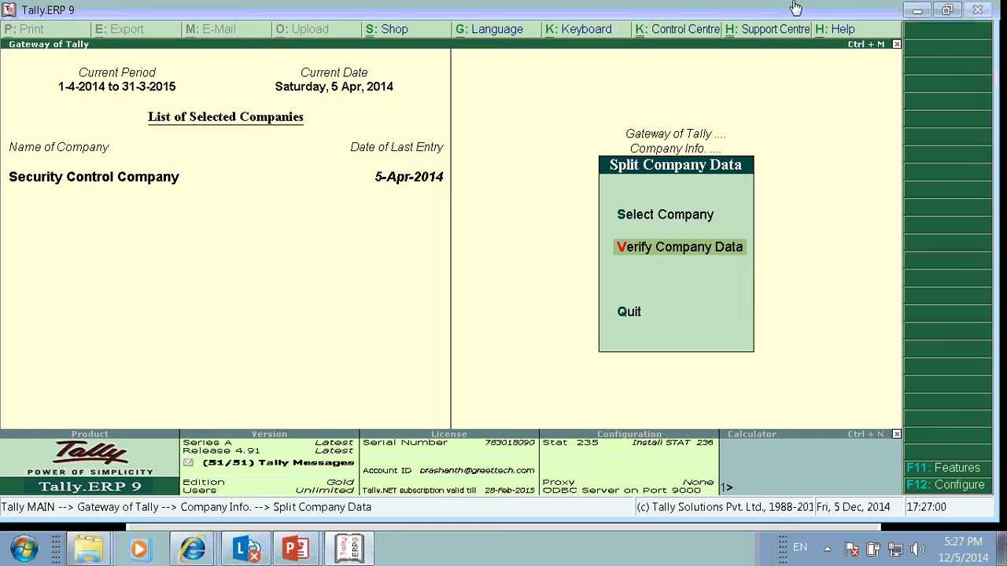
pyautogui.click(844, 29)
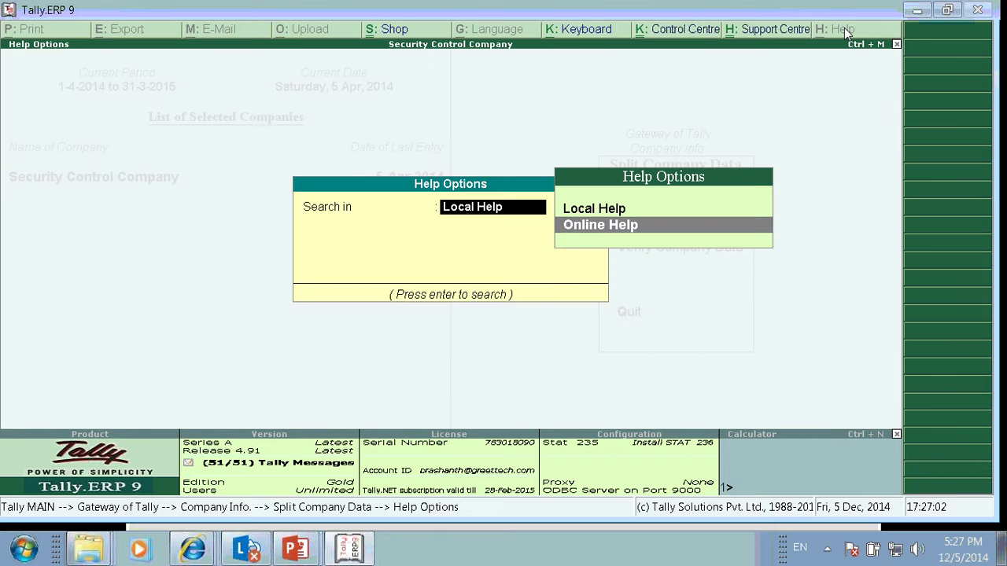
pyautogui.press('Return')
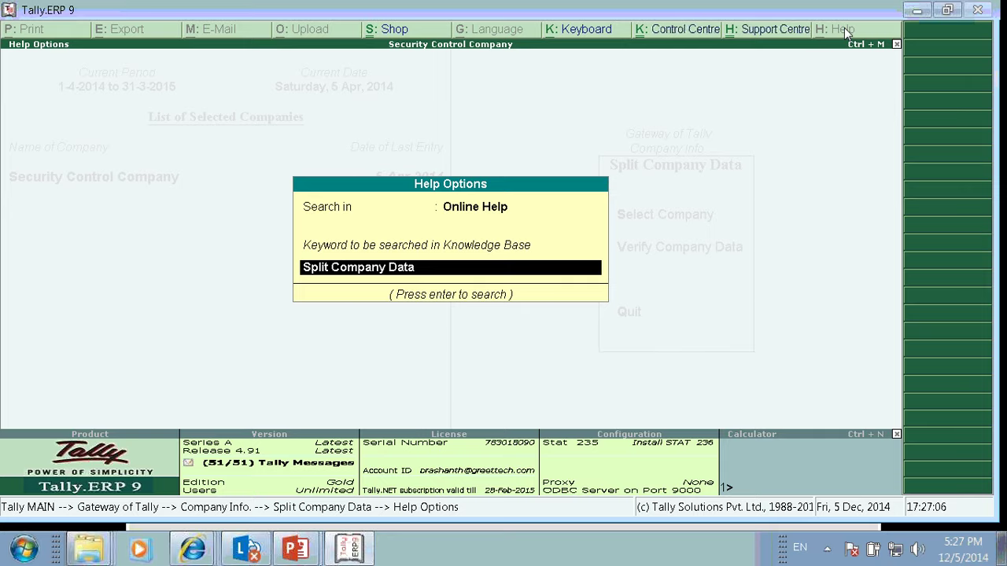
pyautogui.press('Return')
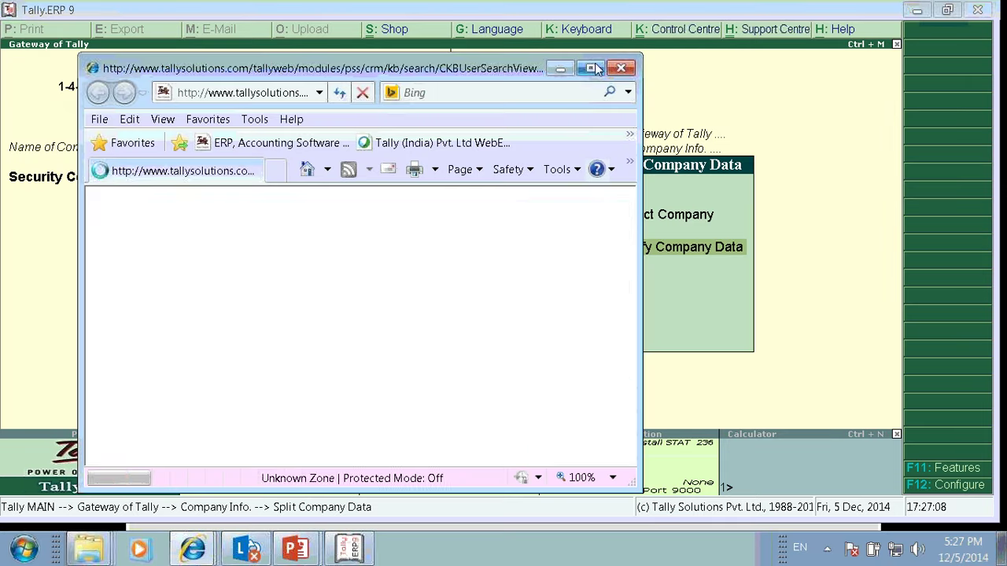
# Step: Maximize the knowledge-base window and open the 'Data Verification before Splitting' article from the results
pyautogui.click(590, 68)
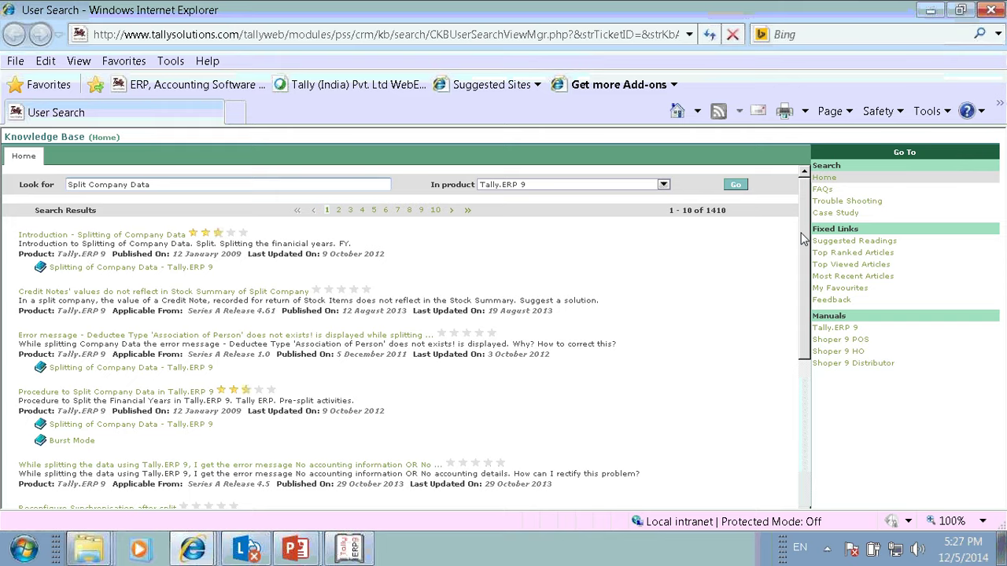
pyautogui.moveTo(806, 244); pyautogui.dragTo(802, 355)
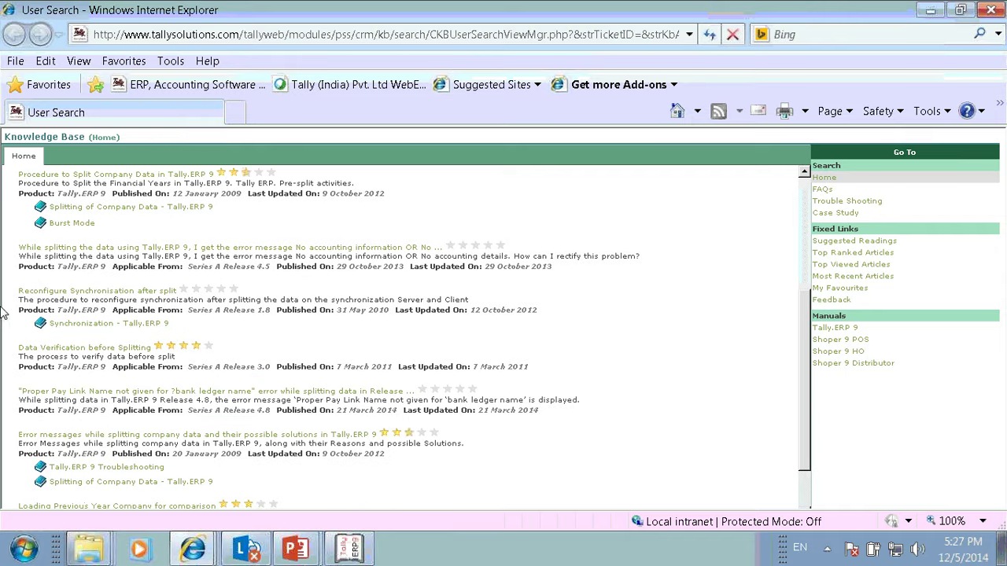
pyautogui.click(59, 349)
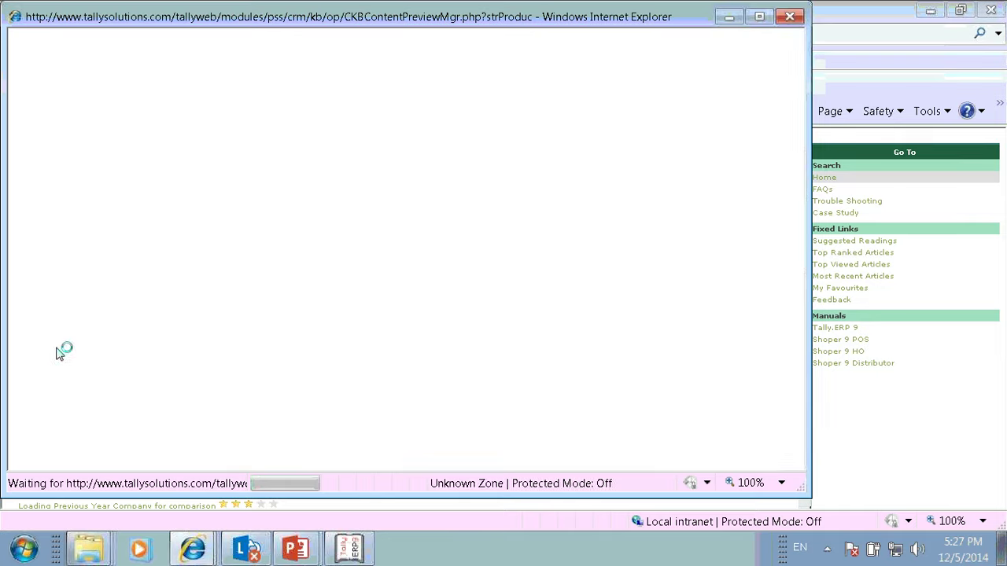
# Step: Highlight the Incorrect Units of measurement and Cost Centre category error bullets in the article
pyautogui.click(760, 17)
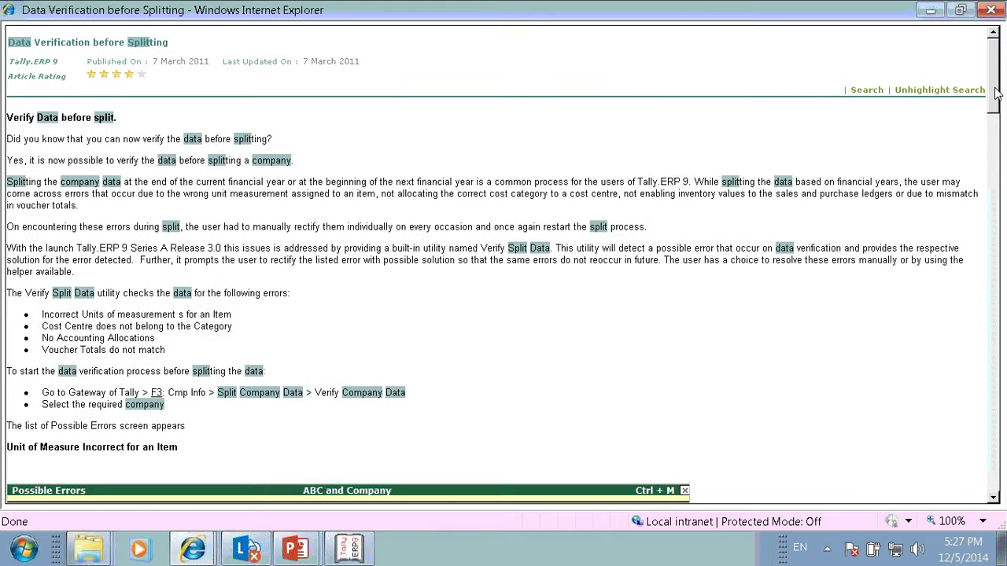
pyautogui.moveTo(996, 93); pyautogui.dragTo(965, 61)
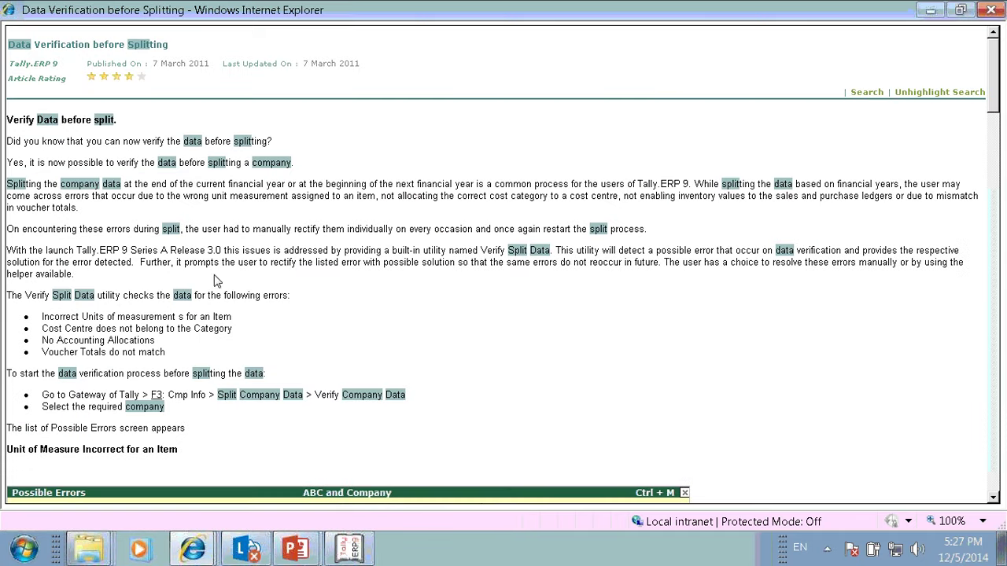
pyautogui.moveTo(41, 317); pyautogui.dragTo(256, 321)
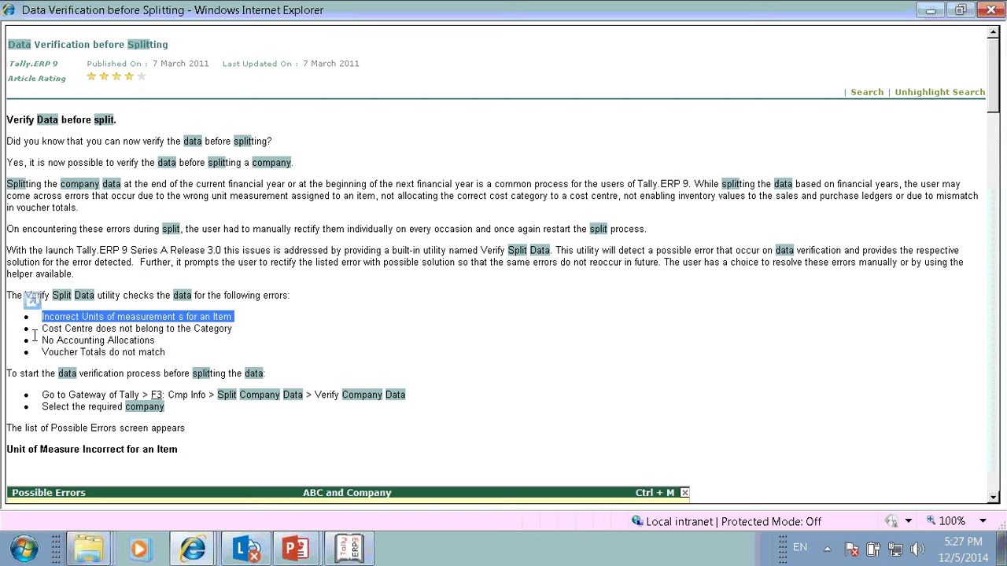
pyautogui.moveTo(39, 329); pyautogui.dragTo(234, 330)
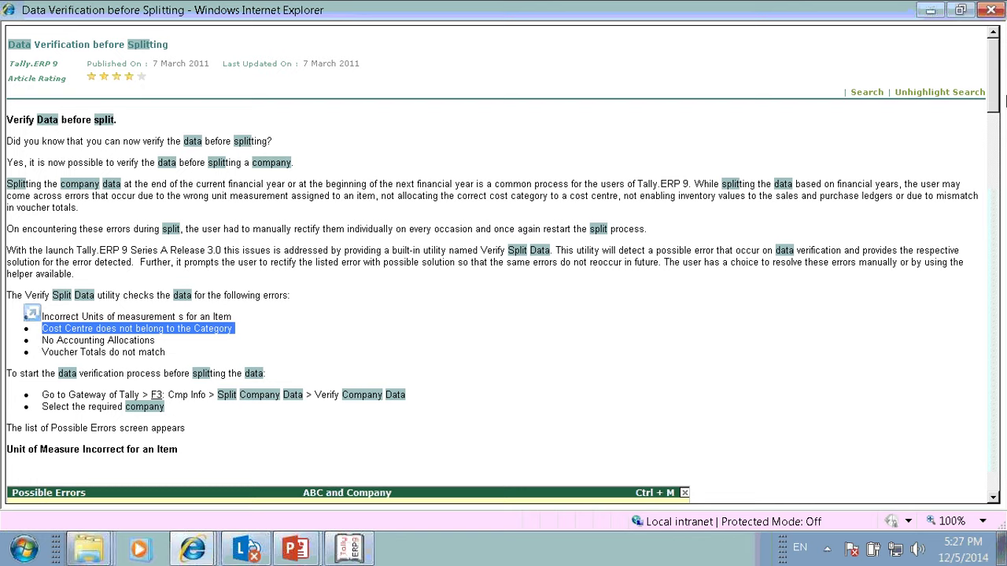
# Step: Clear the highlighting and switch back to the knowledge-base search results
pyautogui.moveTo(993, 77); pyautogui.dragTo(975, 46)
pyautogui.click(634, 27)
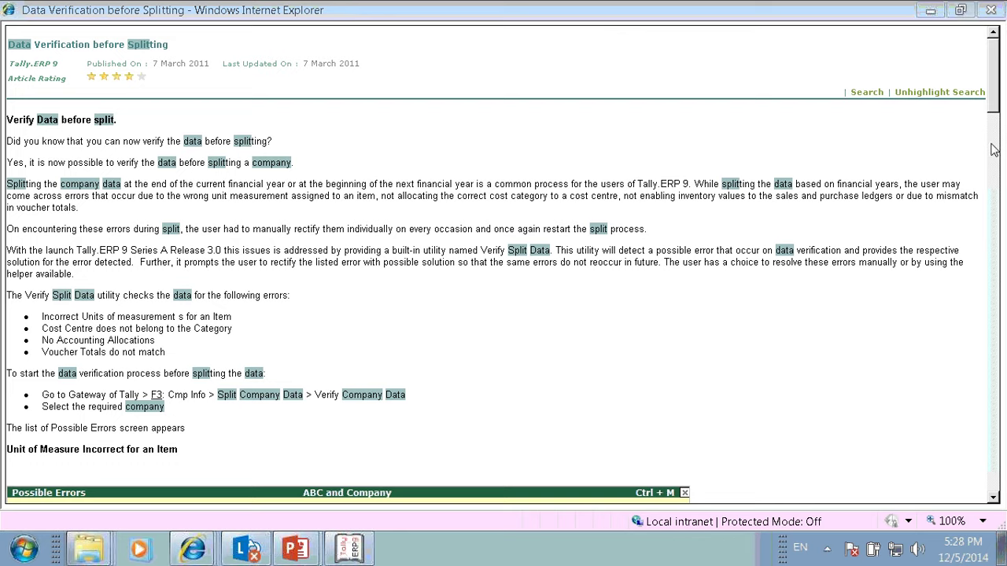
pyautogui.hotkey('alt', 'Tab')
pyautogui.hotkey('alt', 'Tab')
pyautogui.hotkey('alt', 'Tab')
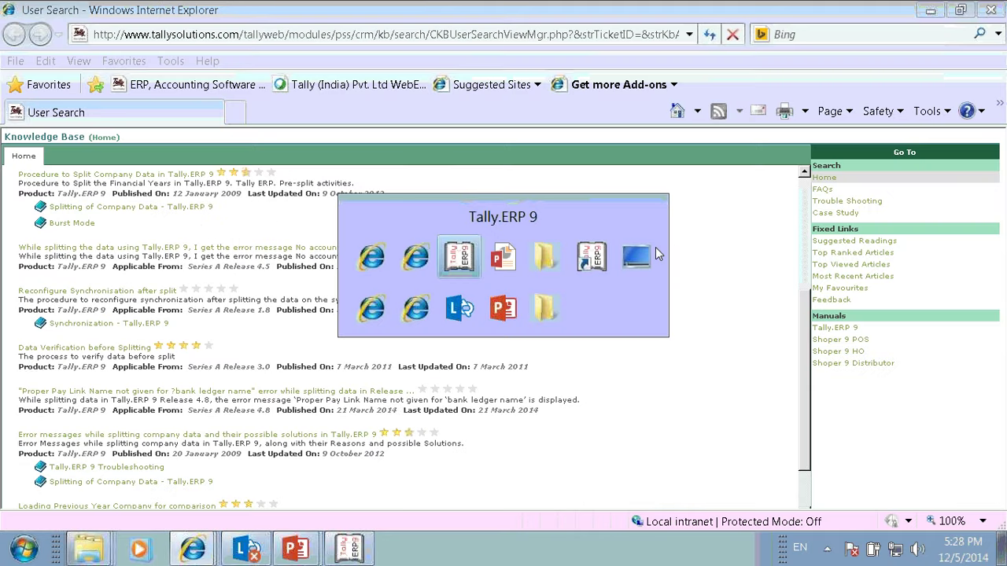
# Step: In Split Company Data, select Security Control Company, keep split date 1-Sep-2014, and accept
pyautogui.hotkey('alt', 'Tab')
pyautogui.hotkey('alt', 'Tab')
pyautogui.hotkey('alt', 'Tab')
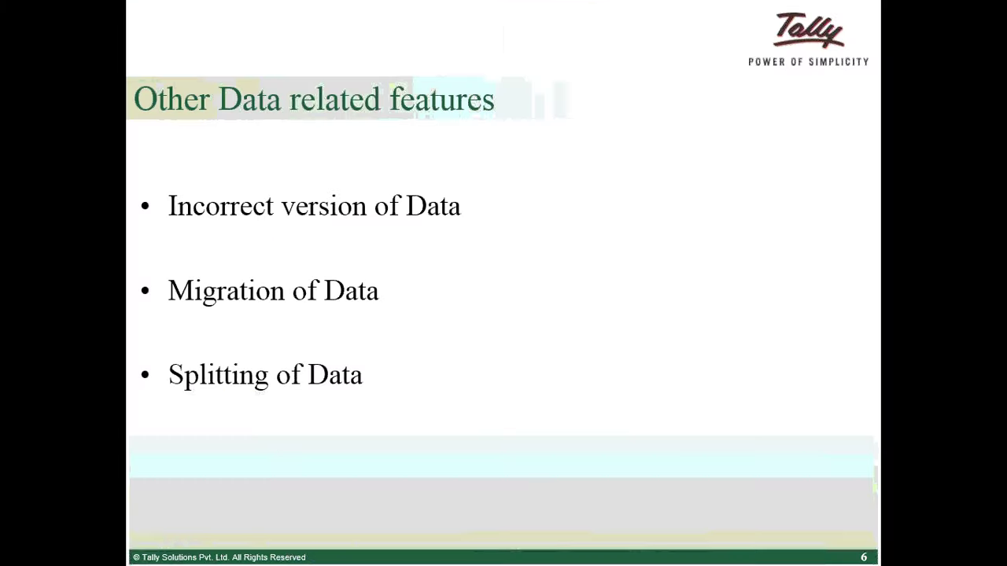
pyautogui.hotkey('alt', 'Tab')
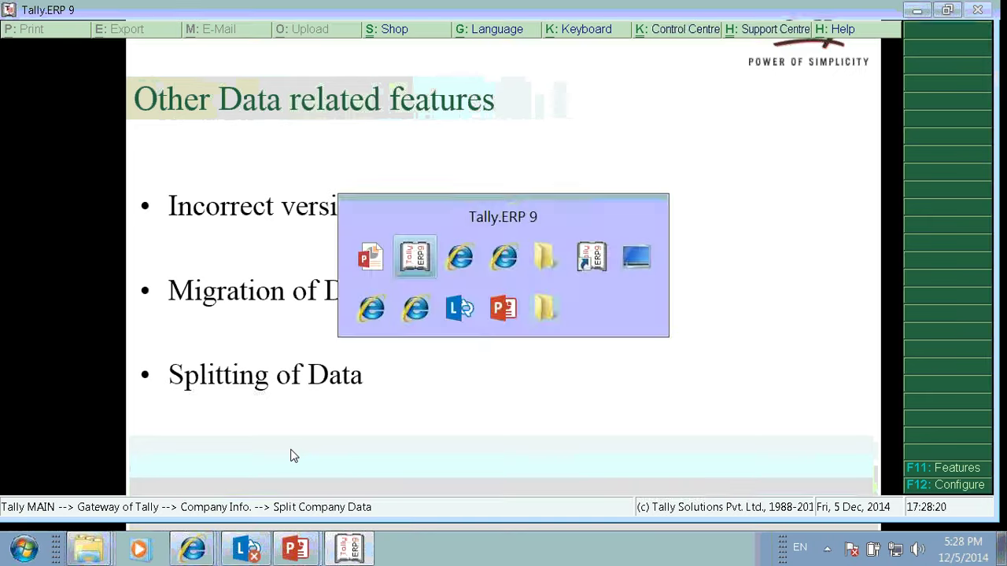
pyautogui.press('Up')
pyautogui.press('Return')
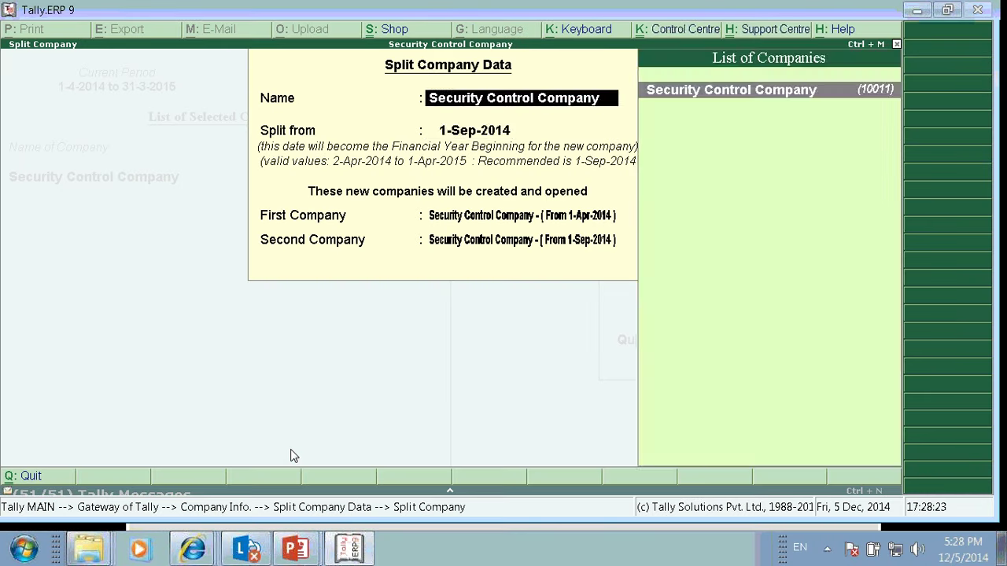
pyautogui.press('Return')
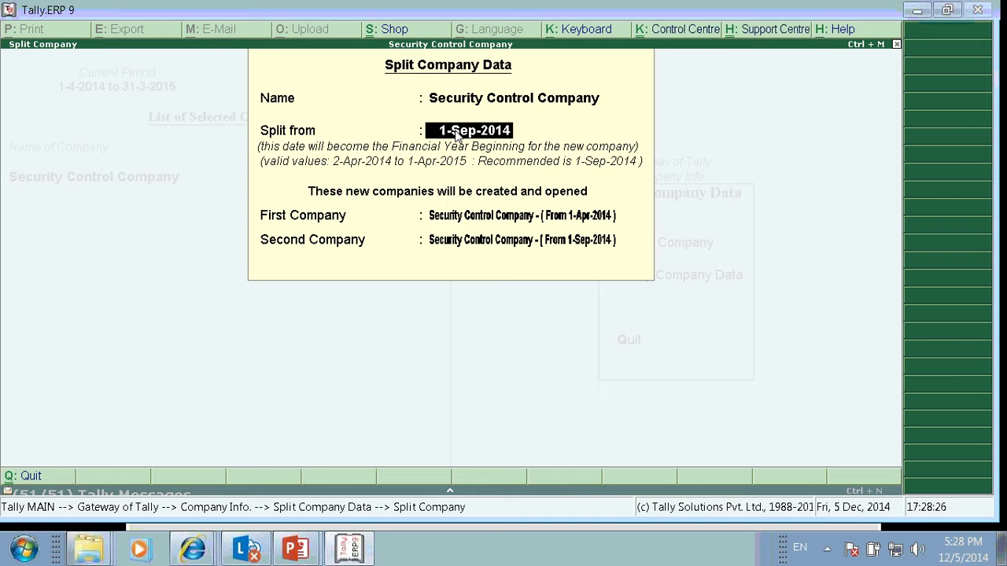
pyautogui.press('Return')
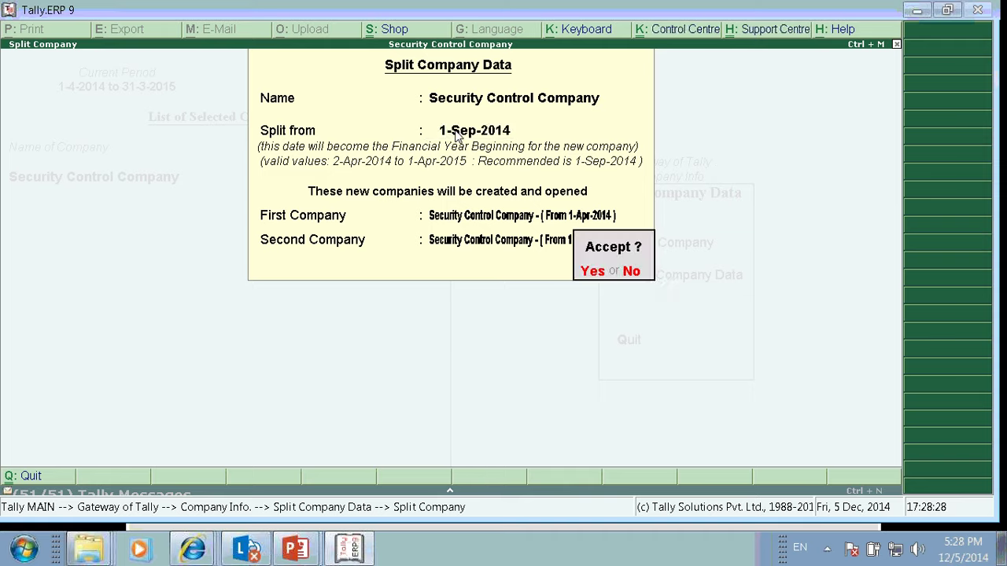
pyautogui.press('y')
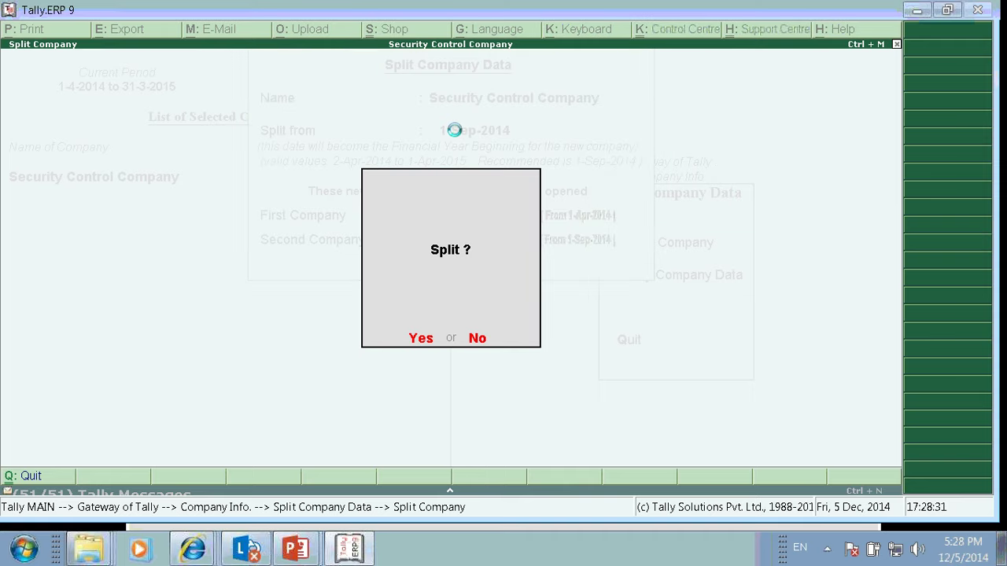
# Step: Confirm the split so Tally creates portions from 1-Apr-2014 and 1-Sep-2014
pyautogui.press('y')
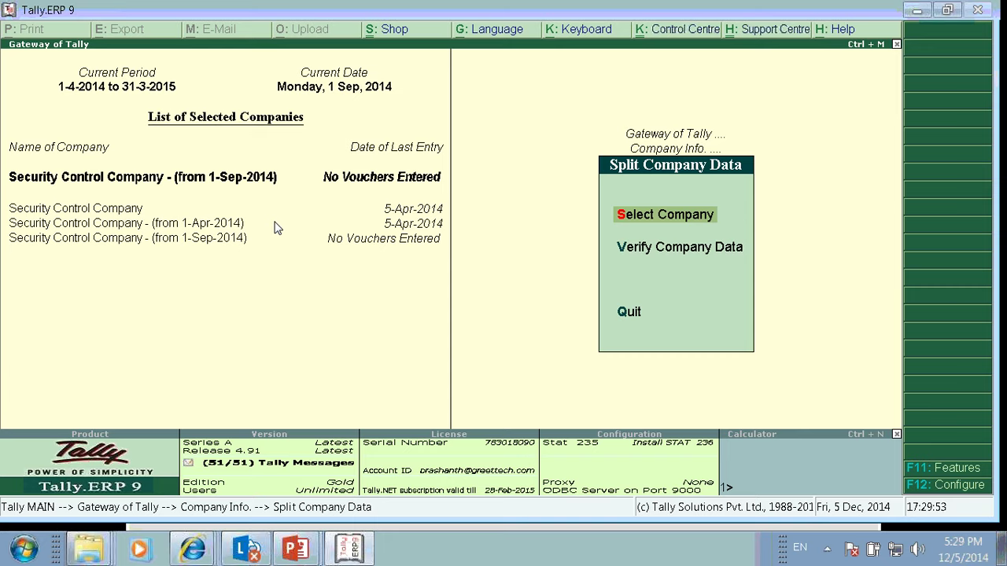
# Step: Select Security Control Company, quit to Gateway of Tally, and switch to the WebEx window
pyautogui.click(398, 212)
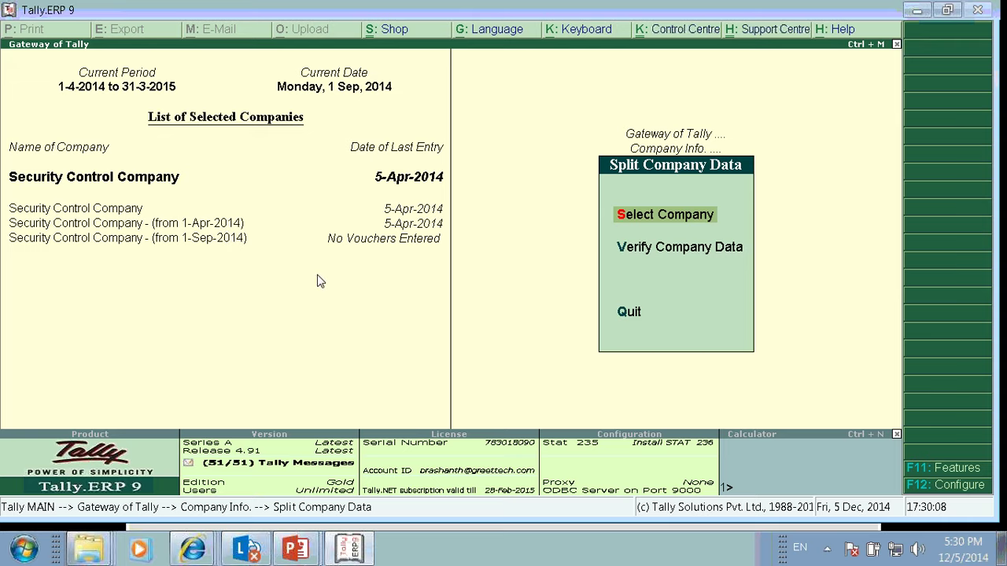
pyautogui.click(605, 247)
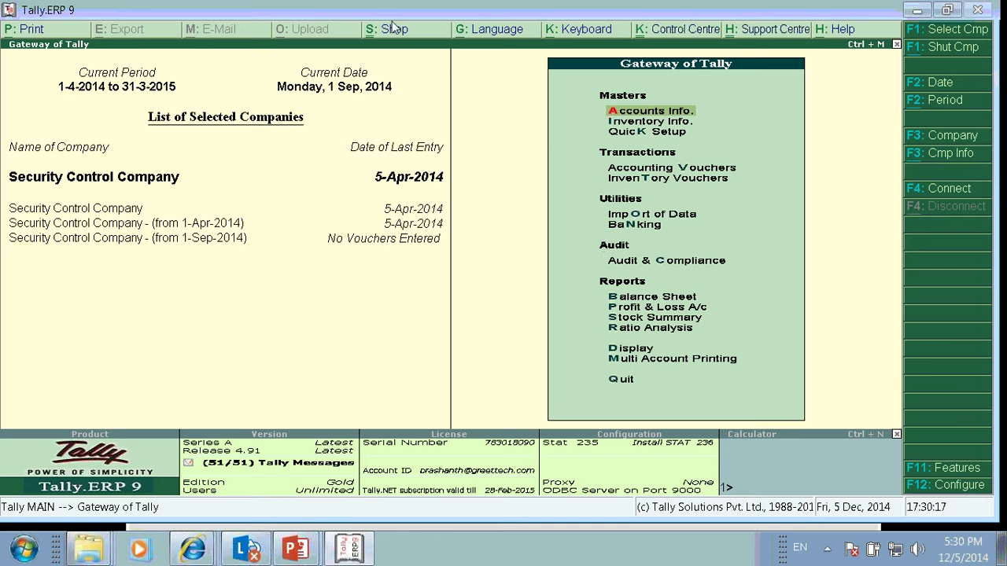
pyautogui.click(239, 20)
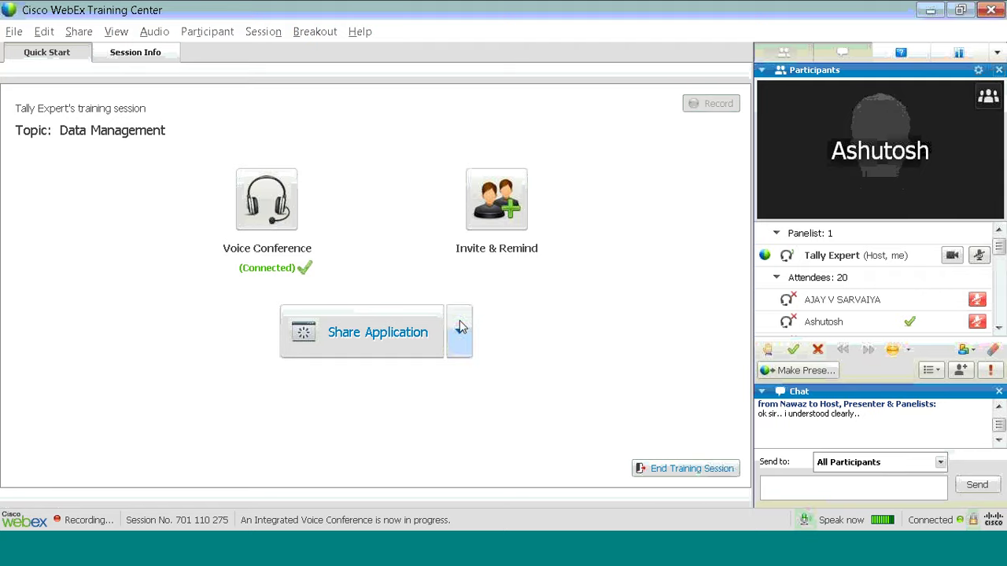
# Step: Share 'PowerPoint Slide Show - [Data Troubleshooting]' in WebEx, briefly checking Tally before returning
pyautogui.click(460, 331)
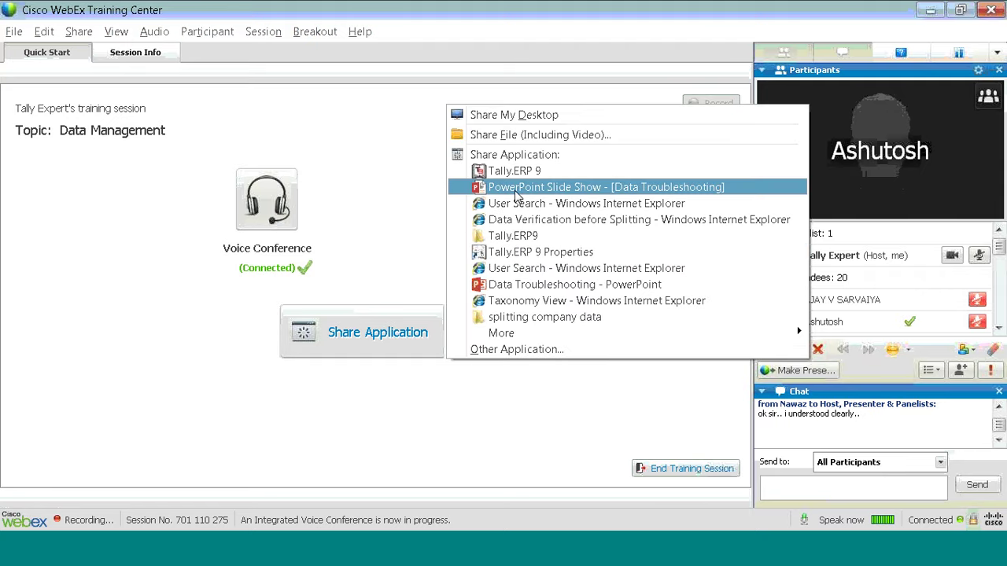
pyautogui.click(319, 84)
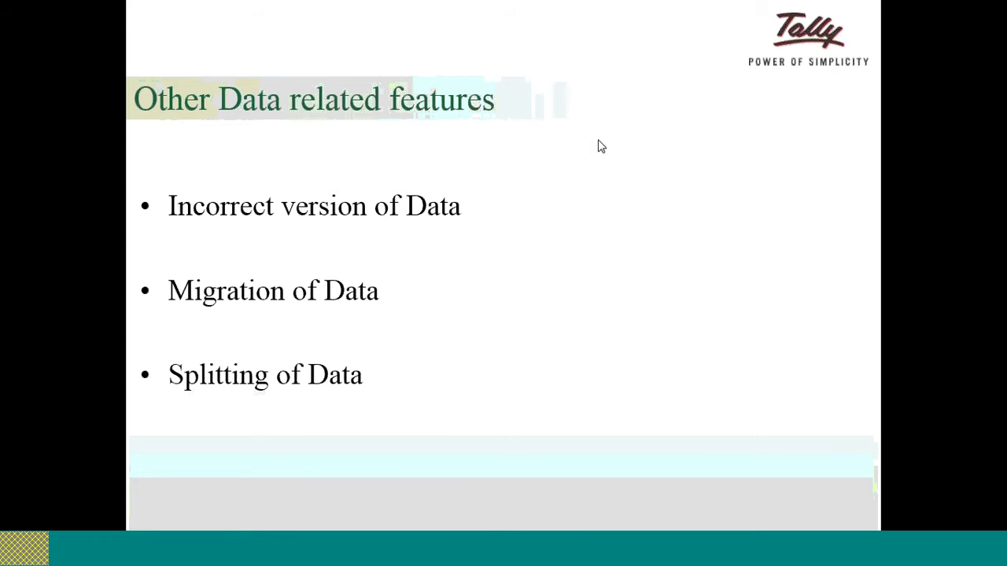
pyautogui.hotkey('alt', 'Tab')
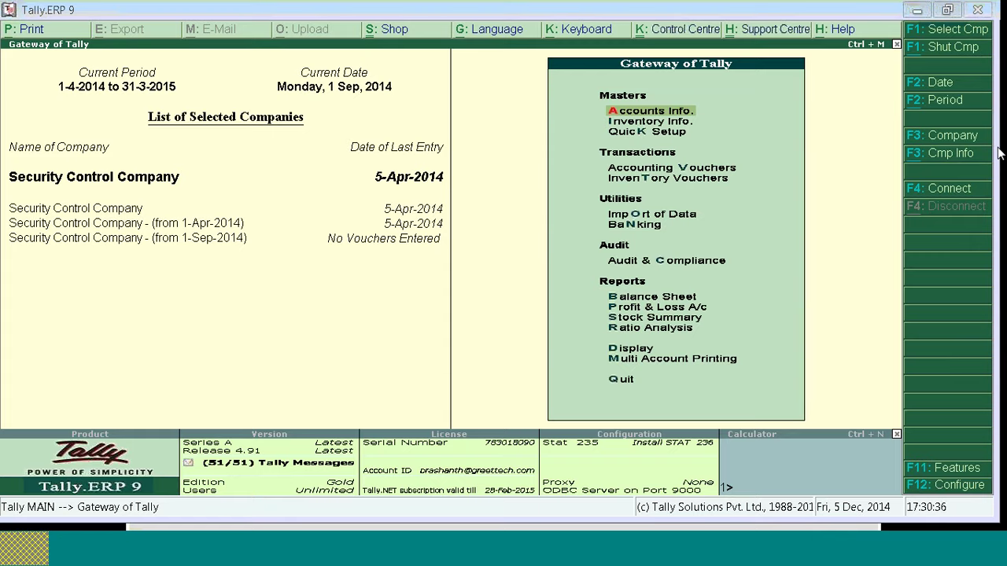
pyautogui.hotkey('alt', 'Tab')
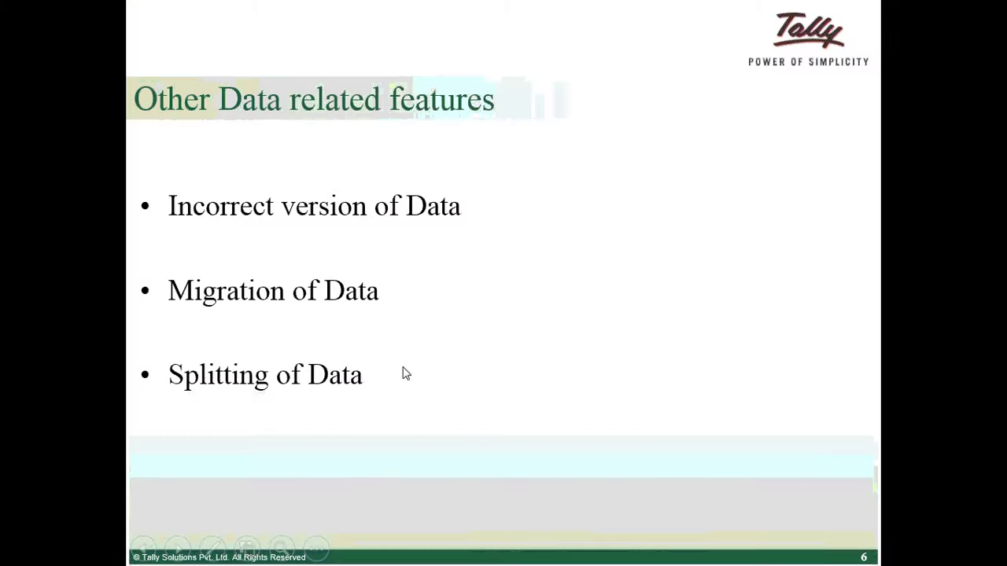
# Step: Advance to slide 7, Maintenance of data, then switch back to Tally.ERP 9
pyautogui.press('Right')
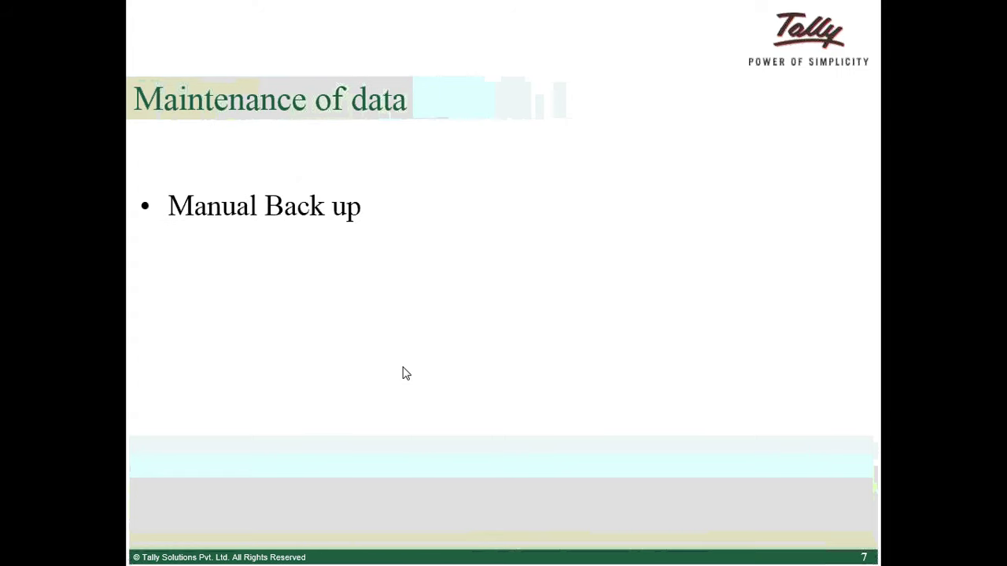
pyautogui.hotkey('alt', 'Tab')
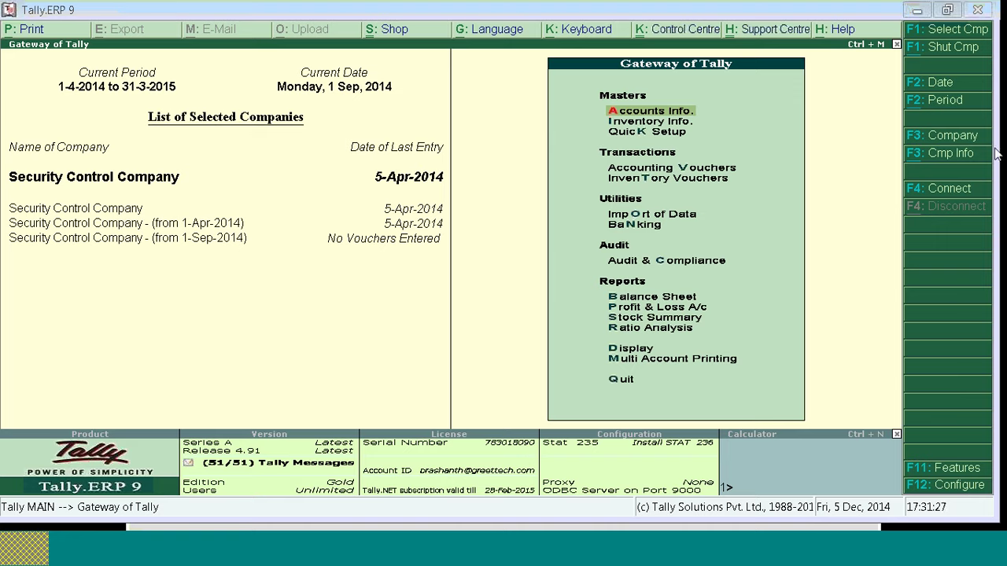
# Step: Shut the split companies from 1-Apr-2014 and 1-Sep-2014 using Alt+F1
pyautogui.hotkey('alt', 'F1')
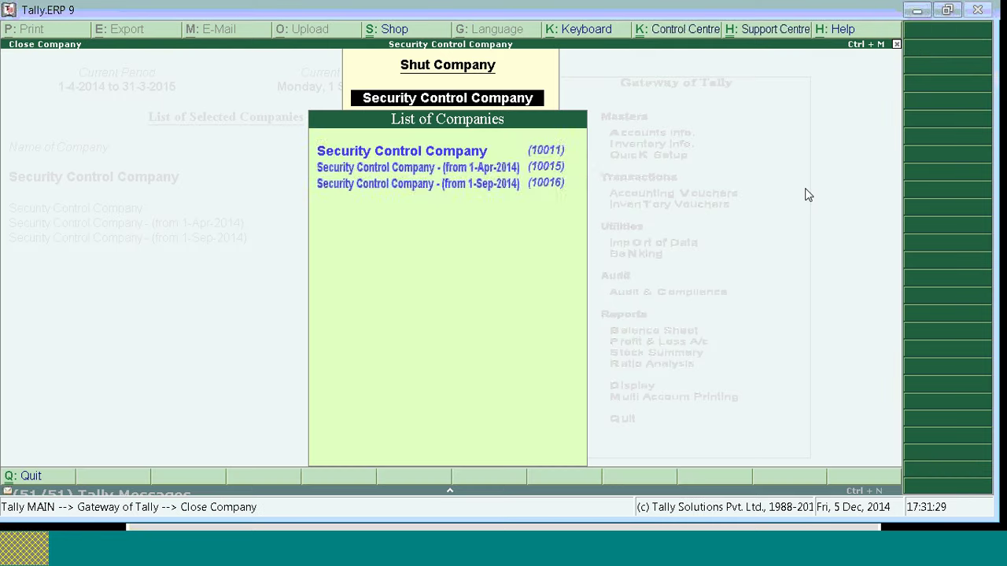
pyautogui.press('Down')
pyautogui.press('Return')
pyautogui.hotkey('alt', 'F1')
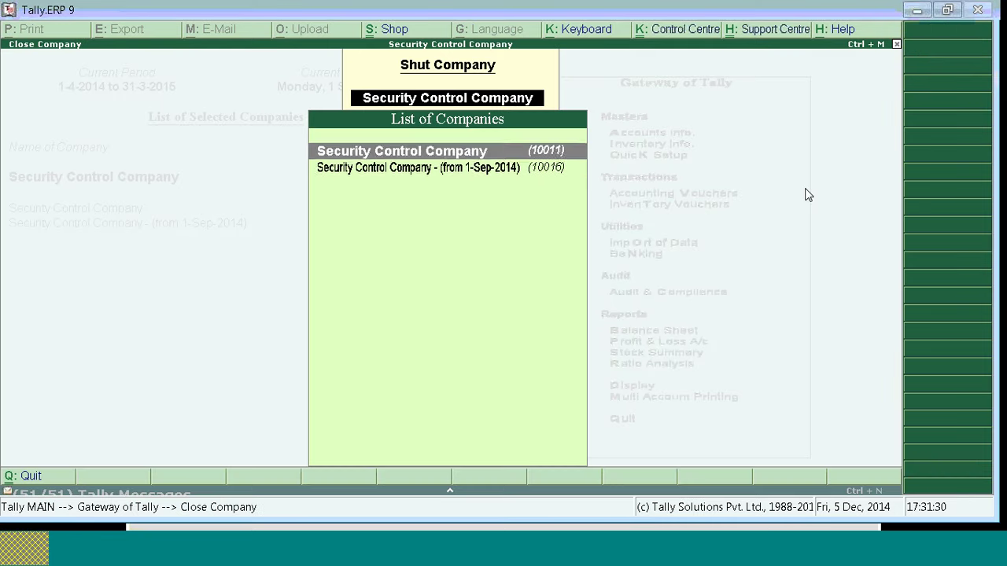
pyautogui.press('Return')
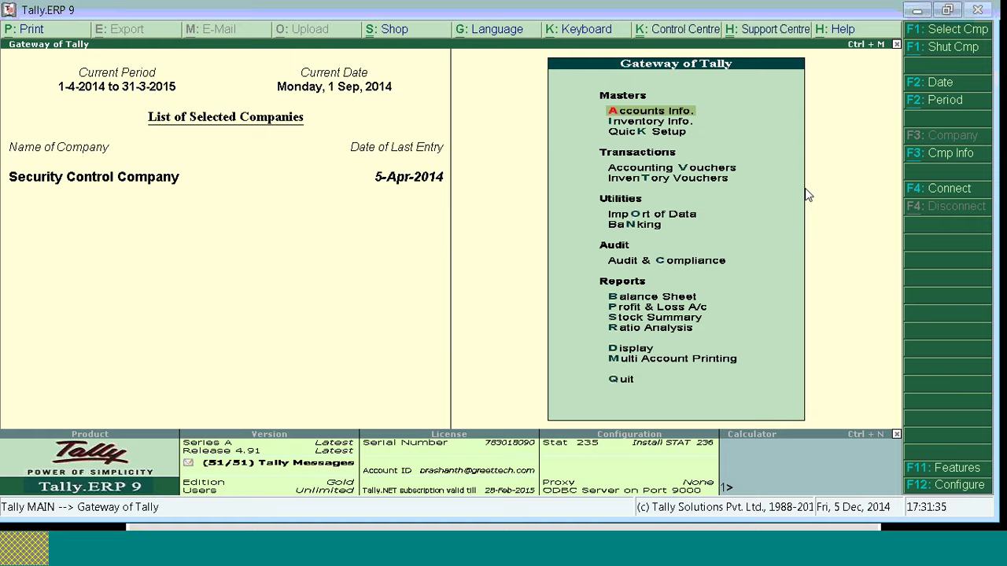
# Step: Flip to the slide show and back, then move from Tally to the Windows desktop
pyautogui.hotkey('alt', 'Tab')
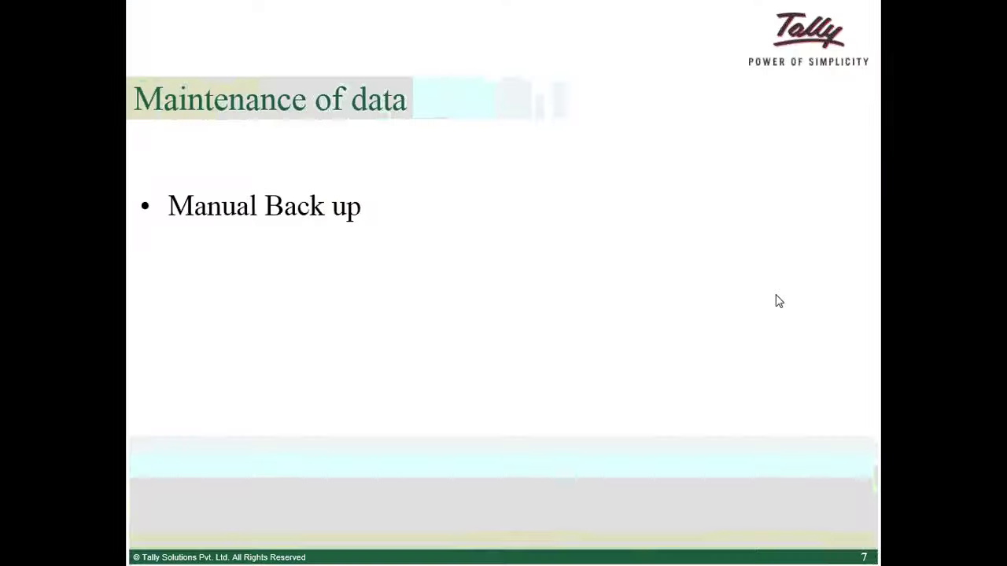
pyautogui.hotkey('alt', 'Tab')
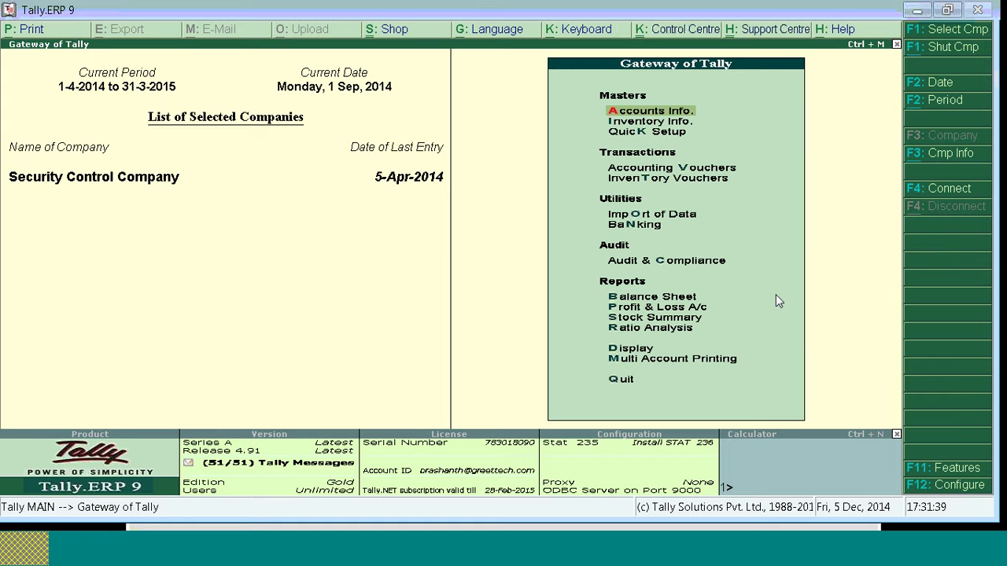
pyautogui.hotkey('alt', 'Tab')
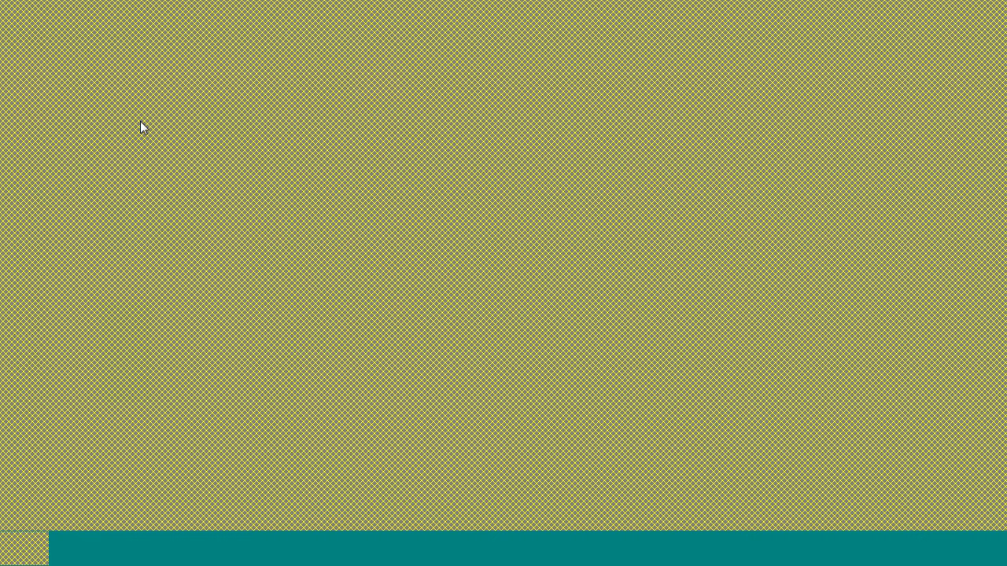
# Step: Bring the C:\Program Files (x86)\Tally.ERP9 folder window to the front and maximize it
pyautogui.hotkey('alt', 'Tab')
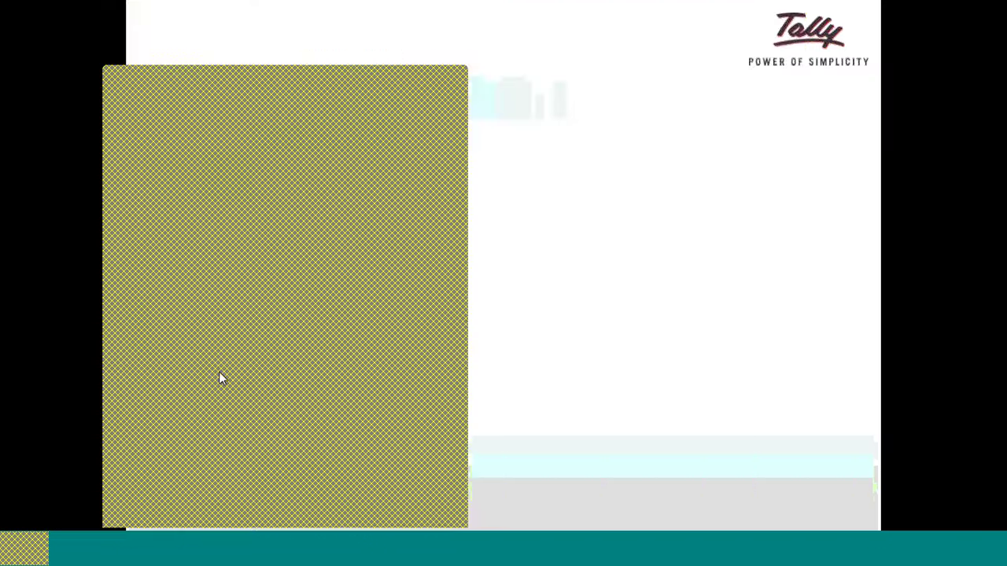
pyautogui.hotkey('alt', 'Tab')
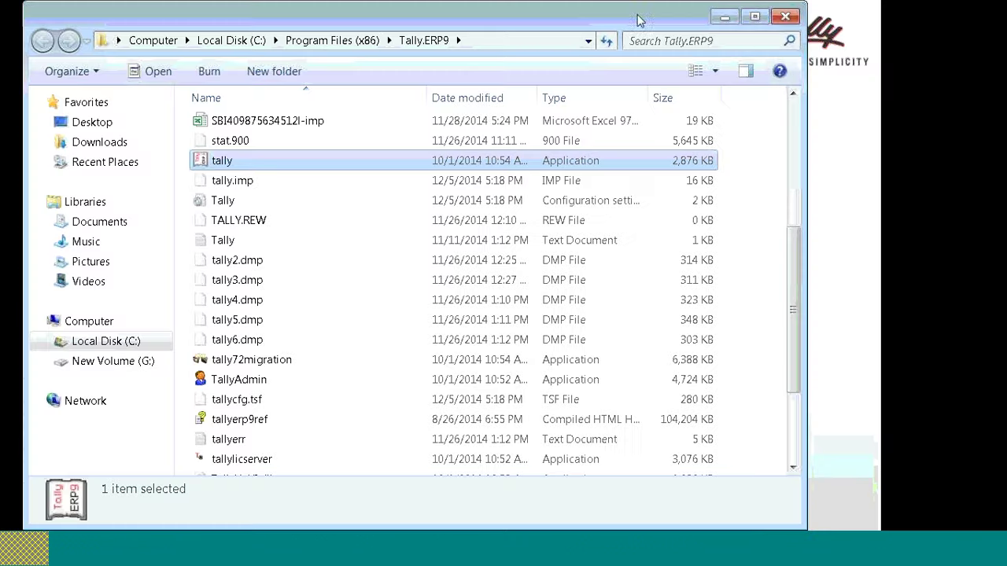
pyautogui.click(756, 16)
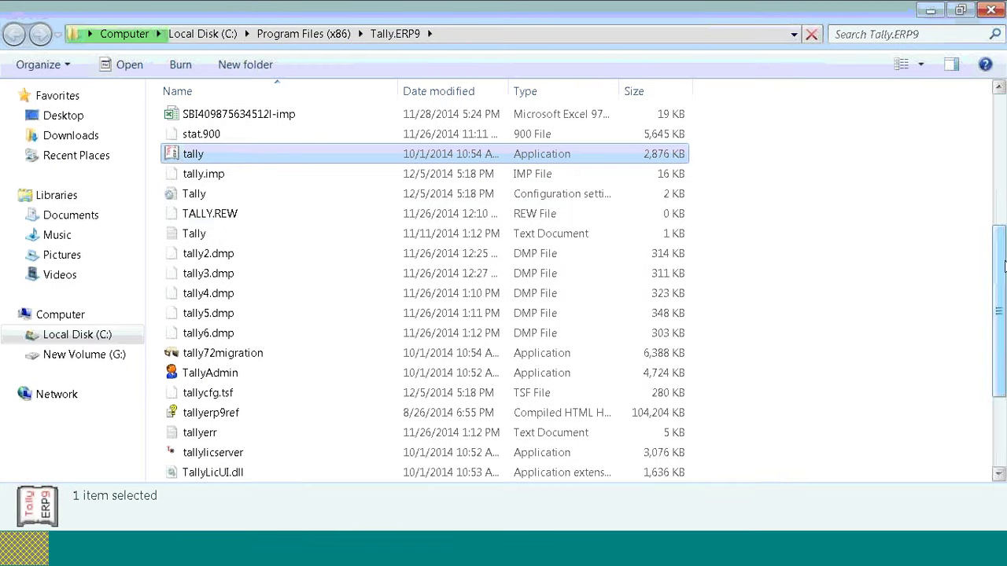
pyautogui.moveTo(1002, 268); pyautogui.dragTo(1001, 130)
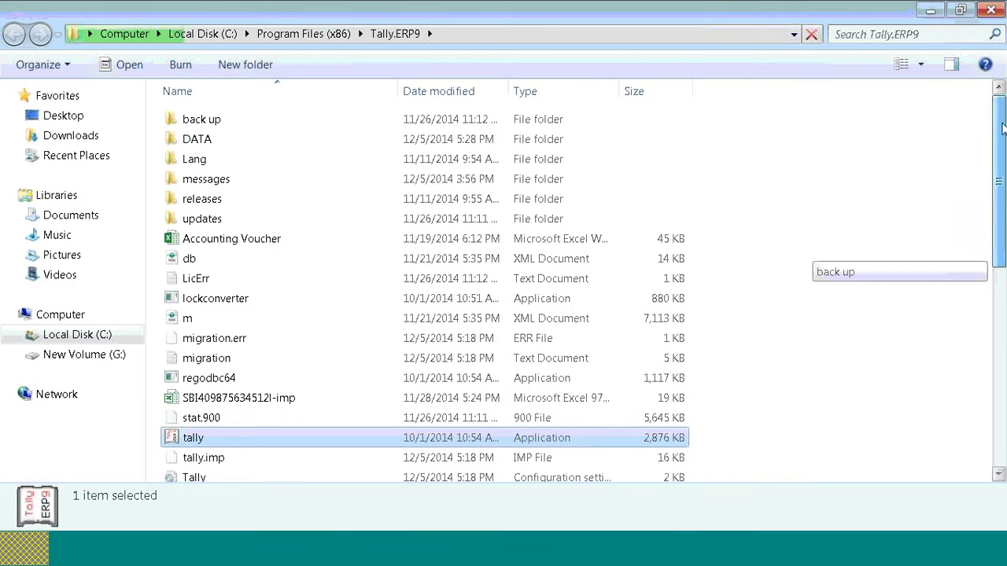
# Step: Copy the DATA folder, then bring up the G:\Data\splitting company data window
pyautogui.click(198, 140)
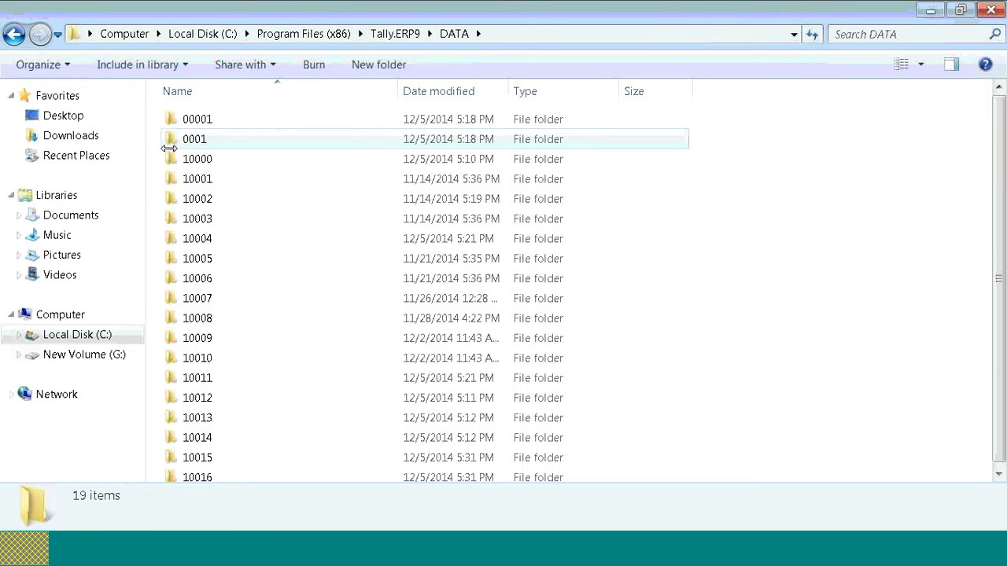
pyautogui.scroll(-1, 1003, 118)
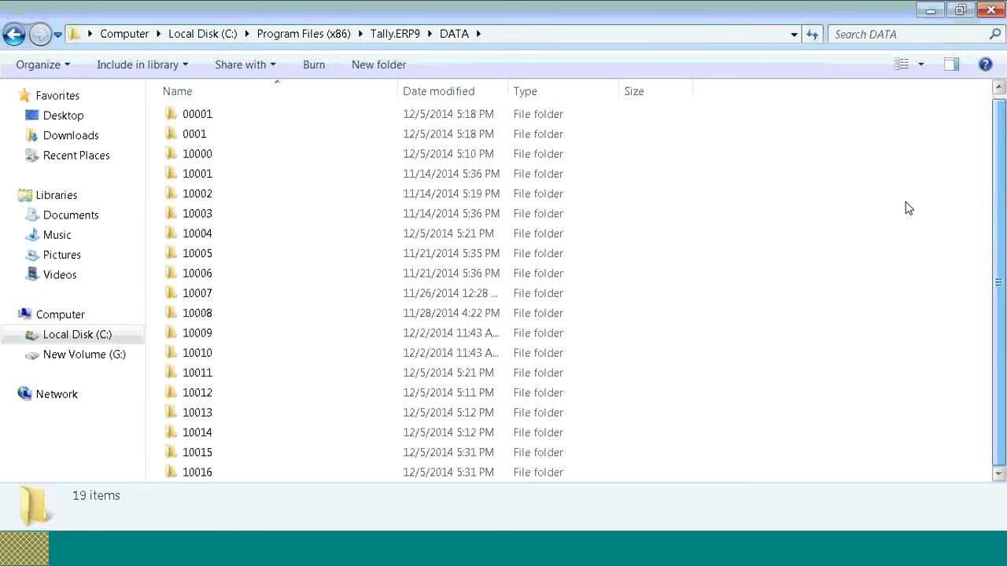
pyautogui.click(13, 35)
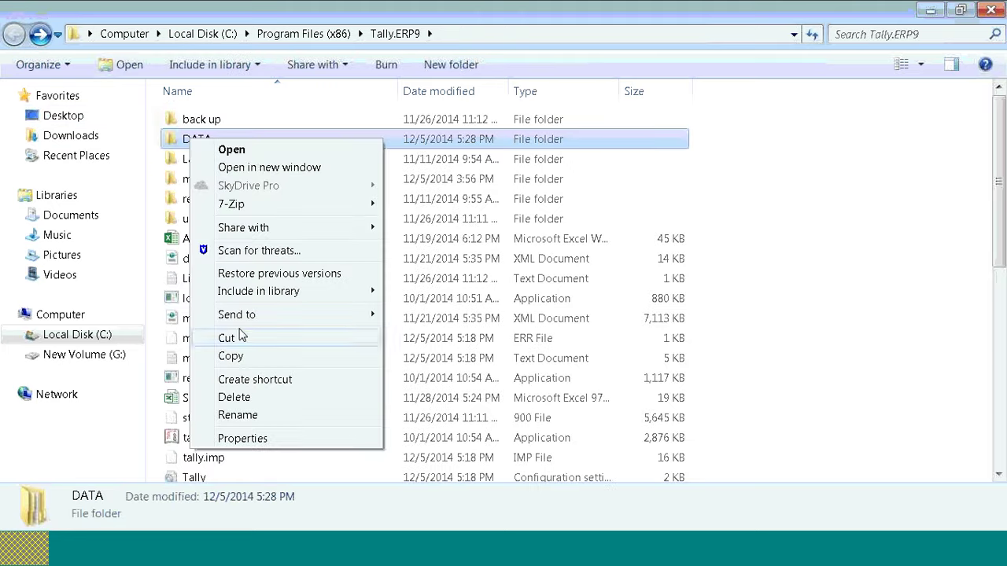
pyautogui.click(236, 357)
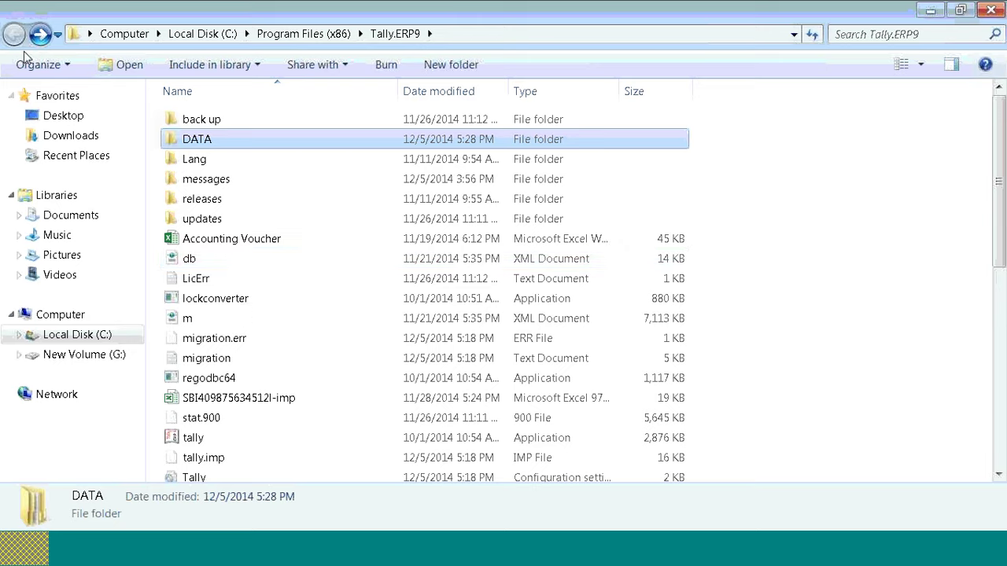
pyautogui.click(94, 544)
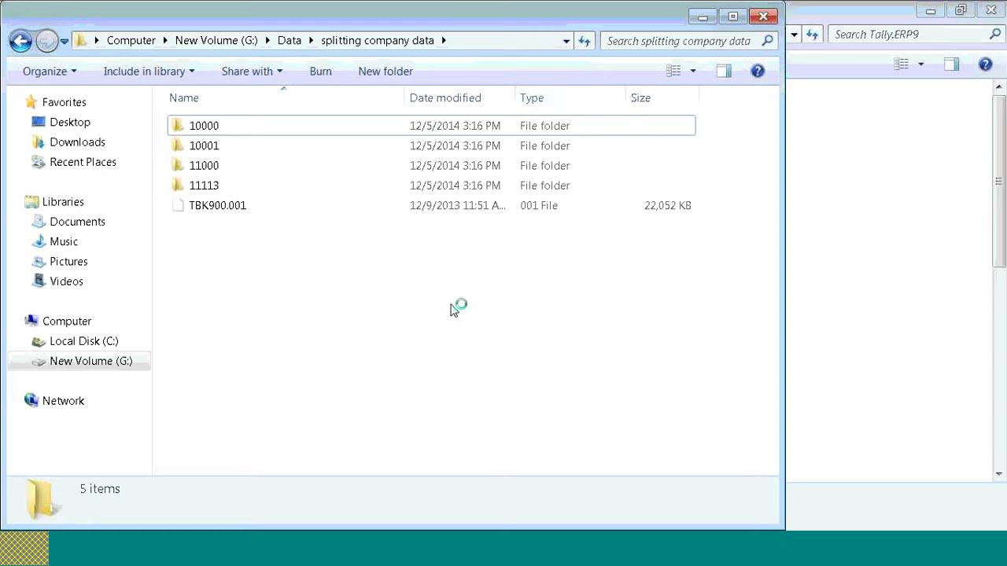
# Step: Paste the copied DATA folder into splitting company data, leaving its name unchanged
pyautogui.rightClick(451, 316)
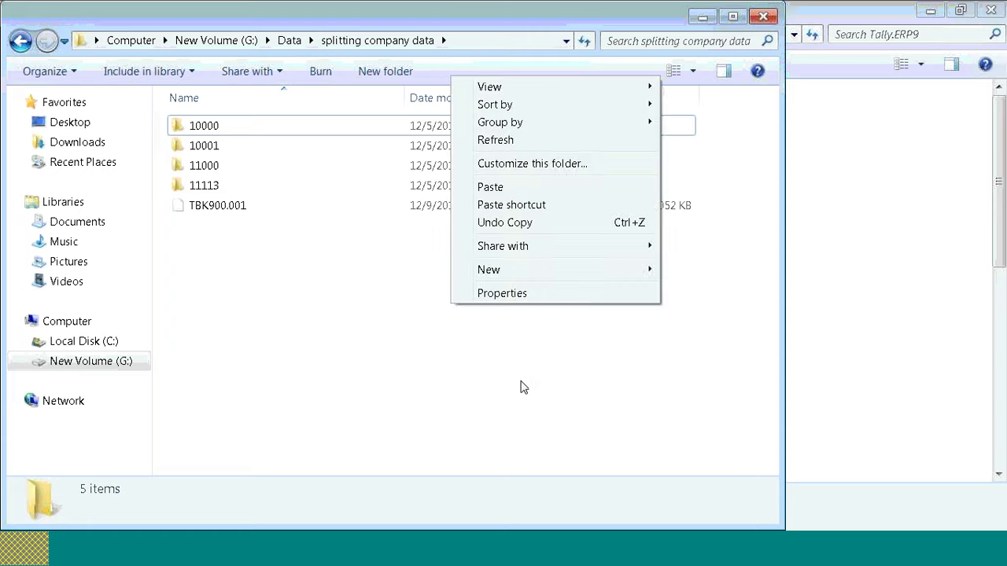
pyautogui.click(503, 187)
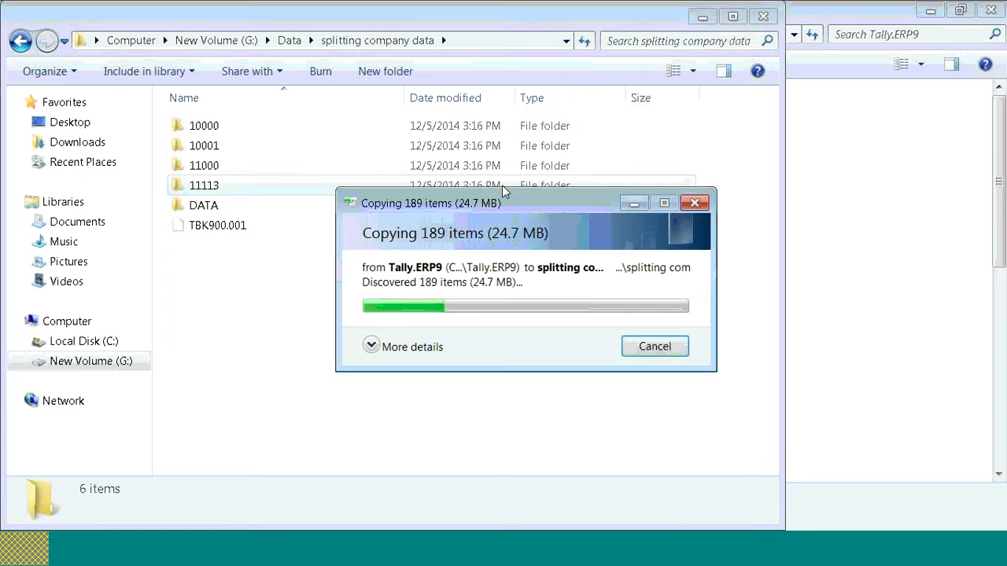
pyautogui.click(208, 206)
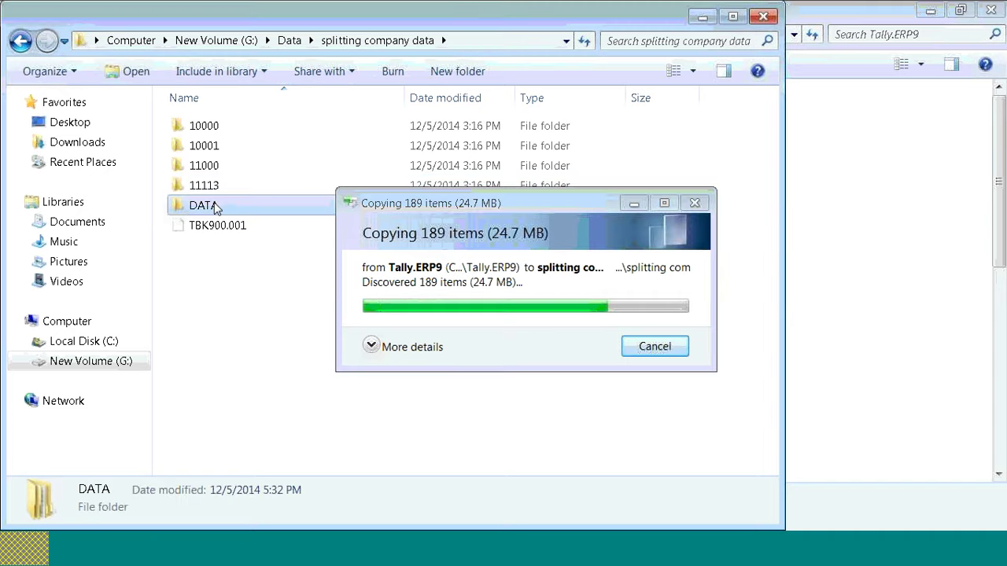
pyautogui.click(213, 205)
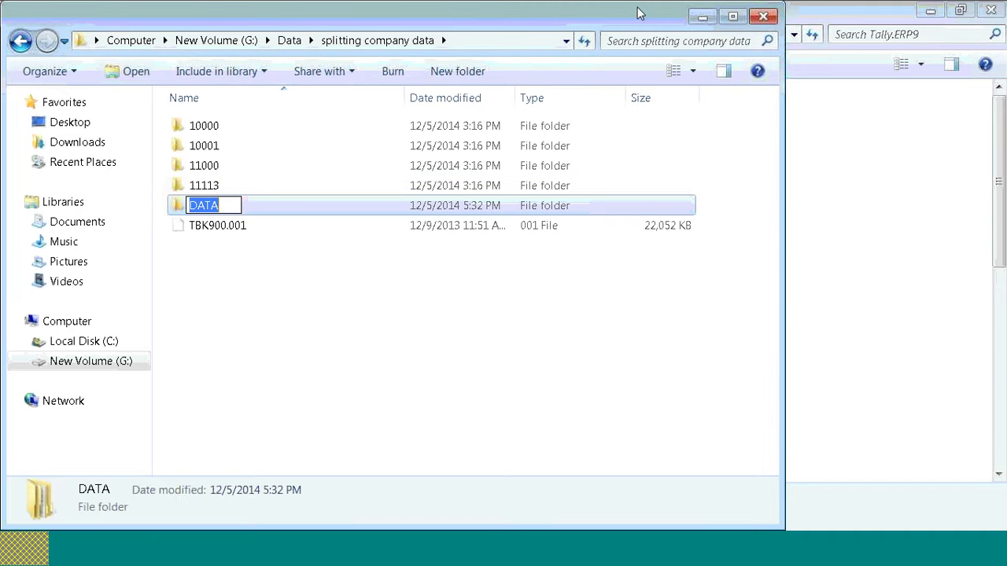
pyautogui.click(637, 7)
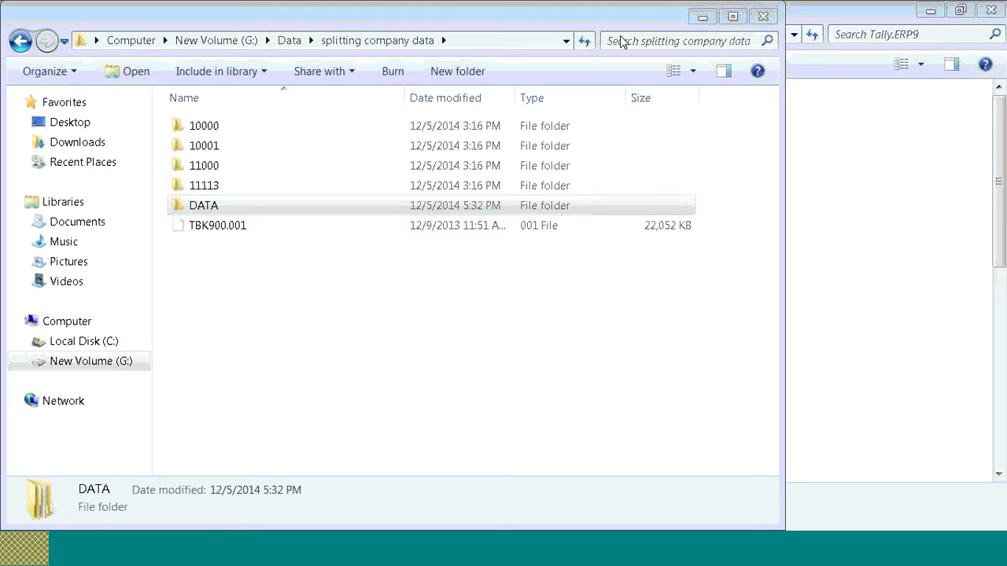
# Step: Cut the DATA folder and paste it into Tally.ERP9's back up folder
pyautogui.rightClick(212, 207)
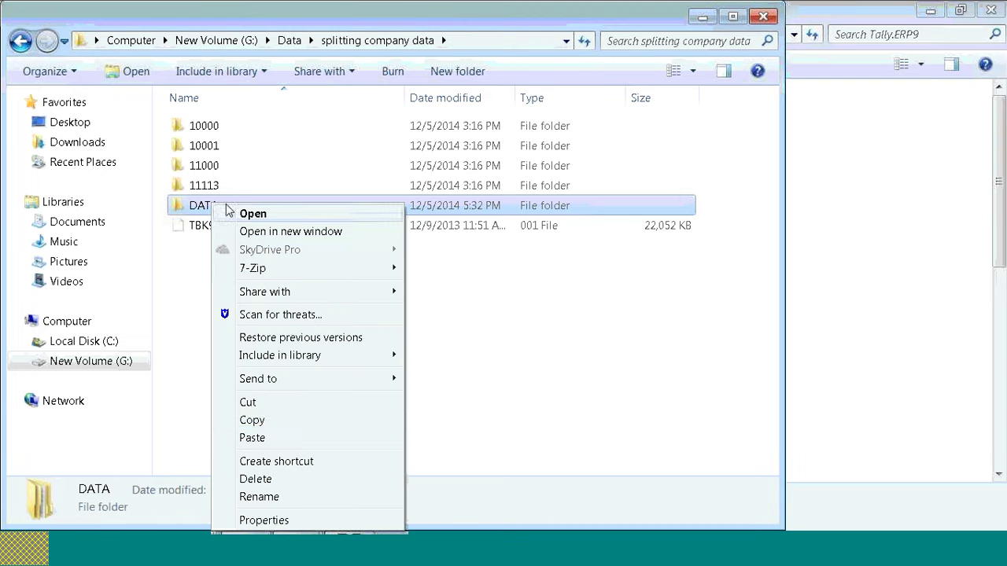
pyautogui.click(251, 402)
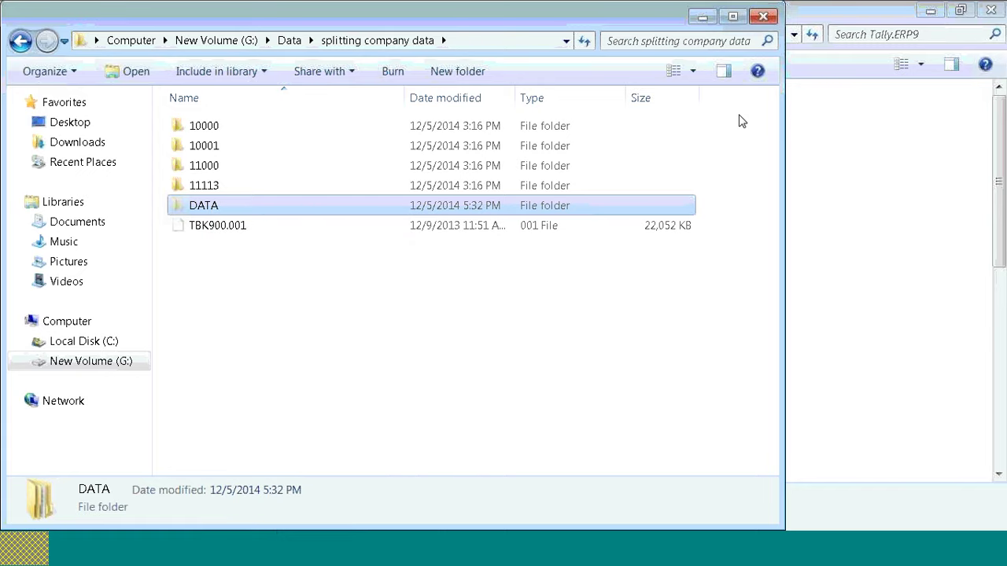
pyautogui.click(702, 17)
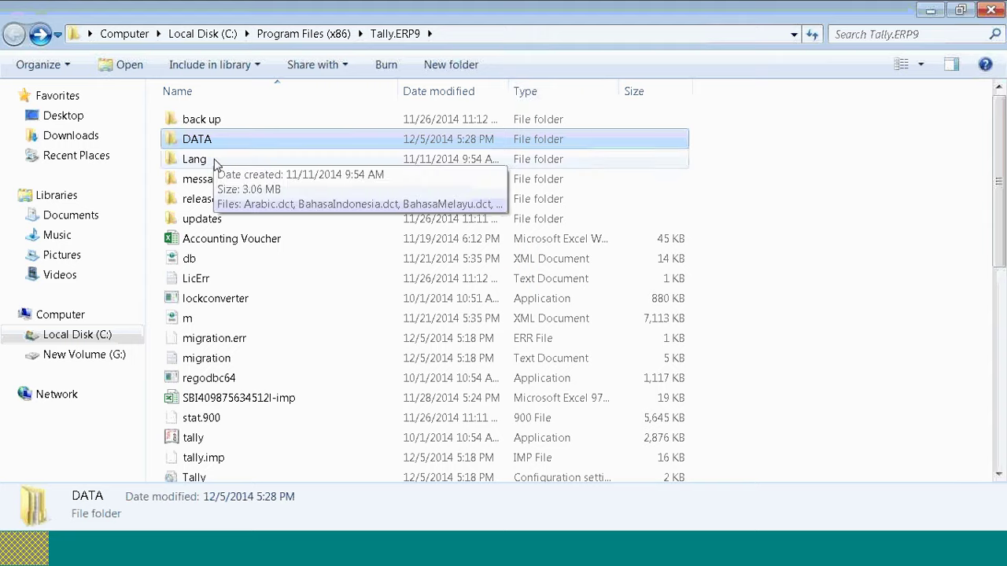
pyautogui.doubleClick(207, 122)
pyautogui.rightClick(228, 219)
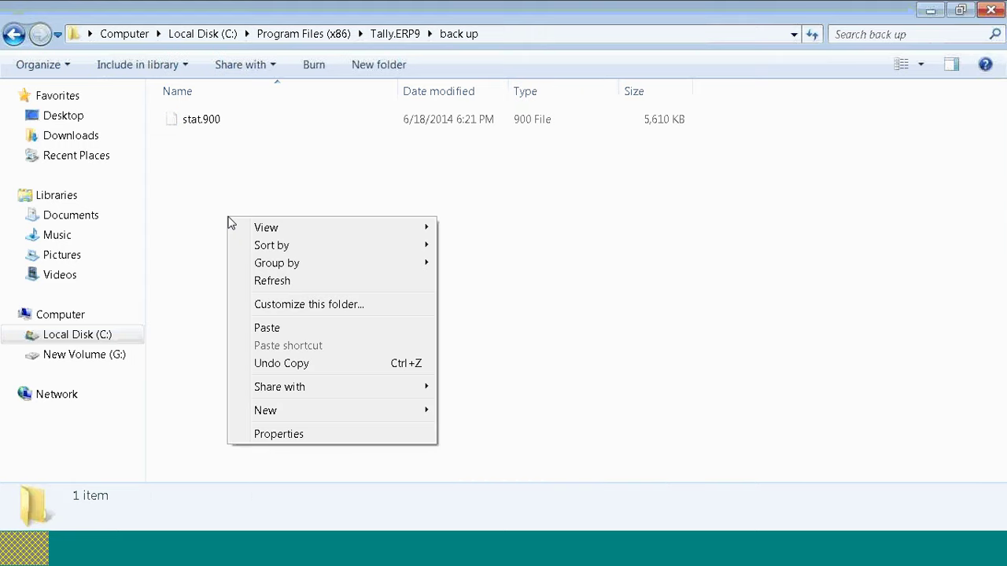
pyautogui.click(267, 327)
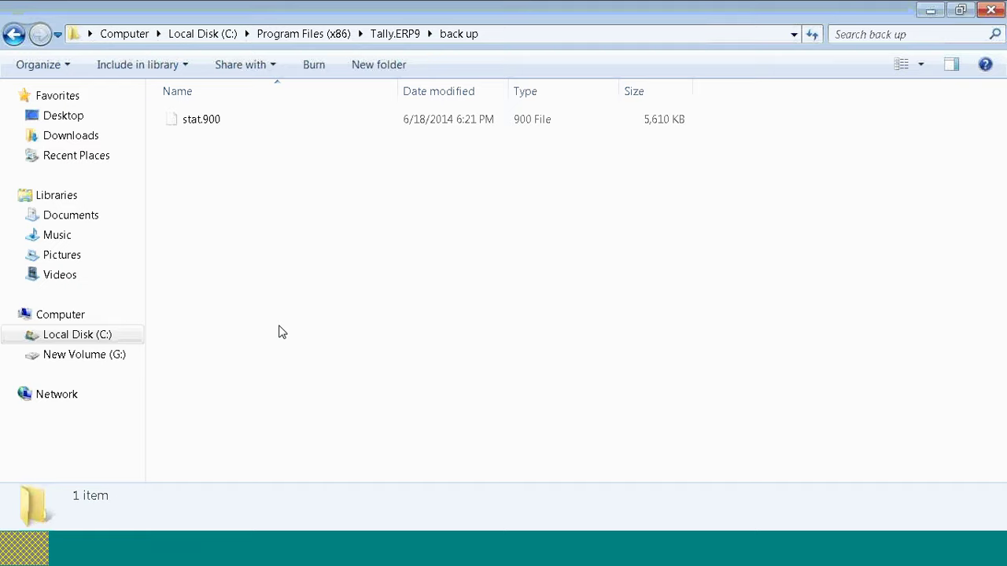
# Step: Switch to the splitting company data window and close it
pyautogui.hotkey('alt', 'Tab')
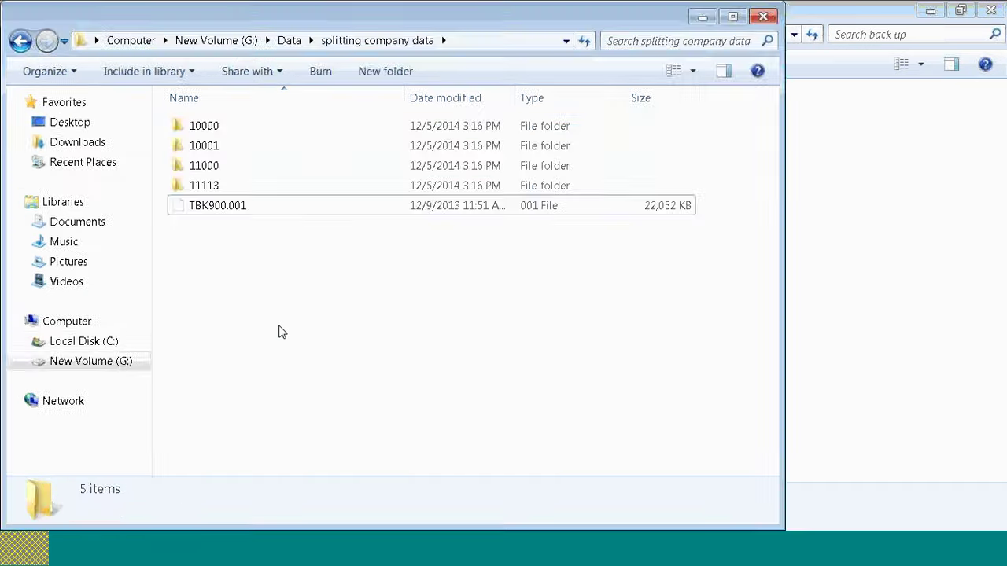
pyautogui.hotkey('alt', 'Tab')
pyautogui.hotkey('alt', 'Tab')
pyautogui.click(763, 17)
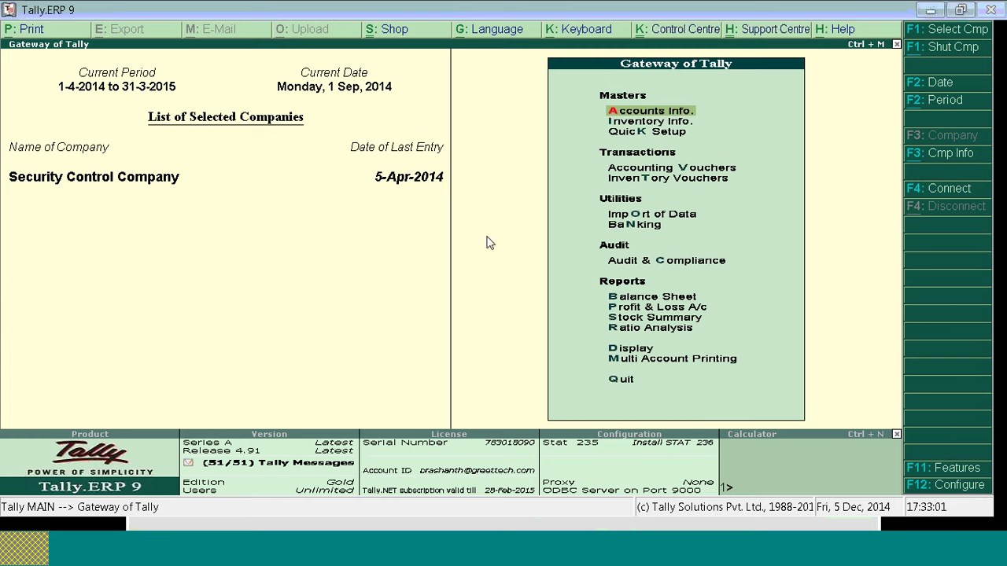
# Step: Open Company Info > Backup and set the destination to C:\Program Files (x86)\Tally.ERP9\DATA
pyautogui.hotkey('alt', 'F3')
pyautogui.press('Down')
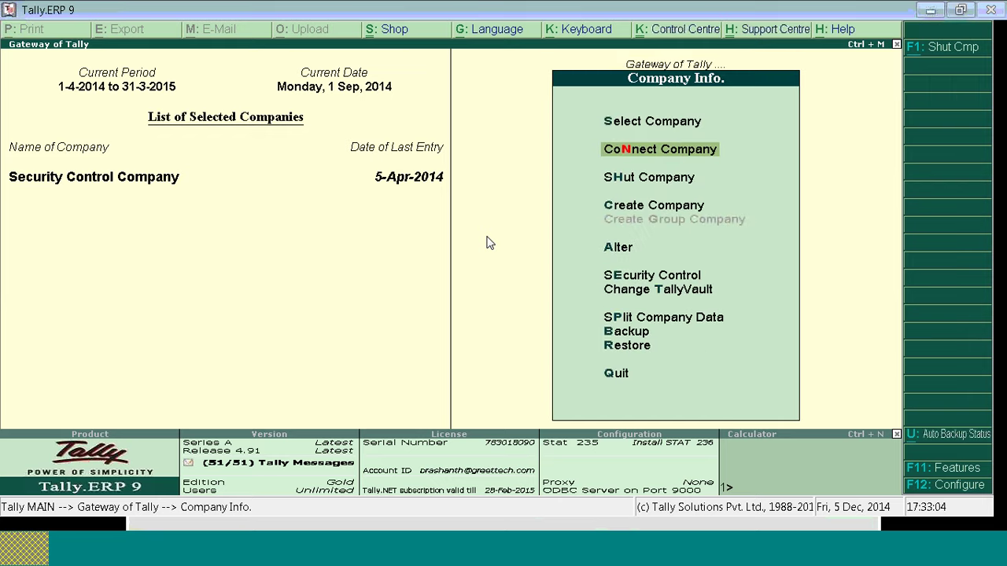
pyautogui.press('Down')
pyautogui.press('Down')
pyautogui.press('Down')
pyautogui.press('Down')
pyautogui.press('Down')
pyautogui.press('Down')
pyautogui.press('Down')
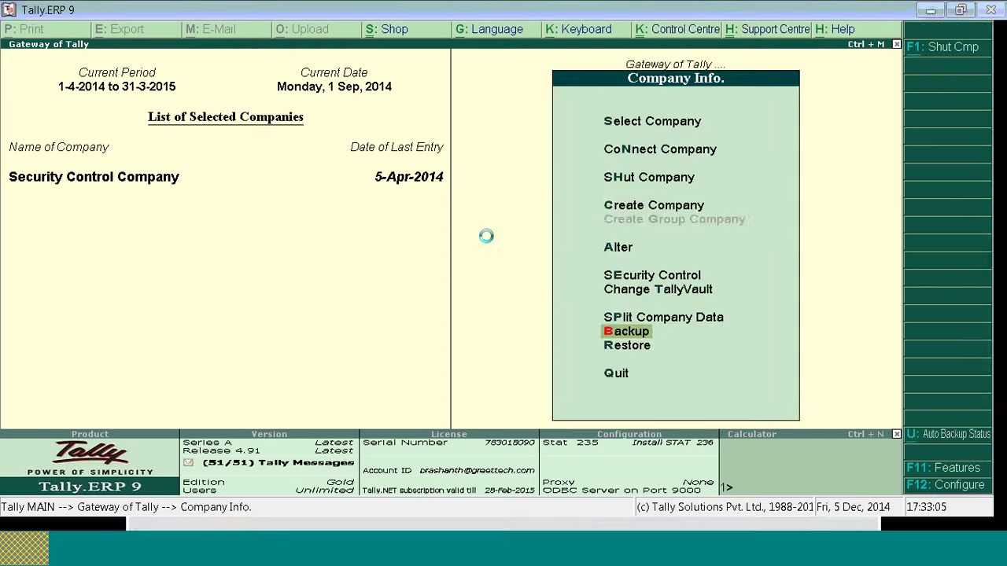
pyautogui.press('Return')
pyautogui.press('Return')
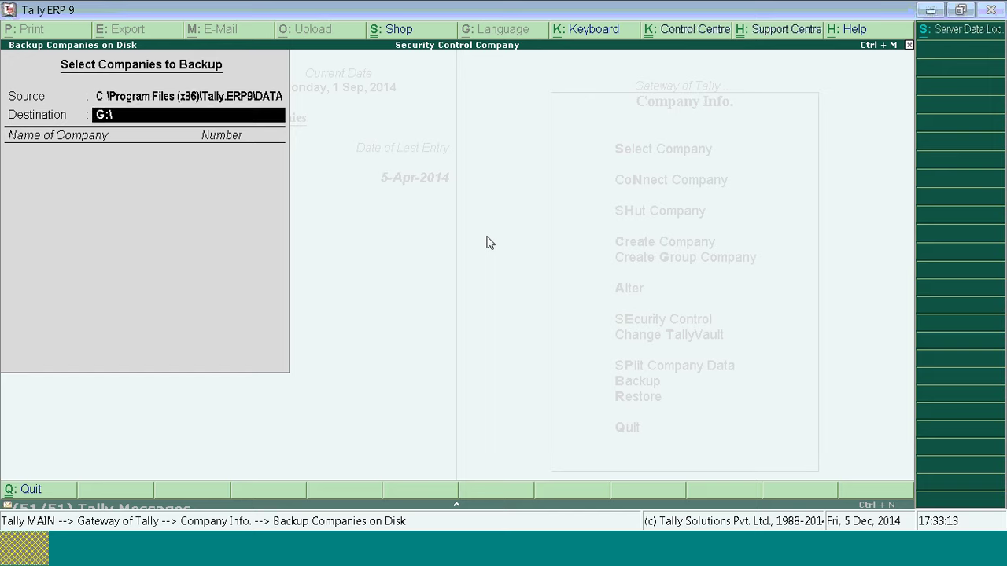
pyautogui.press('BackSpace')
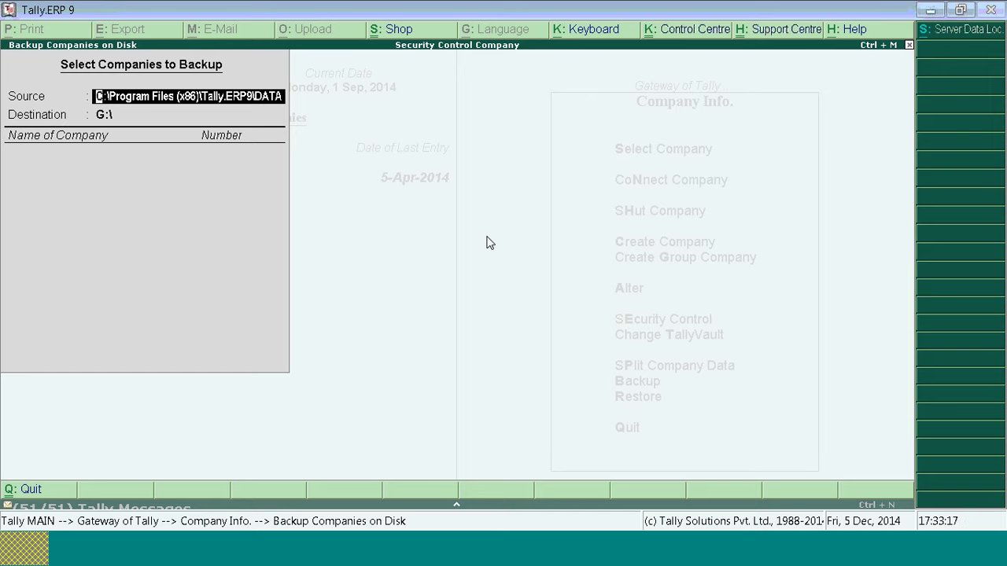
pyautogui.press('Return')
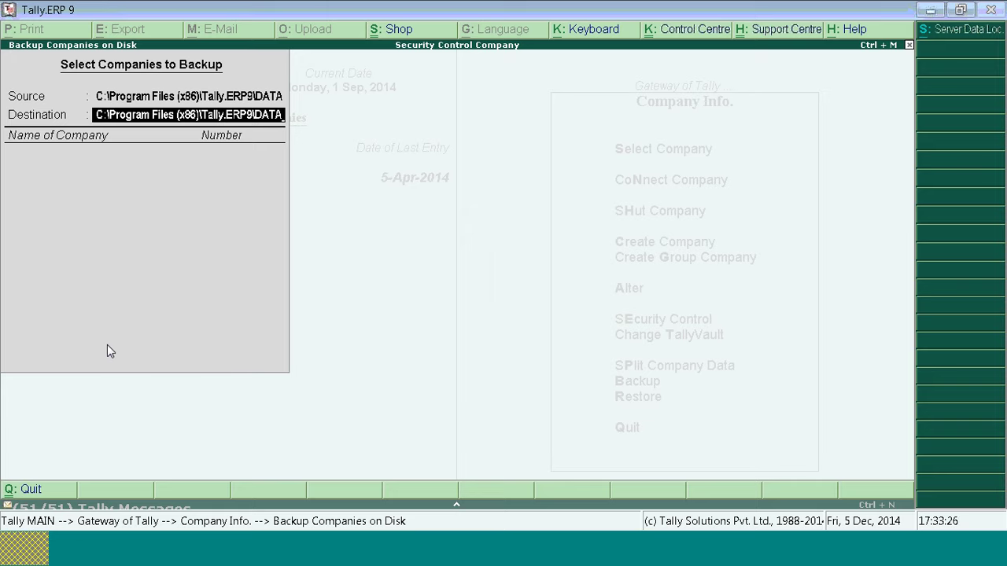
pyautogui.press('Return')
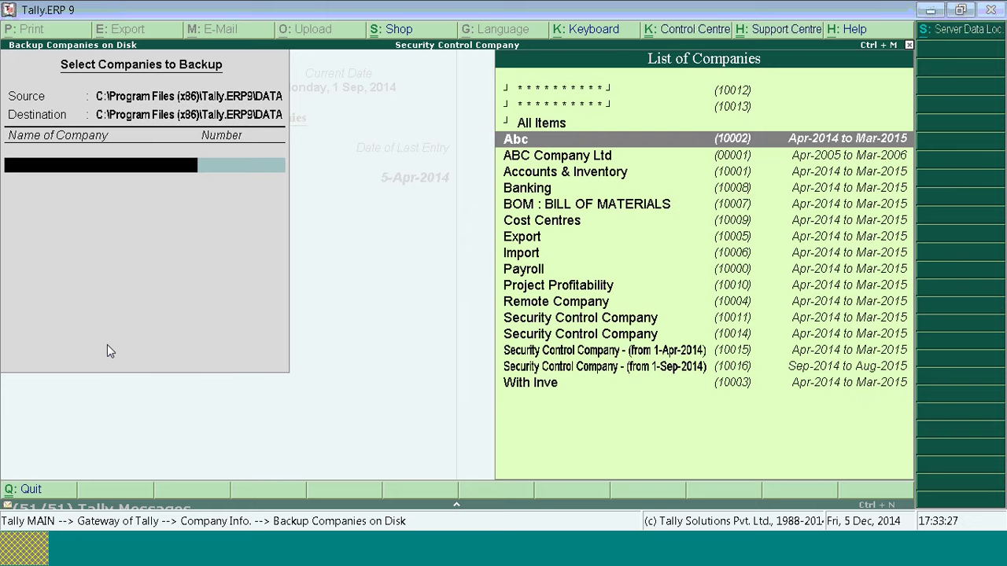
# Step: Select Security Control Company (10011), choose End of List, and confirm the backup
pyautogui.press('Up')
pyautogui.press('Down')
pyautogui.press('Down')
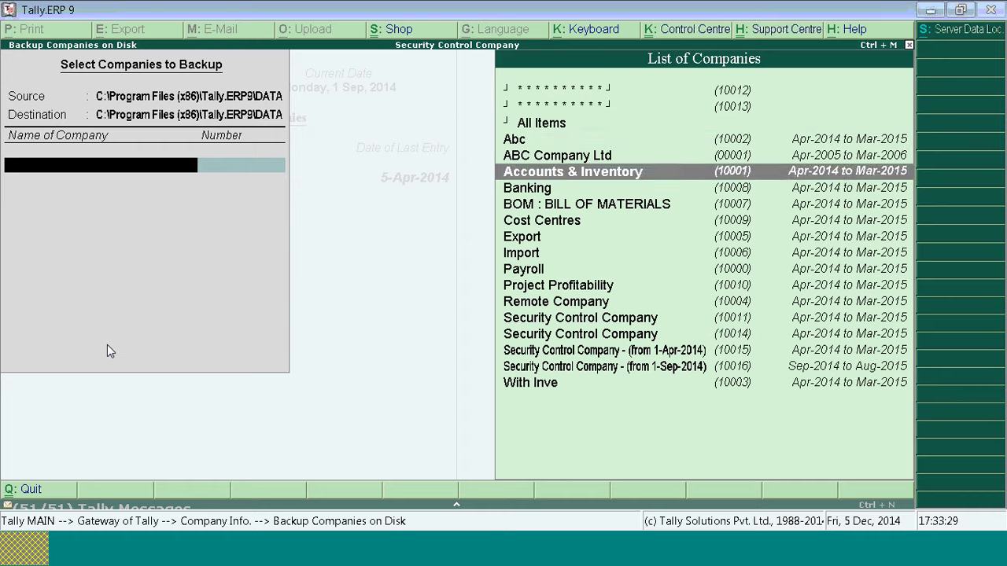
pyautogui.write('Sec')
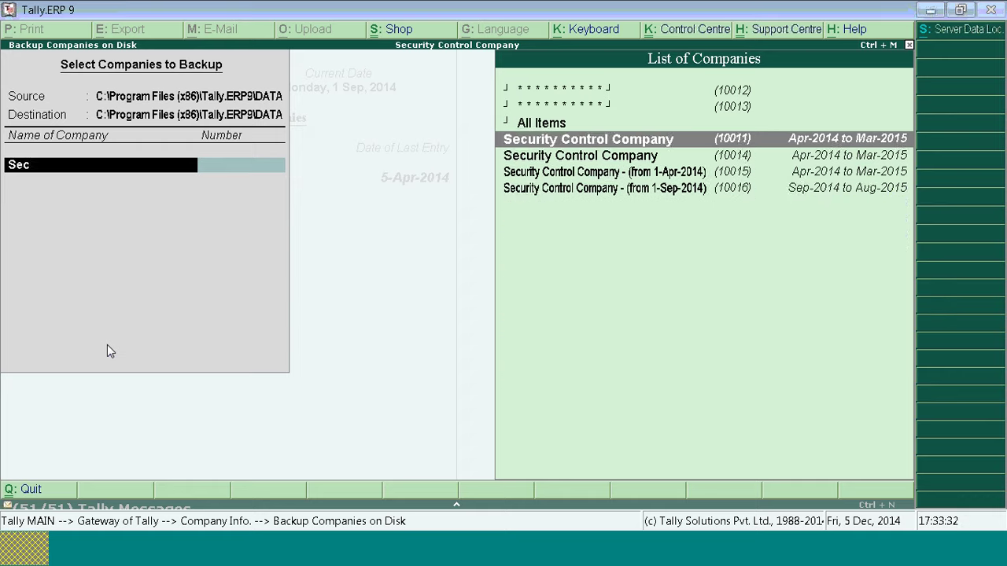
pyautogui.press('Return')
pyautogui.press('Up')
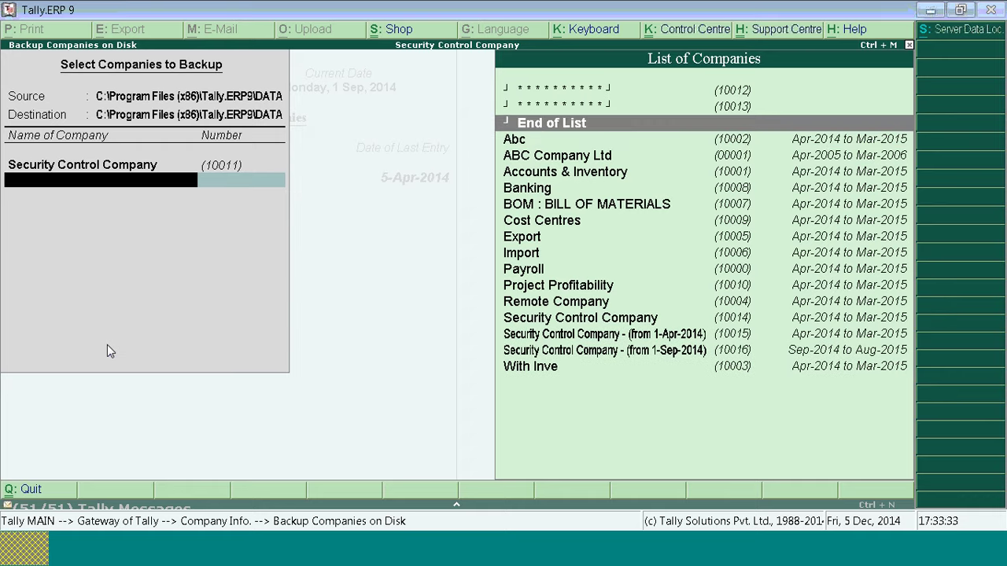
pyautogui.press('Return')
pyautogui.press('Return')
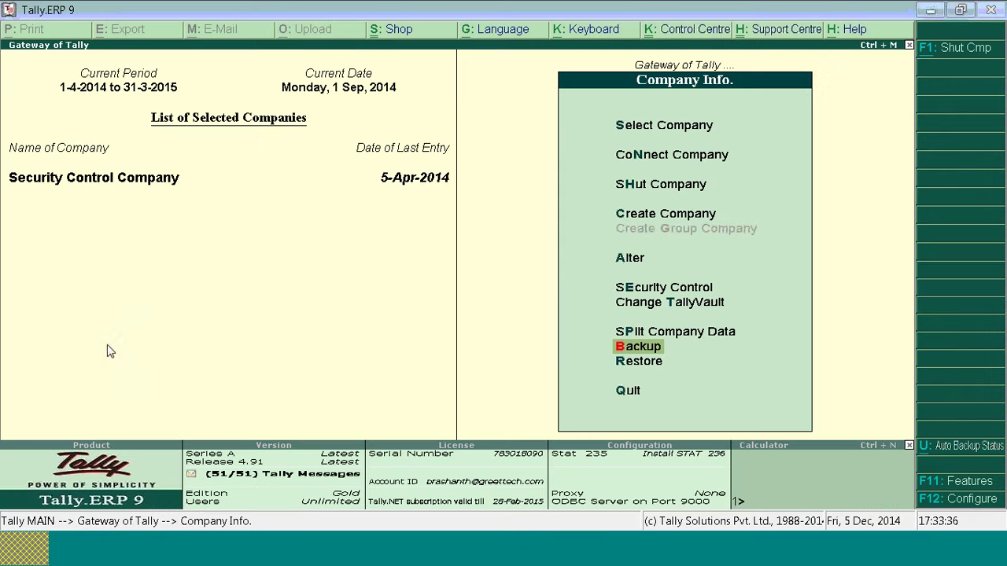
# Step: Check the 1,535 KB TBK900.001 backup in the Explorer DATA folder
pyautogui.click(70, 547)
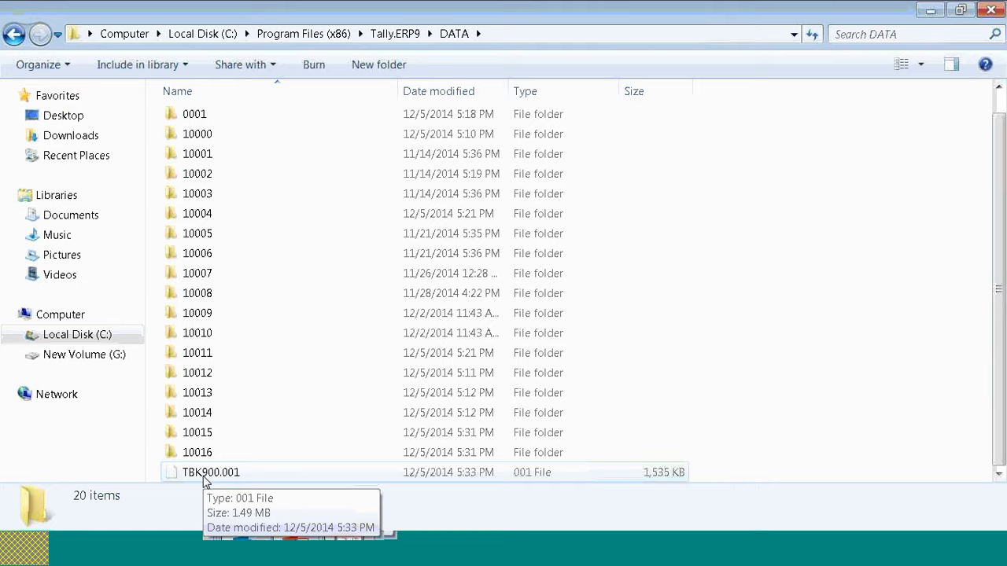
pyautogui.click(356, 559)
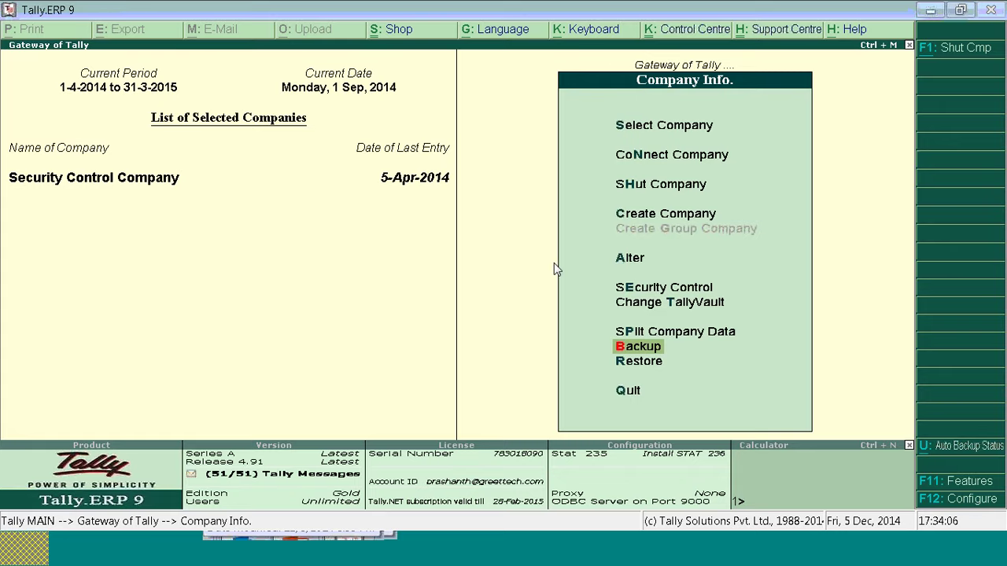
pyautogui.hotkey('alt', 'Tab')
pyautogui.hotkey('alt', 'Tab')
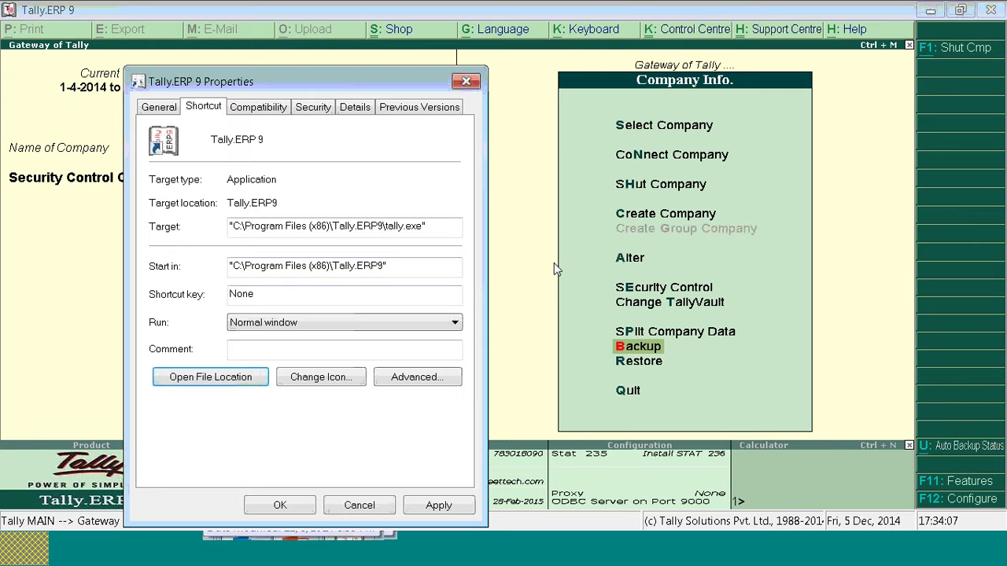
# Step: Close the Tally.ERP 9 shortcut properties and bring up the Maintenance of data slideshow
pyautogui.click(466, 83)
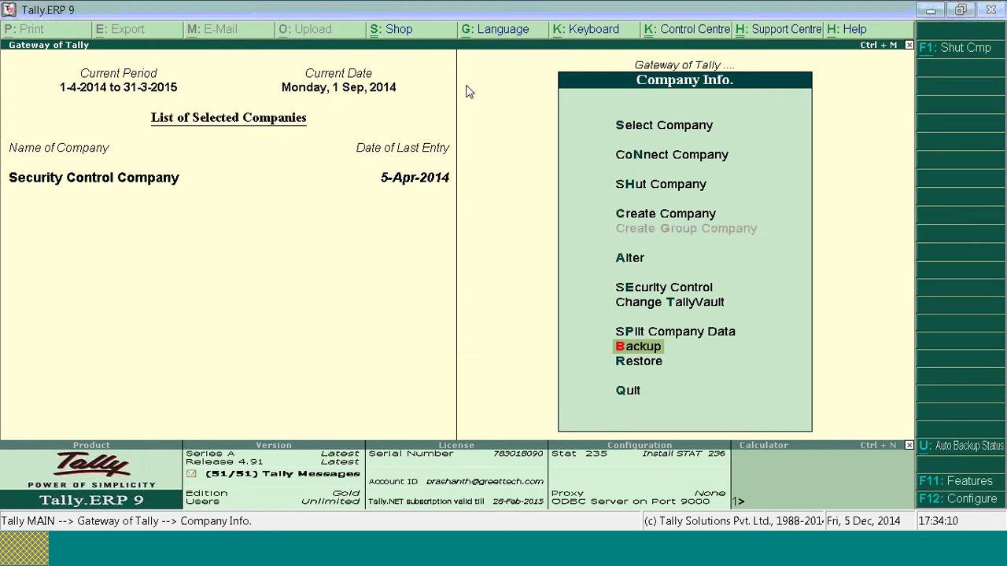
pyautogui.hotkey('alt', 'Tab')
pyautogui.hotkey('alt', 'Tab')
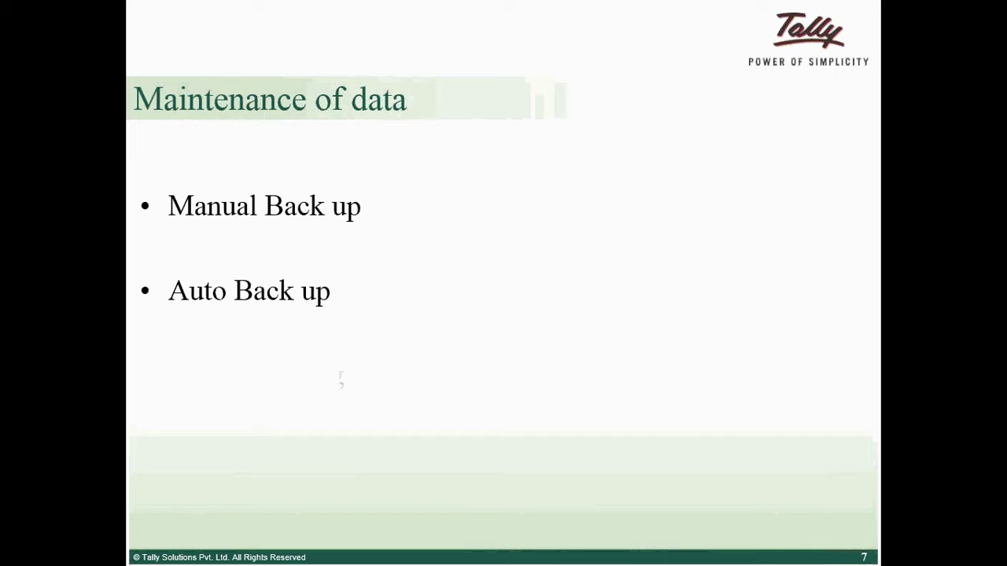
pyautogui.hotkey('alt', 'Tab')
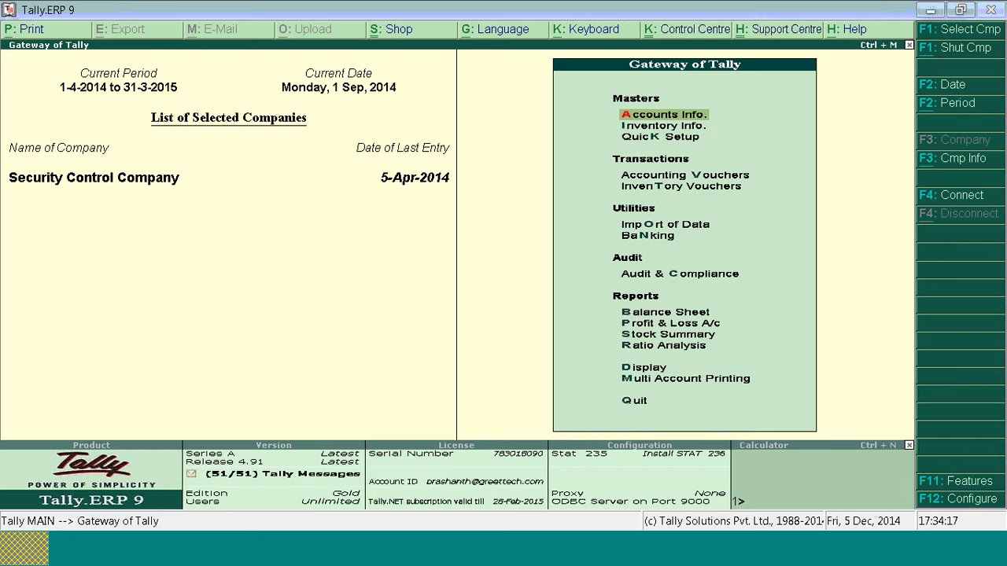
# Step: Alter Security Control Company to set Enable Auto Backup to Yes and save
pyautogui.hotkey('alt', 'F3')
pyautogui.press('Down')
pyautogui.press('Down')
pyautogui.press('Down')
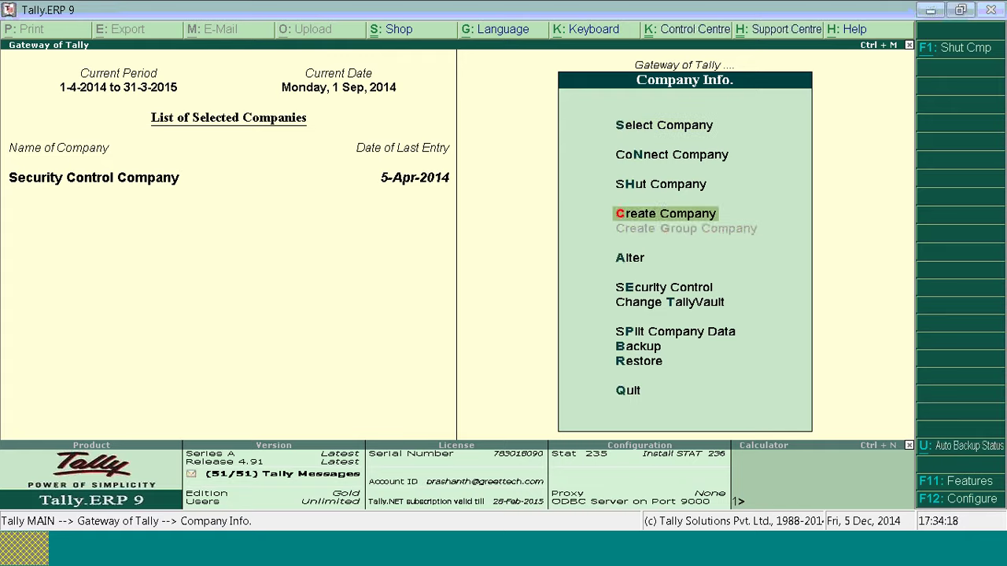
pyautogui.press('Down')
pyautogui.press('Return')
pyautogui.press('Return')
pyautogui.press('Return')
pyautogui.press('Return')
pyautogui.press('Return')
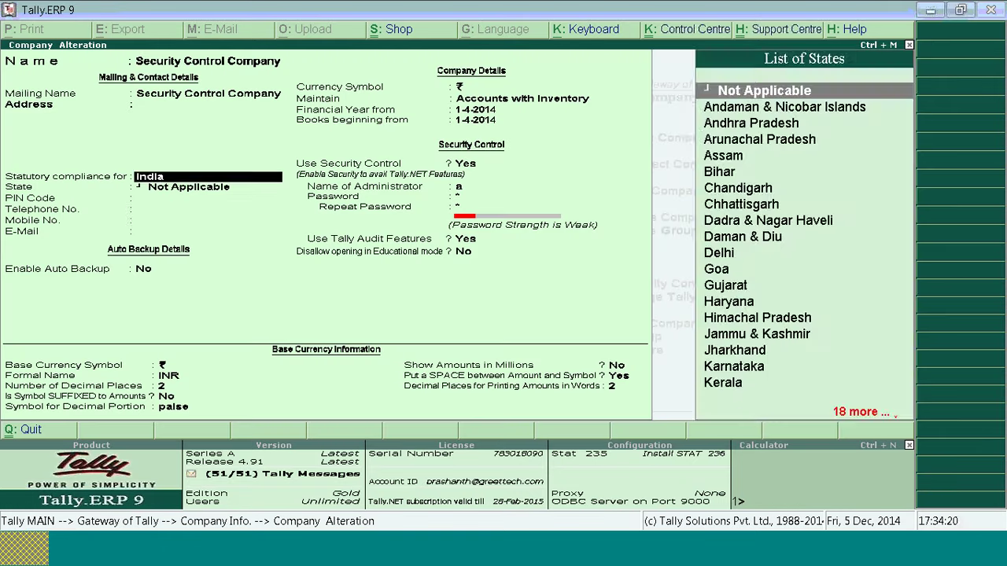
pyautogui.press('Return')
pyautogui.press('Return')
pyautogui.press('Return')
pyautogui.press('Return')
pyautogui.press('Return')
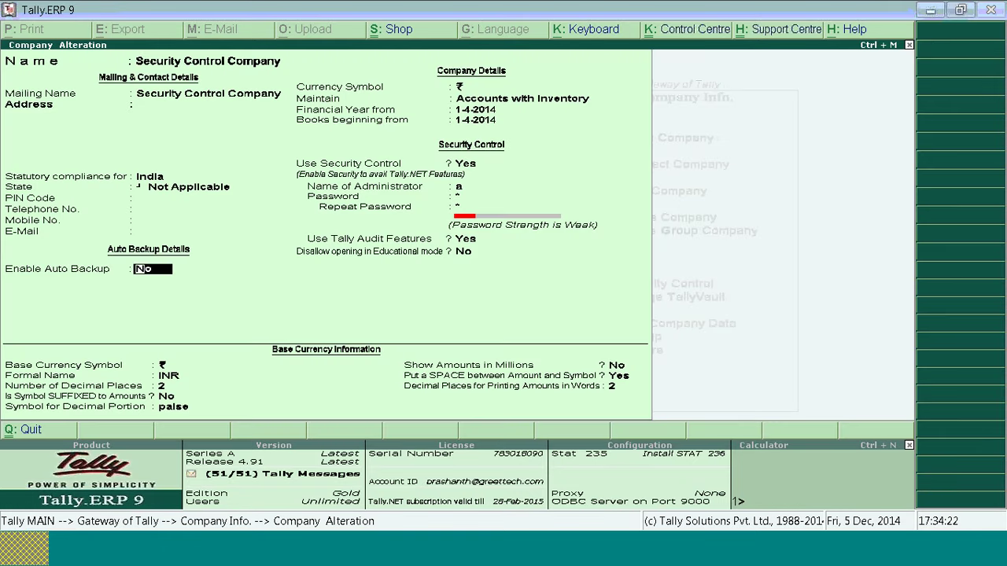
pyautogui.write('y')
pyautogui.press('Return')
pyautogui.press('Return')
pyautogui.press('Return')
pyautogui.press('Return')
pyautogui.press('Return')
pyautogui.press('Return')
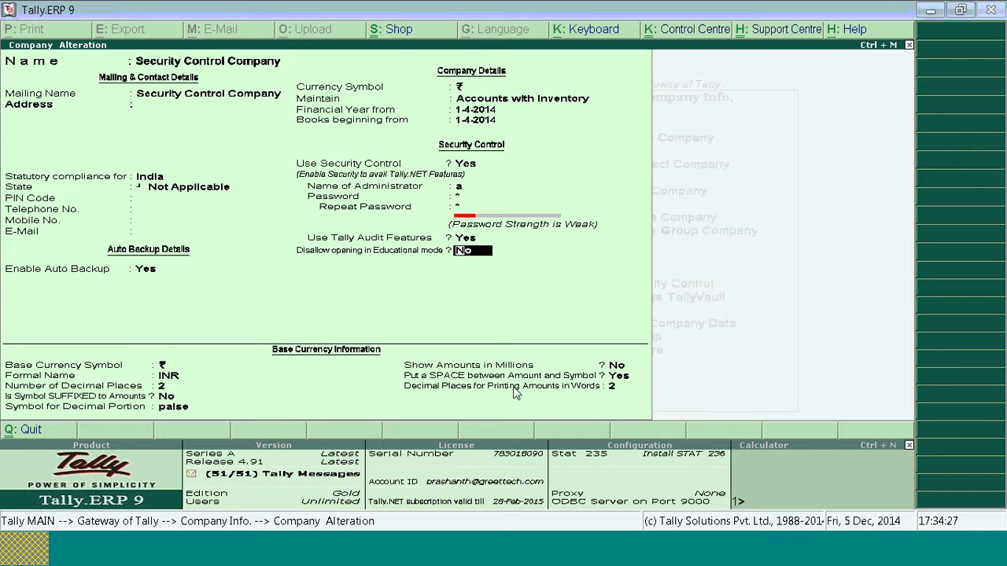
pyautogui.press('Return')
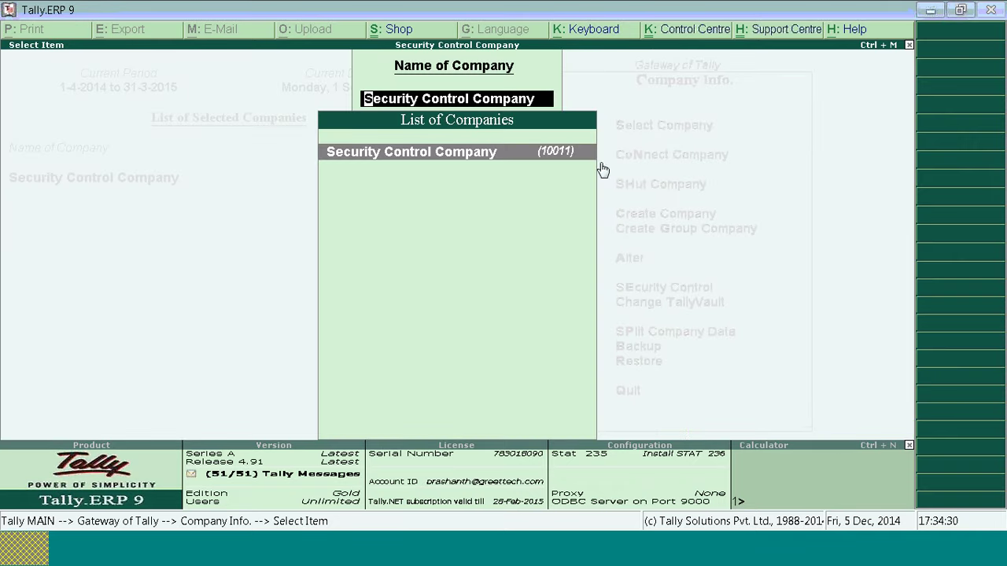
# Step: Back out of company alteration to the Gateway of Tally
pyautogui.press('Escape')
pyautogui.press('Escape')
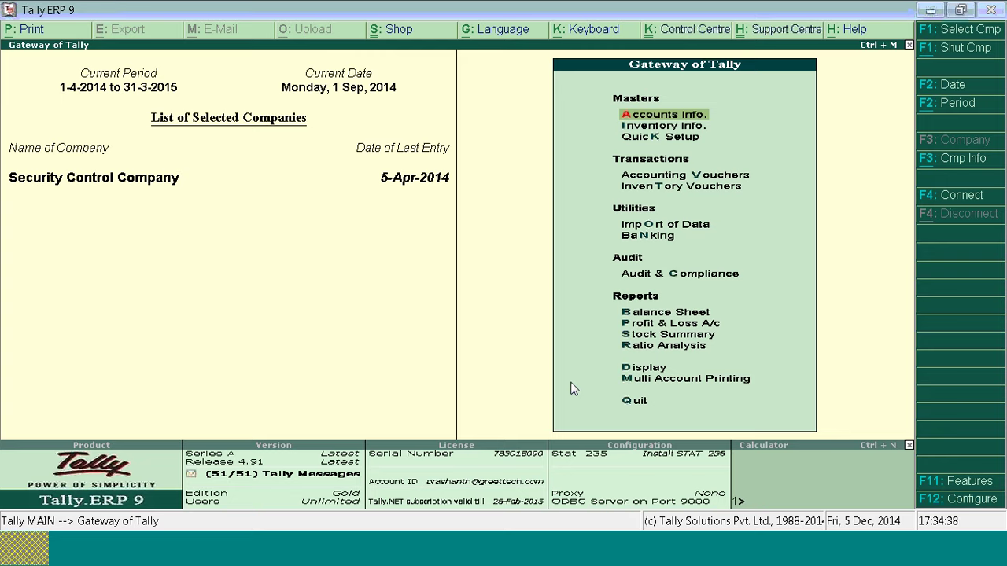
pyautogui.hotkey('alt', 'F3')
pyautogui.press('Down')
pyautogui.press('Down')
pyautogui.press('Down')
pyautogui.press('Down')
pyautogui.press('Return')
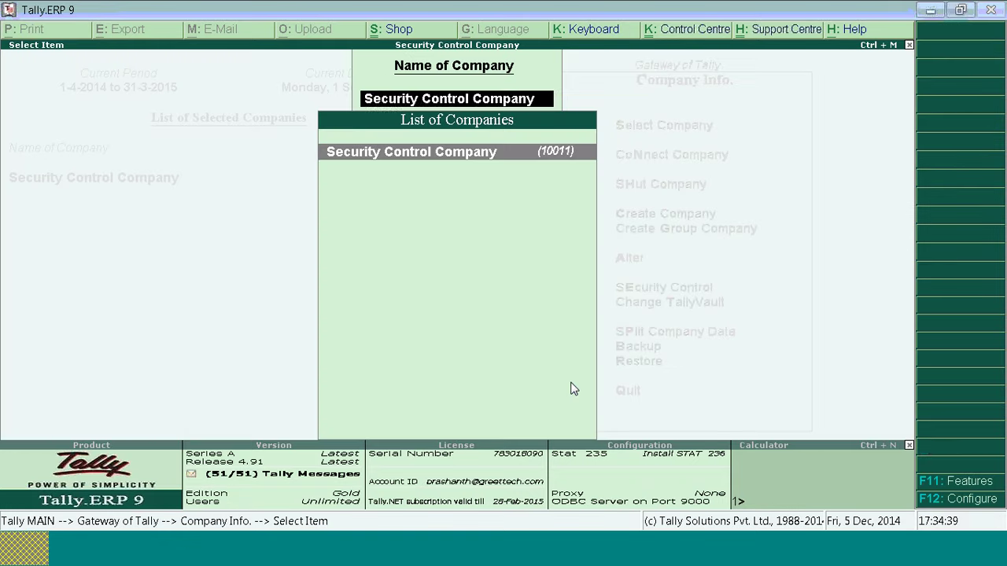
pyautogui.press('Escape')
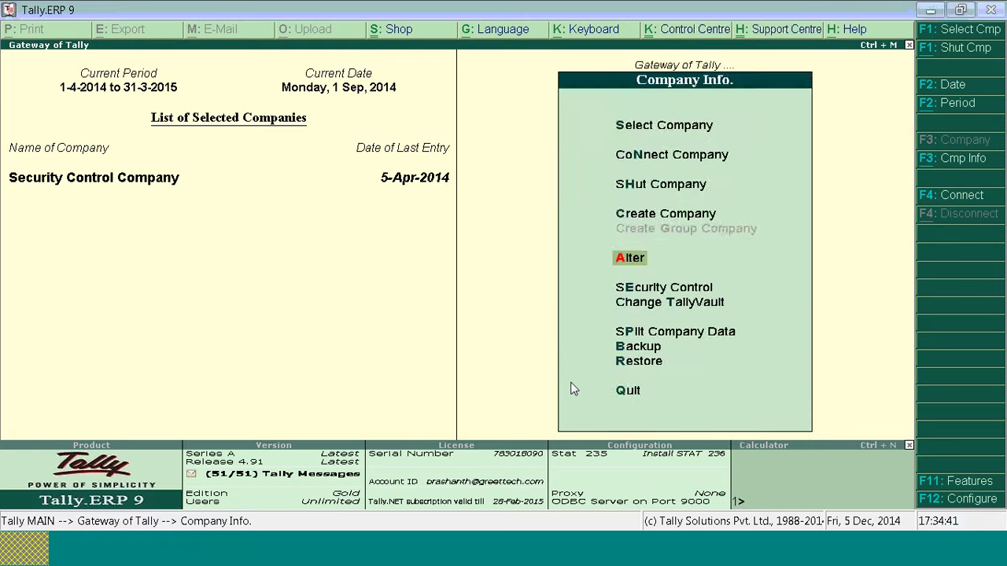
pyautogui.press('Escape')
pyautogui.press('Return')
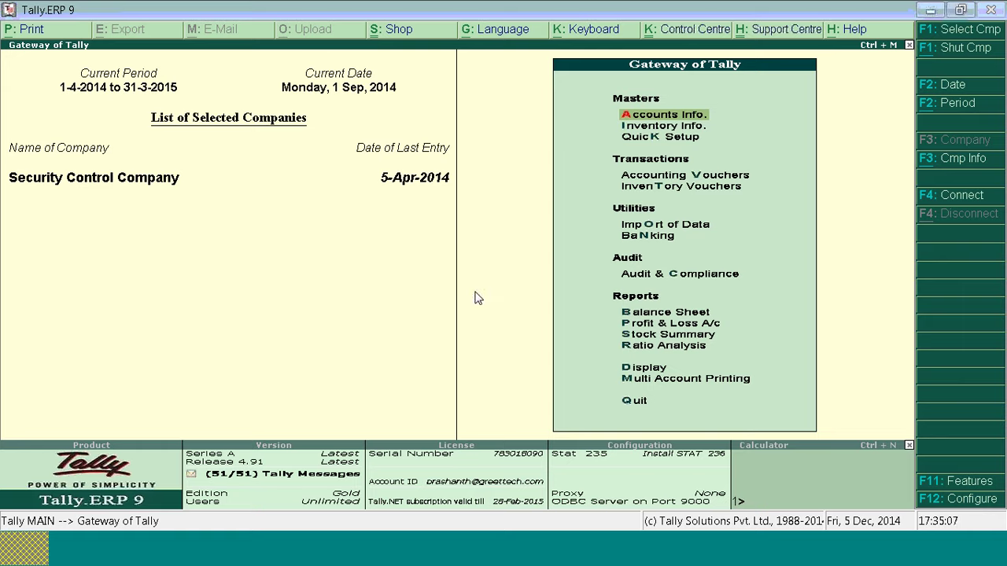
# Step: Reopen the list of companies to alter, then switch to Tally's DATA folder in Explorer
pyautogui.hotkey('alt', 'F3')
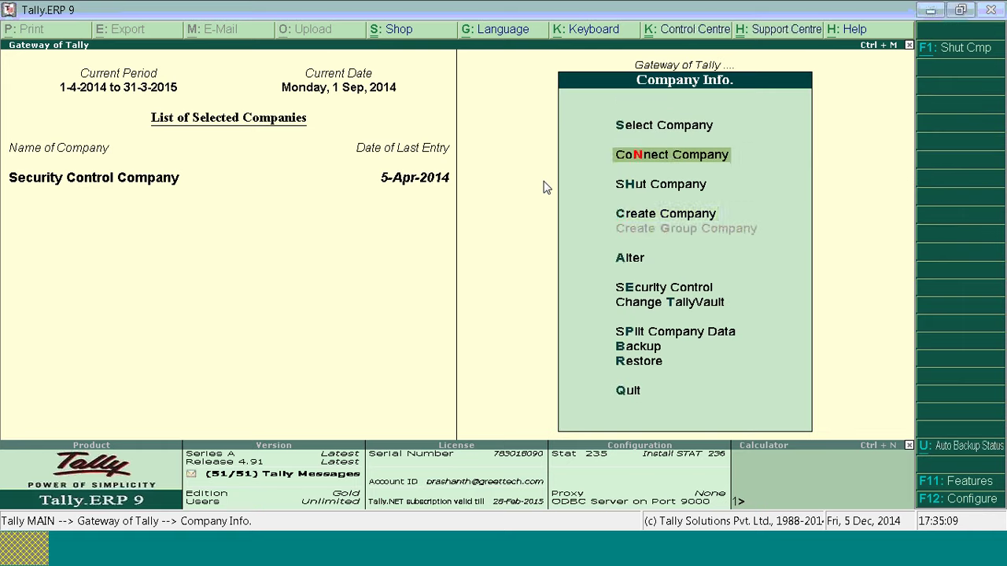
pyautogui.press('Down')
pyautogui.press('Down')
pyautogui.press('Down')
pyautogui.press('Return')
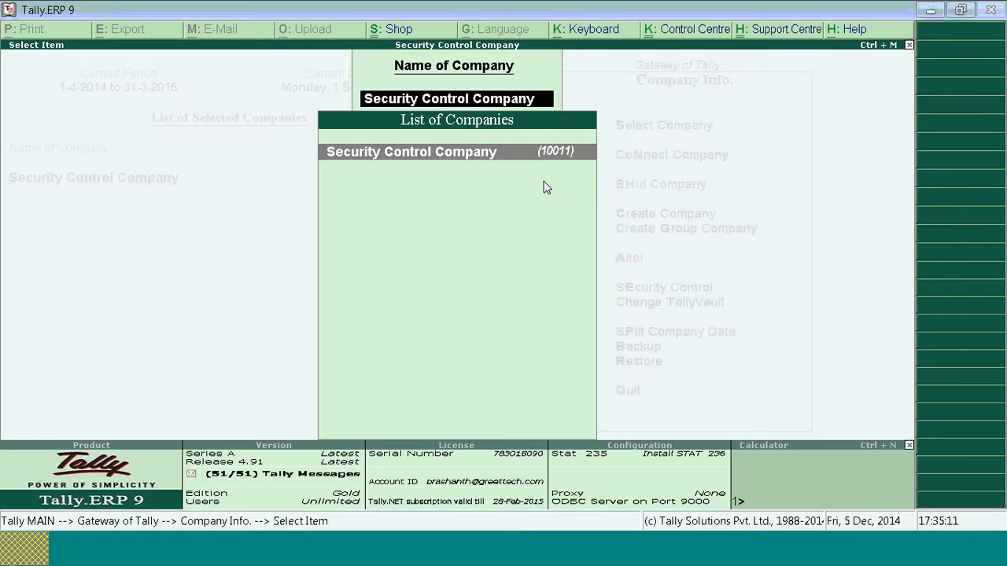
pyautogui.hotkey('alt', 'Tab')
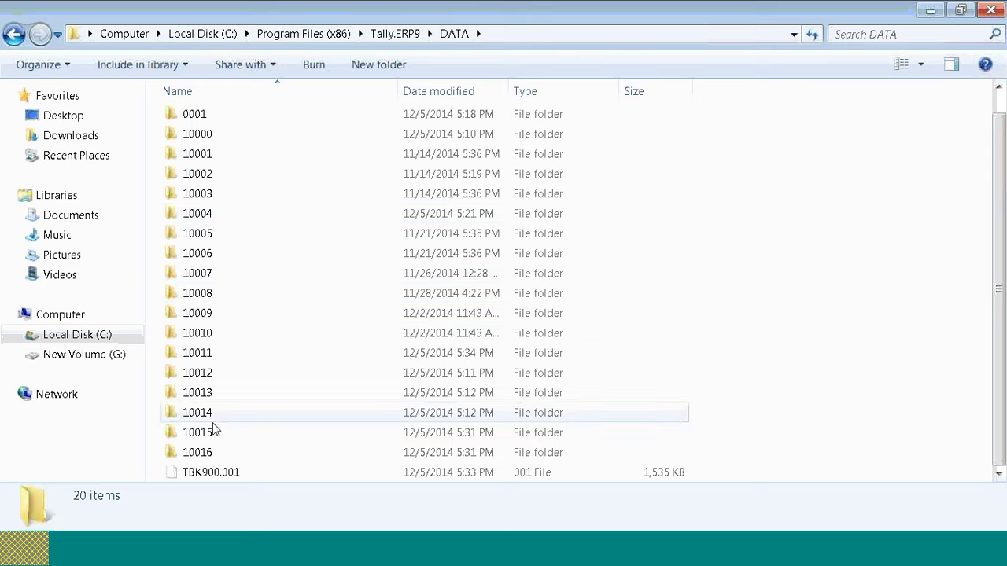
# Step: Open company folder 10011 and select ABK.900 to view its details
pyautogui.doubleClick(219, 361)
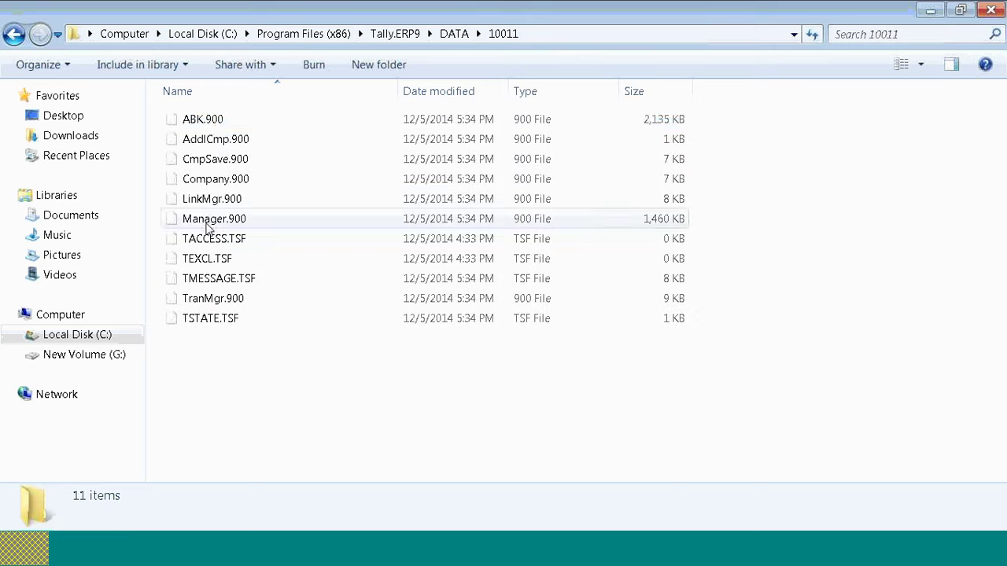
pyautogui.click(209, 123)
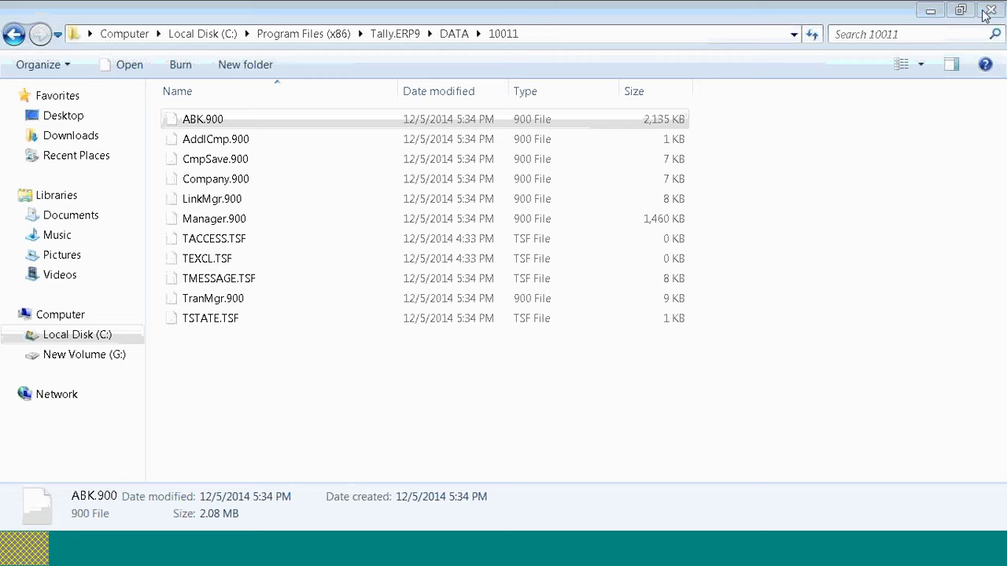
pyautogui.hotkey('alt', 'Tab')
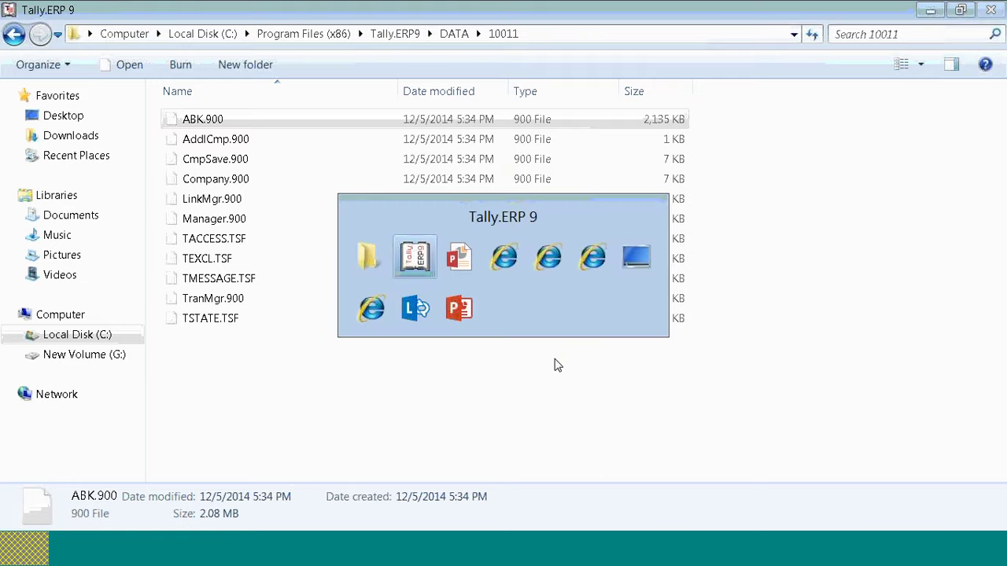
# Step: Show the Data Restoring point on the Maintenance of data slide
pyautogui.hotkey('alt', 'Tab')
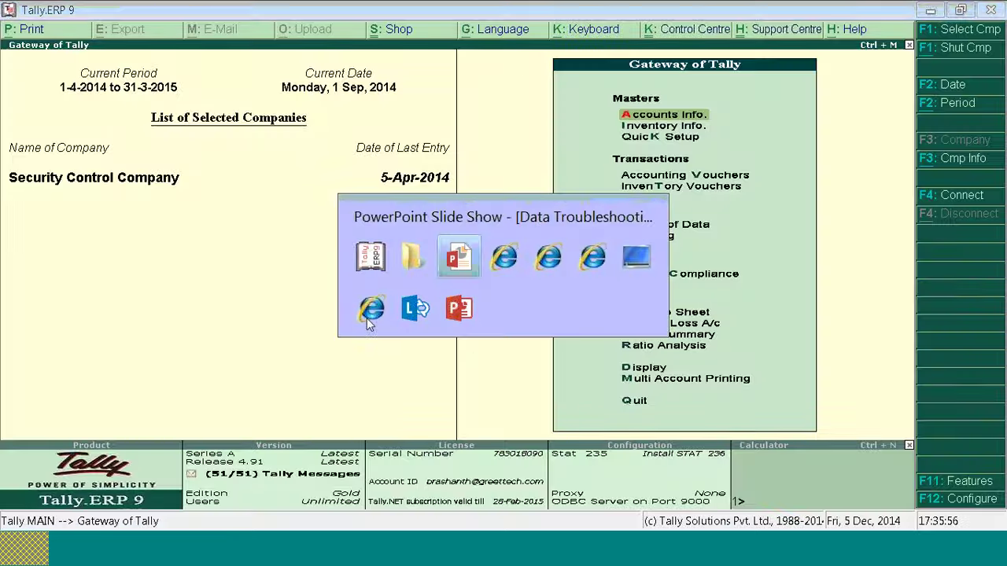
pyautogui.click(192, 317)
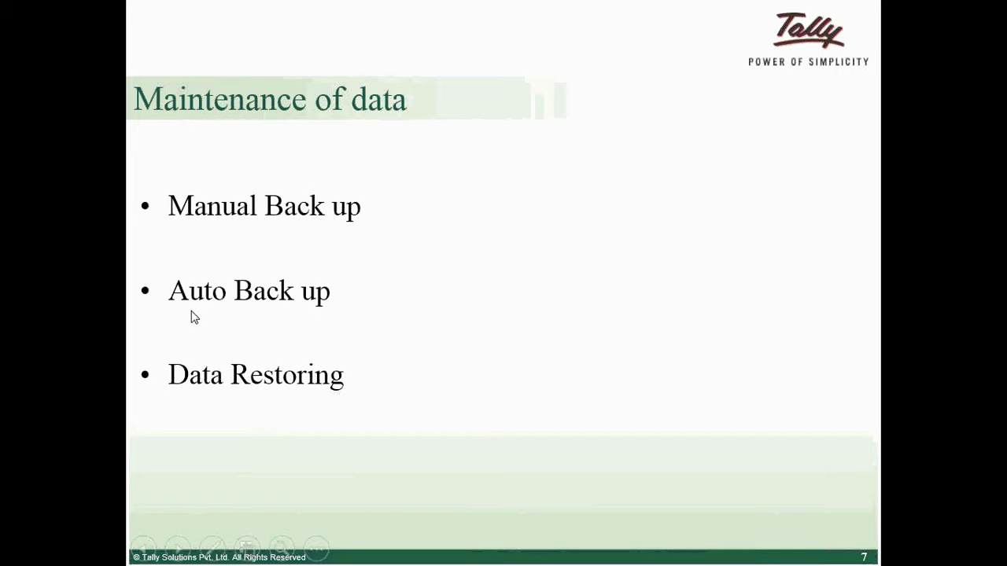
pyautogui.hotkey('alt', 'Tab')
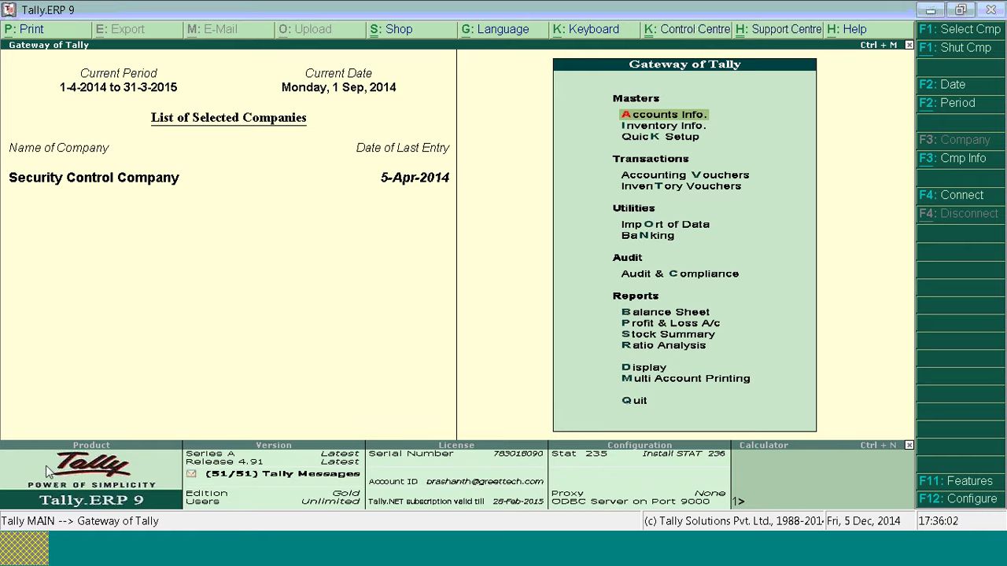
# Step: Navigate Explorer back from folder 10011 to the Tally.ERP9 install folder
pyautogui.click(114, 560)
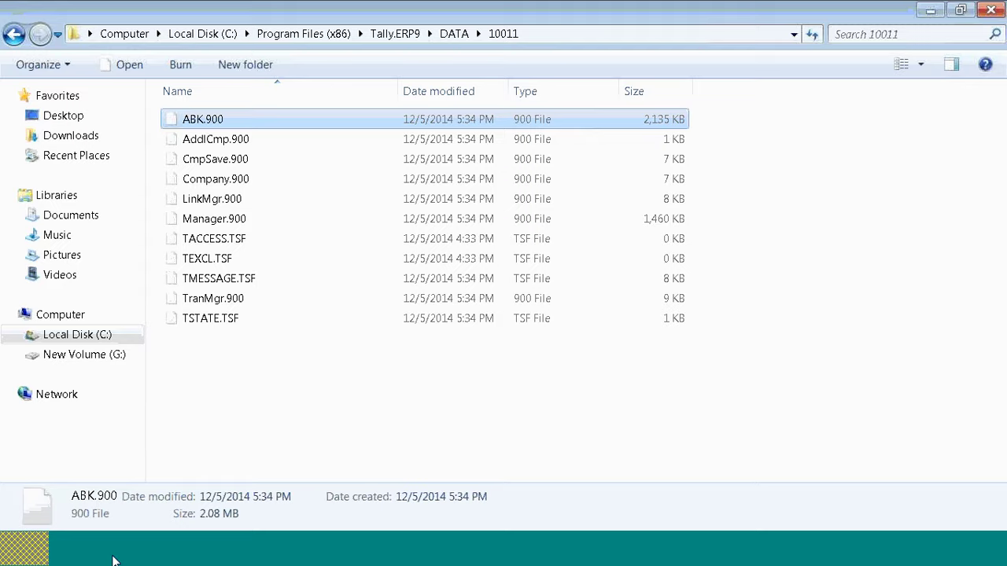
pyautogui.click(15, 36)
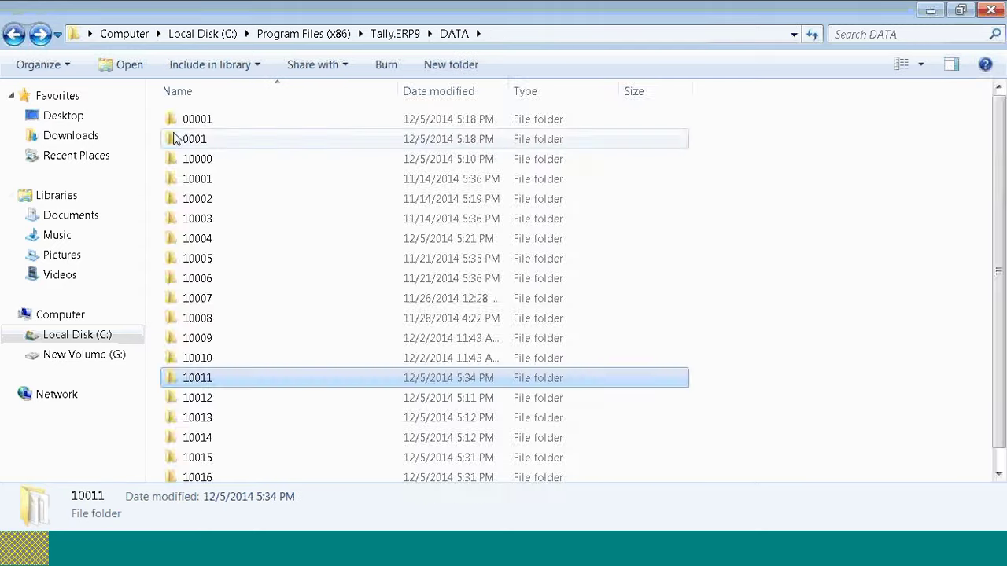
pyautogui.click(13, 36)
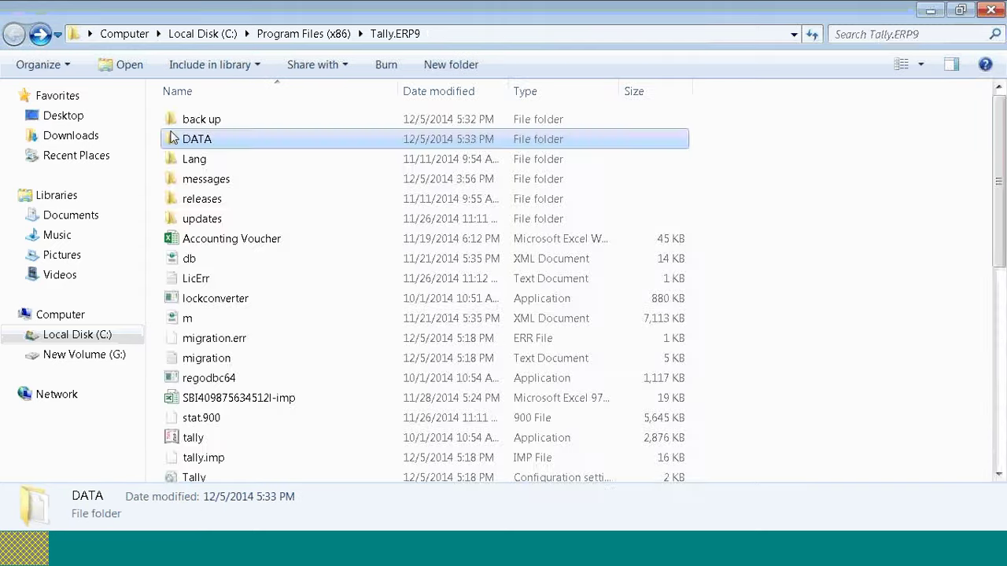
# Step: Copy all 20 company folders in DATA, then return to the Tally.ERP9 folder
pyautogui.doubleClick(188, 138)
pyautogui.hotkey('ctrl', 'a')
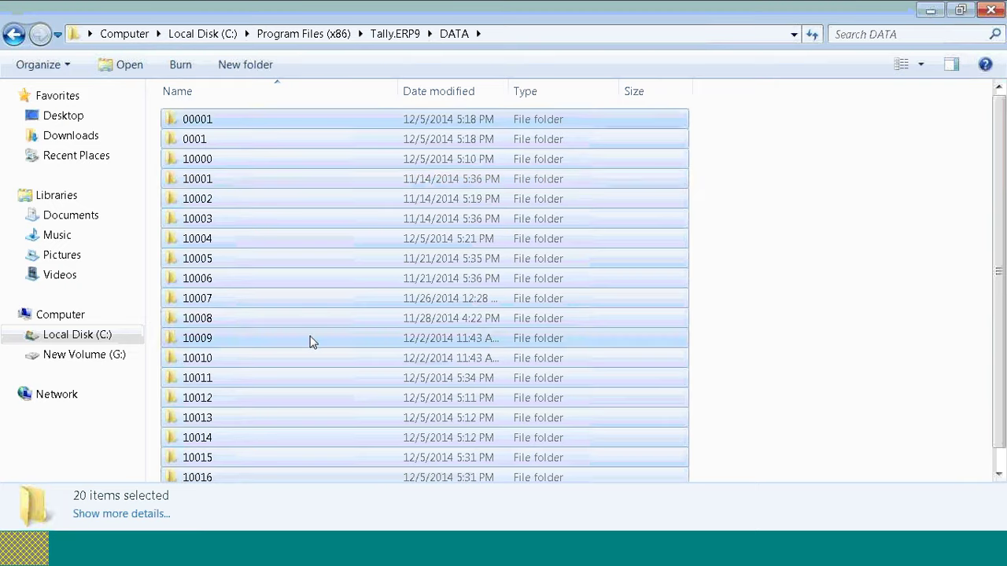
pyautogui.rightClick(222, 190)
pyautogui.click(267, 286)
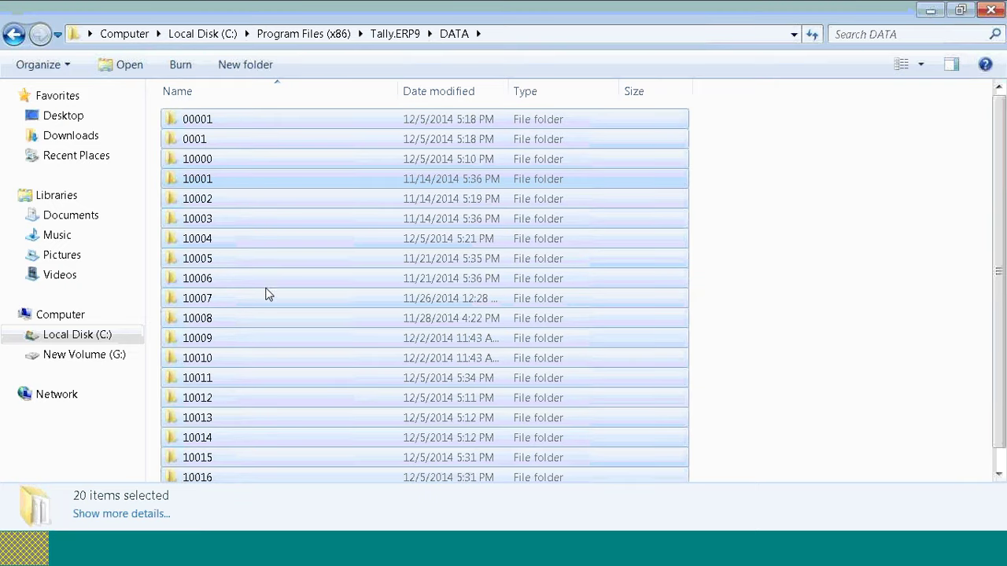
pyautogui.click(14, 36)
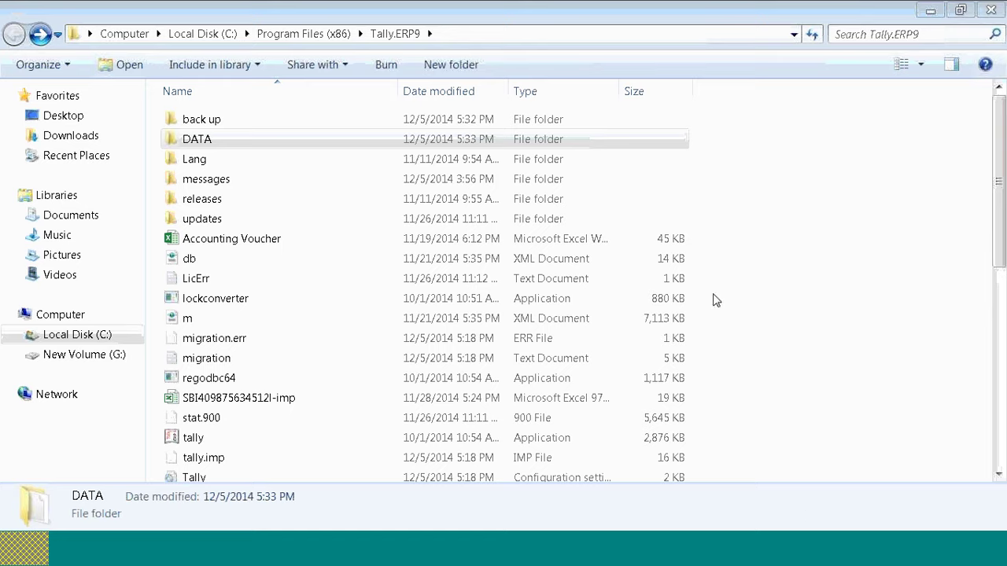
# Step: Open DATA, then company folder 10011, and inspect its ABK.900 file
pyautogui.click(189, 146)
pyautogui.doubleClick(190, 149)
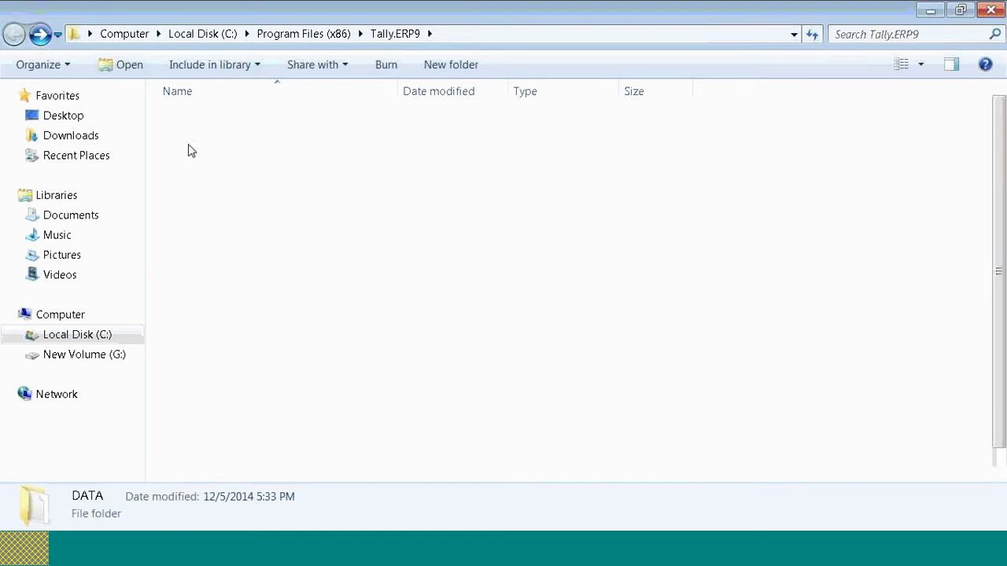
pyautogui.click(213, 385)
pyautogui.doubleClick(213, 384)
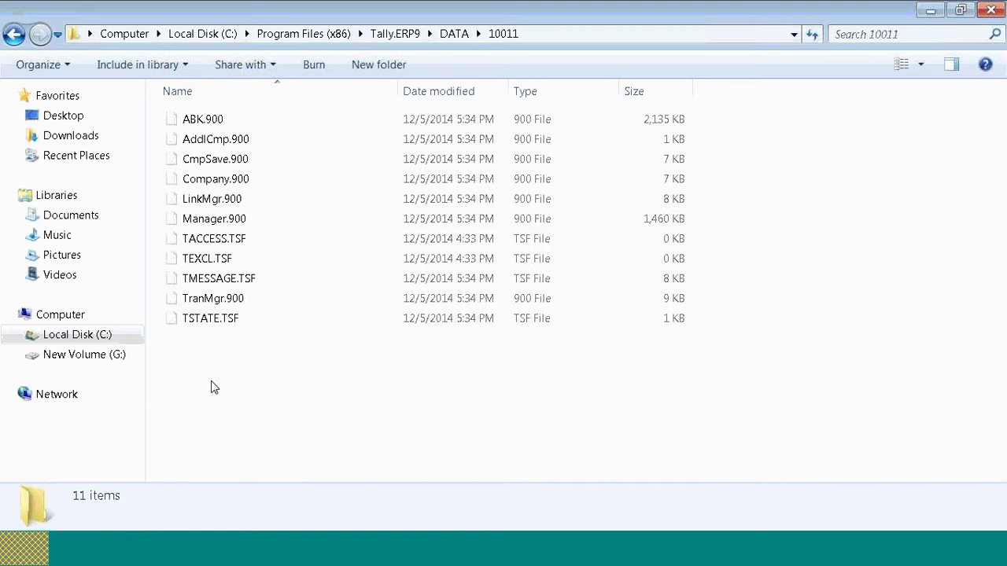
pyautogui.click(204, 126)
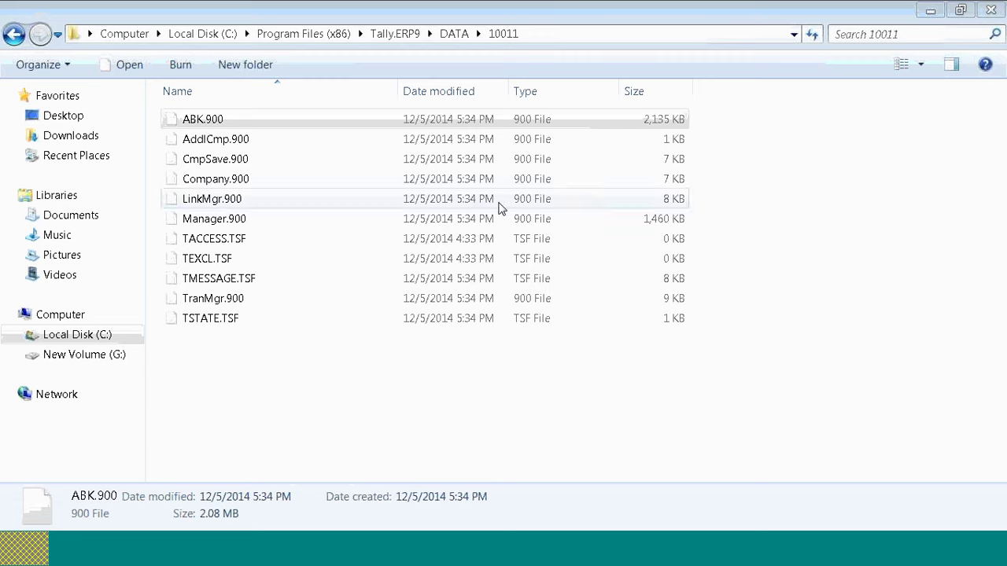
pyautogui.click(498, 122)
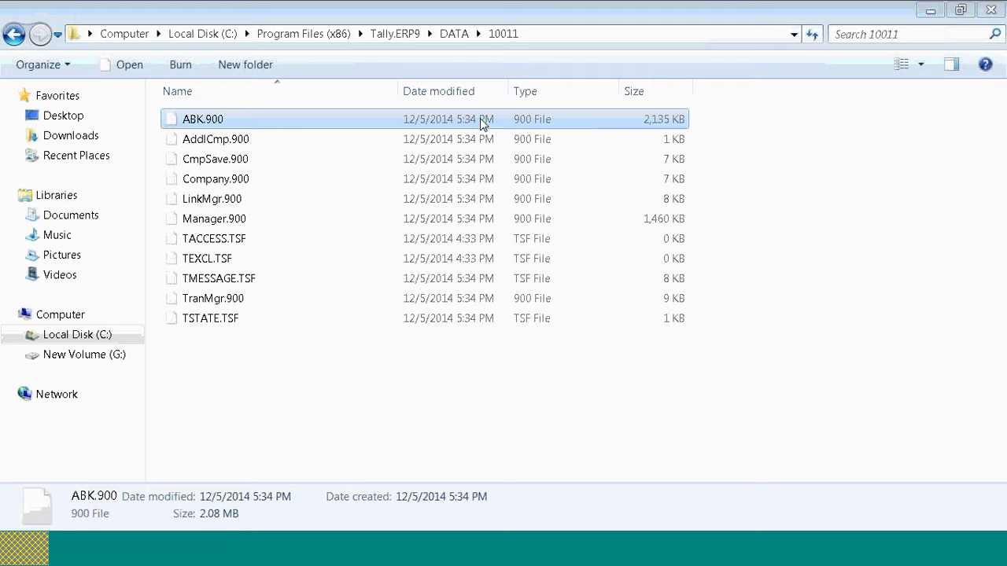
# Step: Go back to DATA, scroll to the TBK900.001 backup, and return to Tally.ERP 9
pyautogui.click(929, 11)
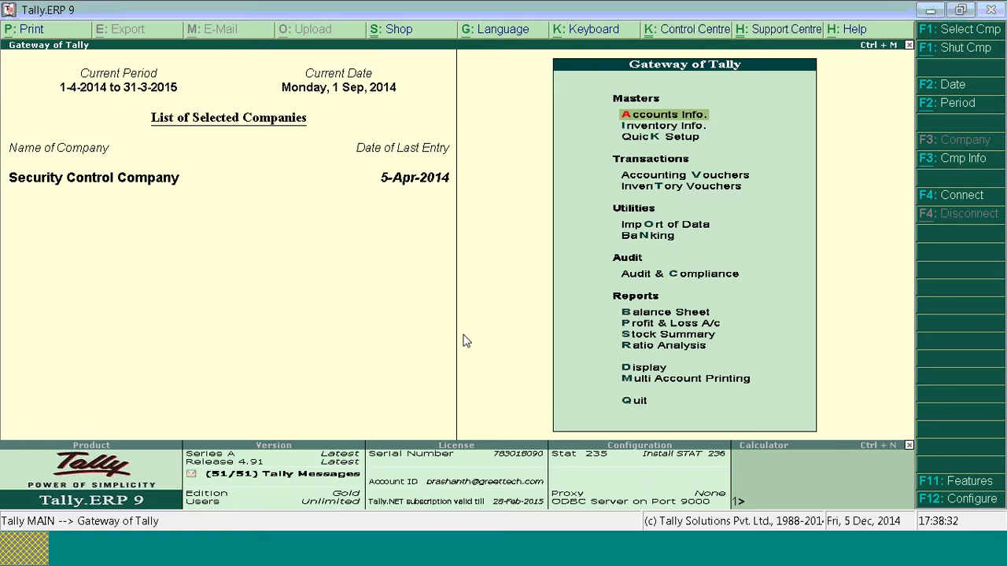
pyautogui.hotkey('alt', 'Tab')
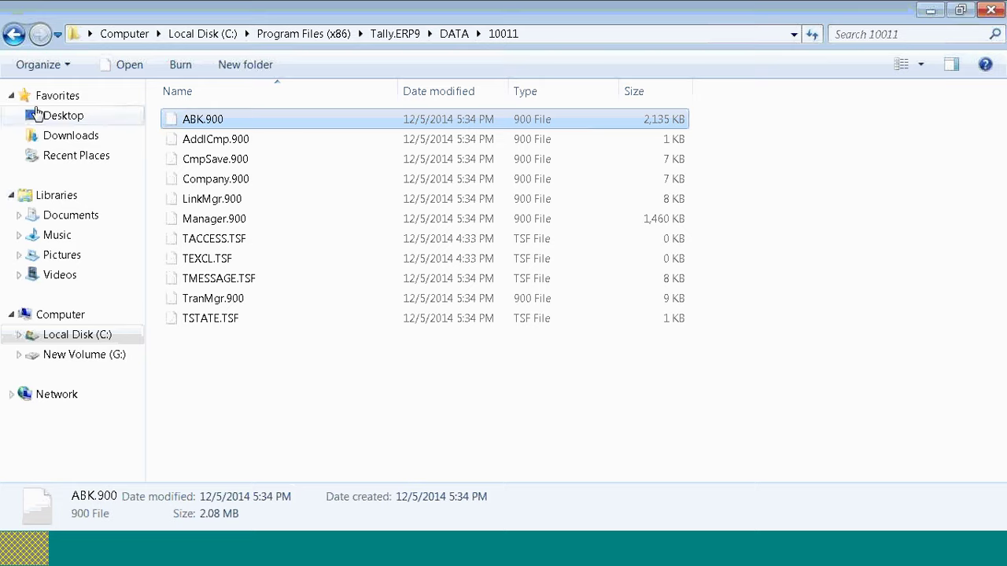
pyautogui.click(13, 34)
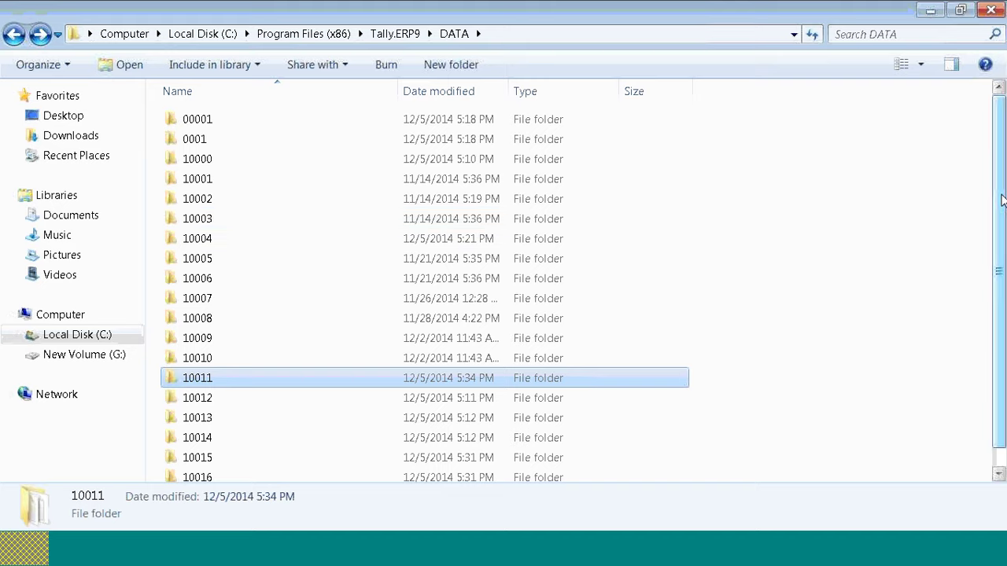
pyautogui.scroll(-1, 1001, 200)
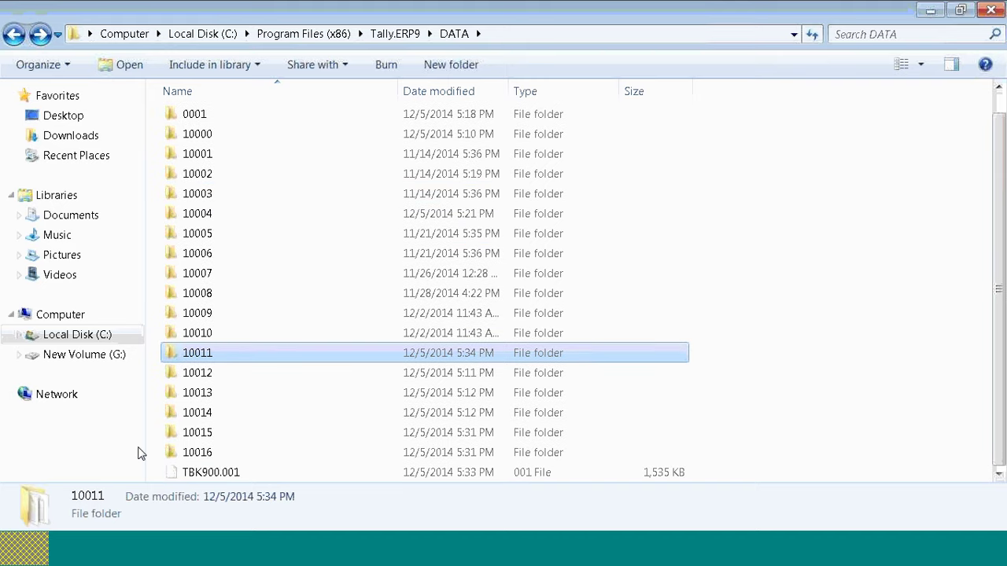
pyautogui.hotkey('alt', 'Tab')
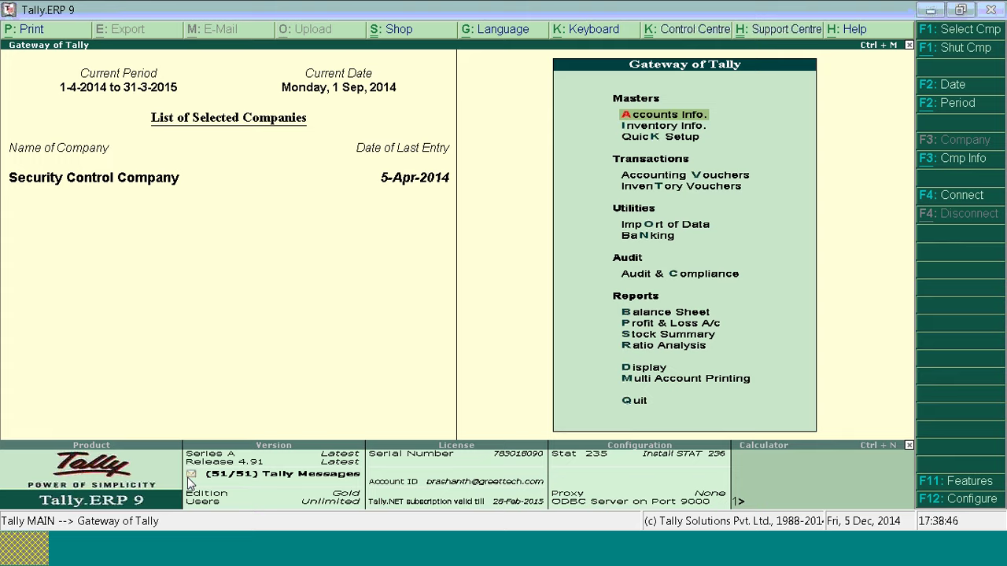
# Step: Restore Security Control Company (10011) from DATA, declining to overwrite the in-use company
pyautogui.hotkey('alt', 'F3')
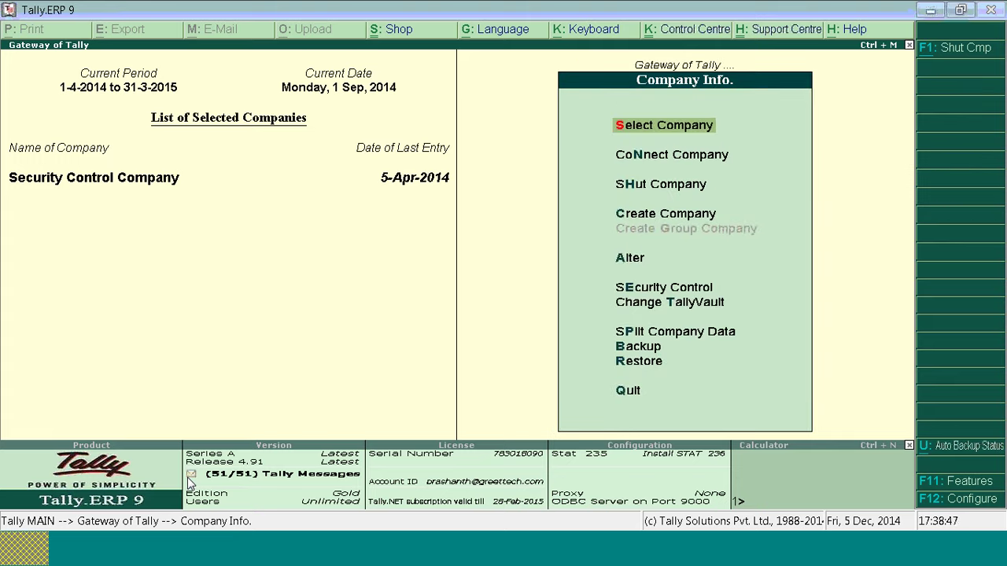
pyautogui.press('Down')
pyautogui.press('Down')
pyautogui.press('Down')
pyautogui.press('Down')
pyautogui.press('Down')
pyautogui.press('Down')
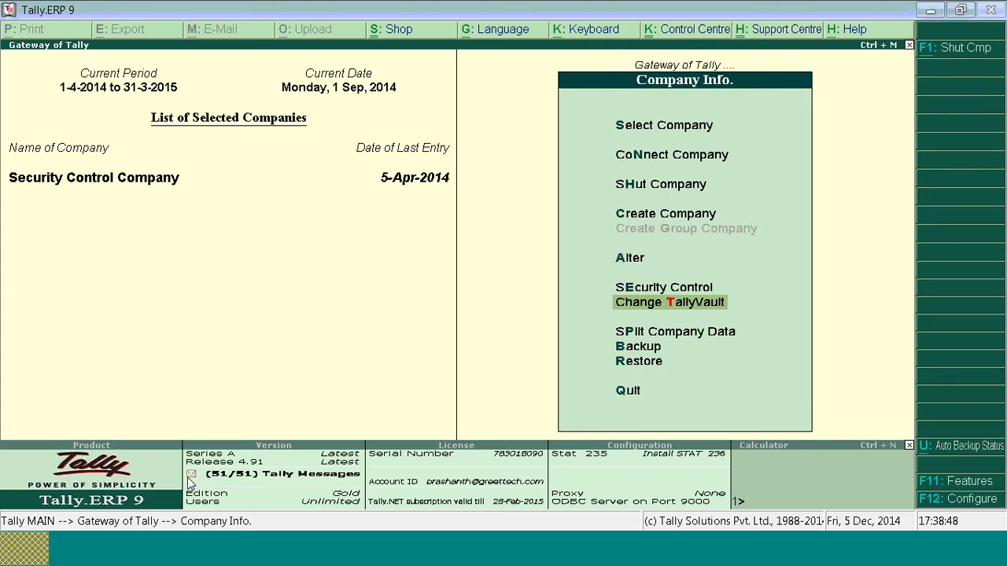
pyautogui.press('Down')
pyautogui.press('Down')
pyautogui.press('Down')
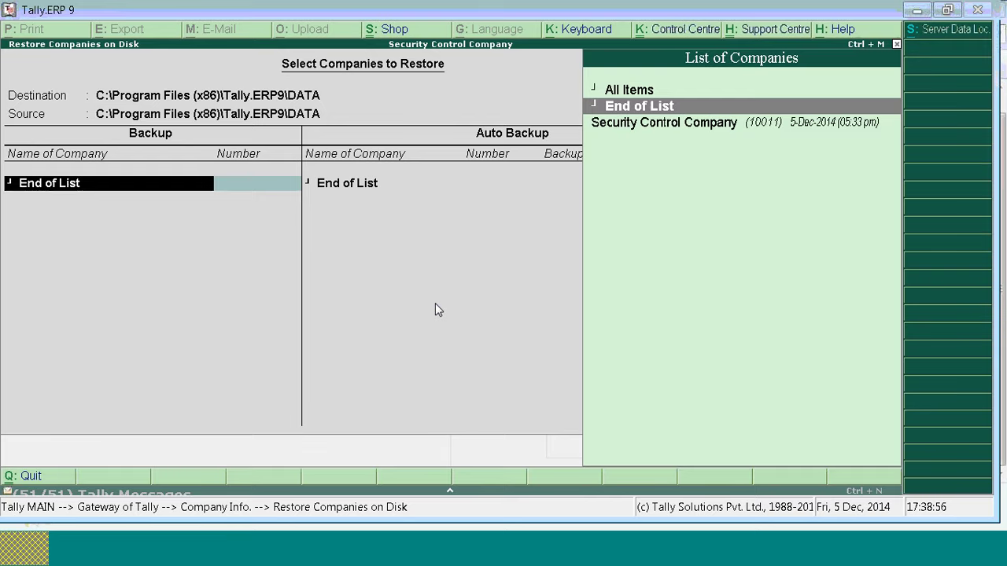
pyautogui.press('BackSpace')
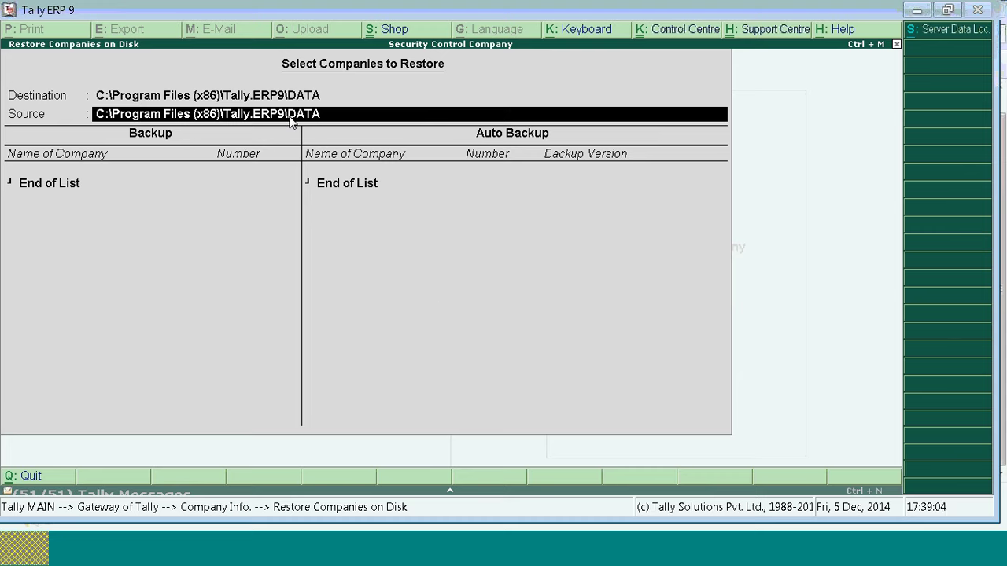
pyautogui.press('BackSpace')
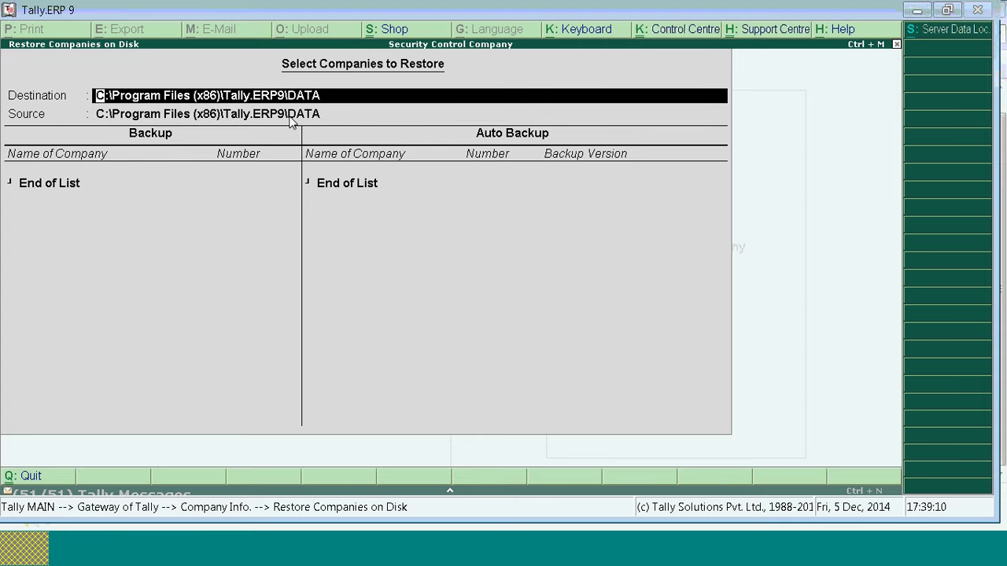
pyautogui.press('Return')
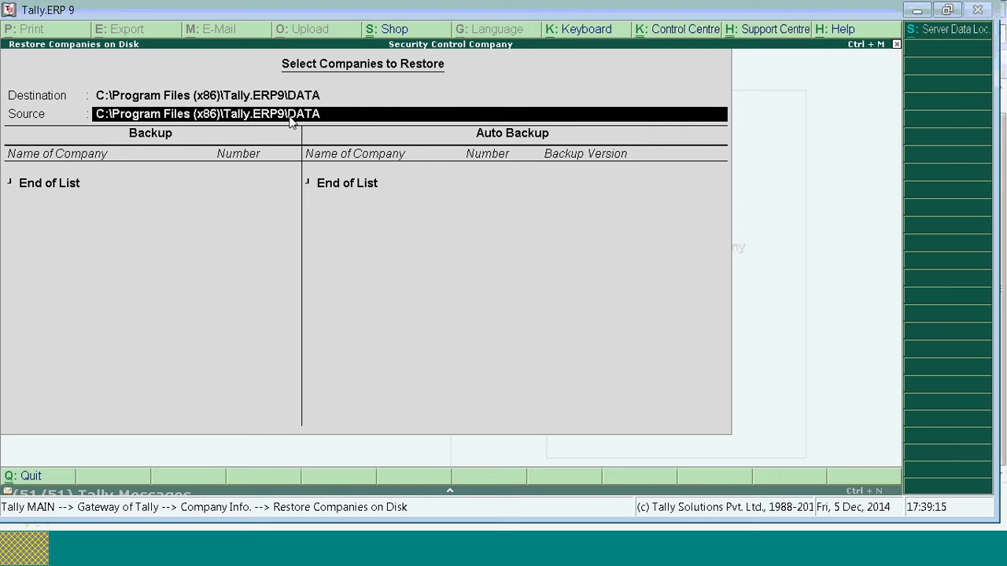
pyautogui.press('Return')
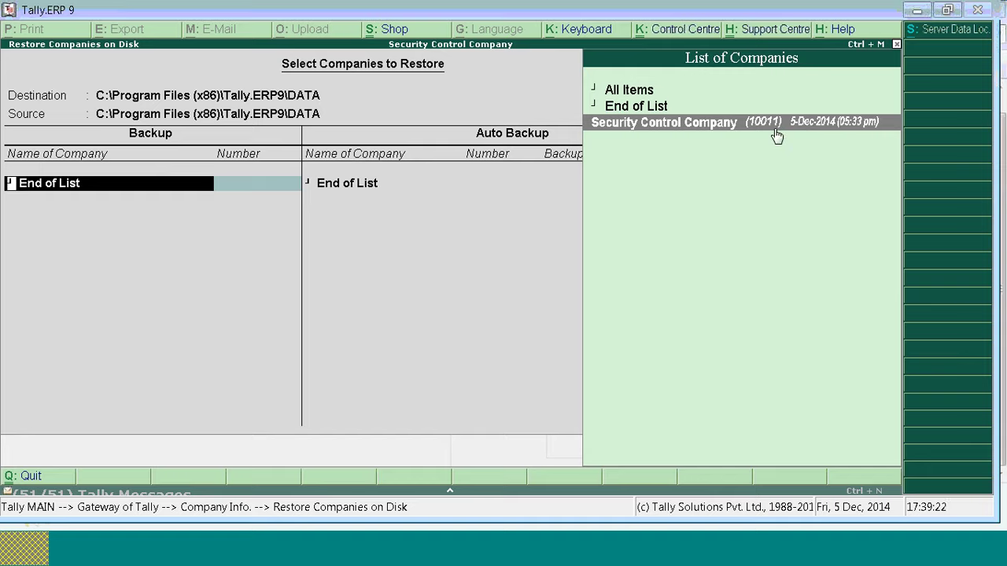
pyautogui.press('Return')
pyautogui.press('Return')
pyautogui.press('Return')
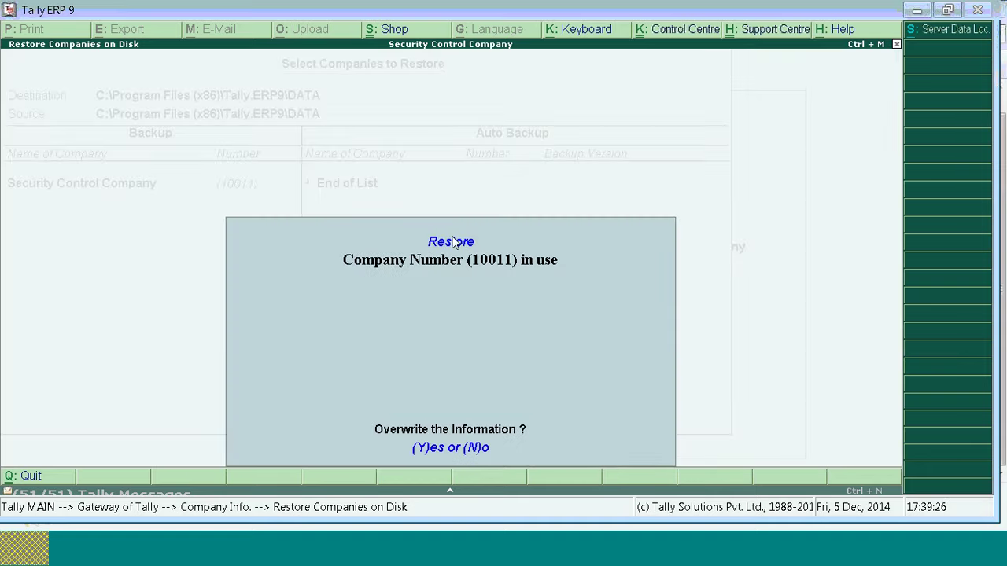
pyautogui.click(435, 448)
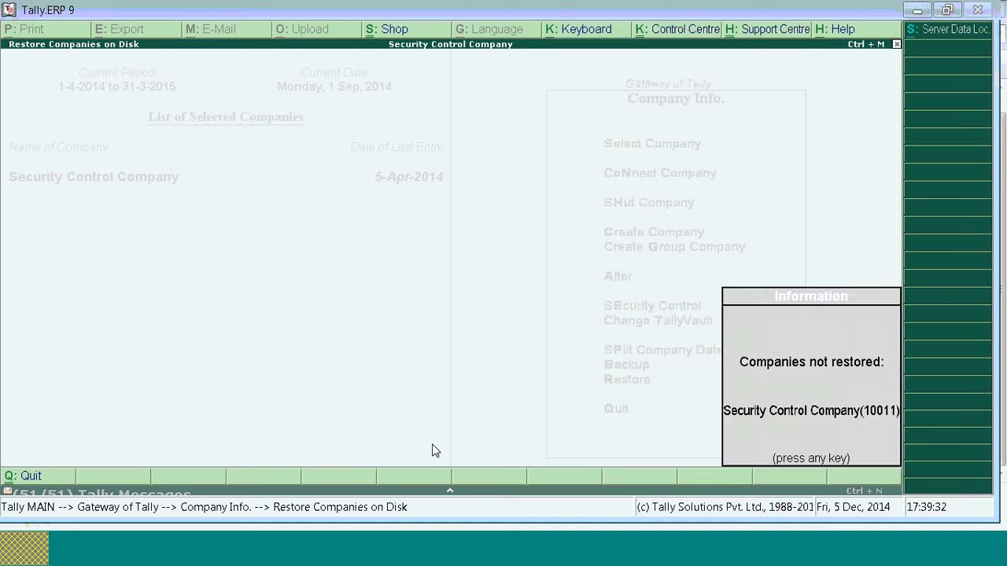
pyautogui.press('Return')
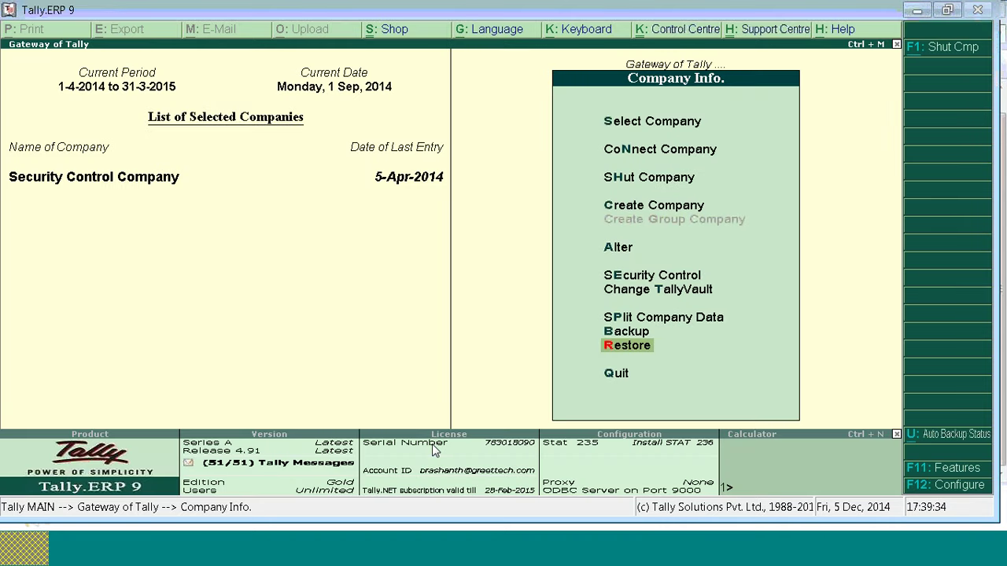
# Step: Shut the company, list its 5-Dec-2014 auto backup version, then advance the slideshow to Q&A
pyautogui.press('Escape')
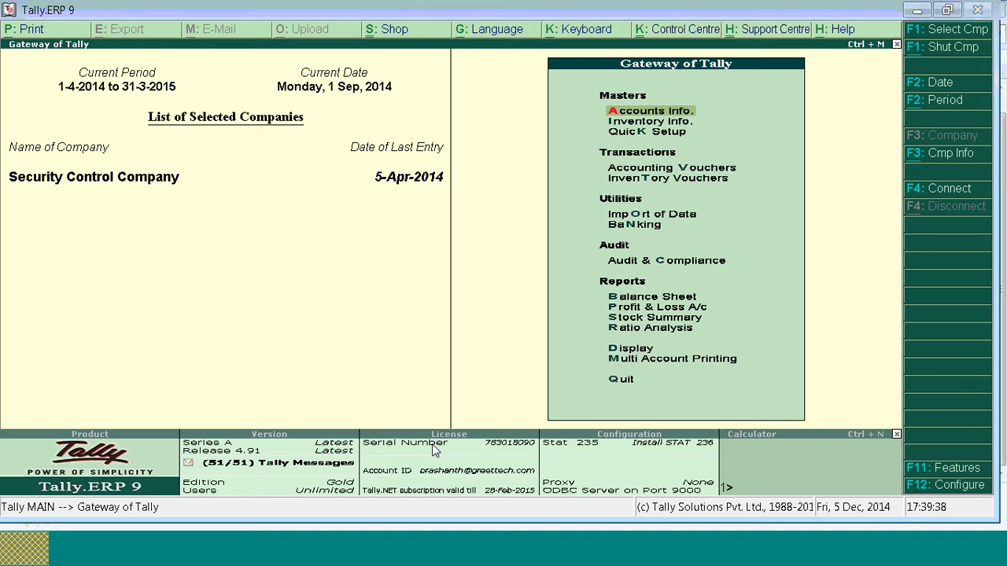
pyautogui.hotkey('alt', 'F1')
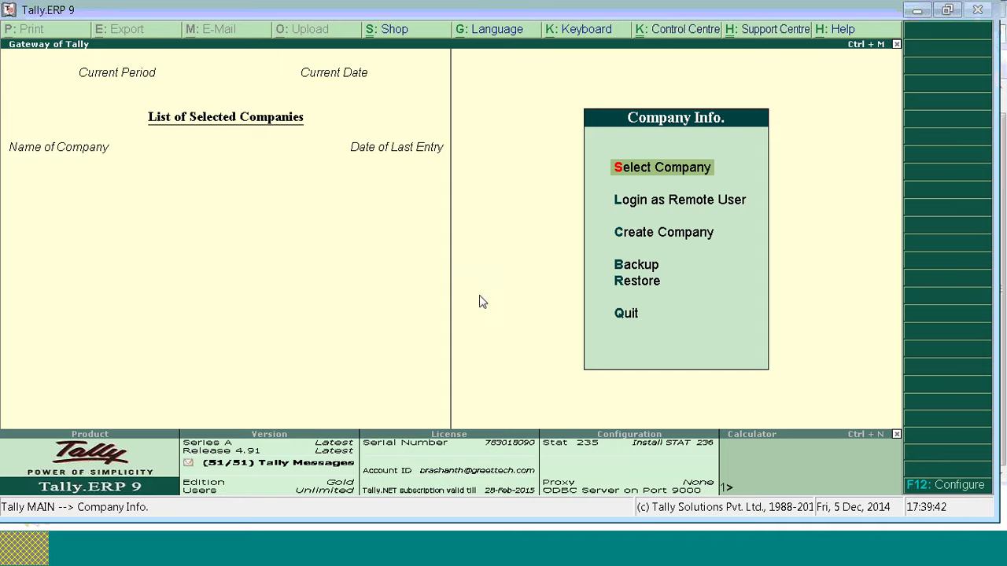
pyautogui.press('r')
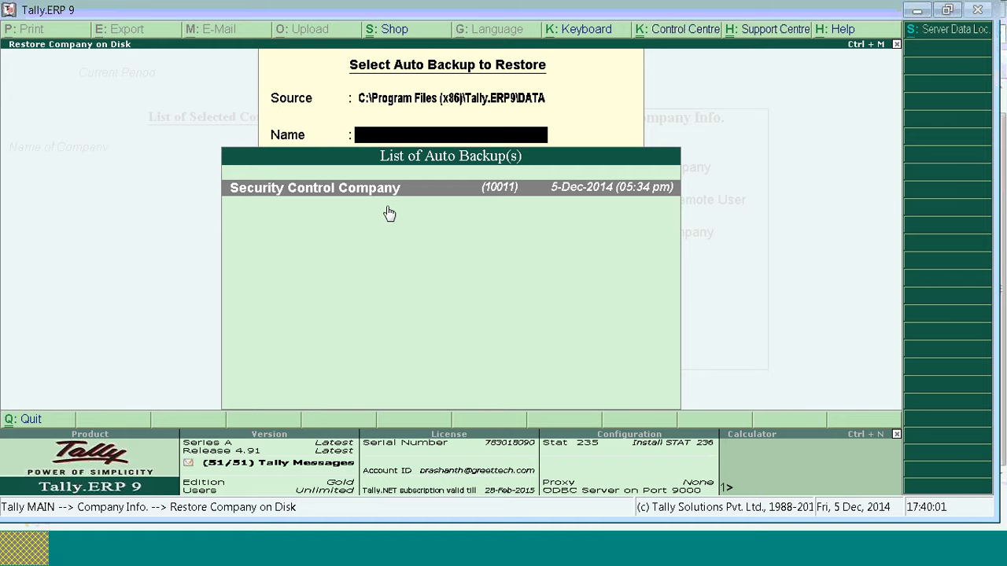
pyautogui.press('Return')
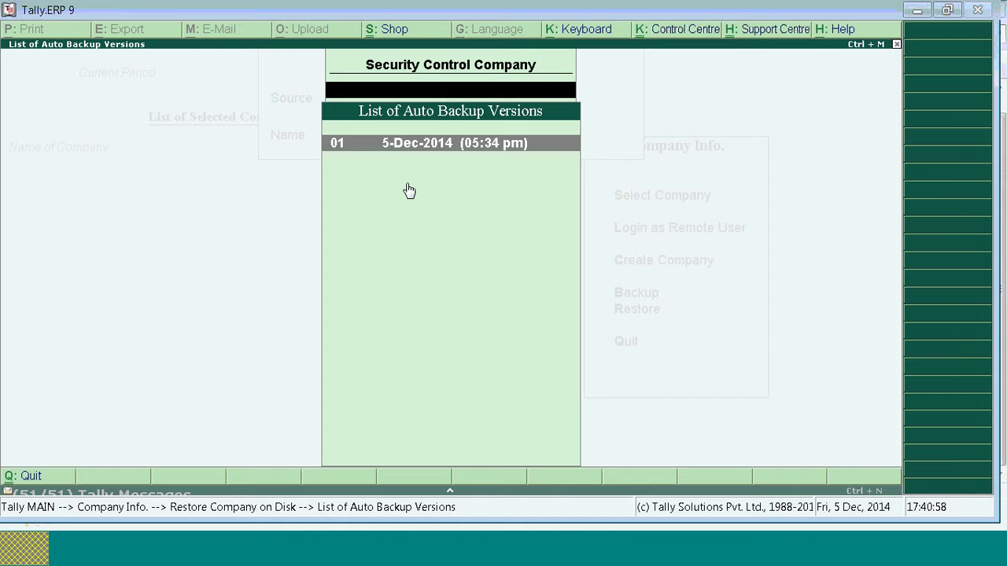
pyautogui.hotkey('alt', 'Tab')
pyautogui.hotkey('alt', 'Tab')
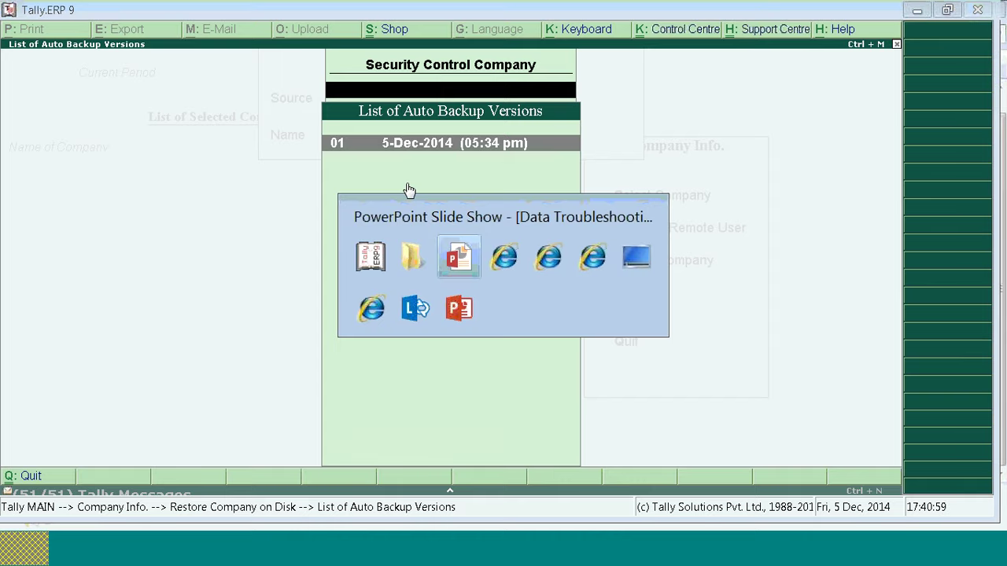
pyautogui.press('Right')
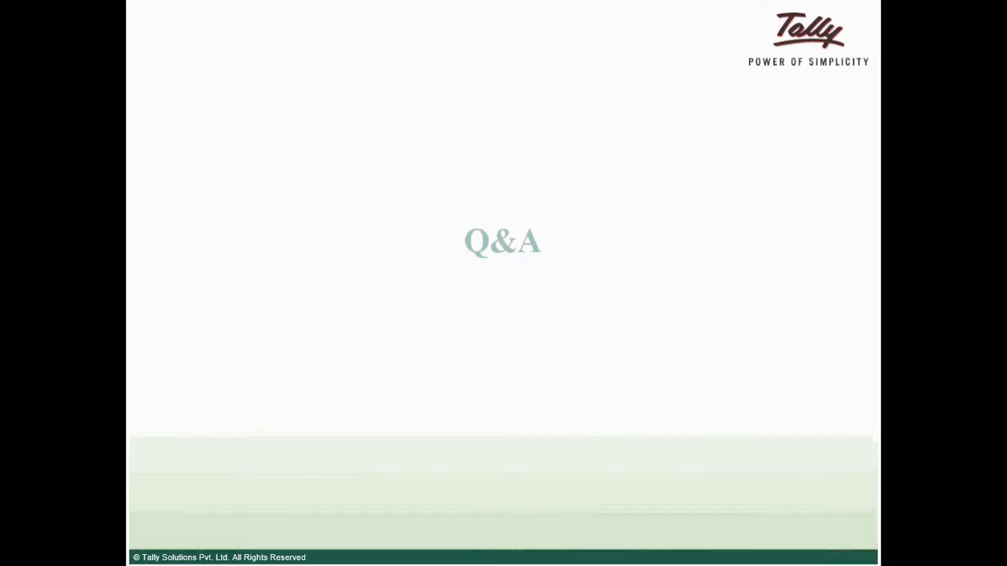